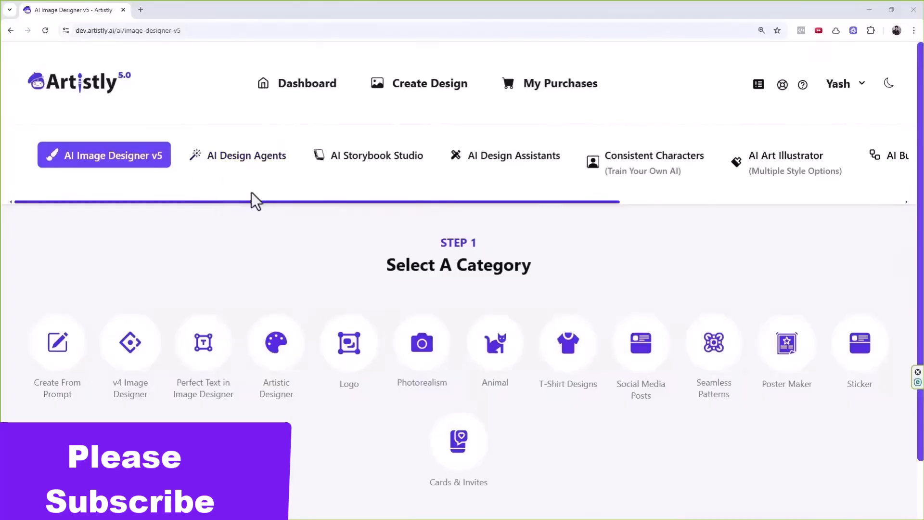
Switch from the image designer list to the AI Design Agents categories.
click(248, 166)
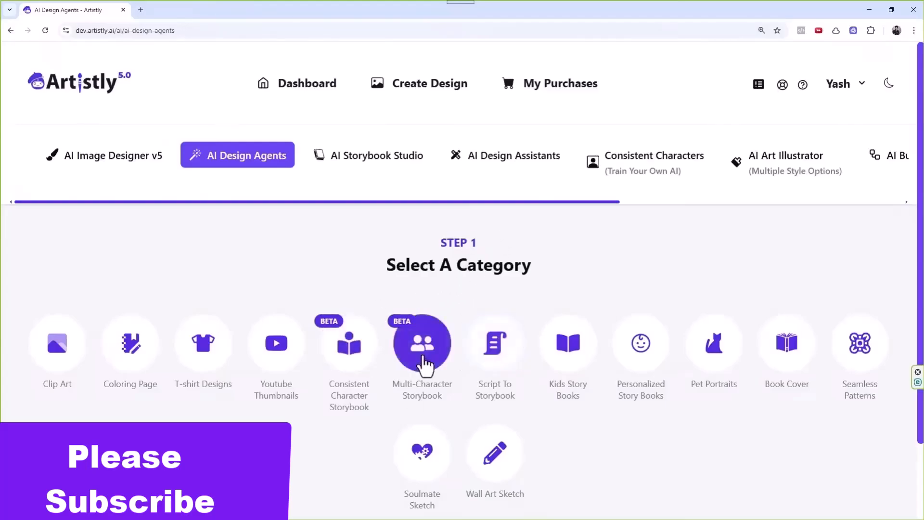
Start a new Multi-Character Storybook and paste the Ethan birdhouse story as its script.
click(423, 364)
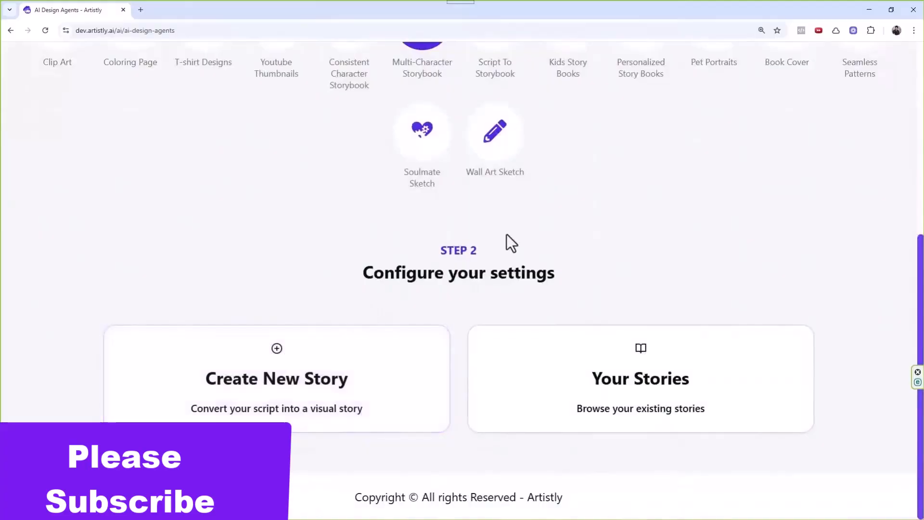
click(351, 382)
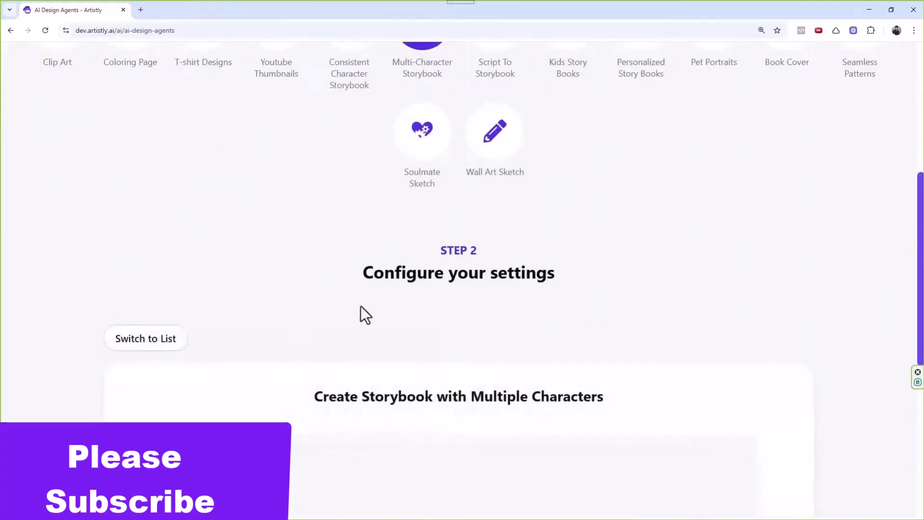
scroll(373, 235, down, 2)
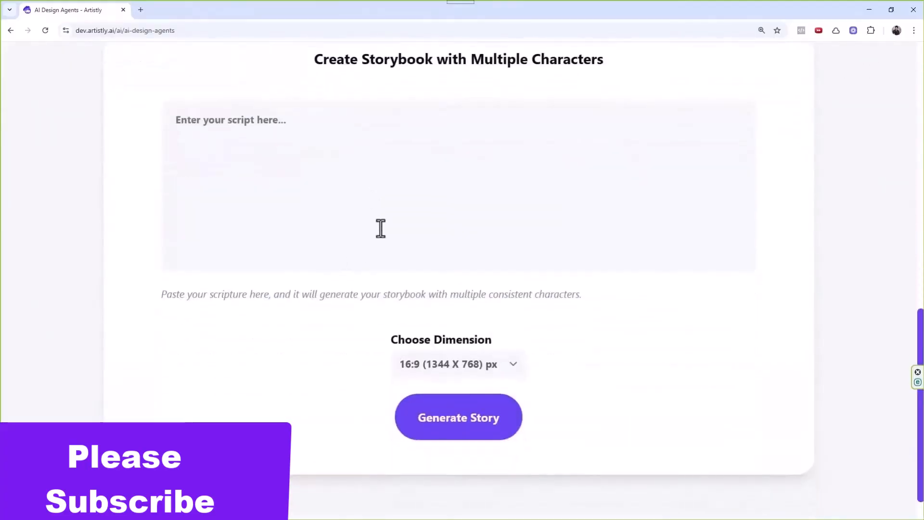
click(387, 179)
key(ctrl+v)
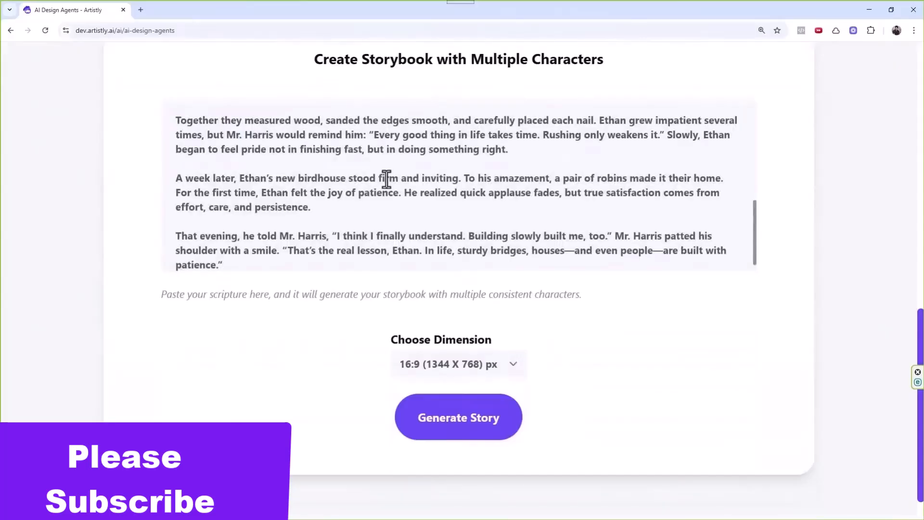
Choose the 4:5 (896 X 1088) px dimension for the storybook.
click(444, 368)
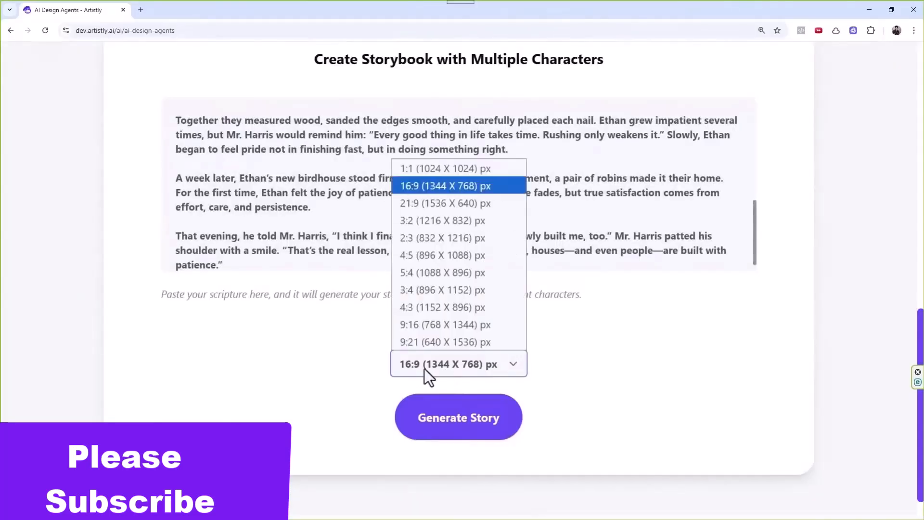
click(426, 258)
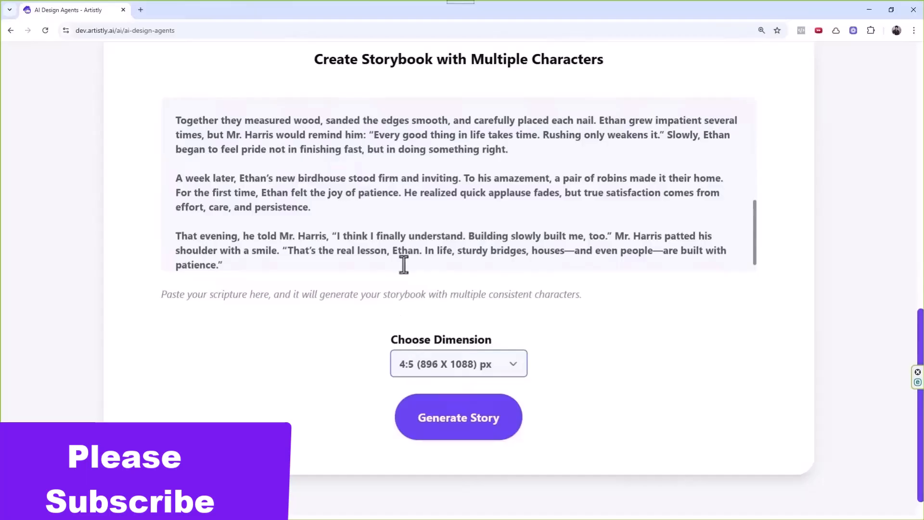
scroll(408, 251, up, 10)
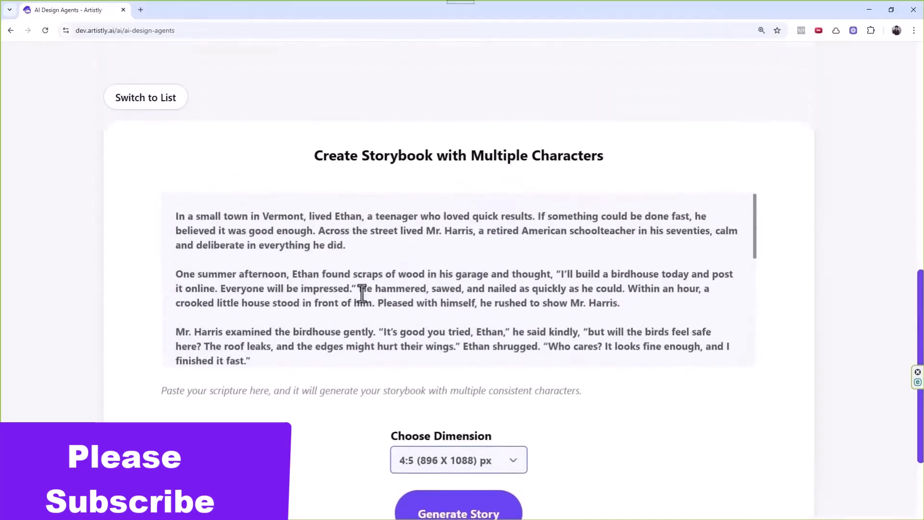
scroll(362, 291, down, 2)
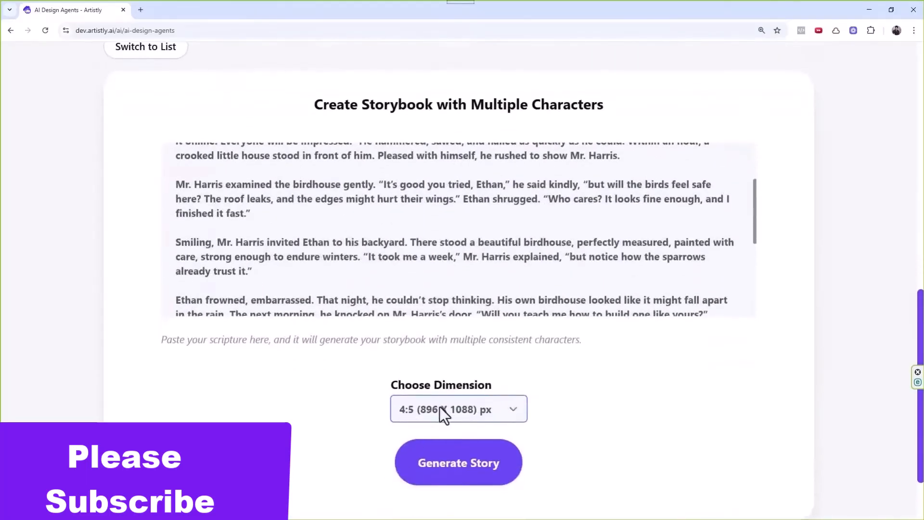
scroll(440, 406, down, 1)
Generate the birdhouse storybook and reload Personal Designs to check its four Processing pages.
click(444, 427)
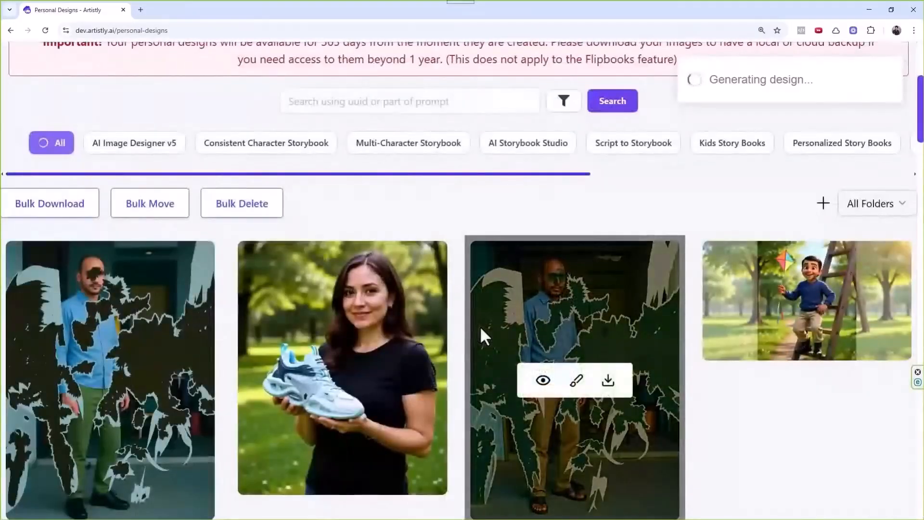
scroll(559, 200, up, 1)
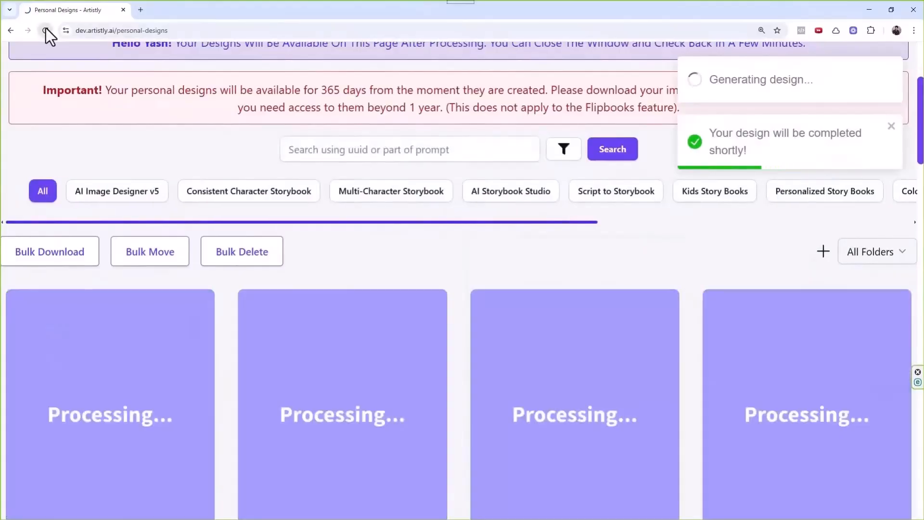
click(45, 30)
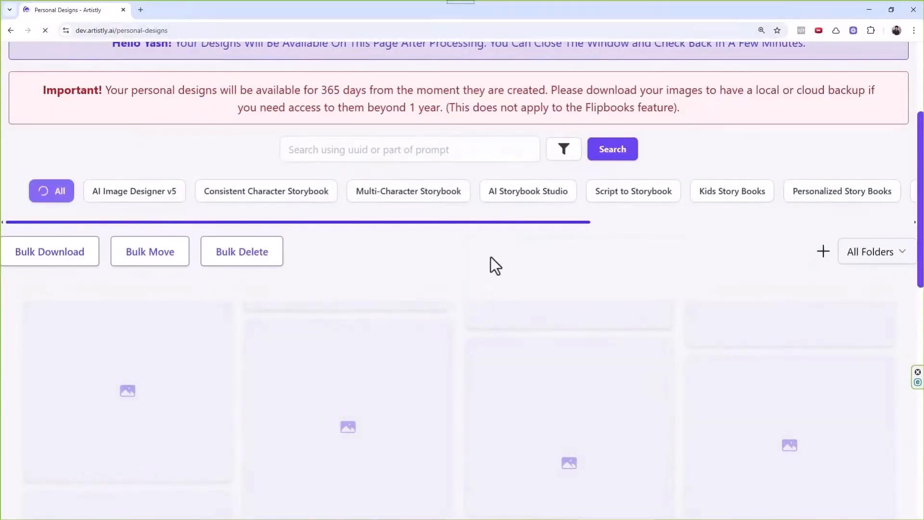
scroll(463, 253, down, 2)
scroll(456, 266, up, 2)
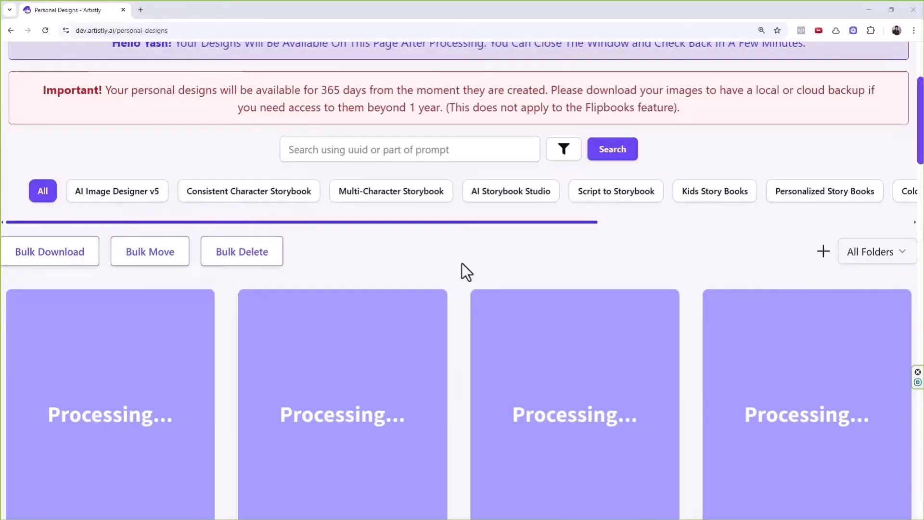
scroll(411, 238, down, 3)
scroll(411, 239, up, 4)
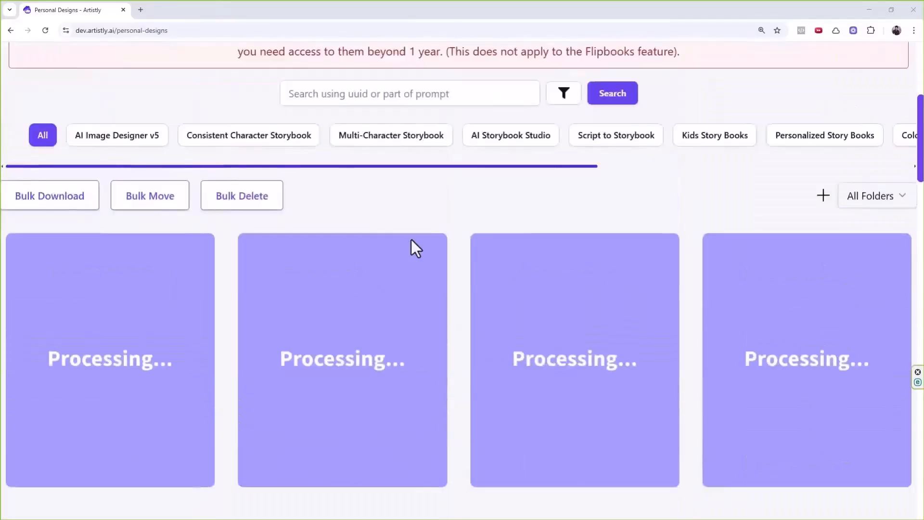
Filter Personal Designs to Multi-Character Storybook and scroll through the rendered pages.
click(409, 241)
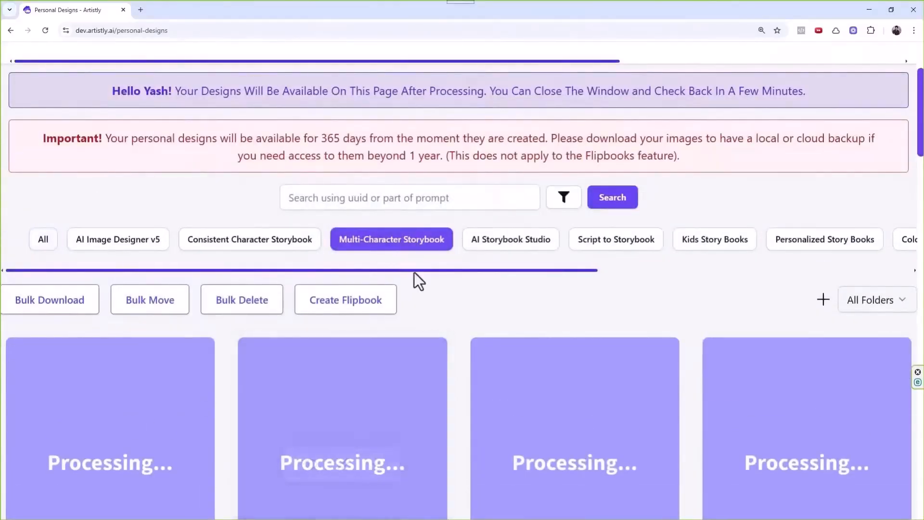
scroll(414, 273, down, 7)
scroll(408, 296, down, 1)
scroll(388, 268, down, 3)
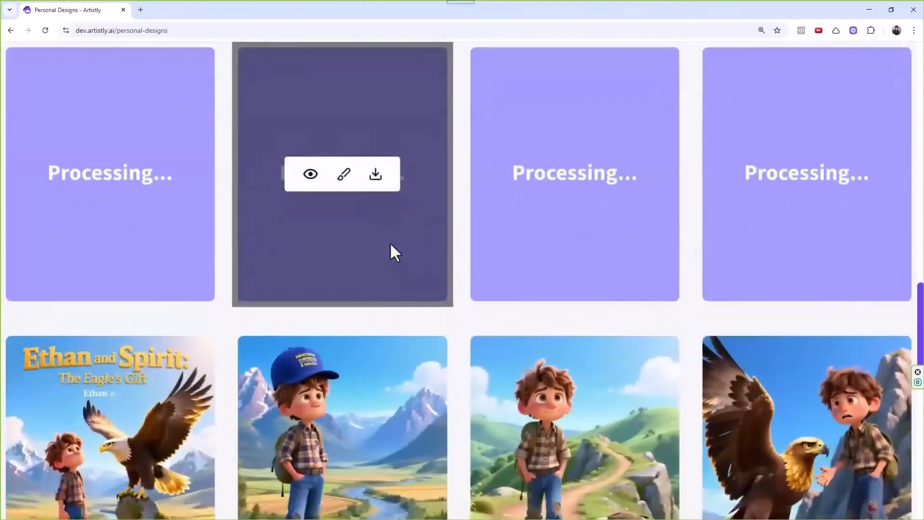
scroll(392, 250, up, 1)
scroll(422, 217, up, 10)
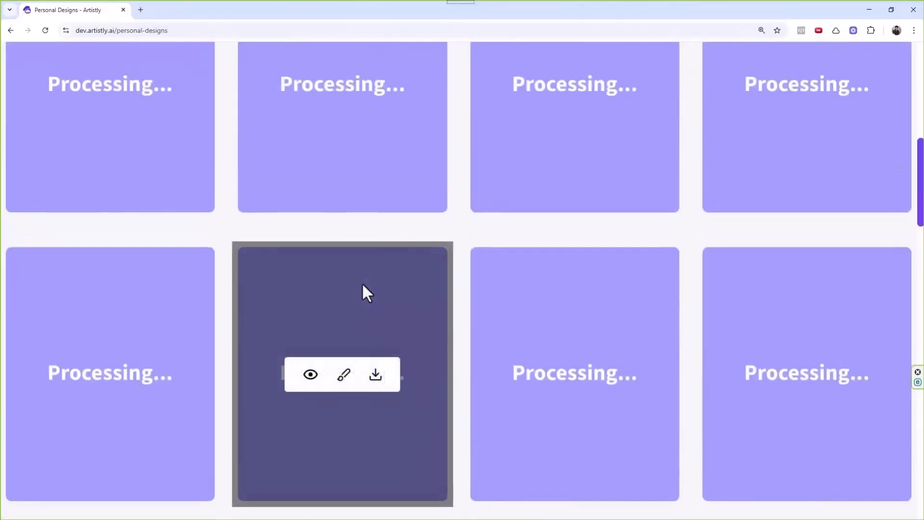
scroll(378, 269, down, 10)
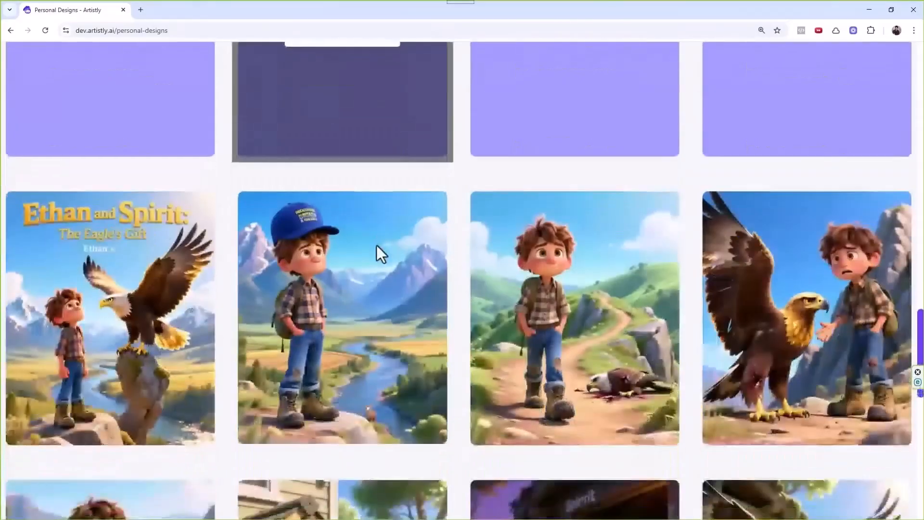
scroll(351, 250, down, 3)
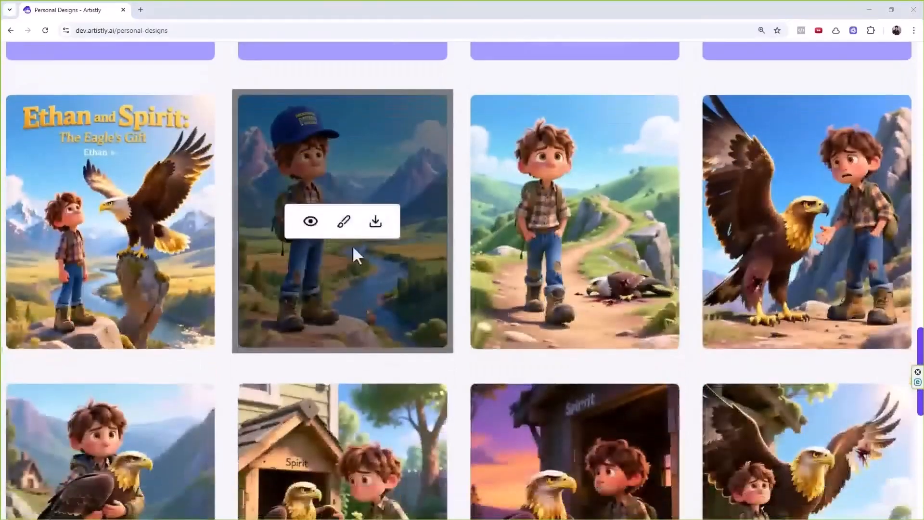
scroll(409, 222, down, 2)
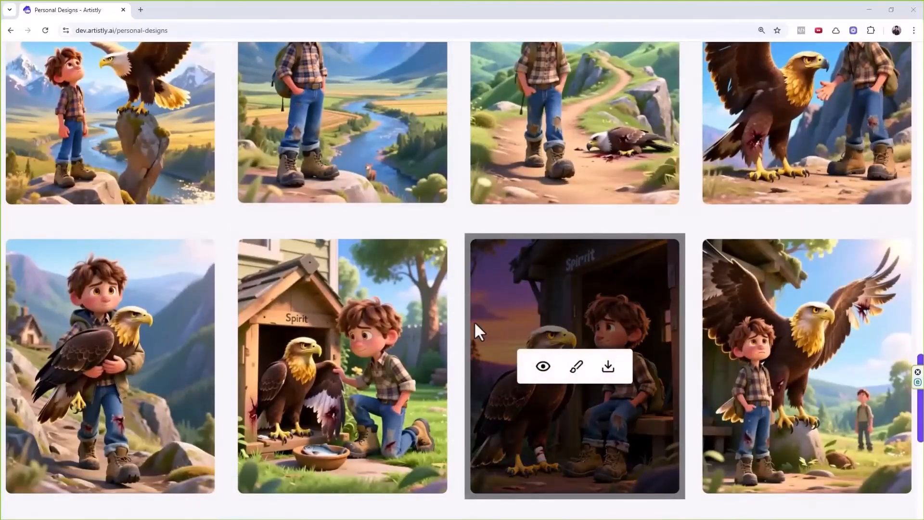
scroll(510, 240, down, 2)
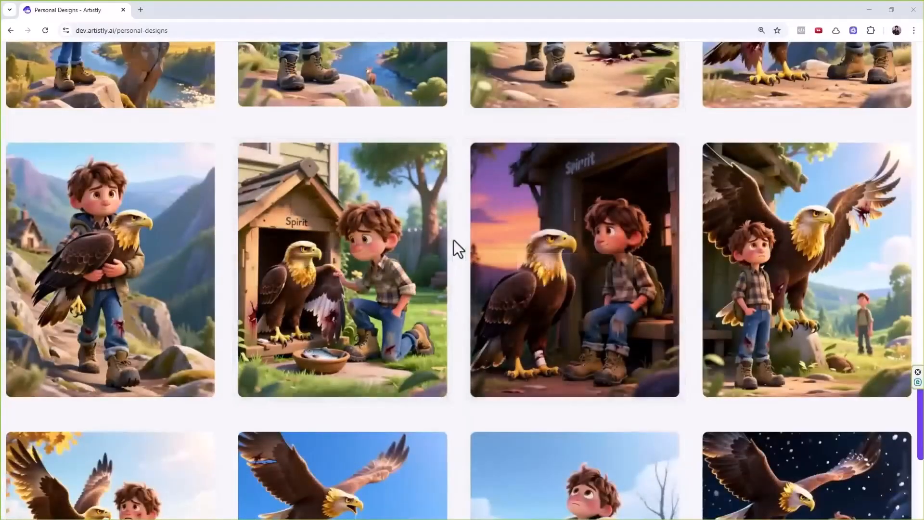
scroll(462, 241, down, 2)
scroll(430, 274, down, 2)
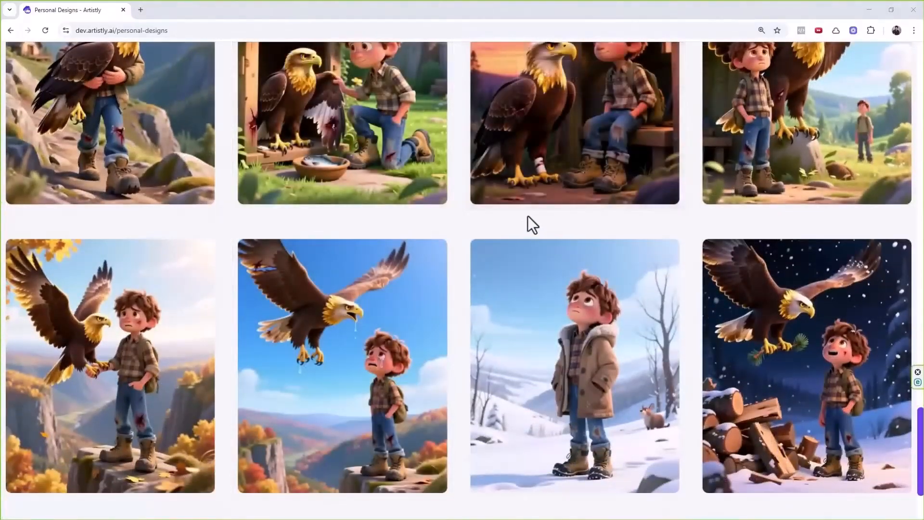
Open the details of page 9, the eagle flying over the crying boy.
mouse_move(531, 254)
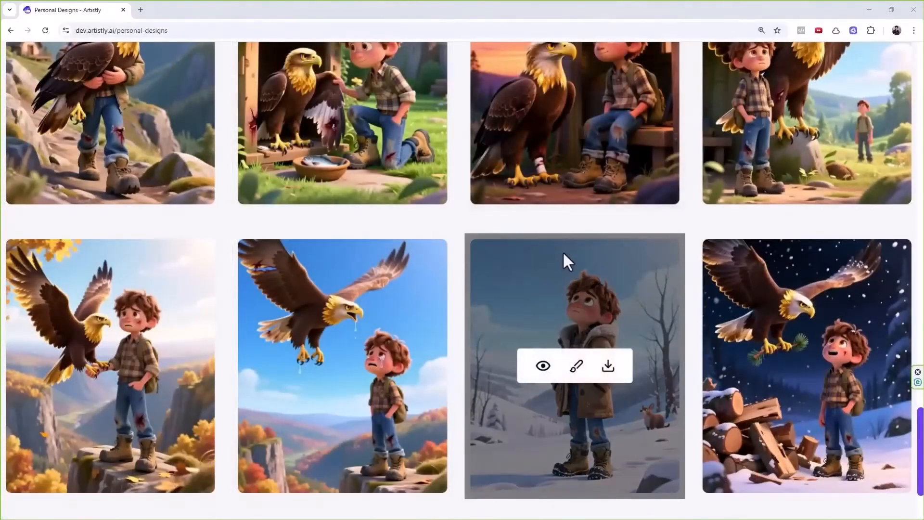
scroll(563, 251, down, 1)
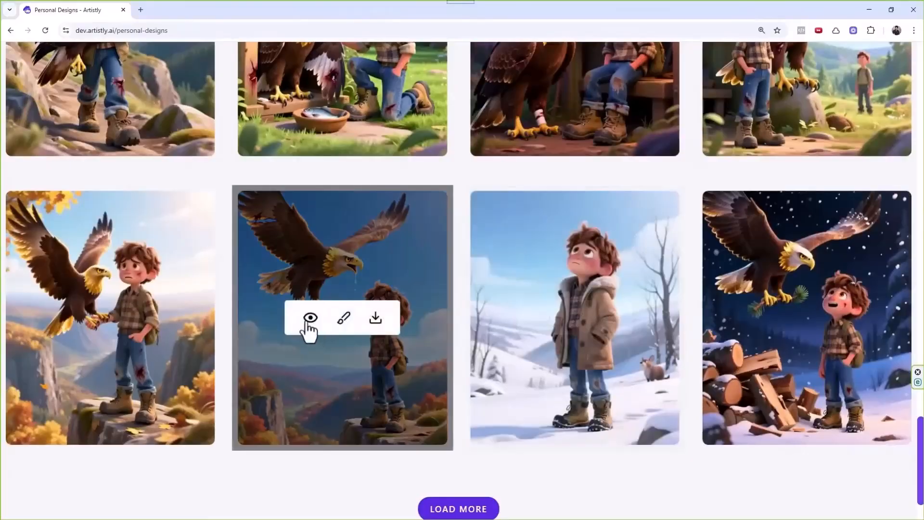
click(312, 320)
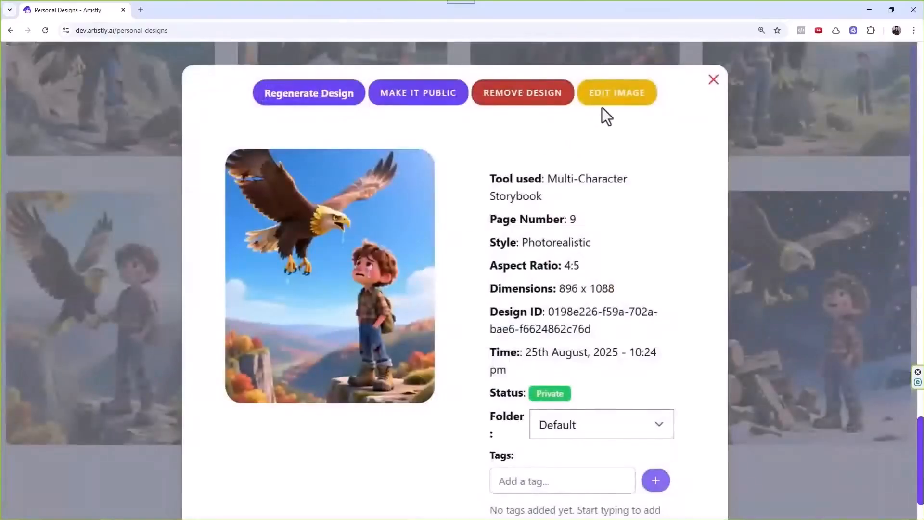
Reopen page 9's details and dismiss its Edit Storybook Image prompt without changes.
click(713, 79)
click(310, 318)
click(593, 98)
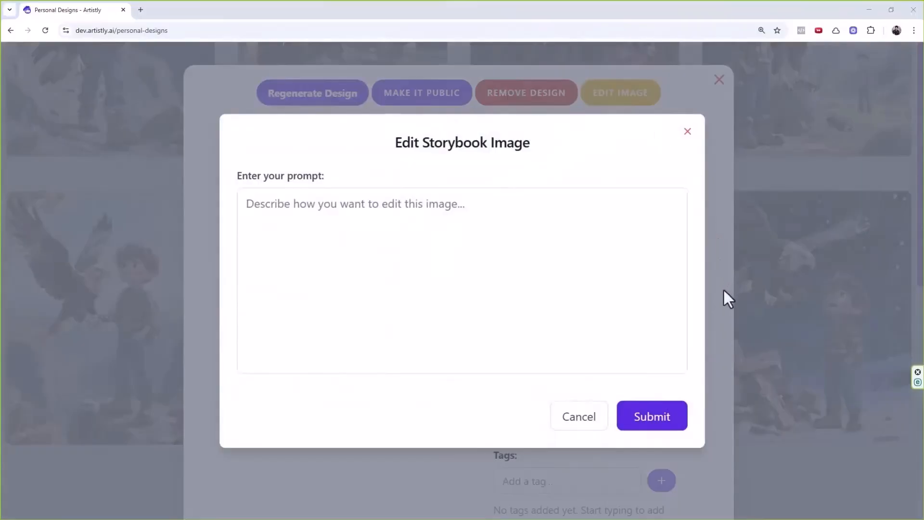
click(687, 134)
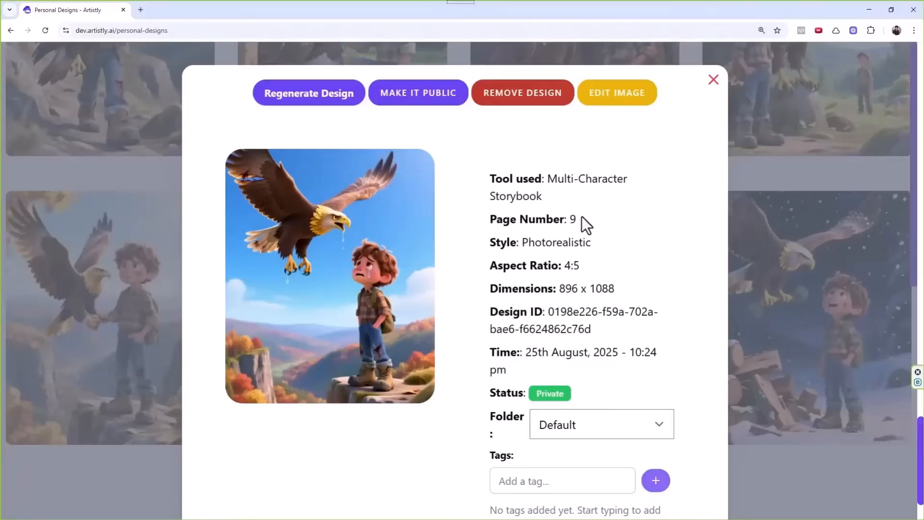
Highlight page 9's Page Number, then close the design details.
drag(491, 219, 559, 218)
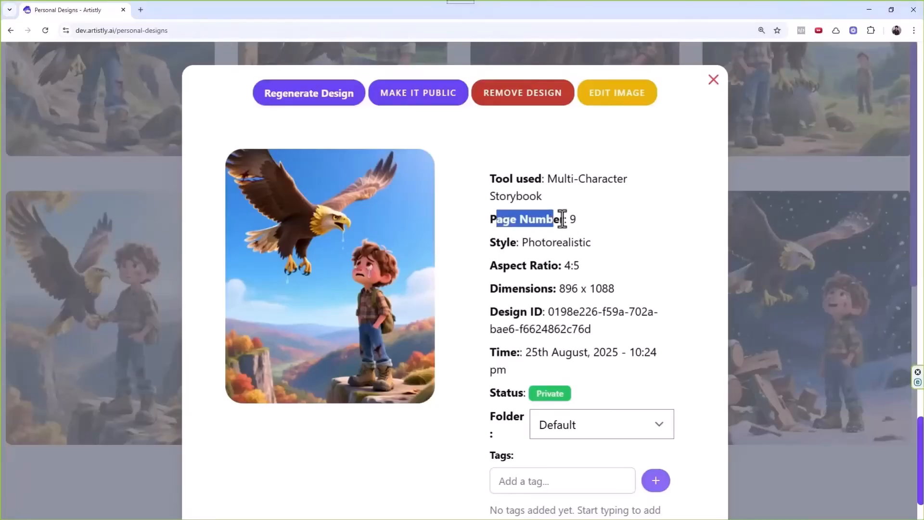
double_click(573, 219)
click(712, 81)
scroll(500, 270, down, 15)
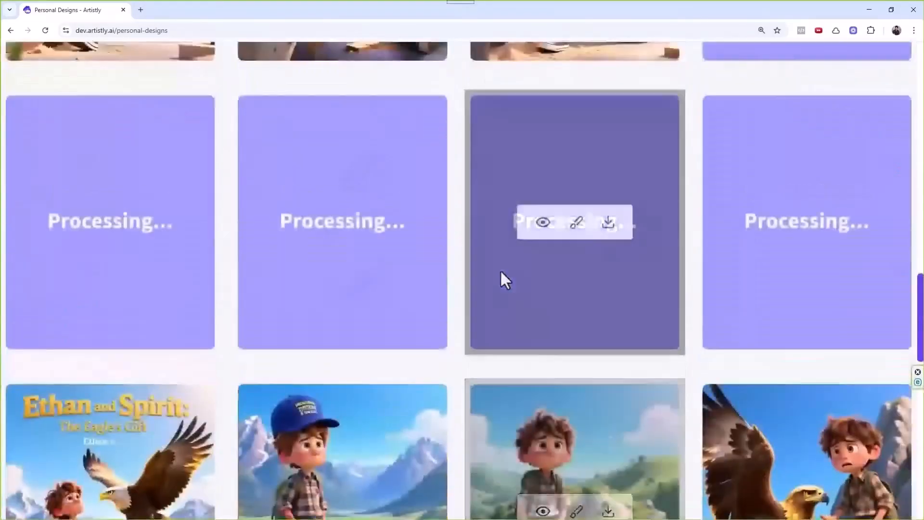
scroll(434, 312, up, 3)
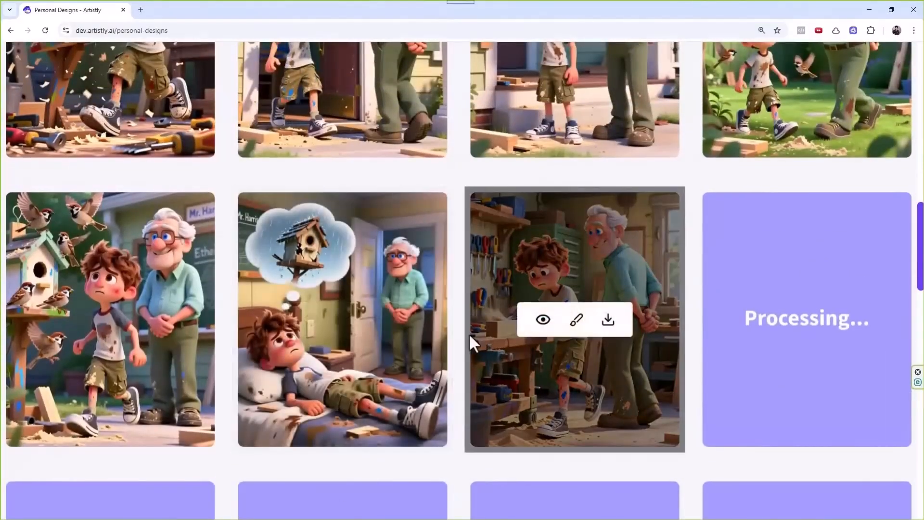
scroll(468, 333, up, 2)
scroll(462, 340, up, 1)
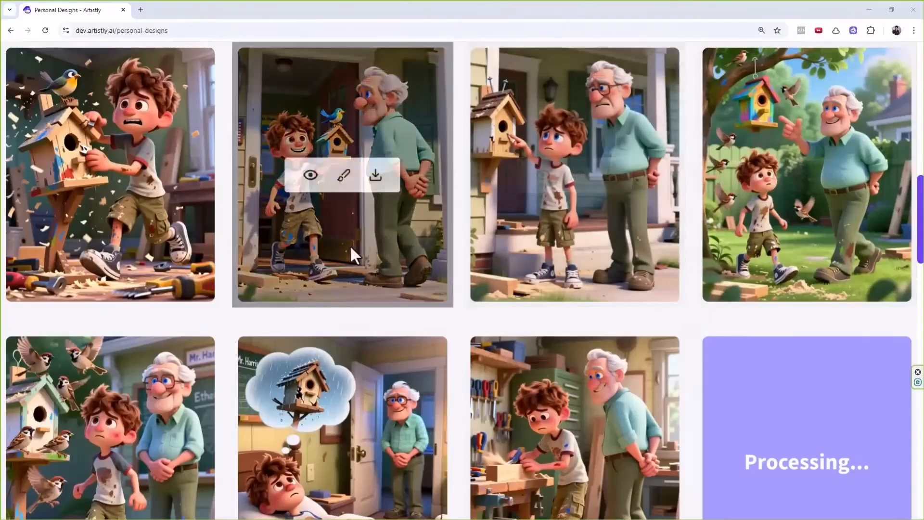
scroll(351, 247, up, 7)
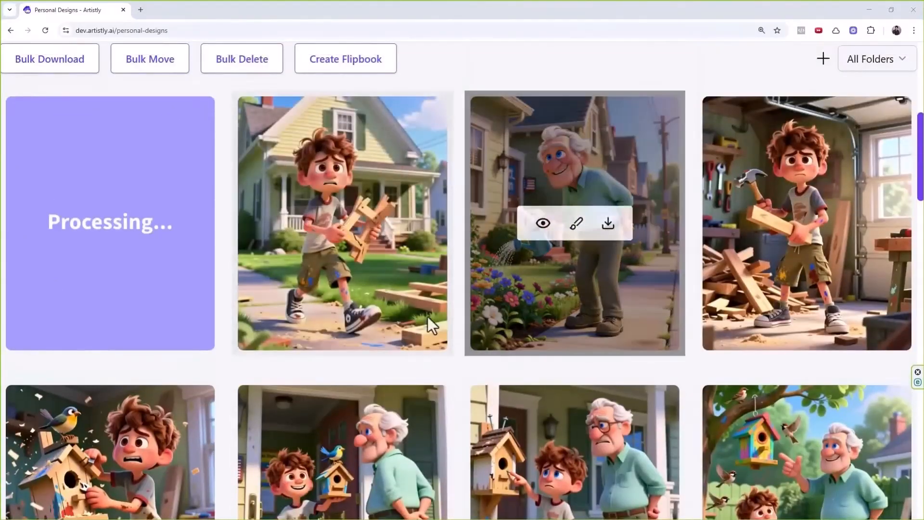
scroll(515, 222, down, 3)
scroll(481, 211, down, 6)
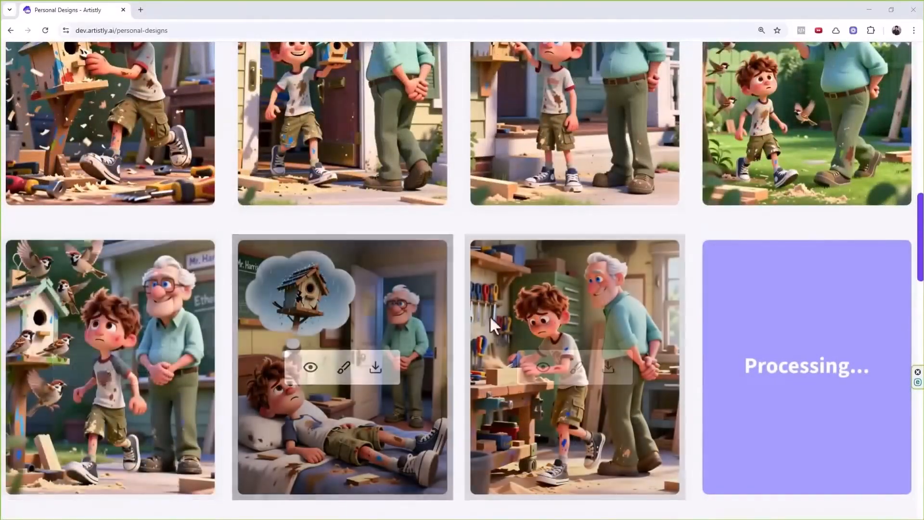
scroll(541, 278, up, 2)
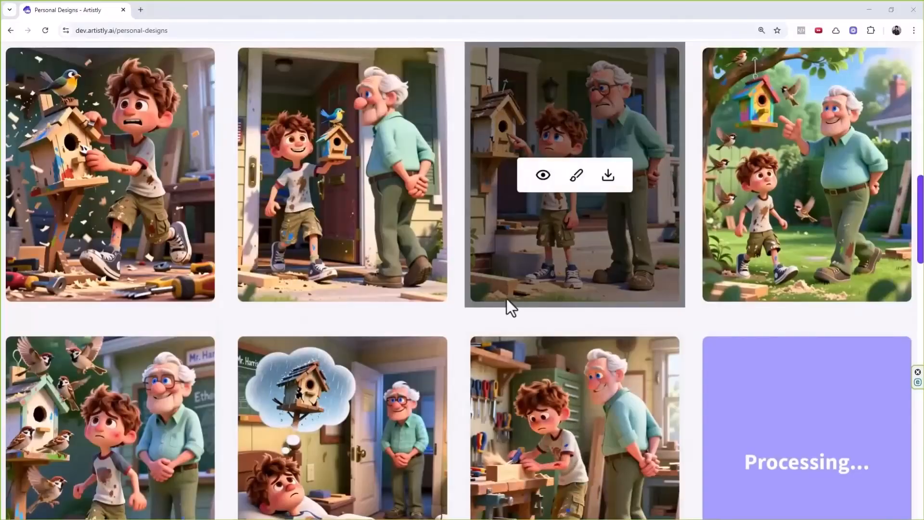
scroll(503, 300, down, 4)
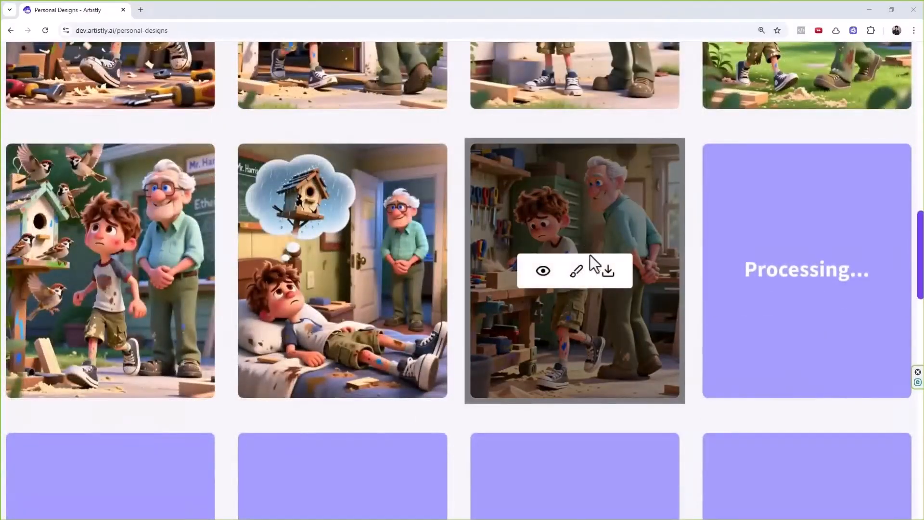
scroll(493, 278, down, 6)
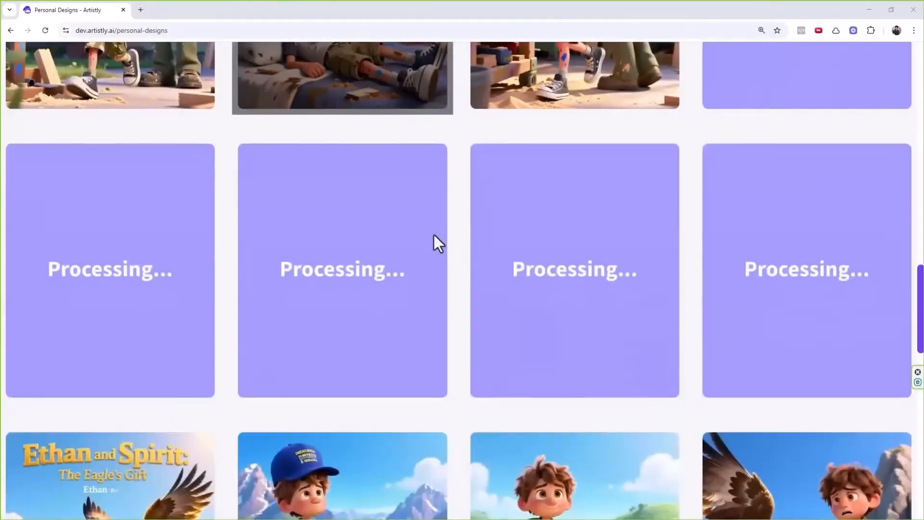
scroll(486, 233, up, 2)
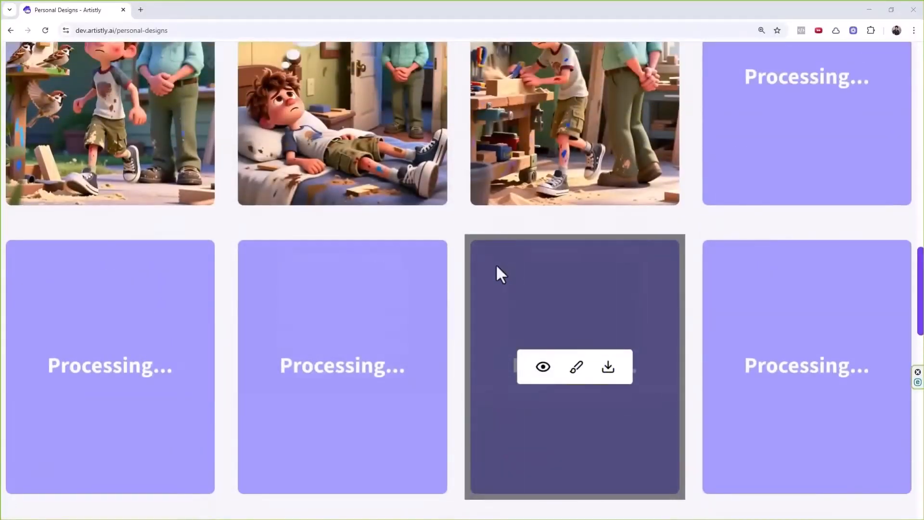
scroll(501, 264, up, 4)
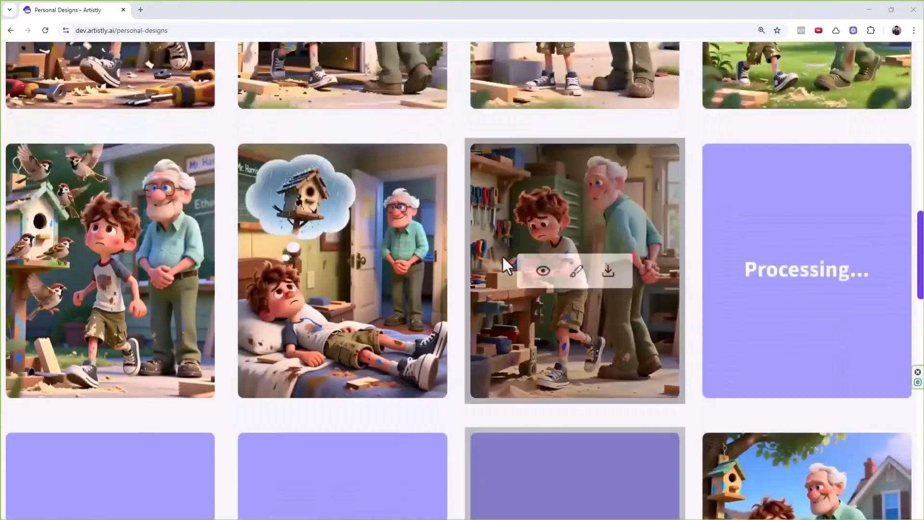
scroll(501, 264, down, 3)
scroll(525, 313, down, 2)
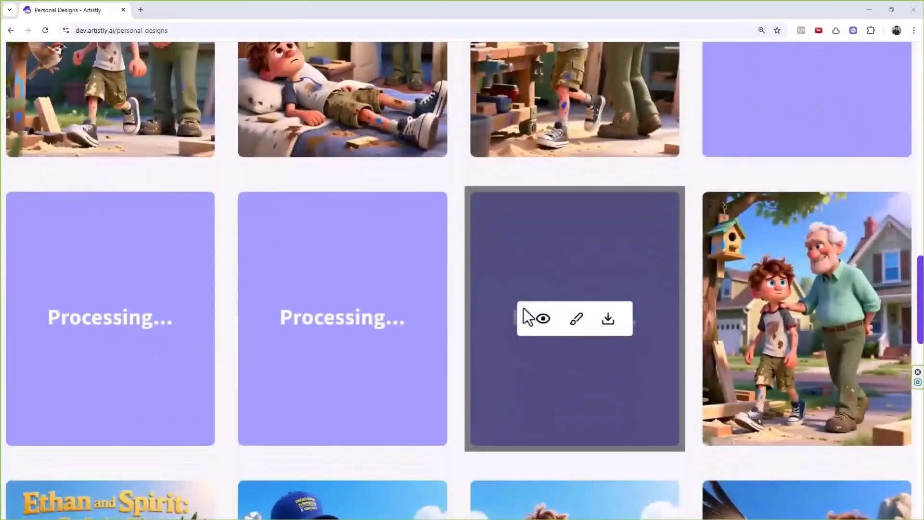
scroll(512, 310, up, 4)
scroll(514, 301, up, 7)
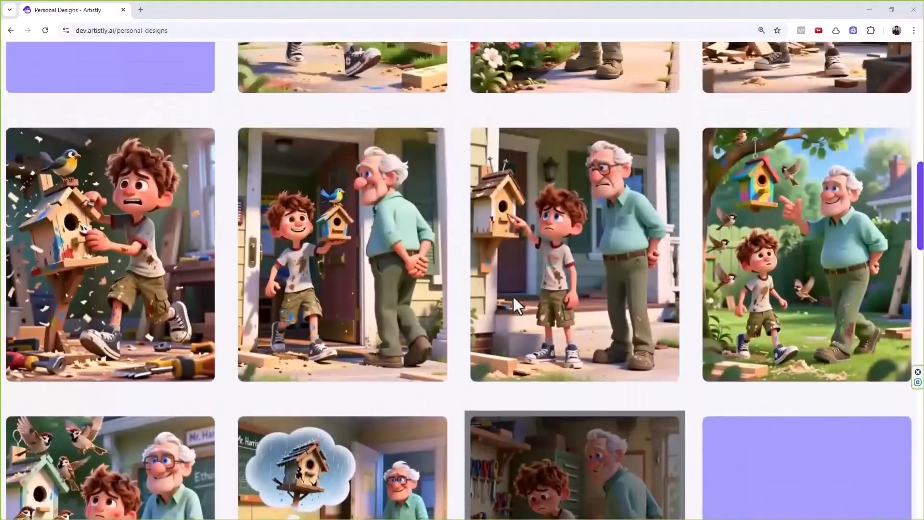
scroll(418, 380, up, 3)
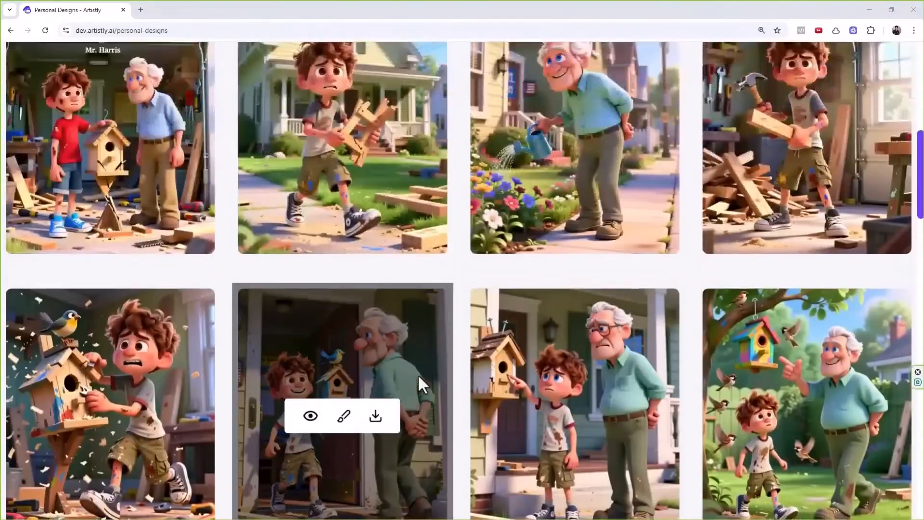
scroll(431, 355, up, 1)
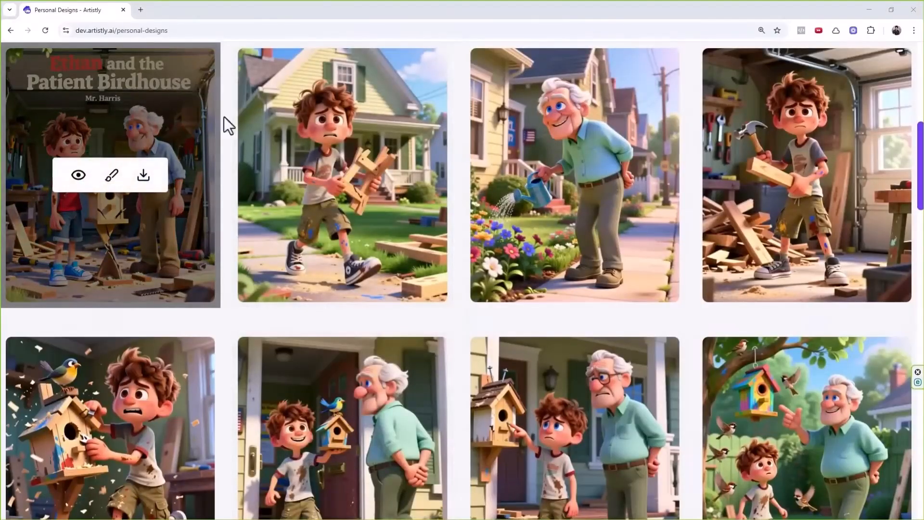
scroll(342, 152, up, 2)
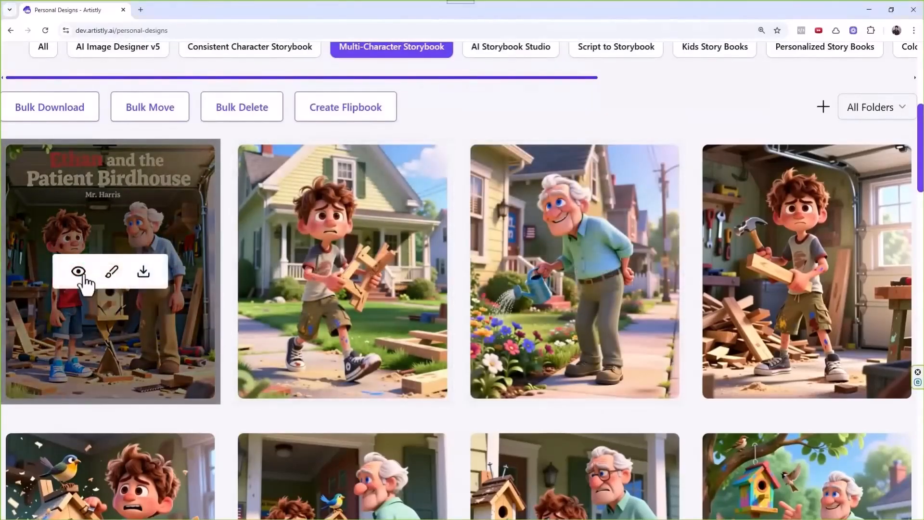
click(78, 272)
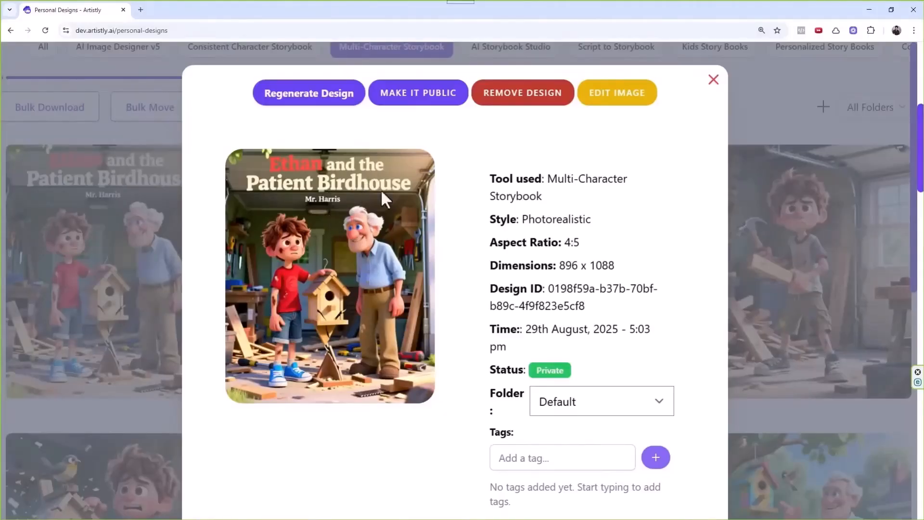
click(713, 81)
scroll(452, 282, down, 6)
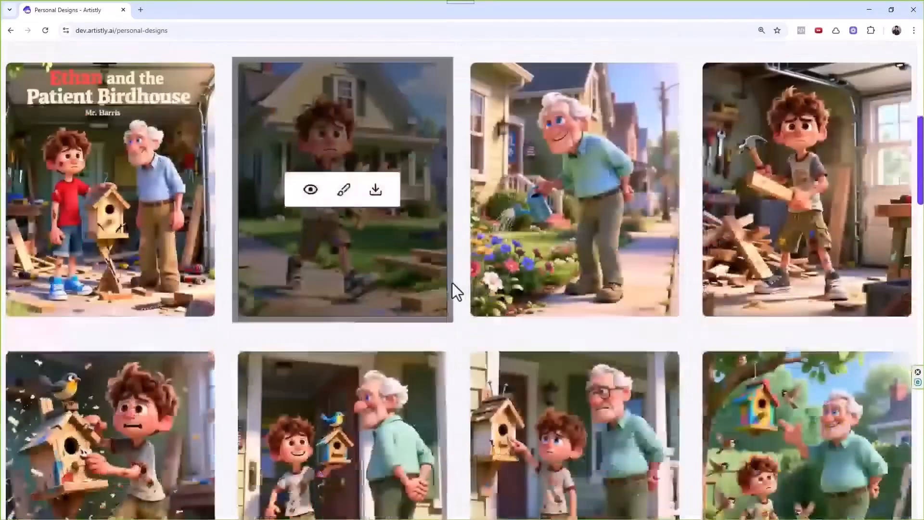
scroll(434, 213, down, 10)
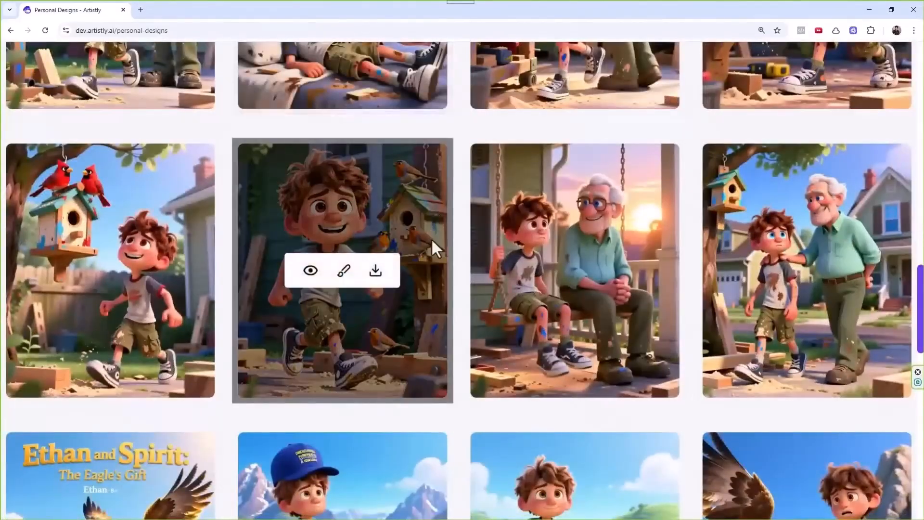
scroll(434, 211, up, 5)
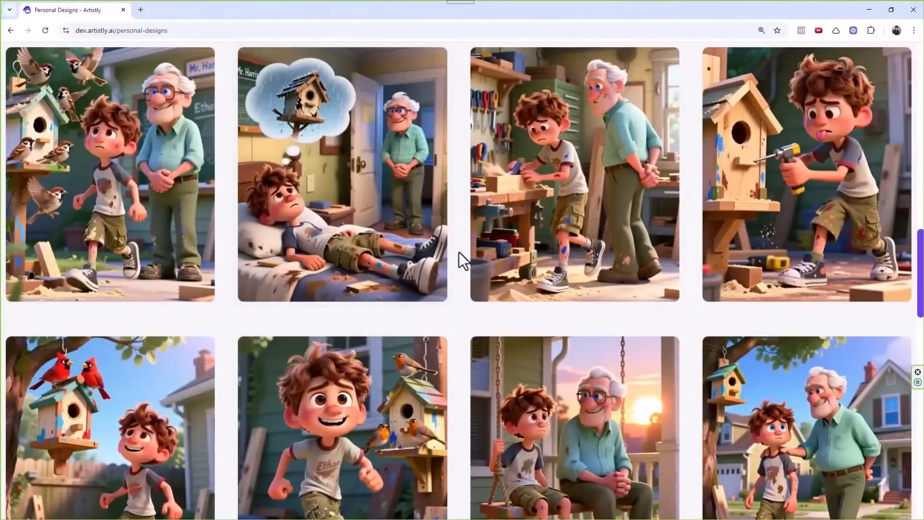
scroll(455, 276, up, 3)
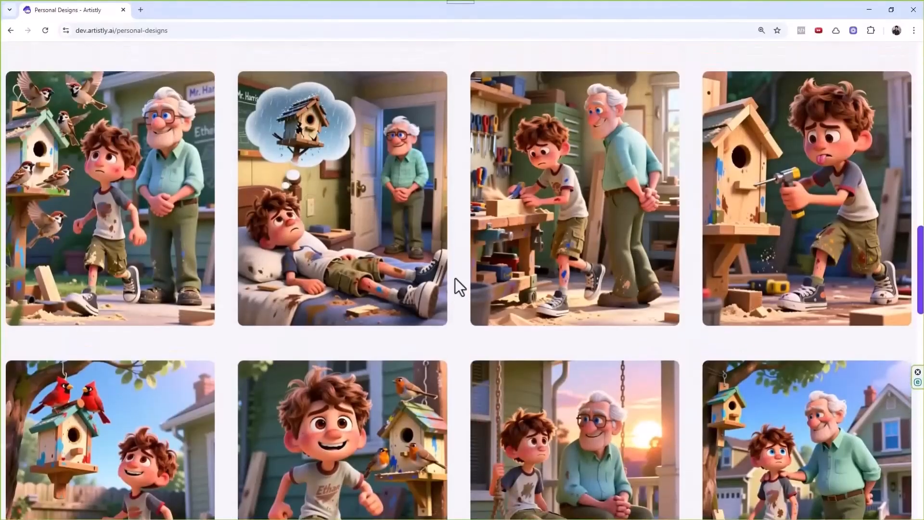
scroll(489, 328, up, 8)
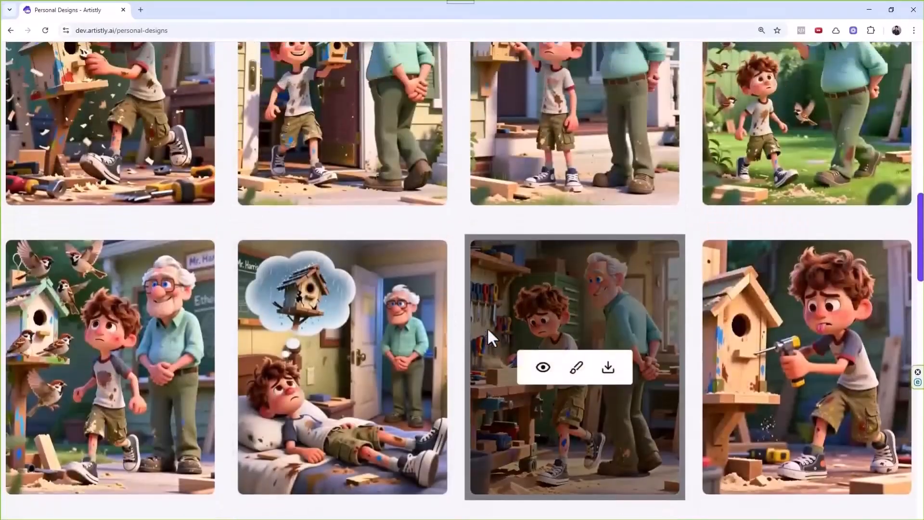
scroll(356, 287, up, 4)
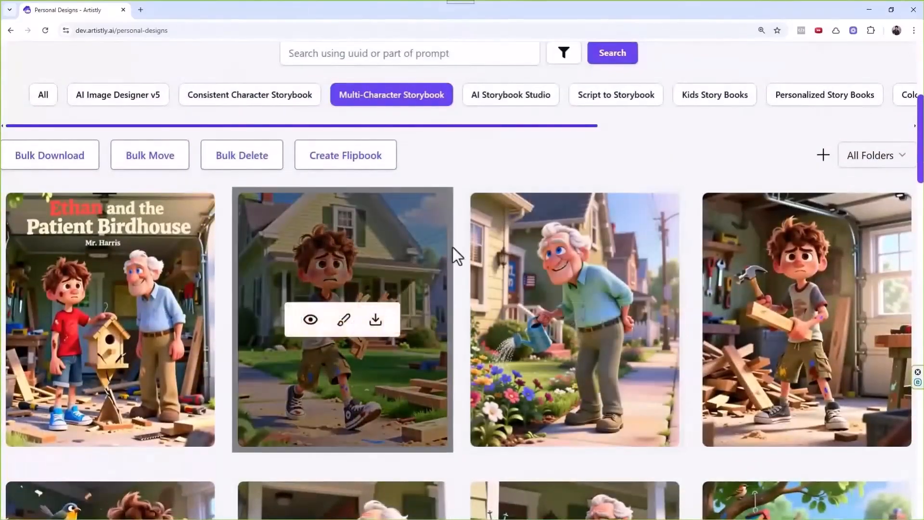
scroll(452, 247, up, 4)
scroll(632, 171, up, 2)
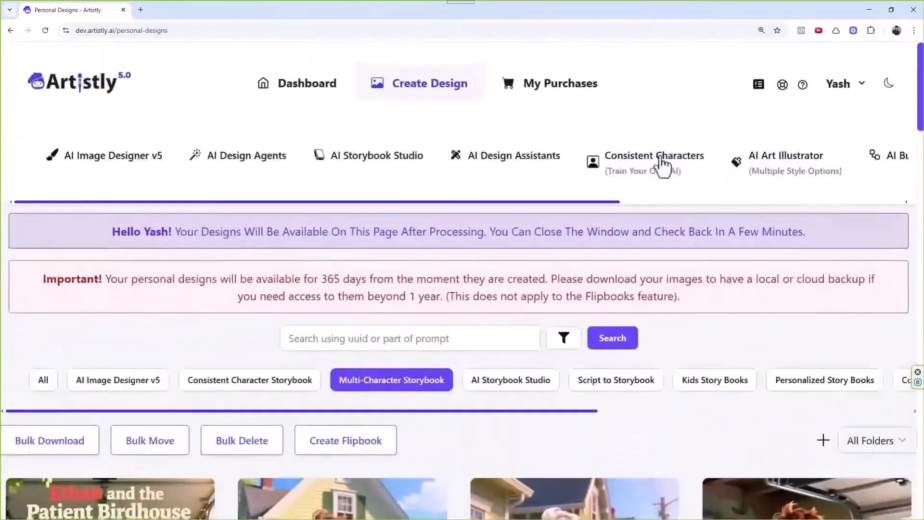
drag(583, 201, 846, 206)
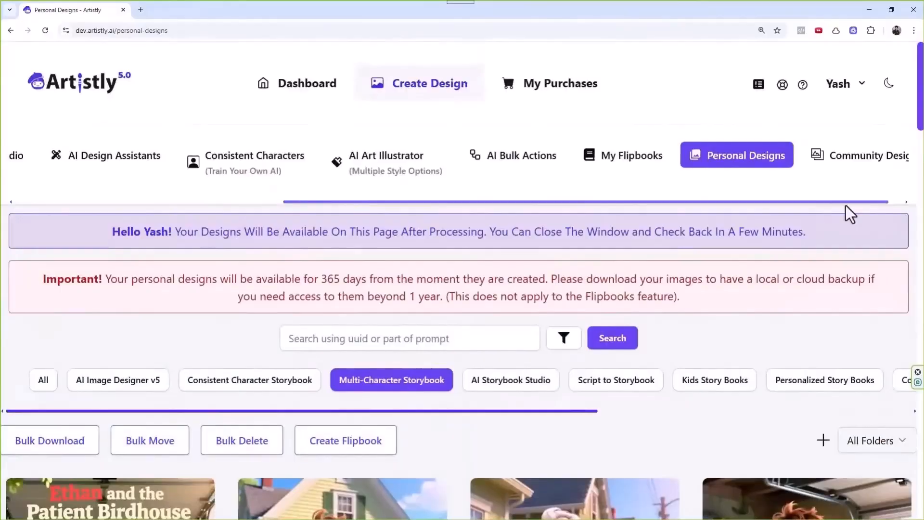
Reload Personal Designs and narrow it from All to Multi-Character Storybook designs.
click(746, 165)
click(55, 385)
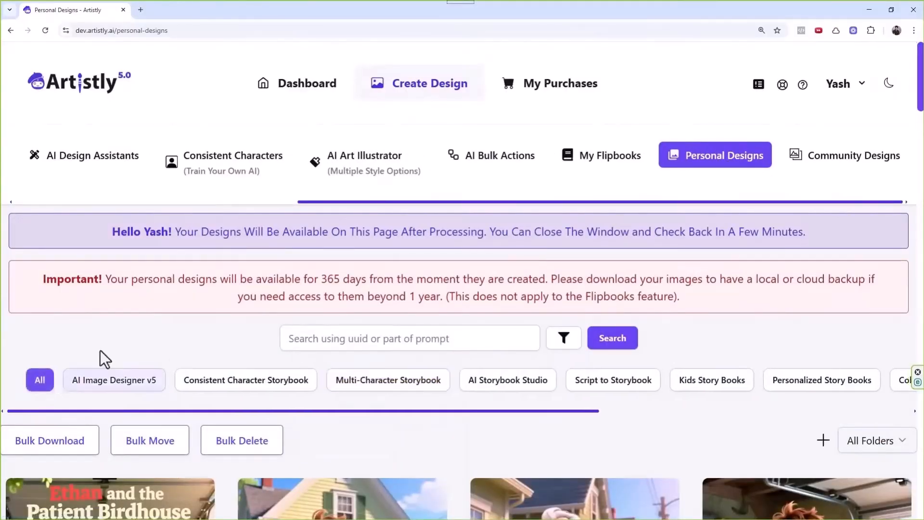
scroll(279, 260, down, 2)
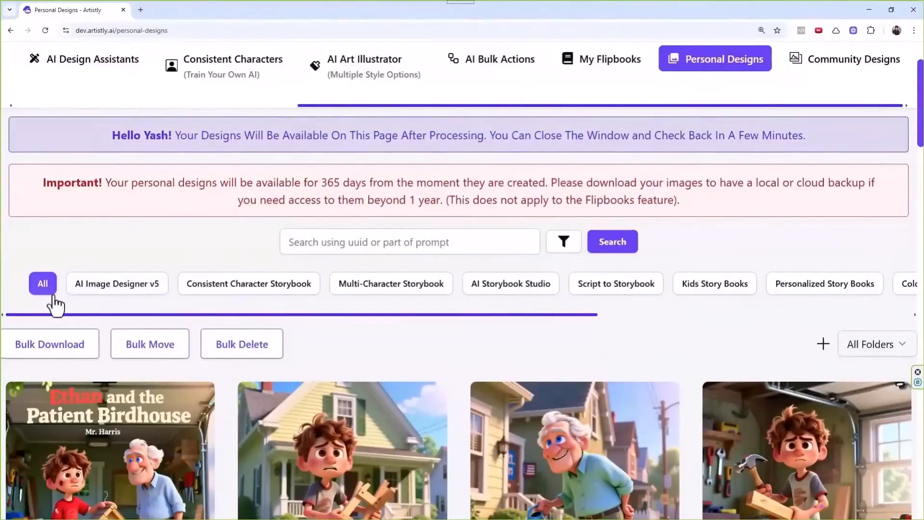
mouse_move(365, 314)
mouse_down()
mouse_move(510, 317)
mouse_move(361, 318)
mouse_up()
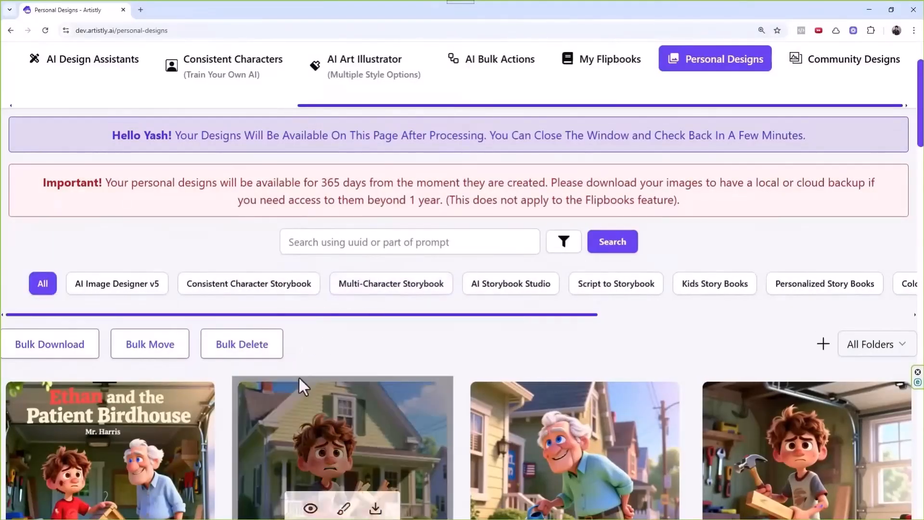
click(390, 288)
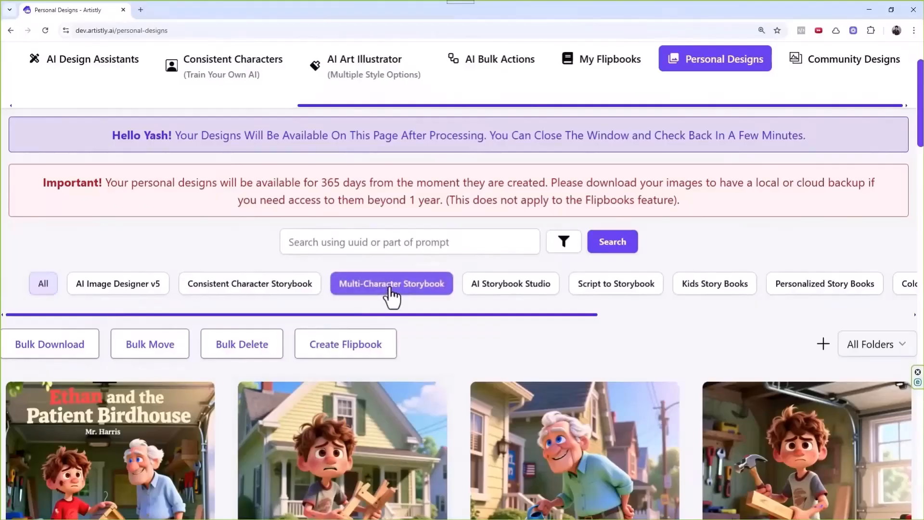
scroll(404, 269, down, 3)
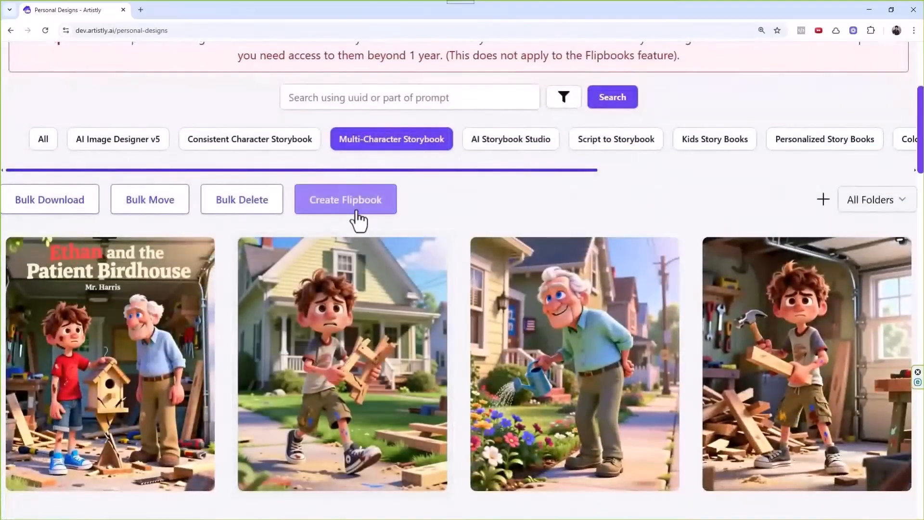
Start a new flipbook and select the second storybook card as a story.
click(360, 208)
scroll(474, 292, down, 5)
scroll(475, 292, up, 6)
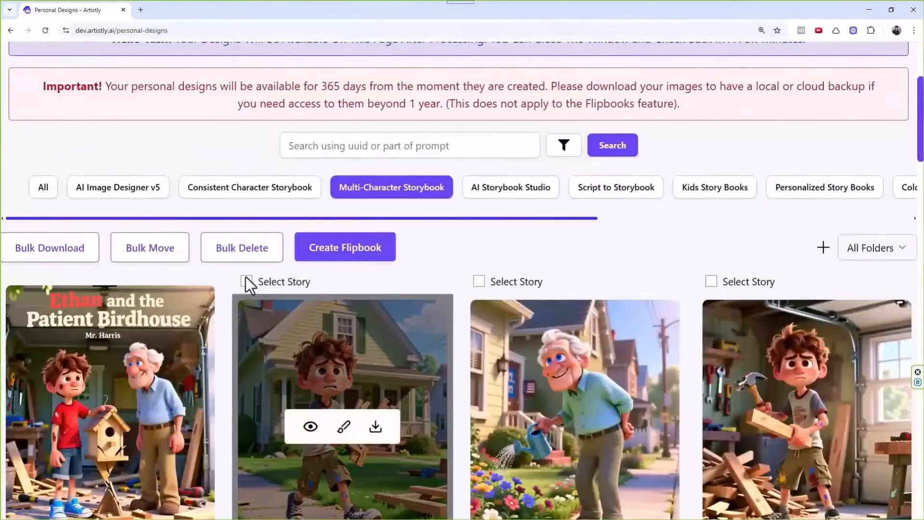
scroll(429, 273, down, 5)
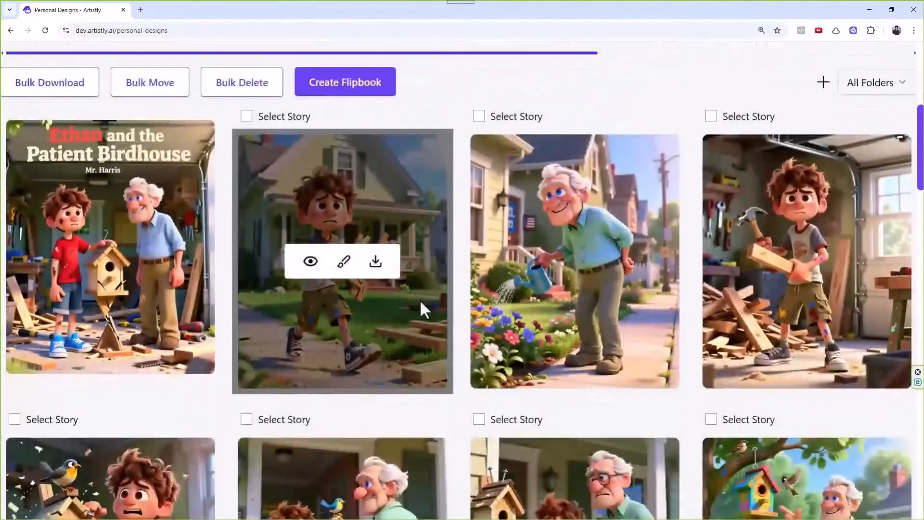
scroll(406, 250, up, 6)
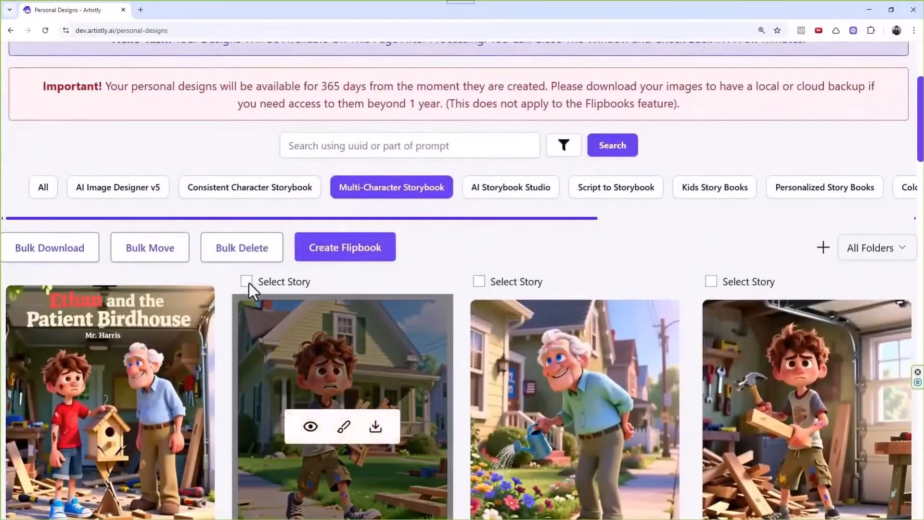
click(247, 281)
Open the Create Flipbook form, keep English, and choose the Blank template.
click(474, 407)
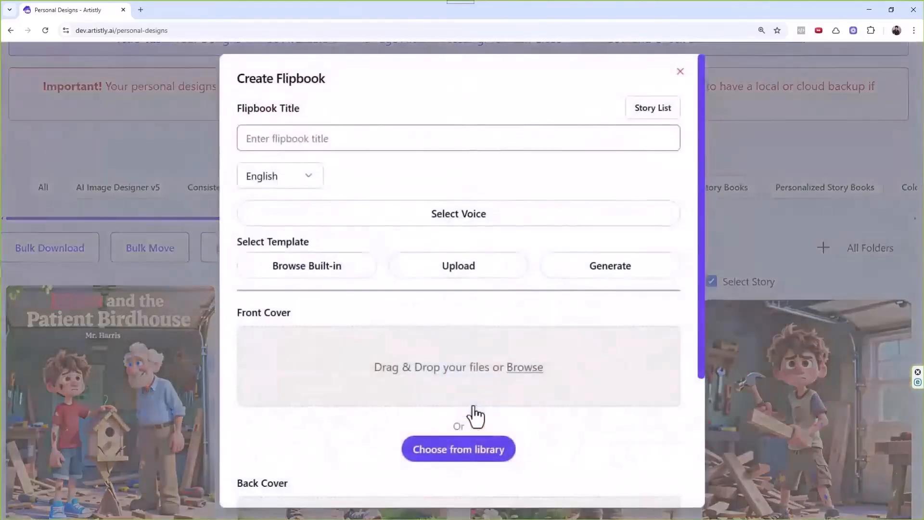
click(307, 182)
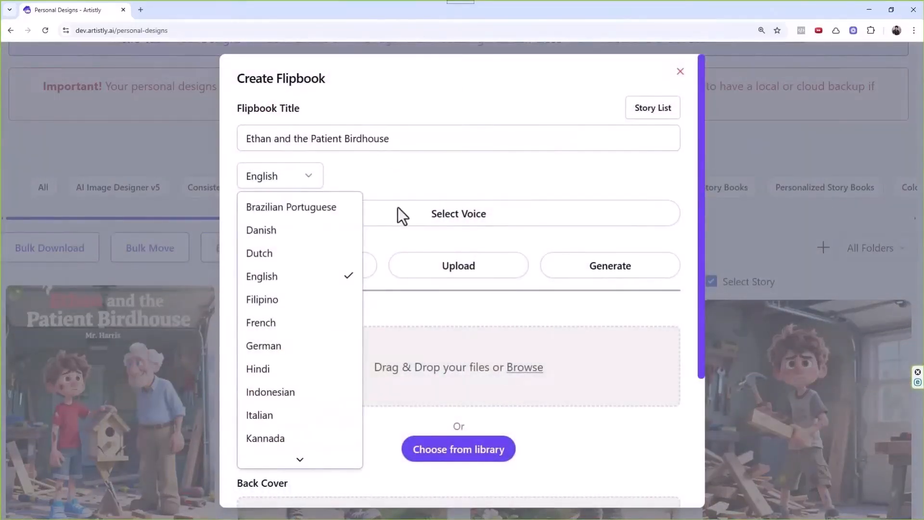
click(426, 174)
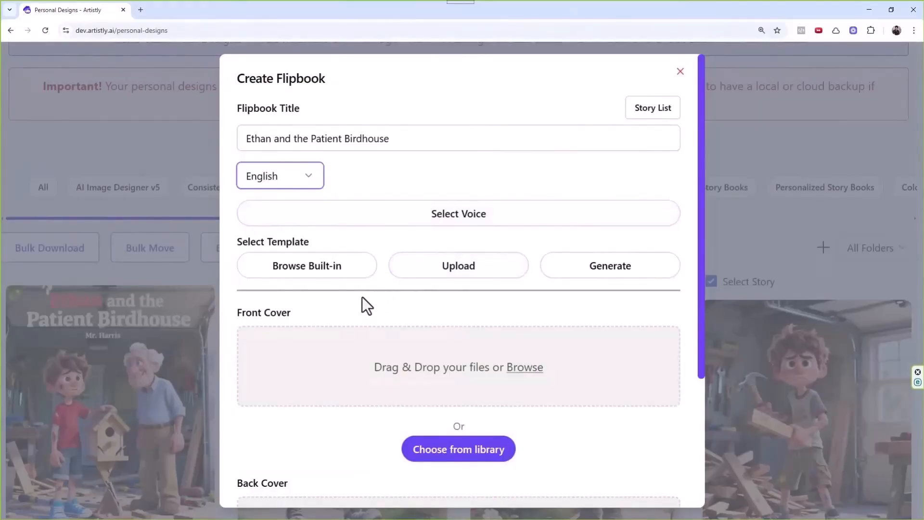
click(320, 275)
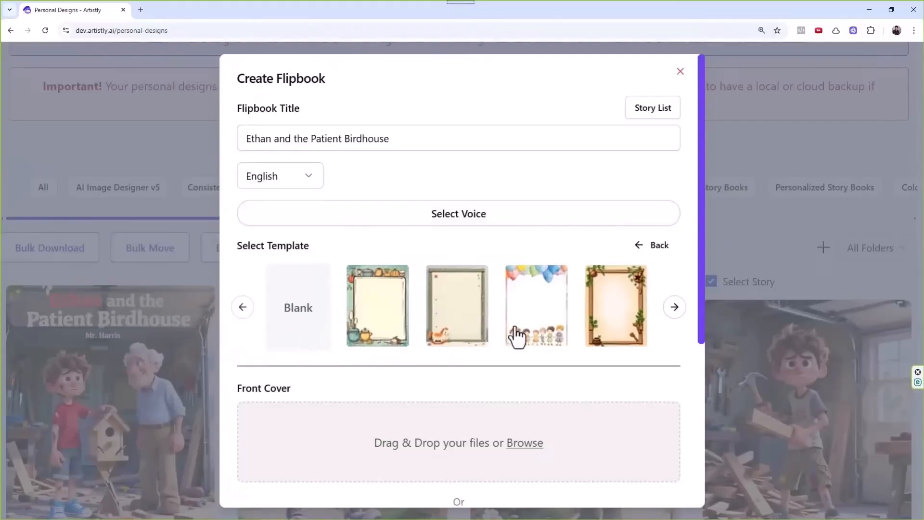
click(279, 298)
scroll(340, 310, down, 3)
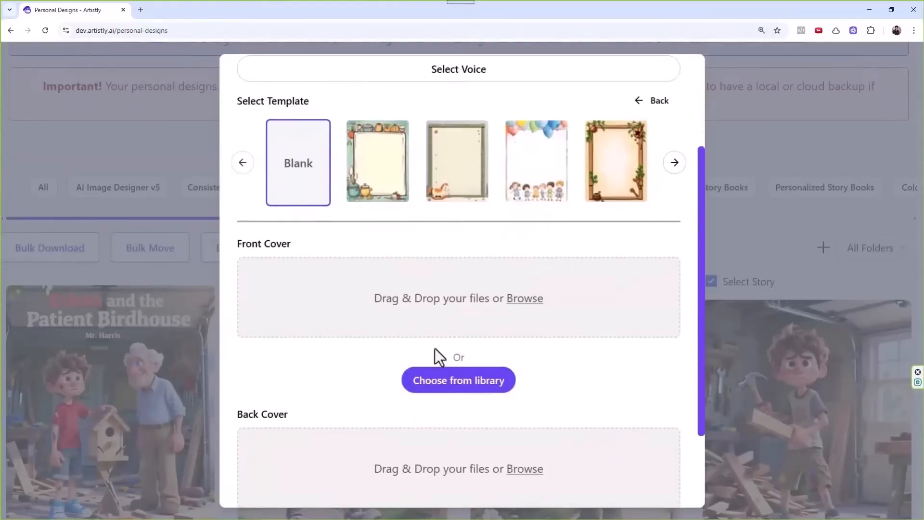
Use the birdhouse title image from the library as front cover and generate 'Ethan and the Patient Birdhouse'.
click(440, 381)
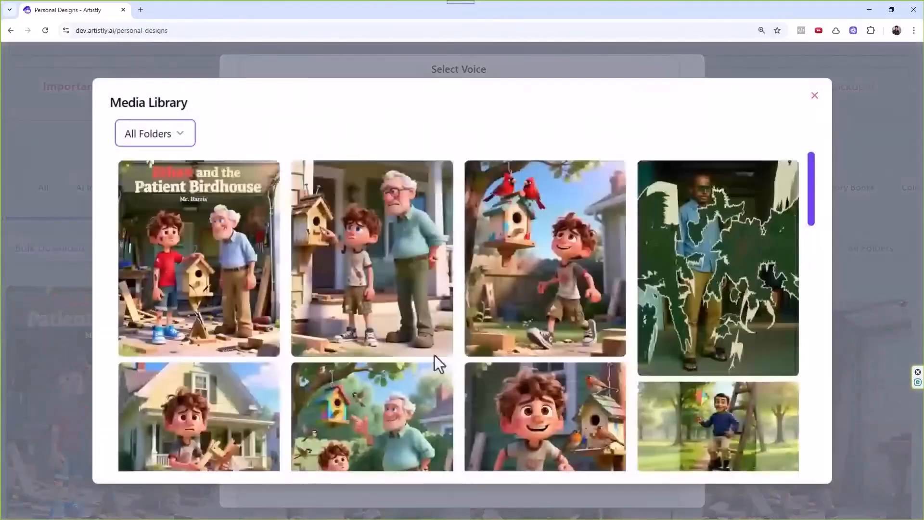
click(232, 266)
scroll(454, 280, down, 4)
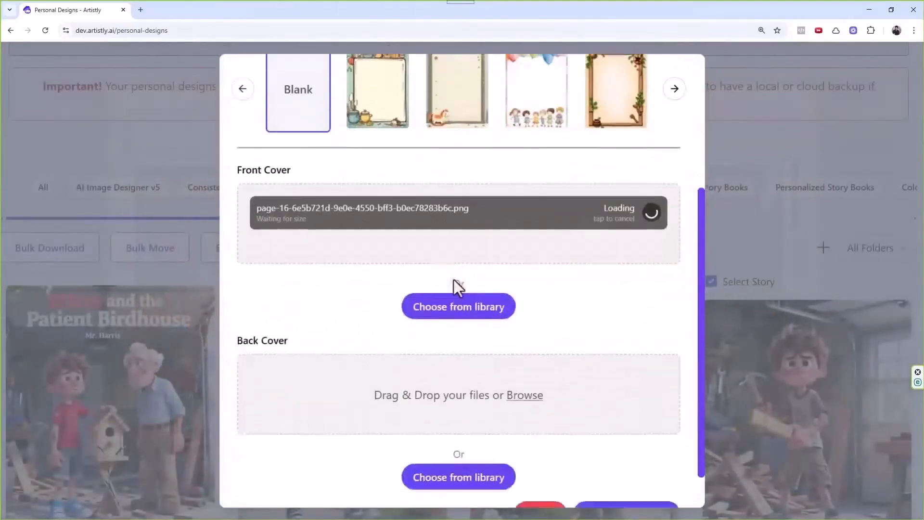
scroll(476, 376, down, 1)
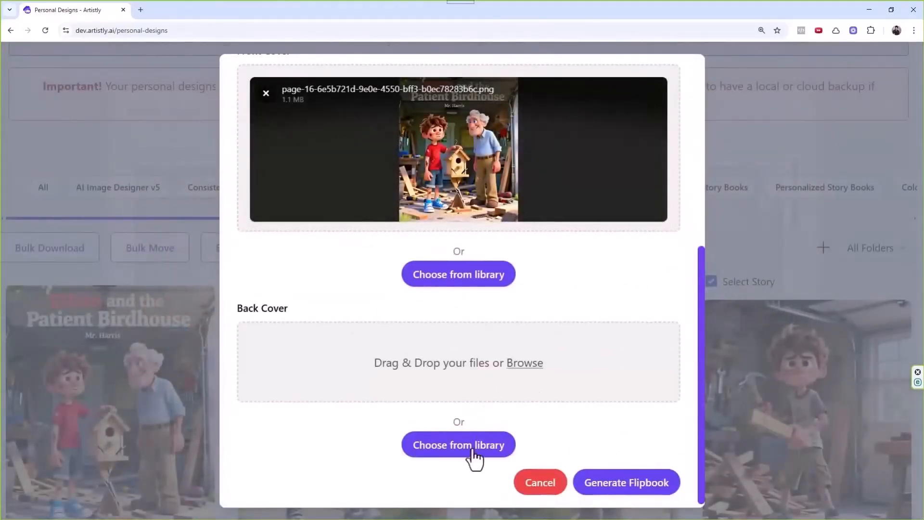
click(643, 489)
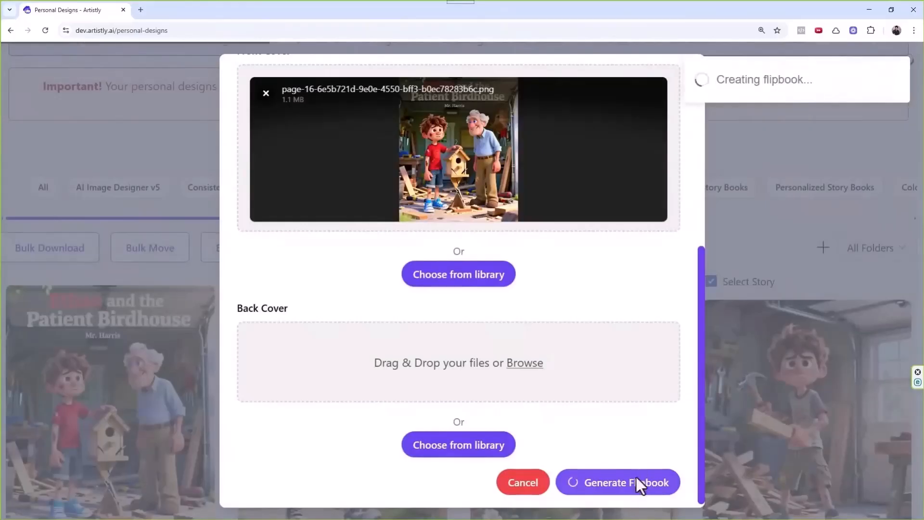
scroll(495, 302, down, 3)
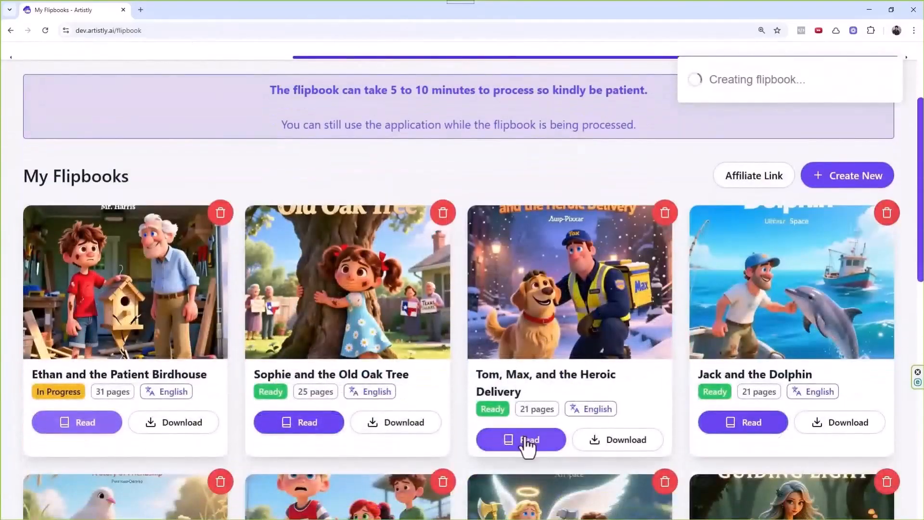
click(524, 439)
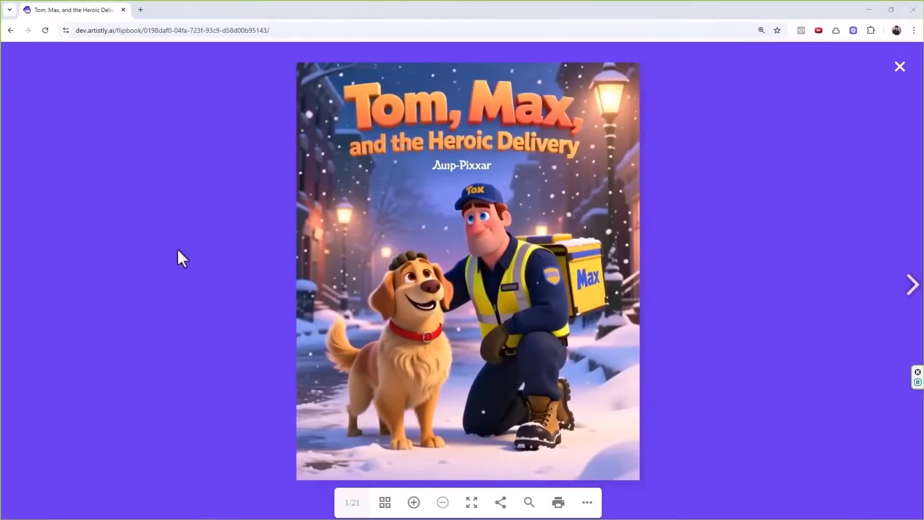
click(905, 295)
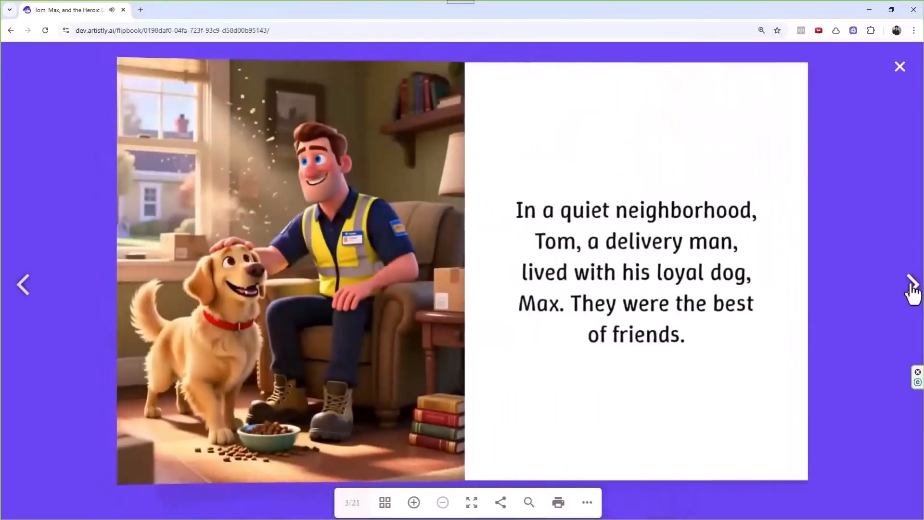
click(911, 291)
click(911, 291)
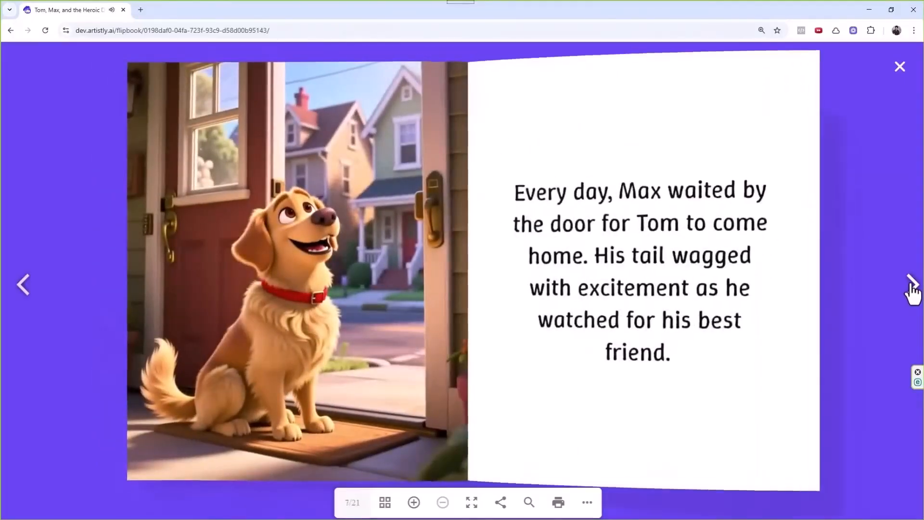
click(911, 292)
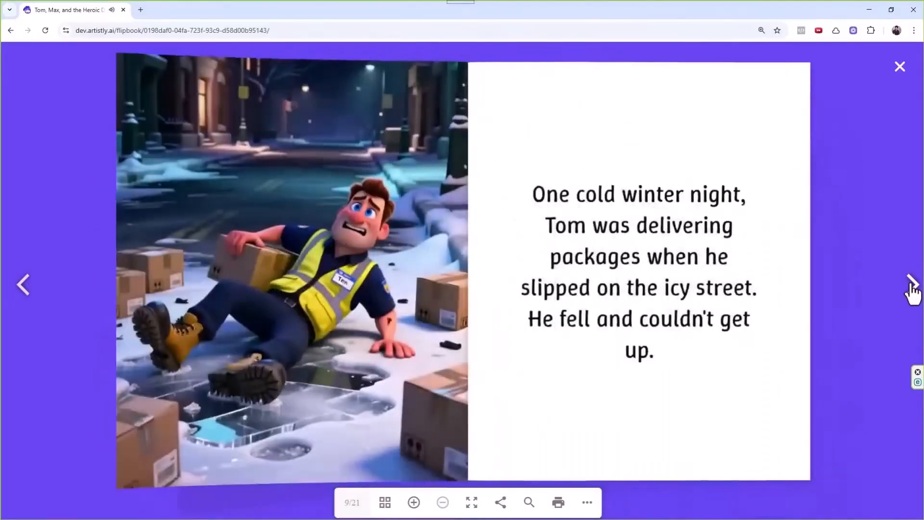
click(911, 291)
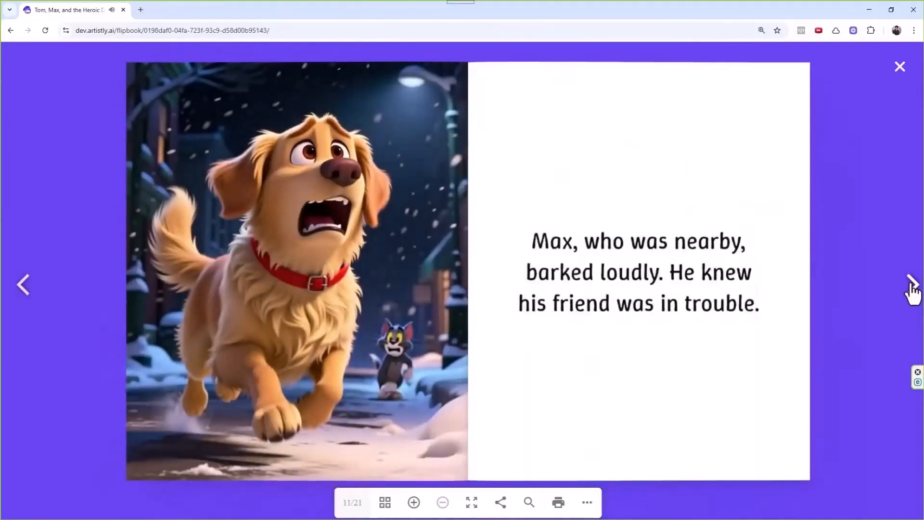
click(911, 291)
click(911, 292)
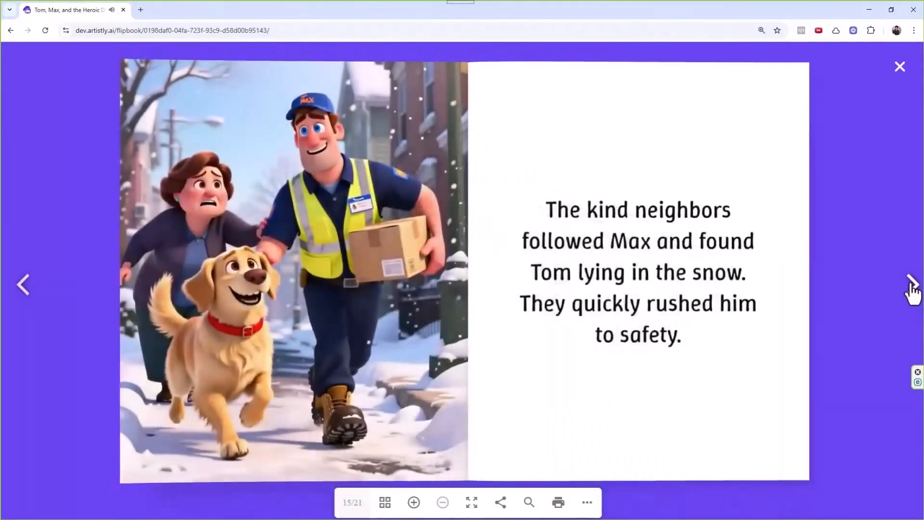
click(911, 291)
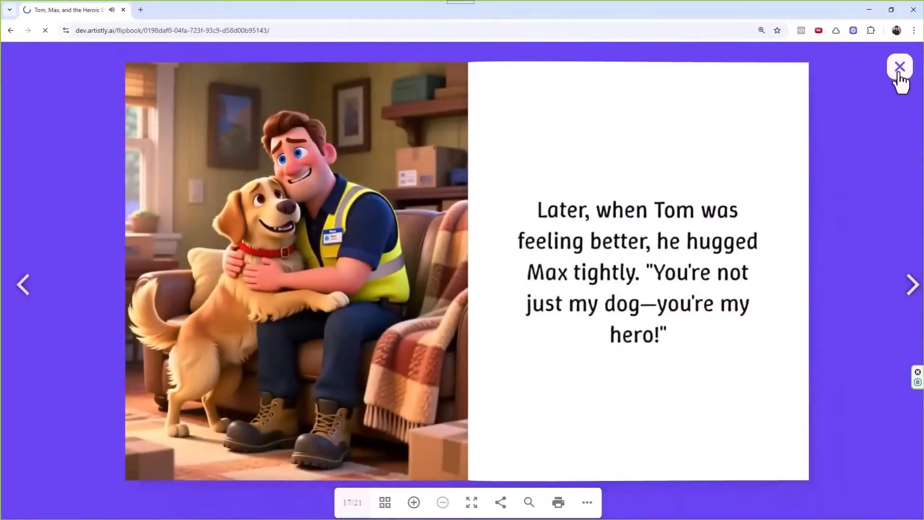
click(899, 72)
scroll(617, 310, down, 2)
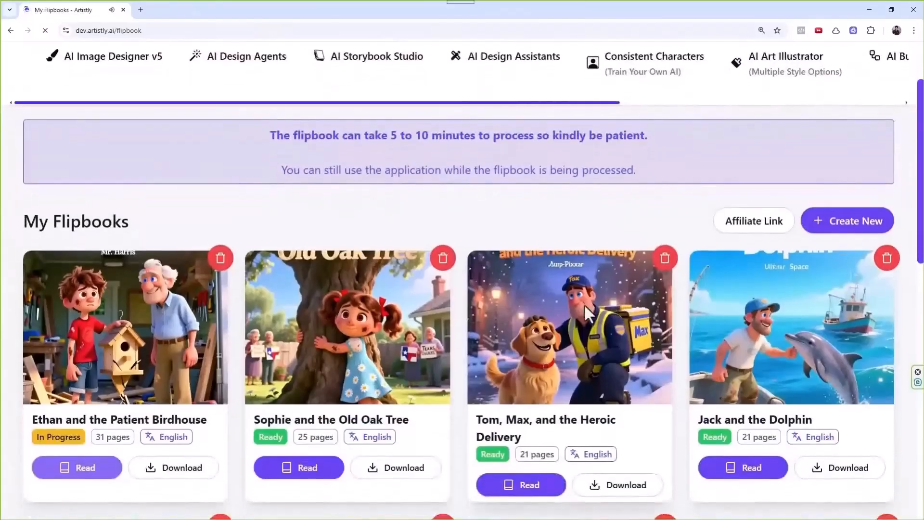
scroll(585, 304, down, 1)
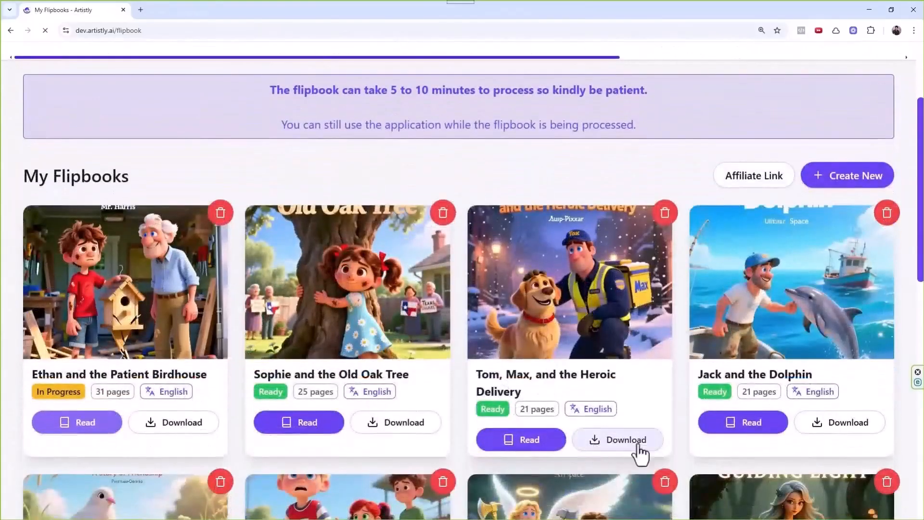
Read 'Sophie and the Old Oak Tree' up to the workers and townspeople spread, then close it.
click(300, 424)
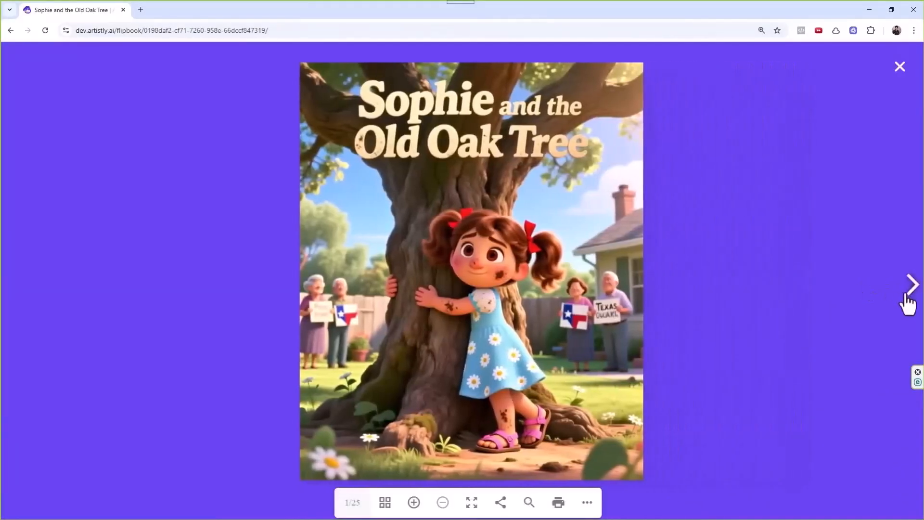
click(911, 294)
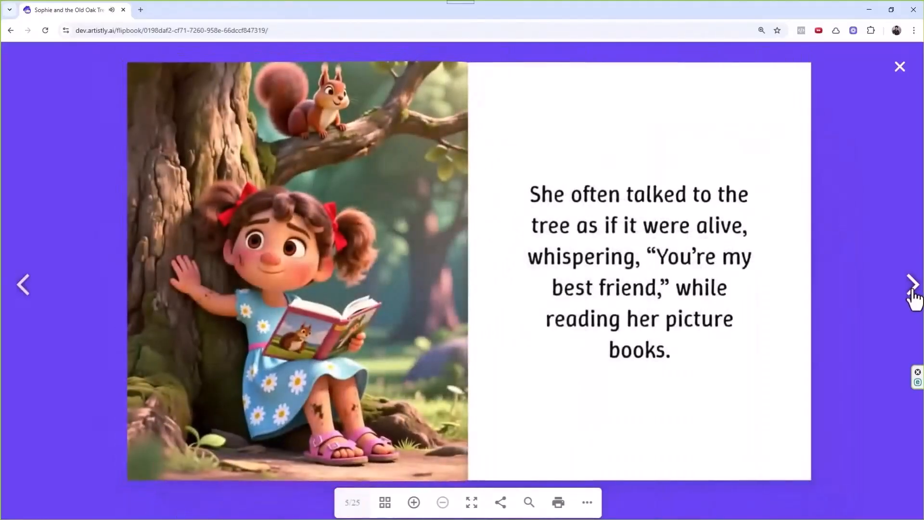
click(912, 289)
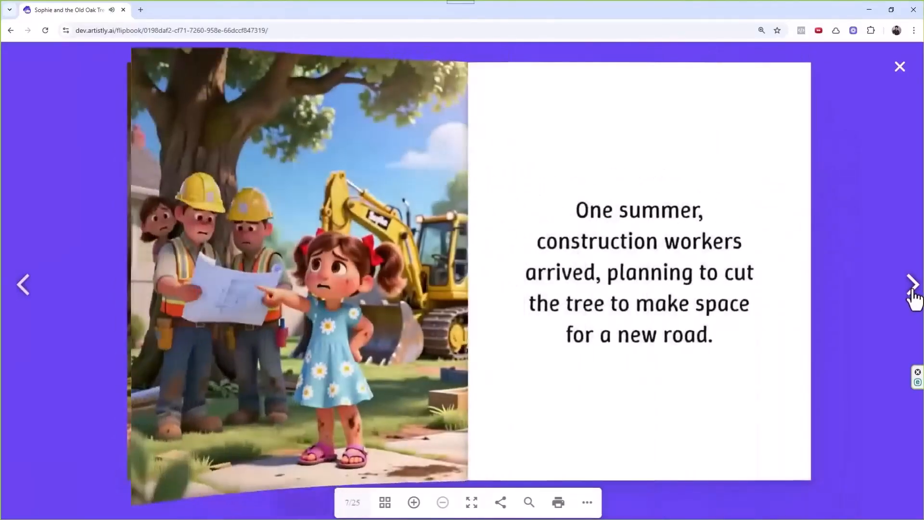
click(913, 289)
click(912, 289)
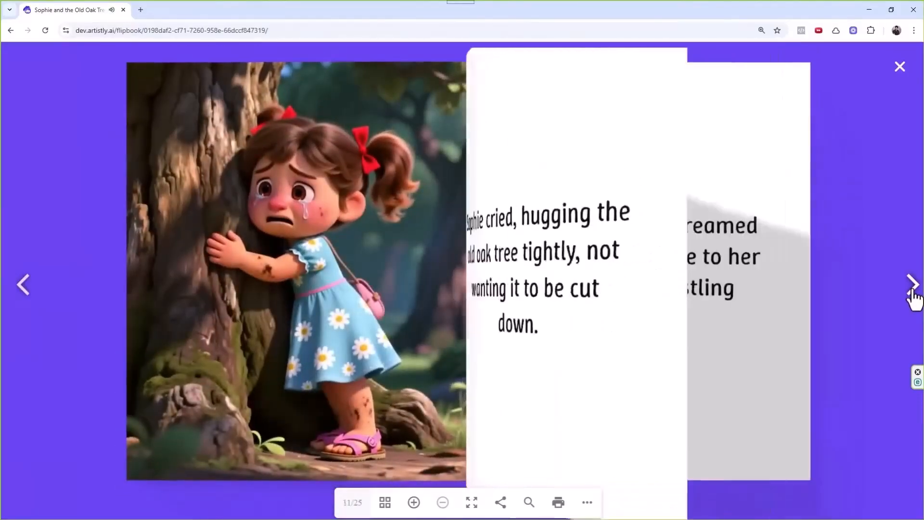
click(912, 289)
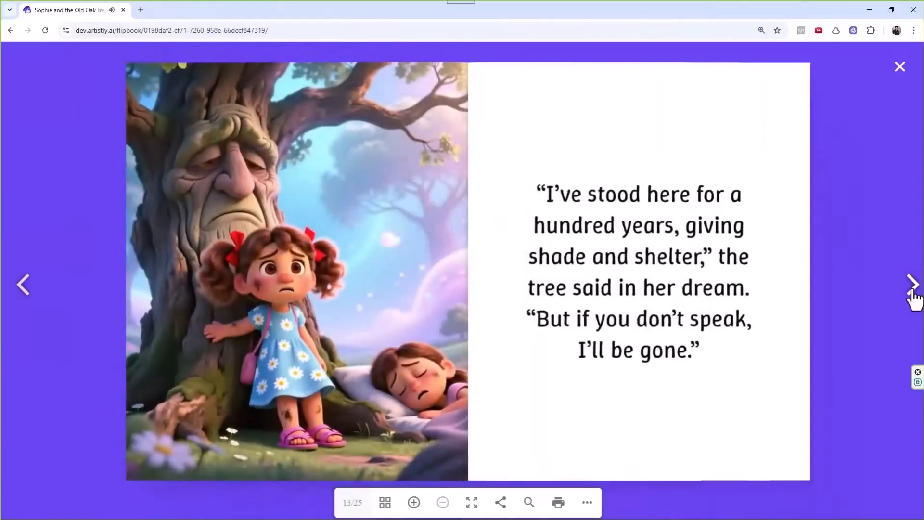
click(913, 289)
click(912, 289)
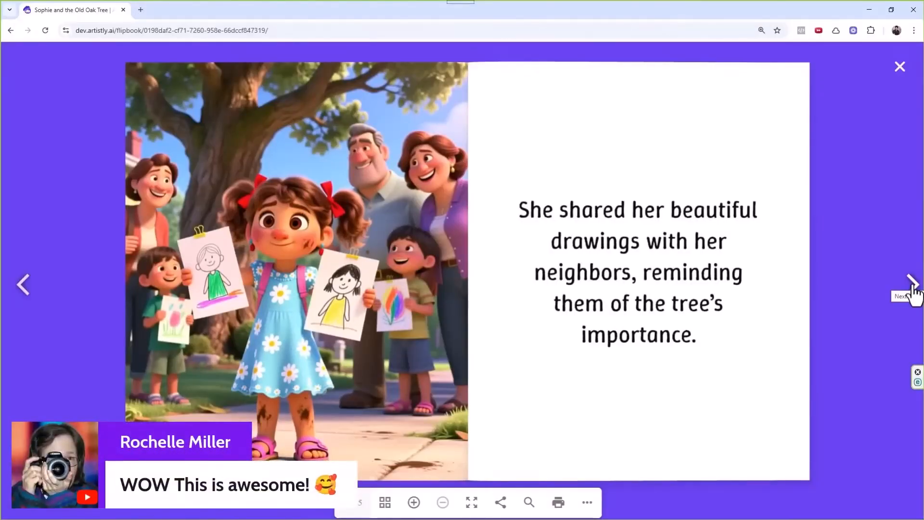
click(913, 287)
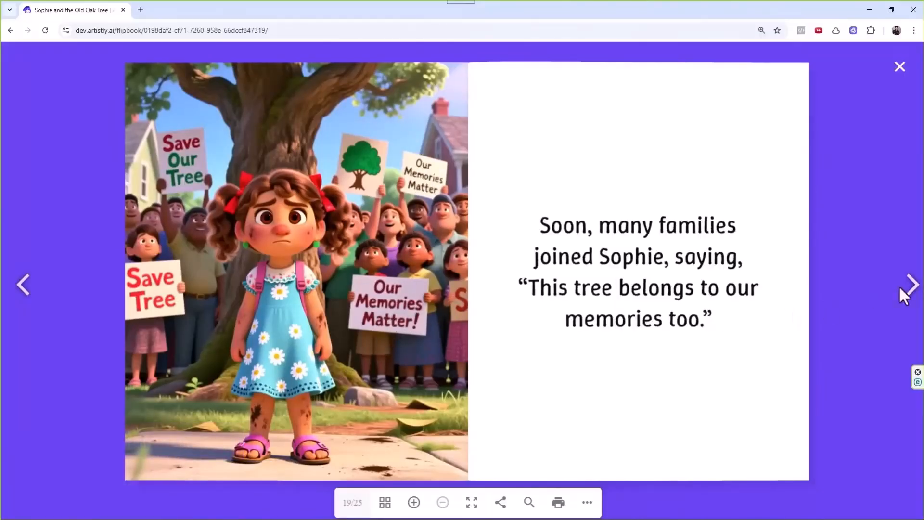
click(912, 299)
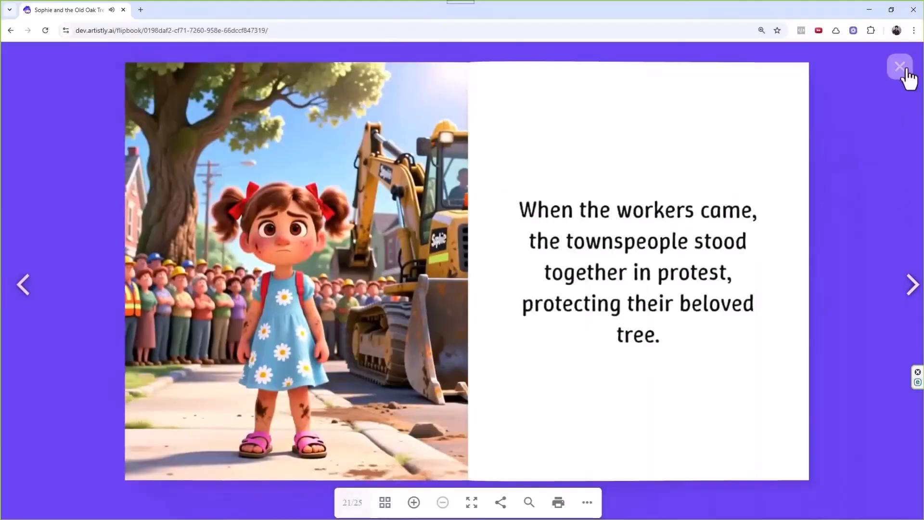
click(900, 67)
Page through the birdhouse flipbook from its cover to Ethan showing Mr. Harris the birdhouse.
scroll(673, 207, down, 3)
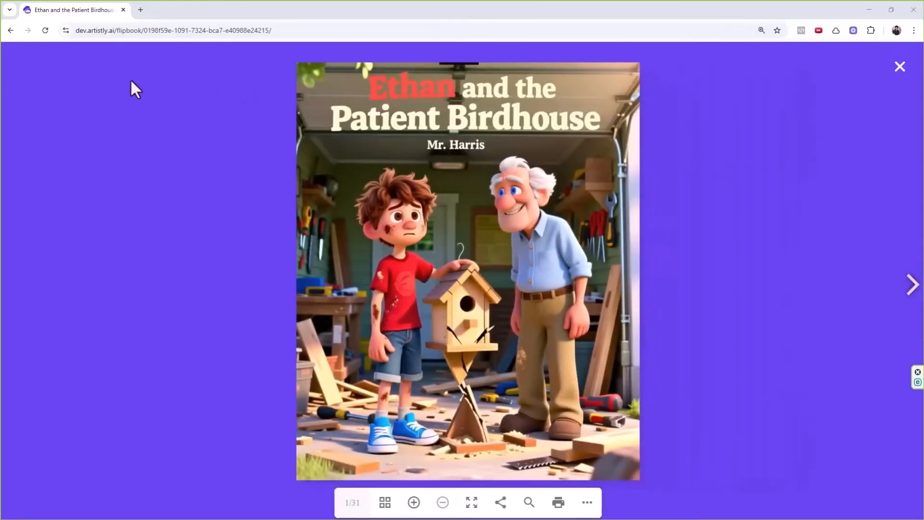
click(912, 289)
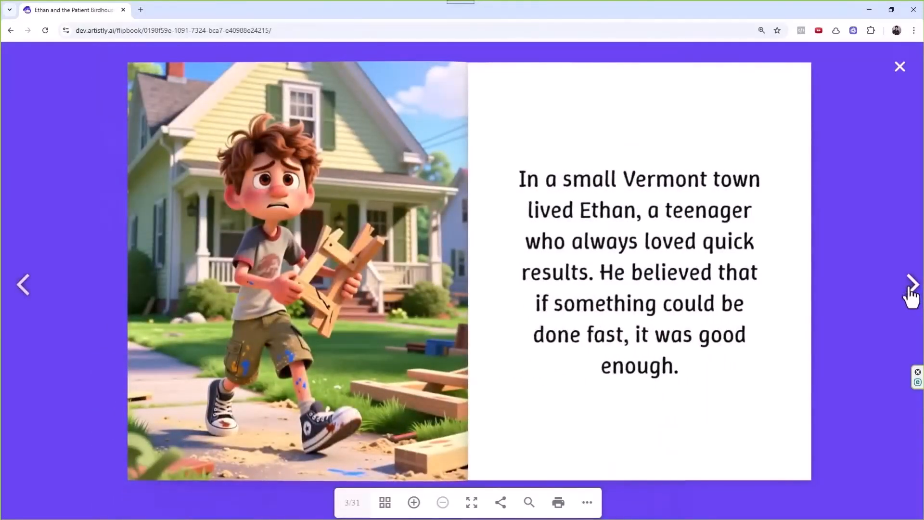
click(911, 289)
click(911, 289)
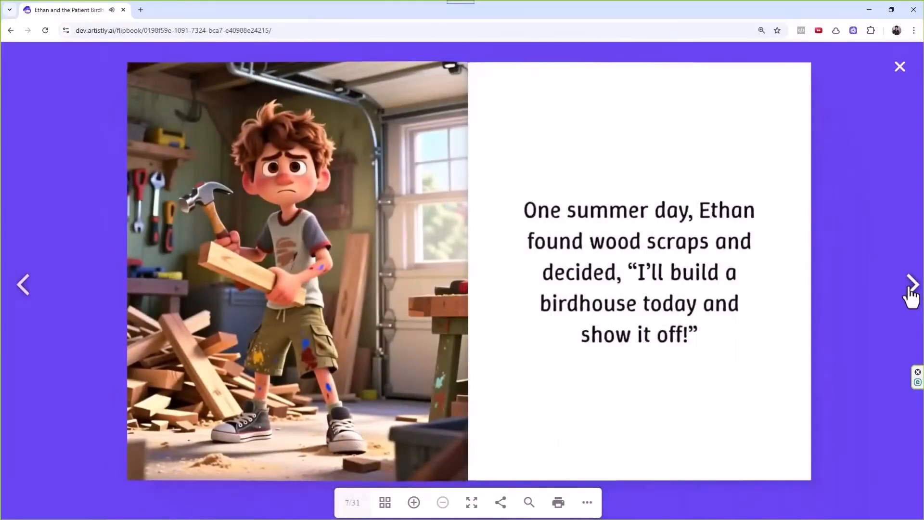
click(911, 289)
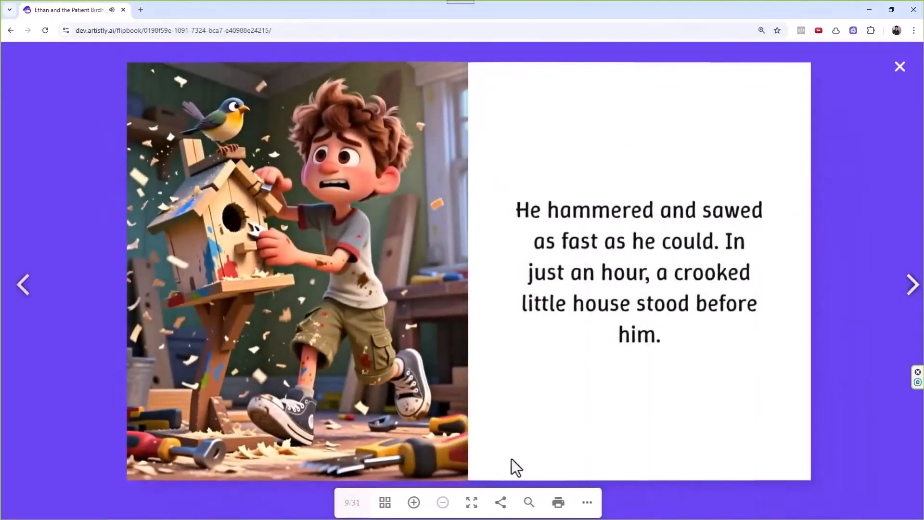
click(913, 294)
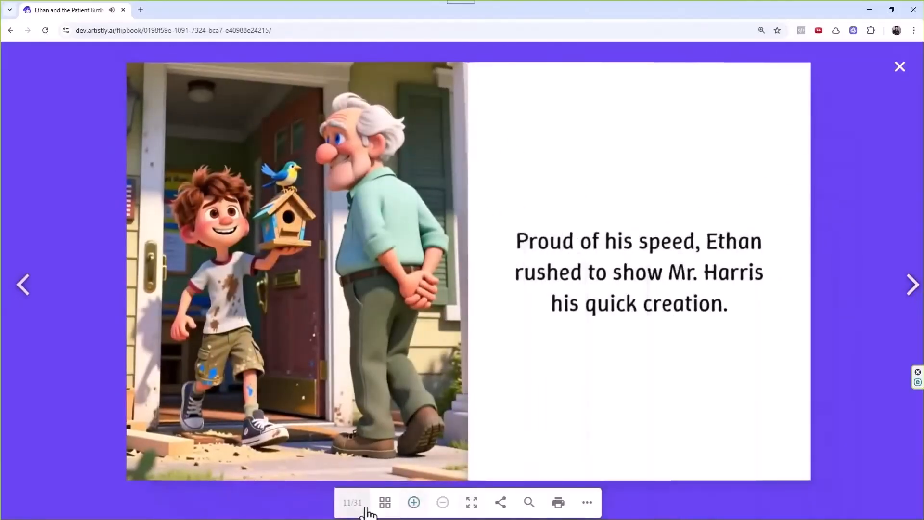
Continue to the final 31/31 spread about patience and close the reader.
click(916, 287)
click(915, 287)
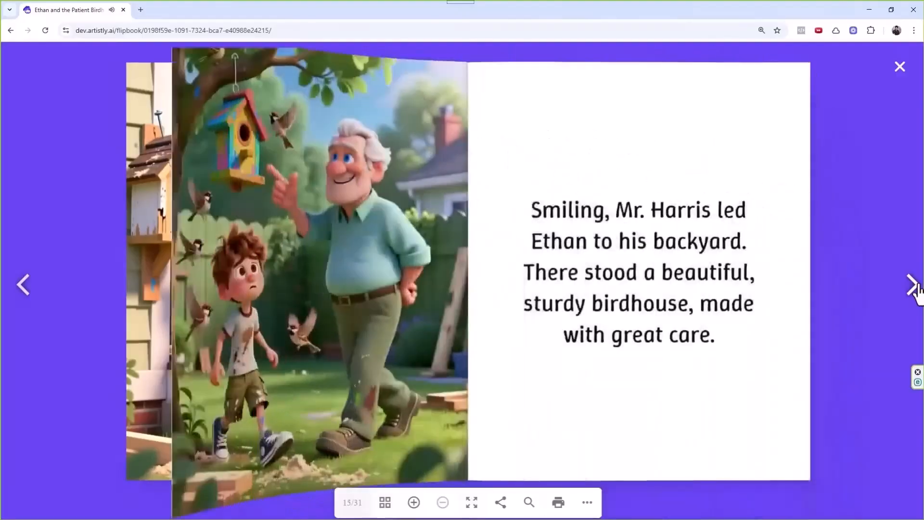
click(915, 287)
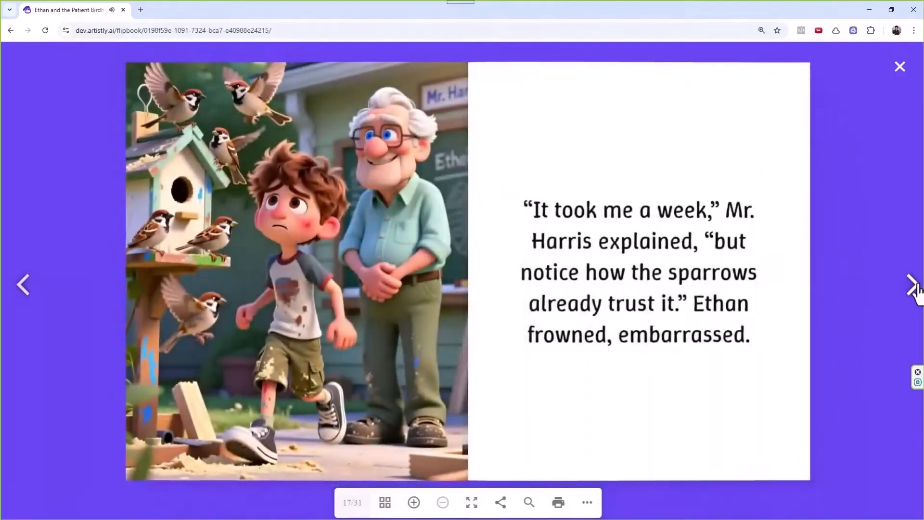
click(915, 287)
click(915, 287)
click(915, 287)
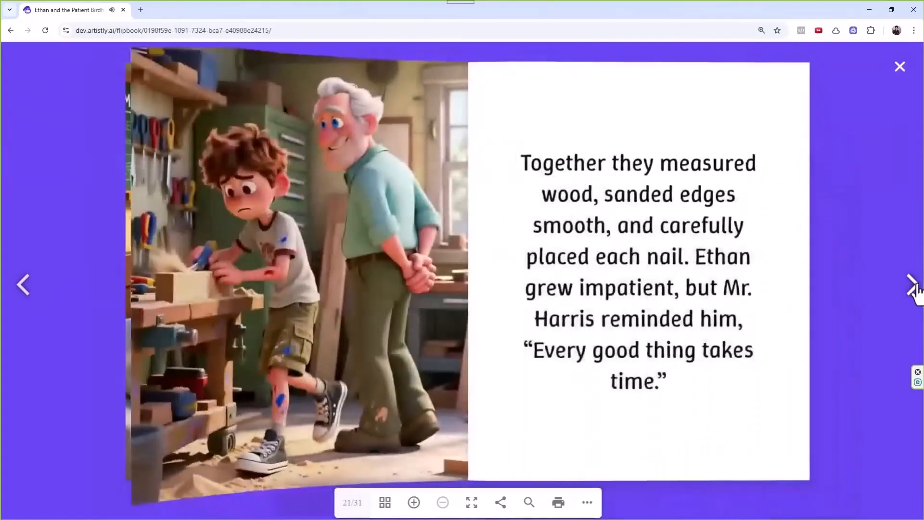
click(915, 287)
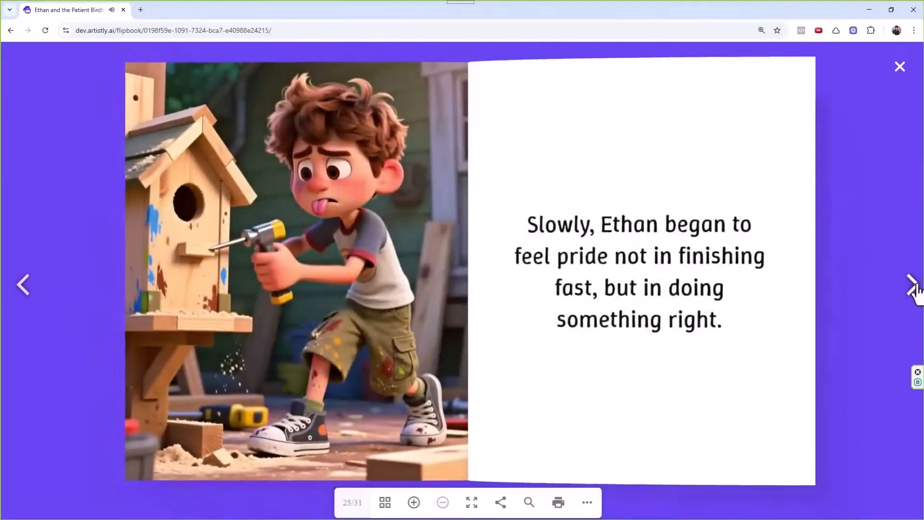
click(915, 287)
click(915, 287)
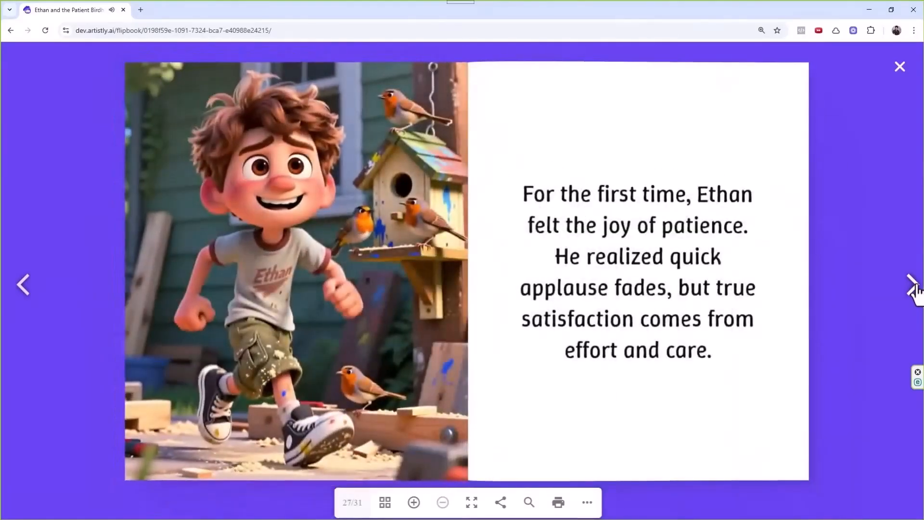
click(915, 287)
click(915, 287)
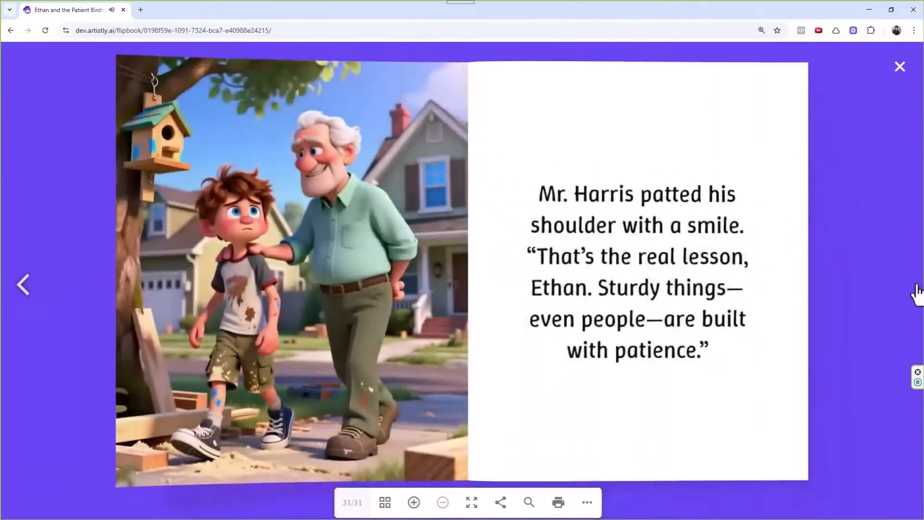
click(900, 66)
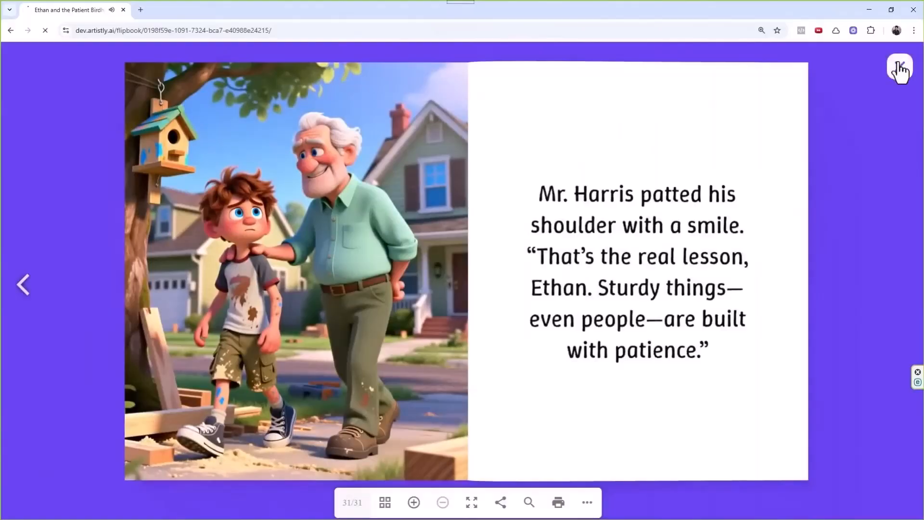
Read 'The Honest Woodcutter and the Angel' to the silver axe spread 15/25, then close it.
scroll(254, 405, down, 5)
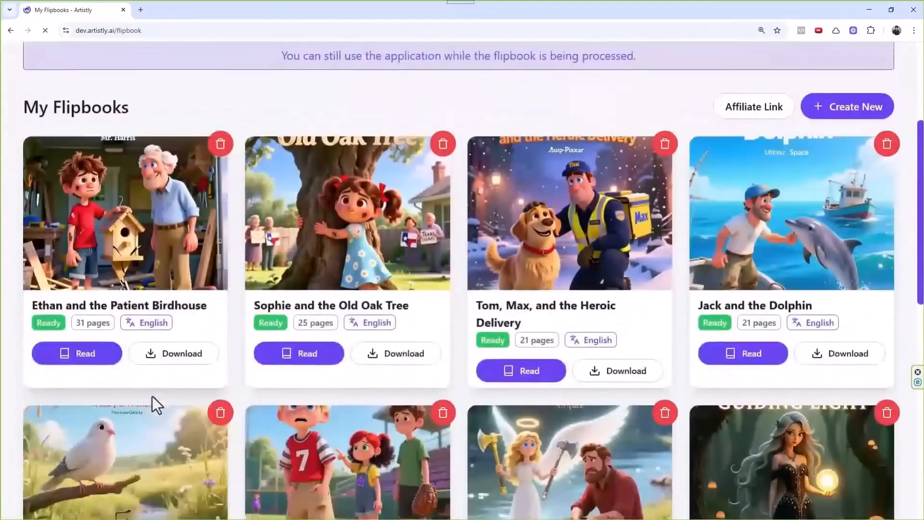
scroll(450, 351, down, 4)
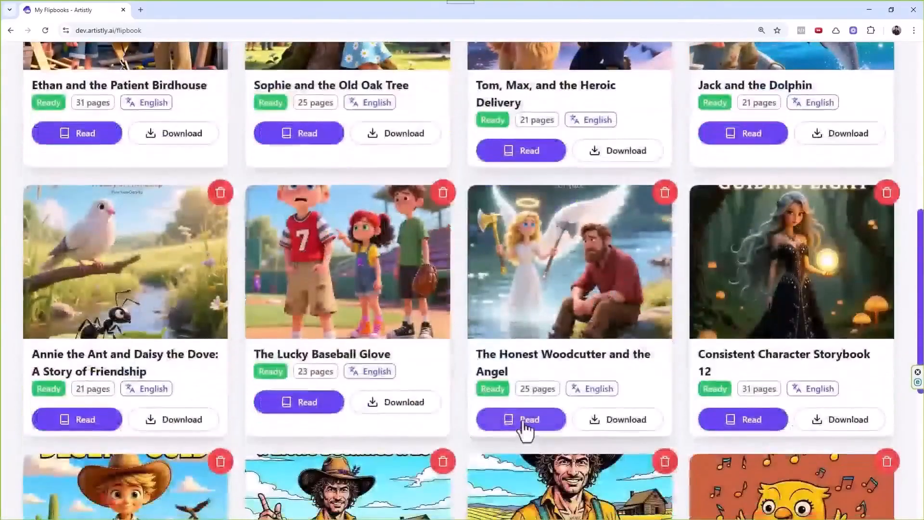
click(525, 425)
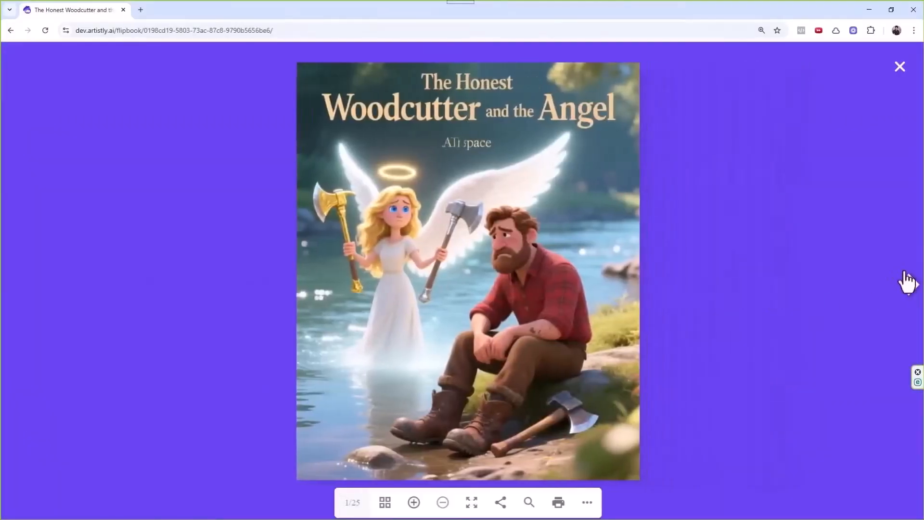
click(911, 285)
click(911, 286)
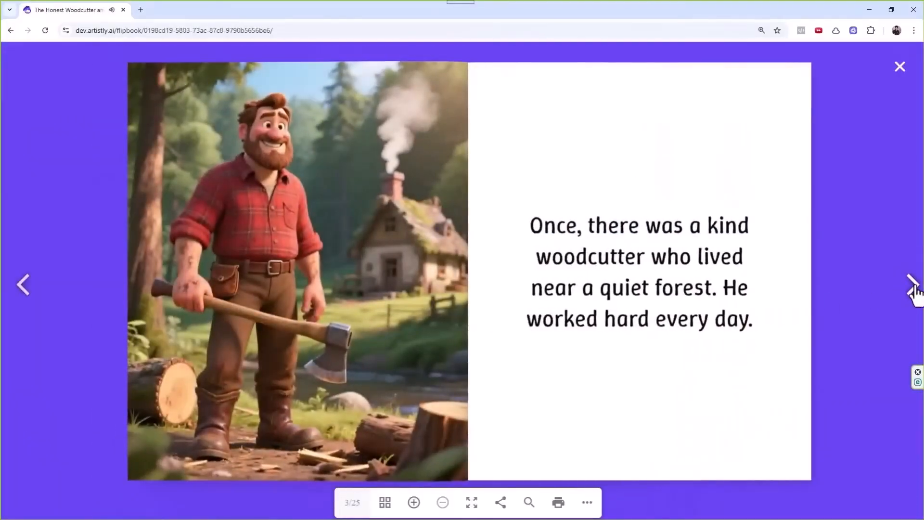
click(912, 288)
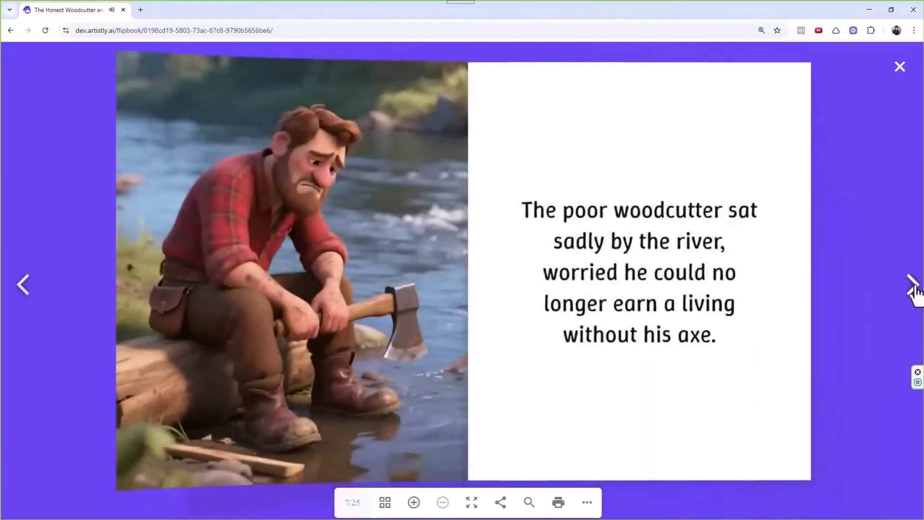
click(912, 287)
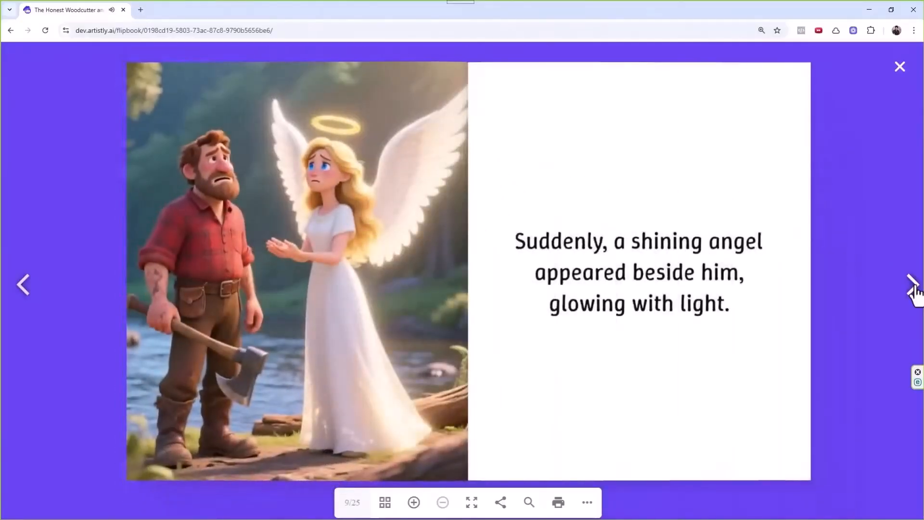
click(913, 288)
click(914, 288)
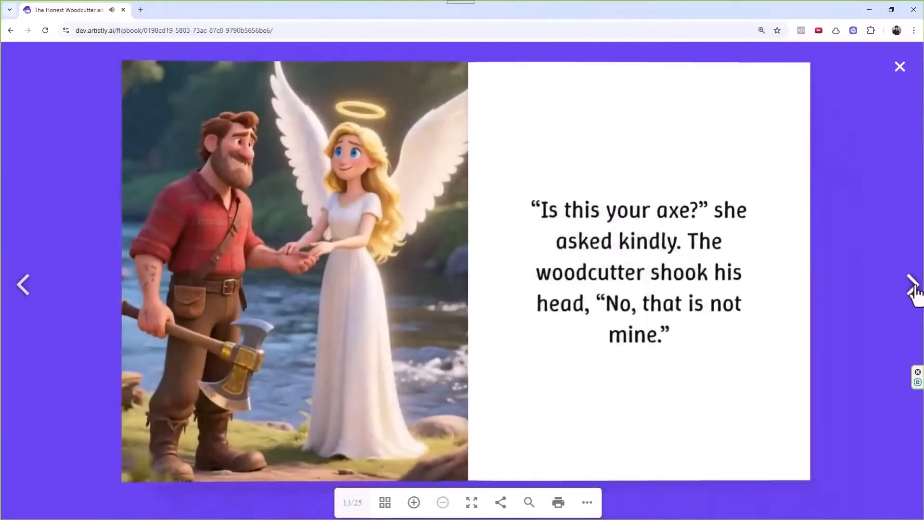
click(911, 290)
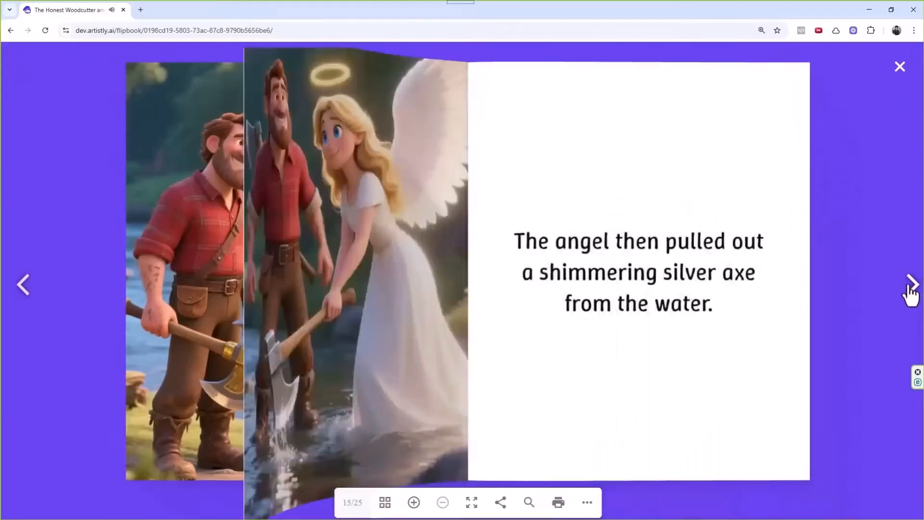
click(902, 72)
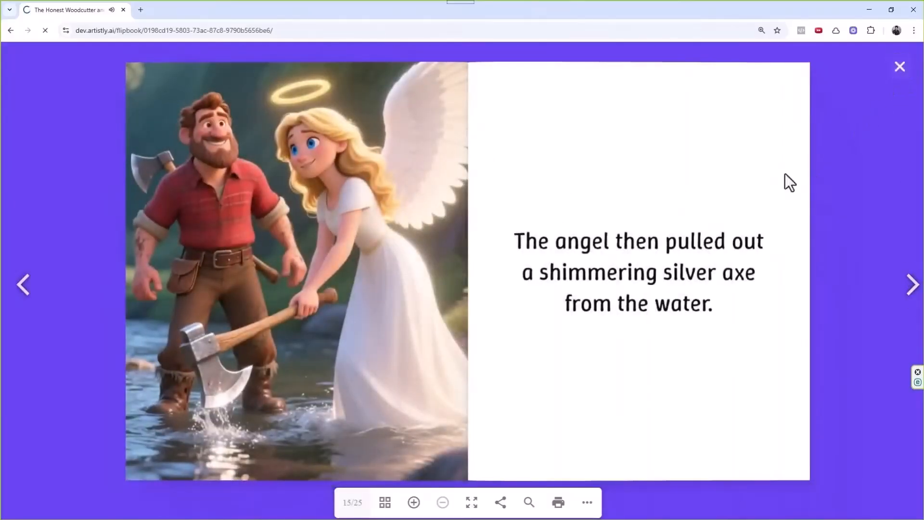
Open the Annie the Ant and Daisy the Dove flipbook from the second row and turn past its cover.
scroll(636, 314, down, 3)
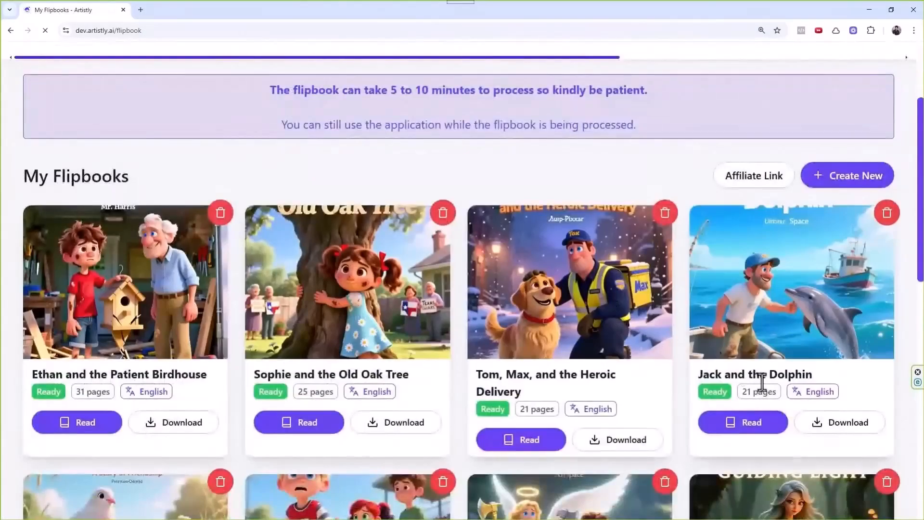
scroll(660, 269, down, 2)
scroll(596, 249, up, 3)
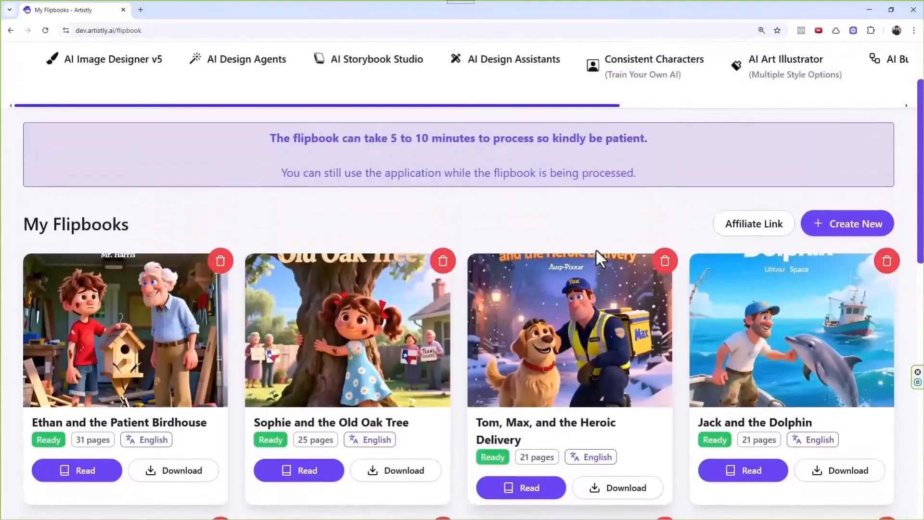
scroll(246, 387, down, 6)
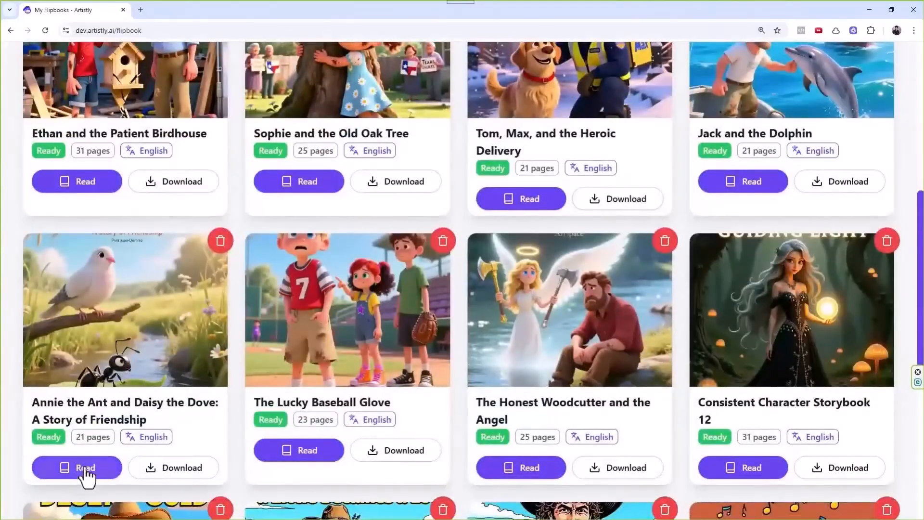
click(83, 469)
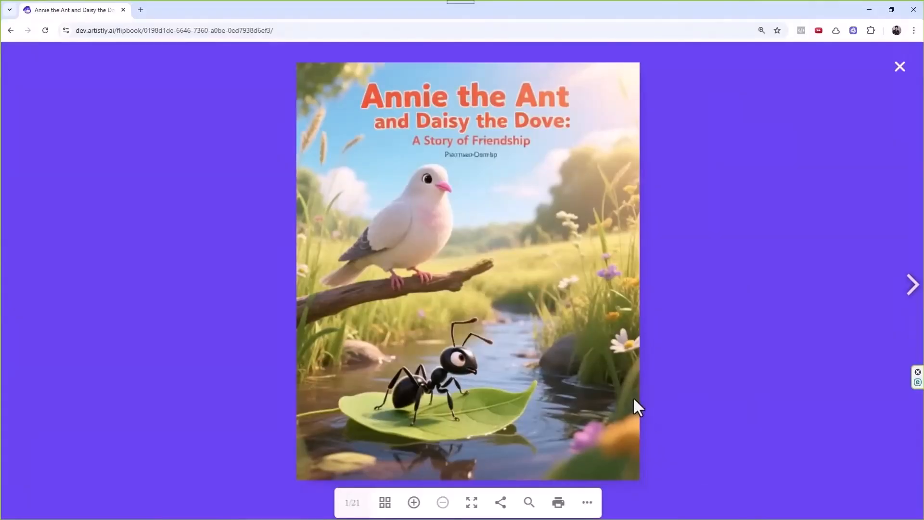
click(913, 291)
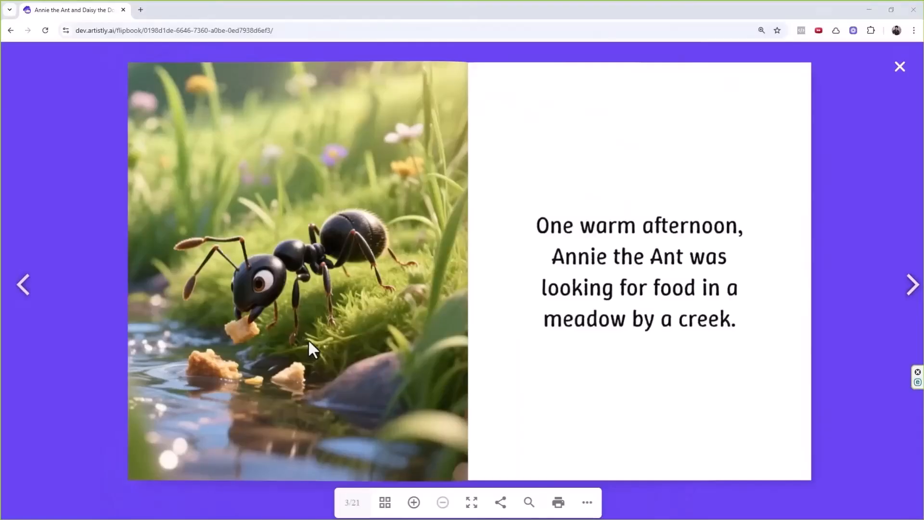
Page through the story to the final 21/21 spread, then close the flipbook.
click(911, 295)
click(911, 295)
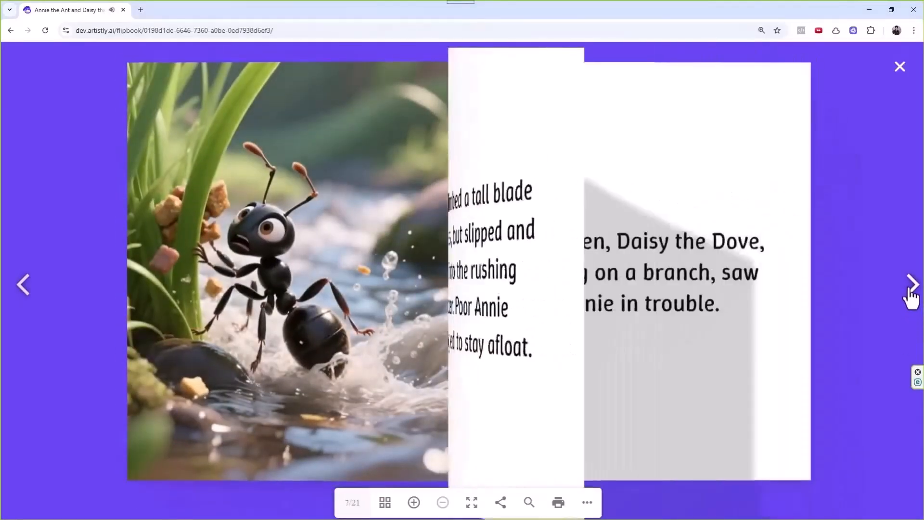
click(911, 294)
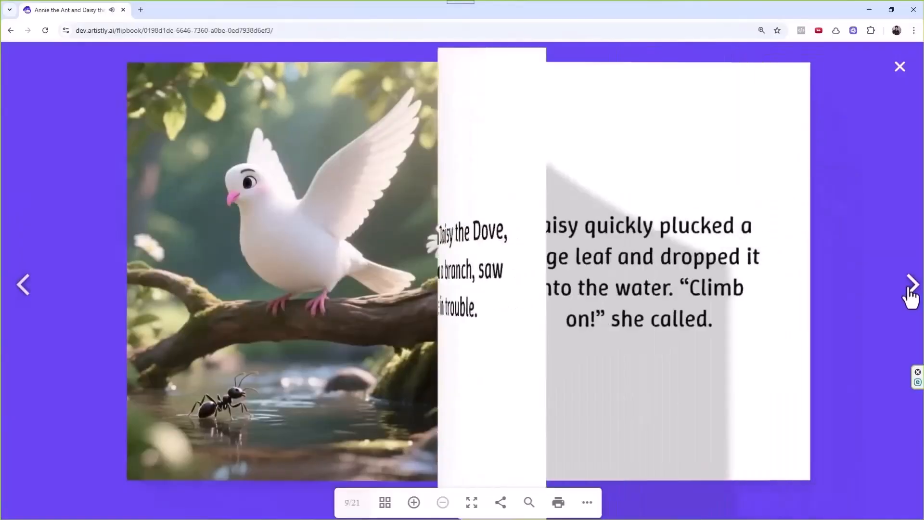
click(911, 295)
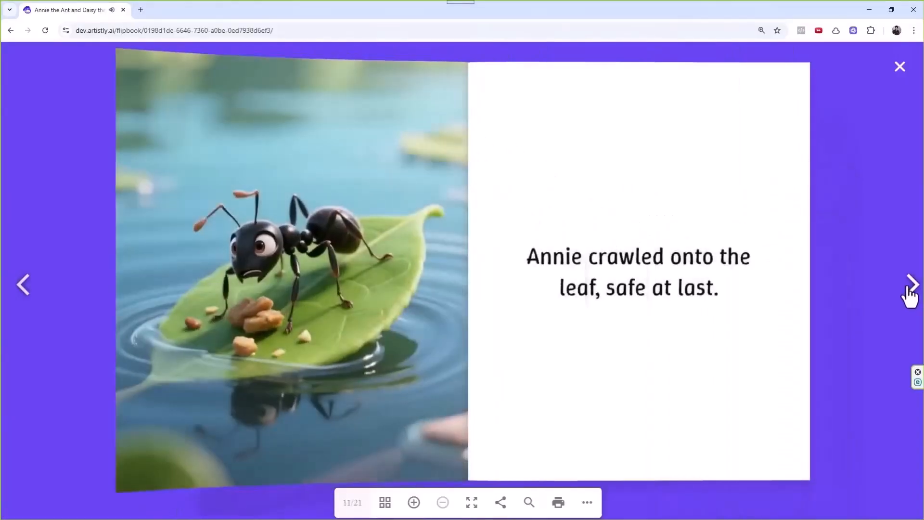
click(911, 295)
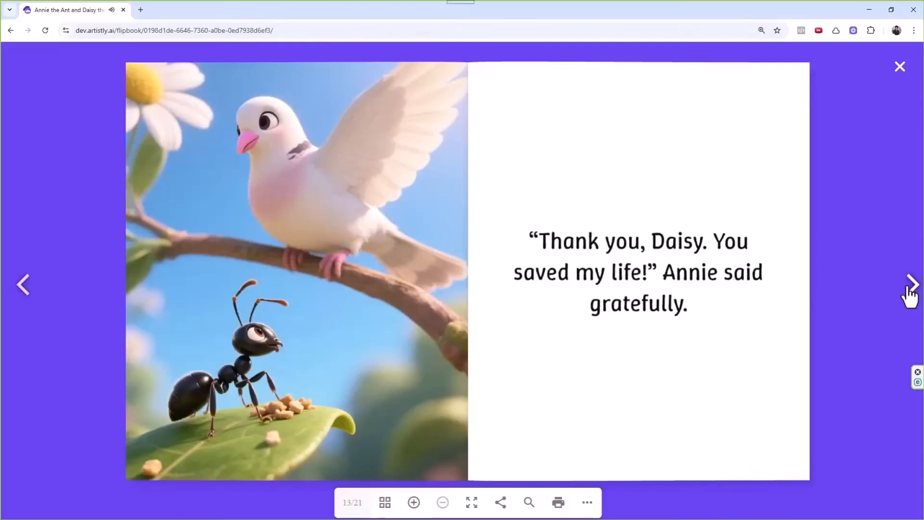
click(911, 295)
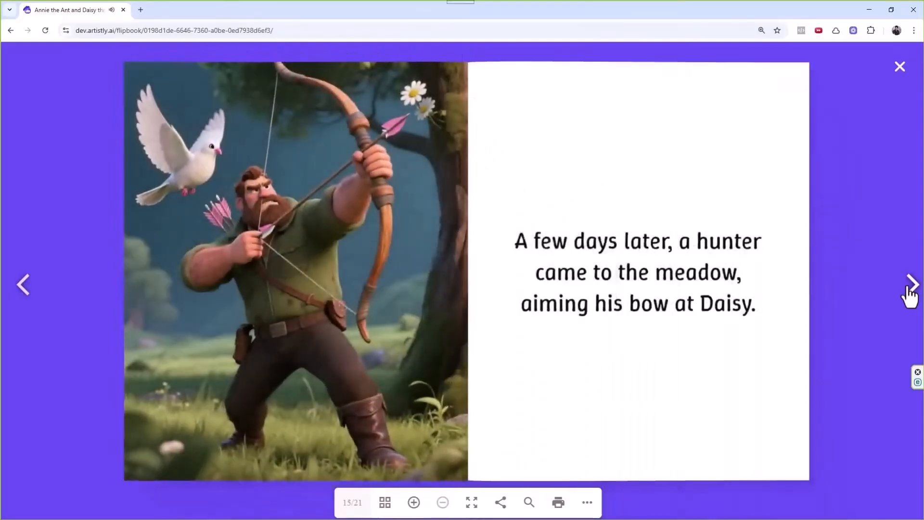
click(911, 295)
click(911, 294)
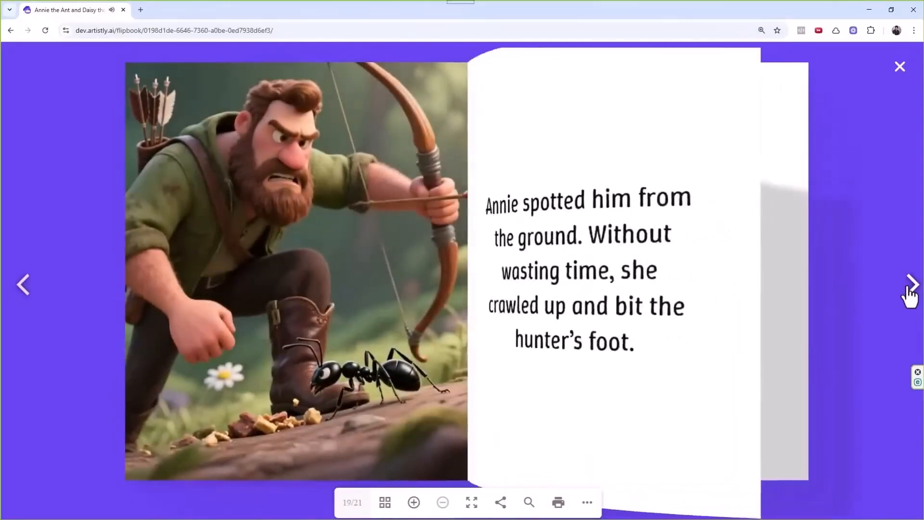
click(912, 295)
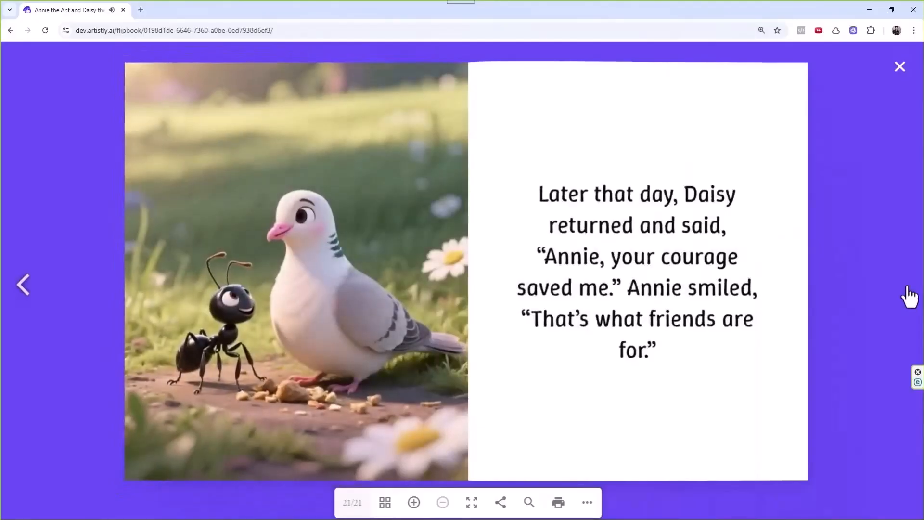
click(899, 66)
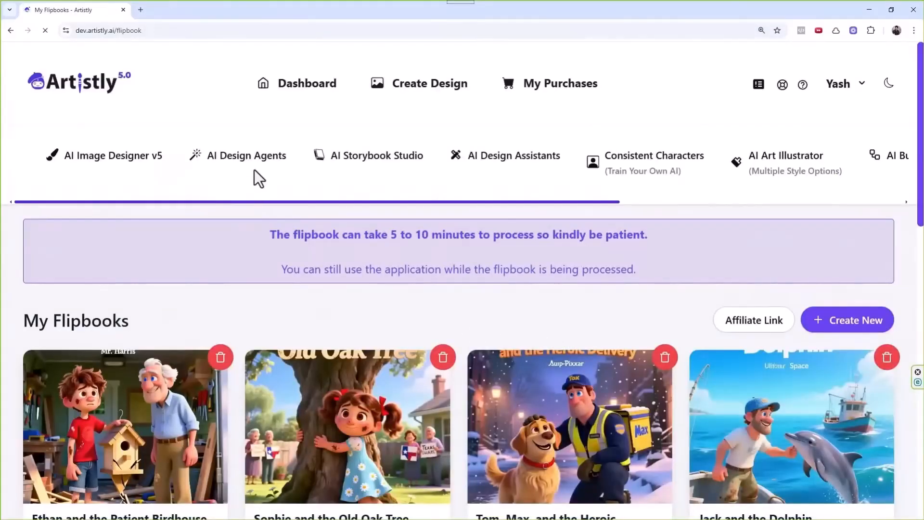
Go to AI Design Agents and browse the Step 1 categories, from Clip Art to Wall Art Sketch.
click(255, 176)
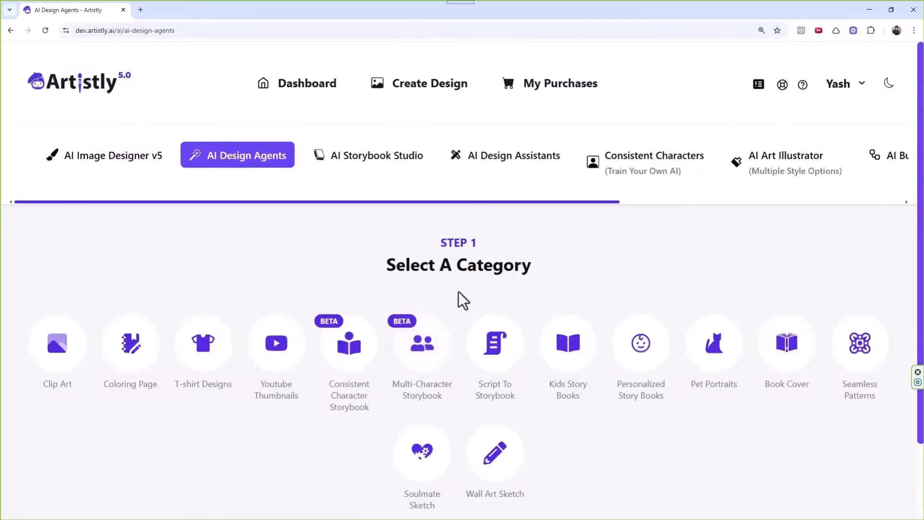
scroll(454, 306, down, 2)
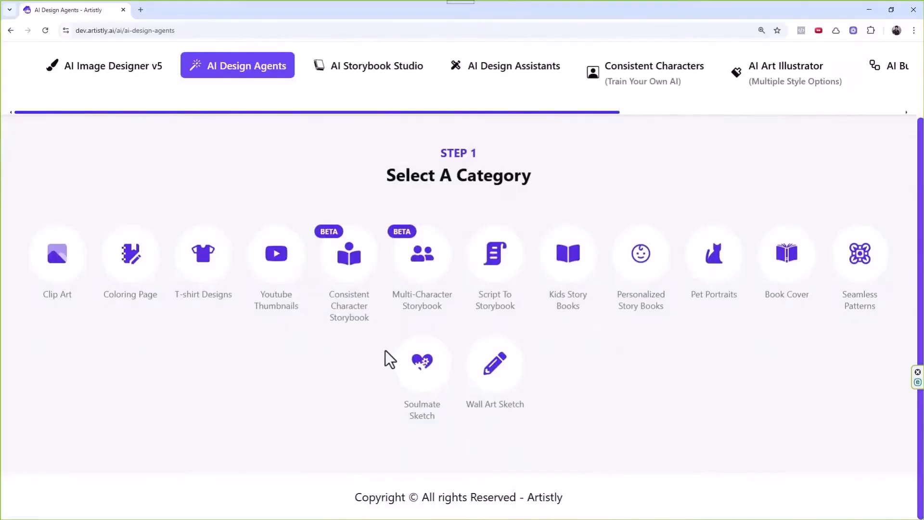
scroll(368, 355, up, 1)
scroll(370, 354, down, 1)
scroll(366, 337, up, 1)
scroll(396, 338, down, 1)
scroll(286, 370, up, 2)
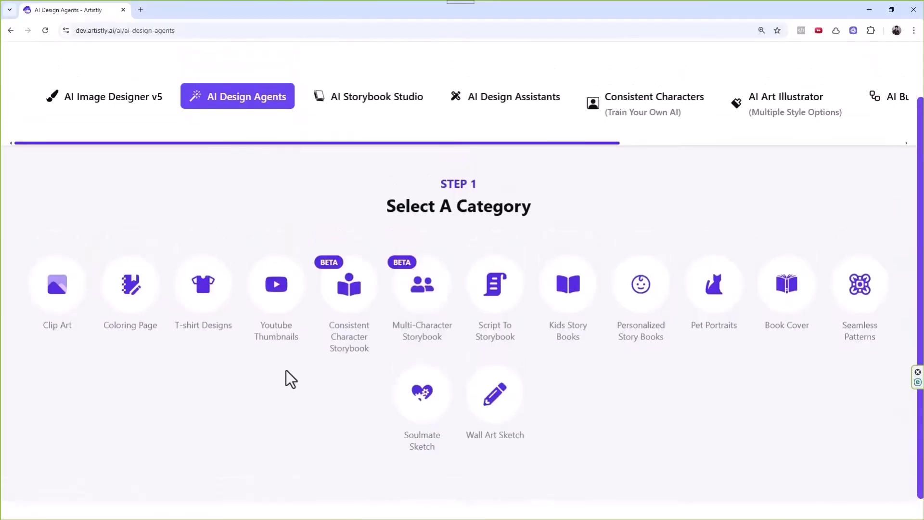
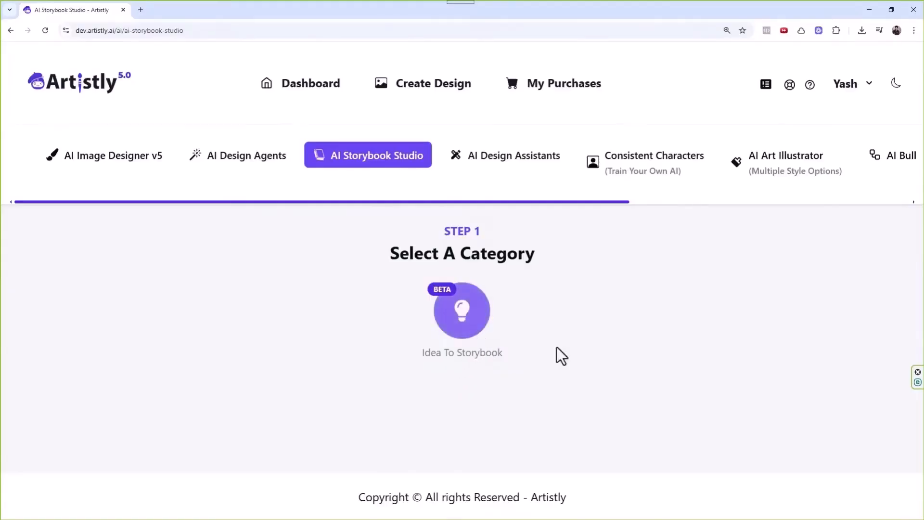
Pick the Idea To Storybook category under Step 1 of AI Storybook Studio.
click(465, 319)
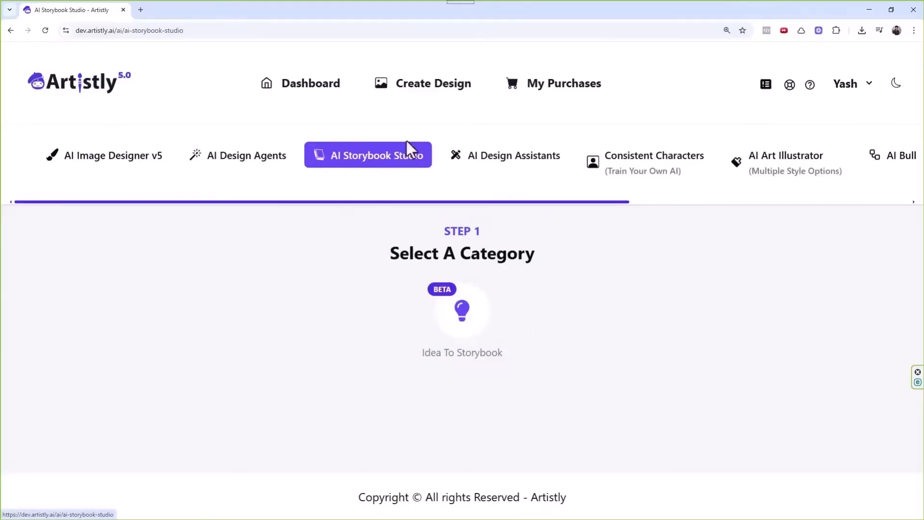
click(354, 166)
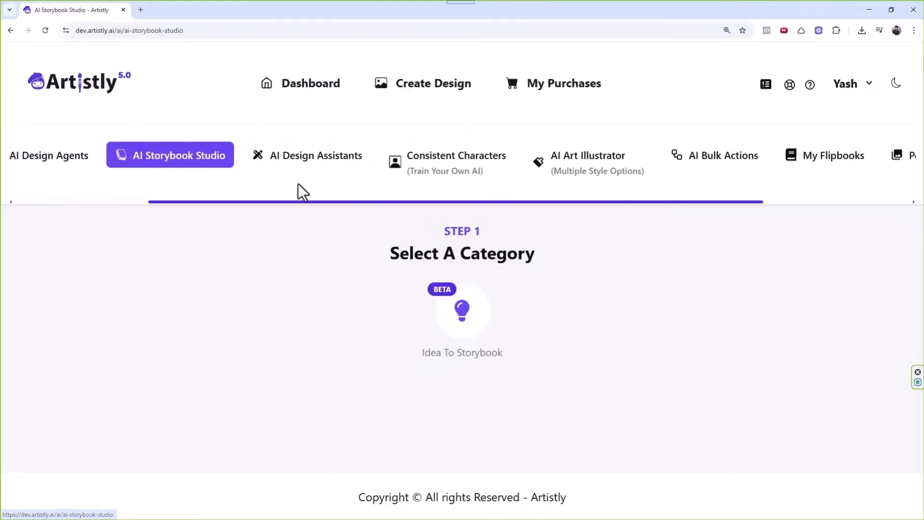
click(466, 323)
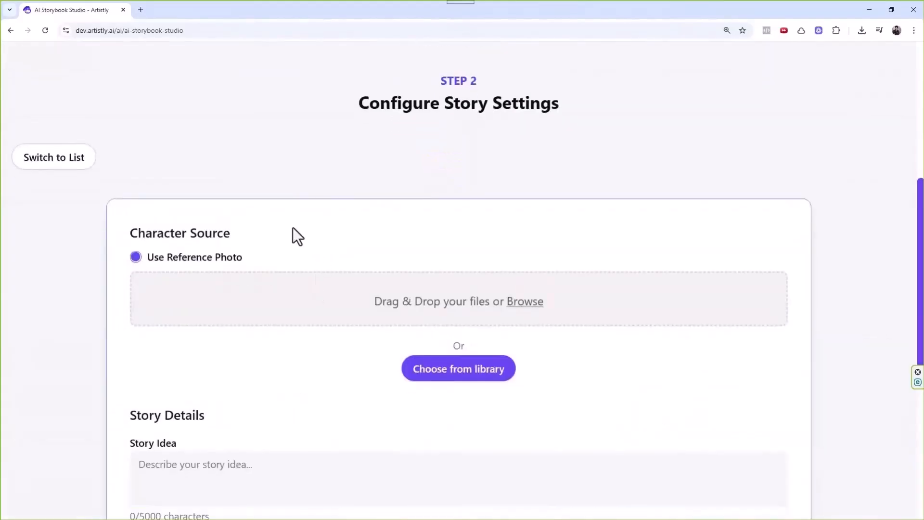
Use the smiling girl image from the library's Uploaded folder as the reference photo.
scroll(163, 190, down, 3)
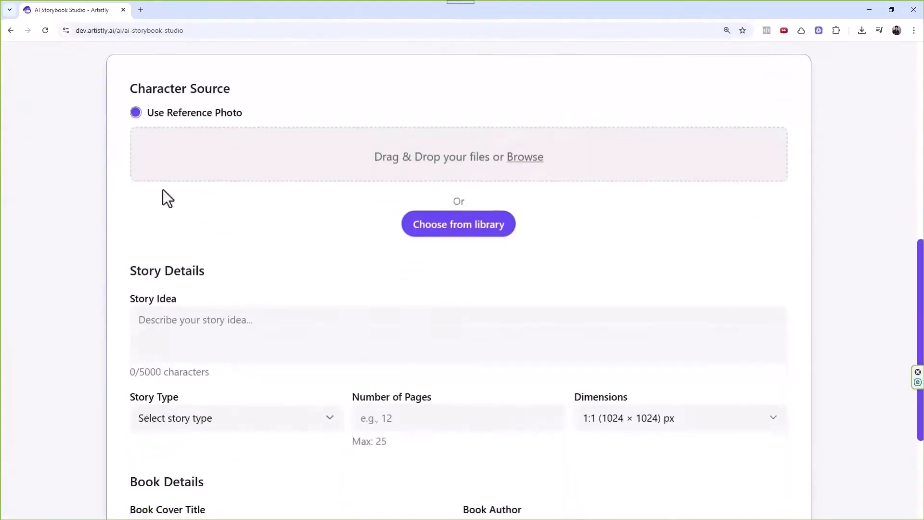
click(436, 230)
click(170, 137)
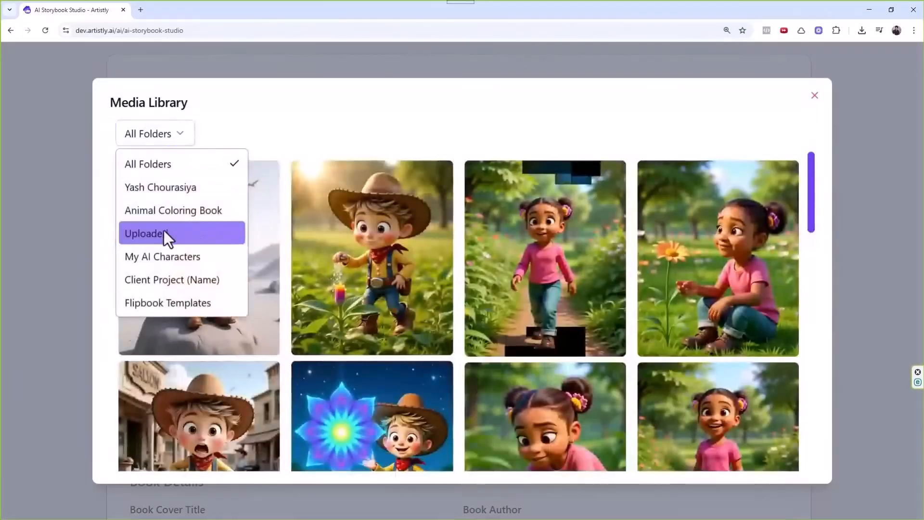
click(164, 234)
scroll(422, 256, down, 5)
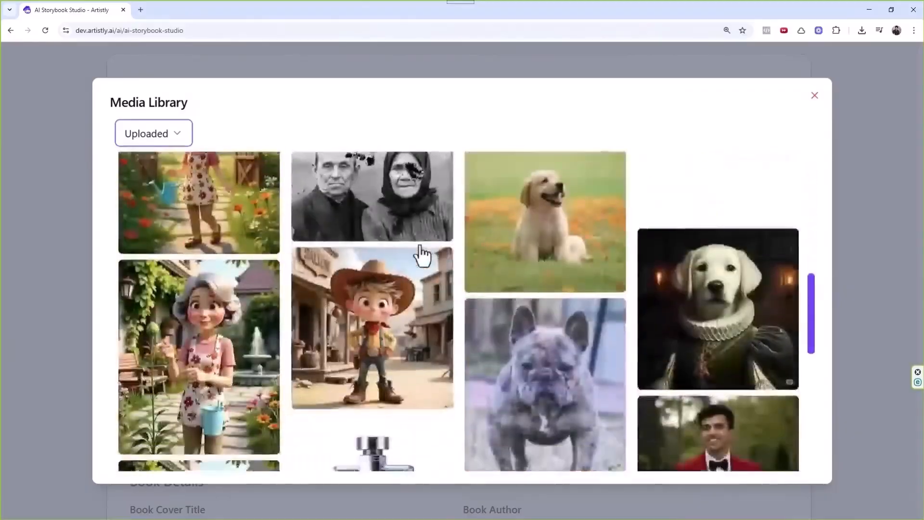
scroll(419, 260, down, 10)
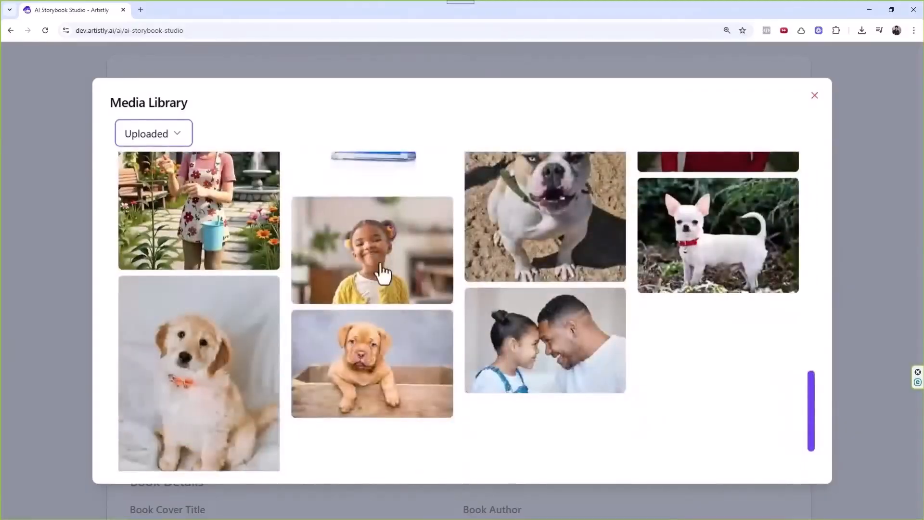
click(376, 263)
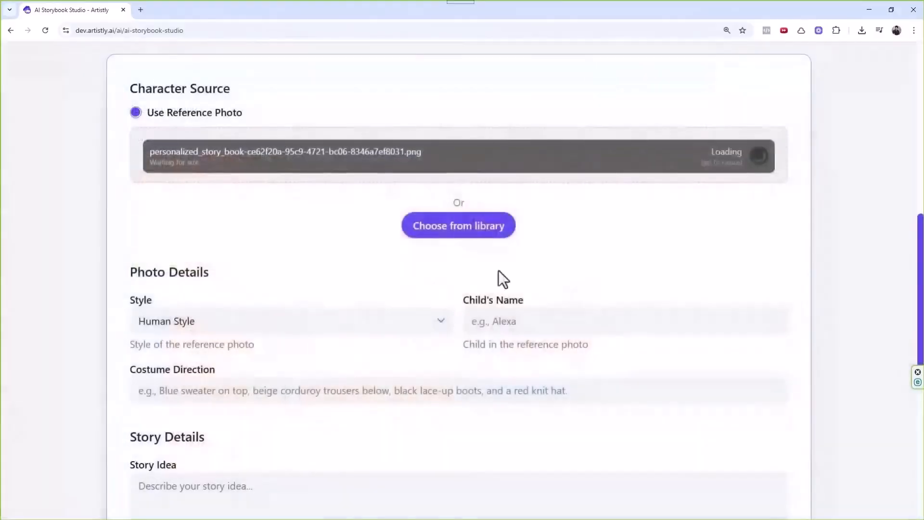
scroll(299, 214, down, 1)
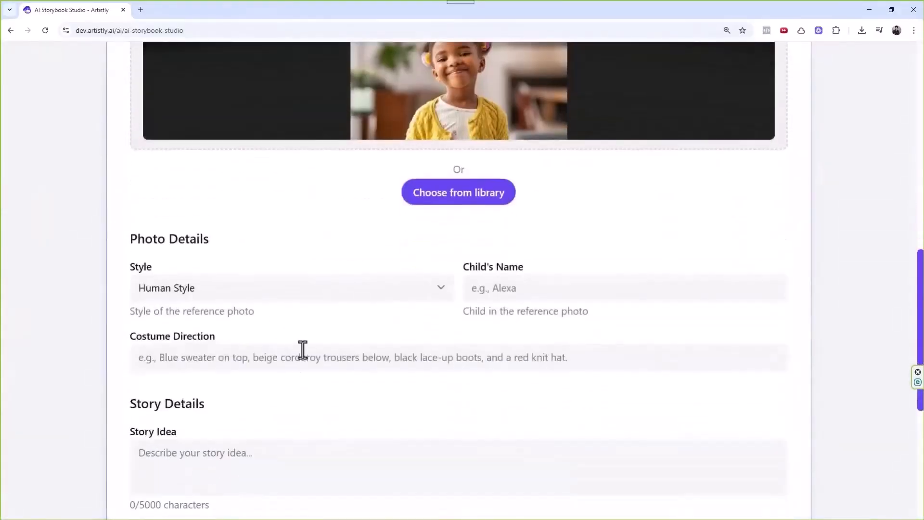
Set the photo style to Human Style and enter the child's name.
click(316, 296)
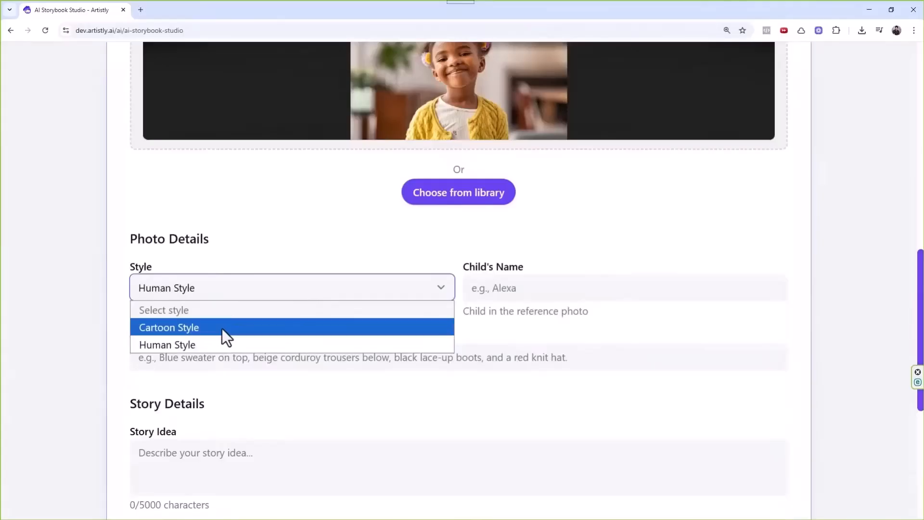
click(222, 328)
click(226, 295)
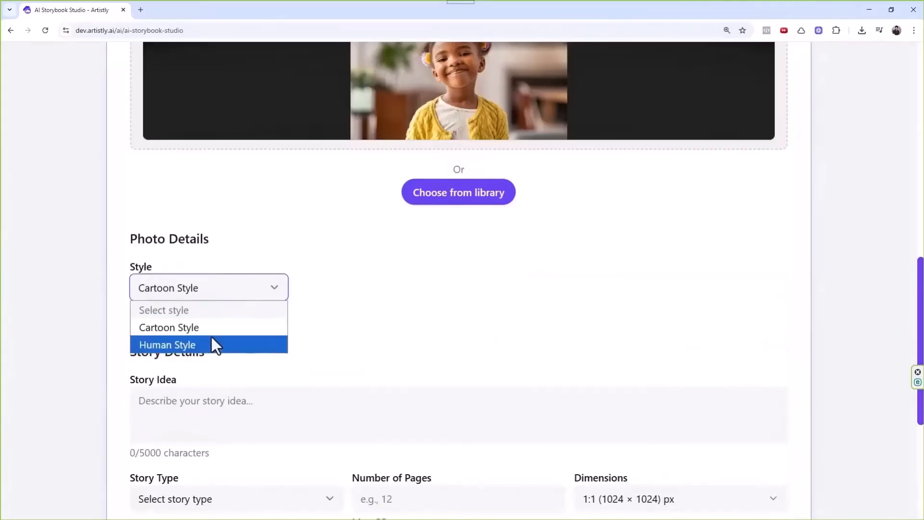
click(212, 342)
click(498, 287)
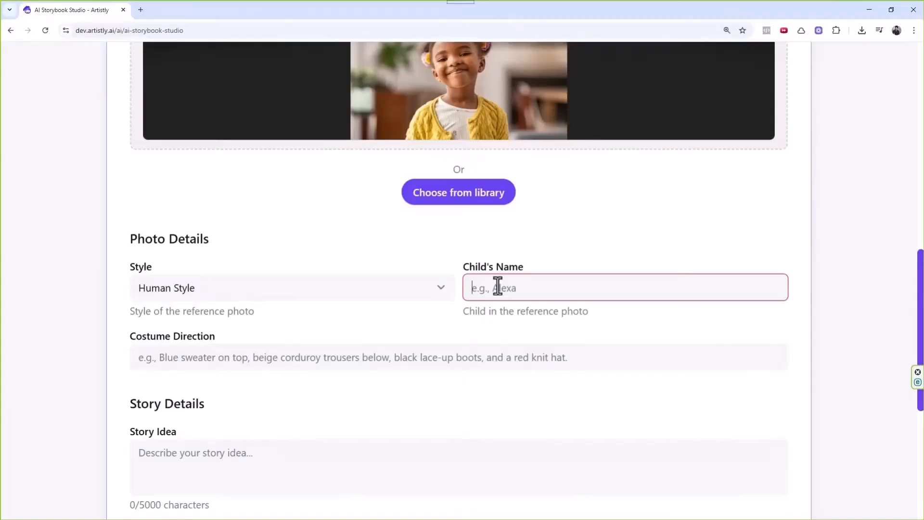
text(Jasmine)
Enter 'White shirt green jeans brown shoes' as the costume direction.
scroll(481, 287, down, 2)
click(227, 263)
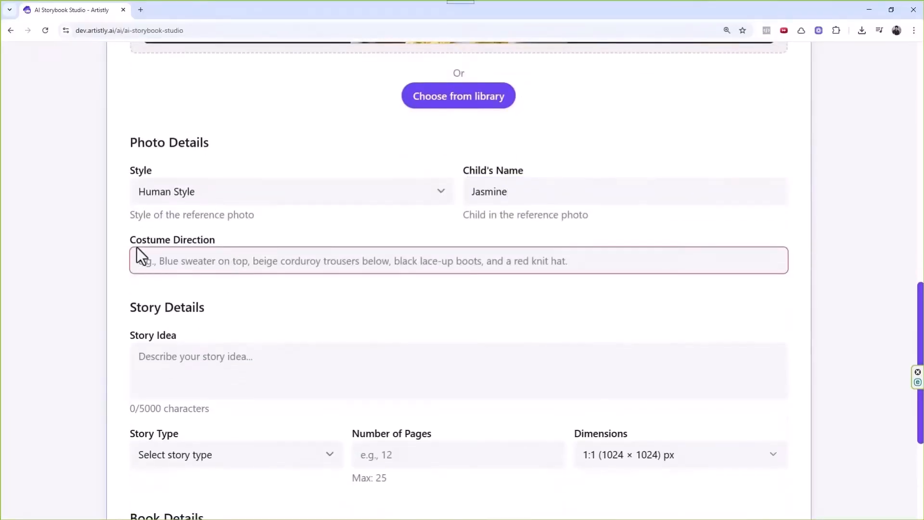
drag(130, 240, 212, 239)
scroll(329, 289, up, 3)
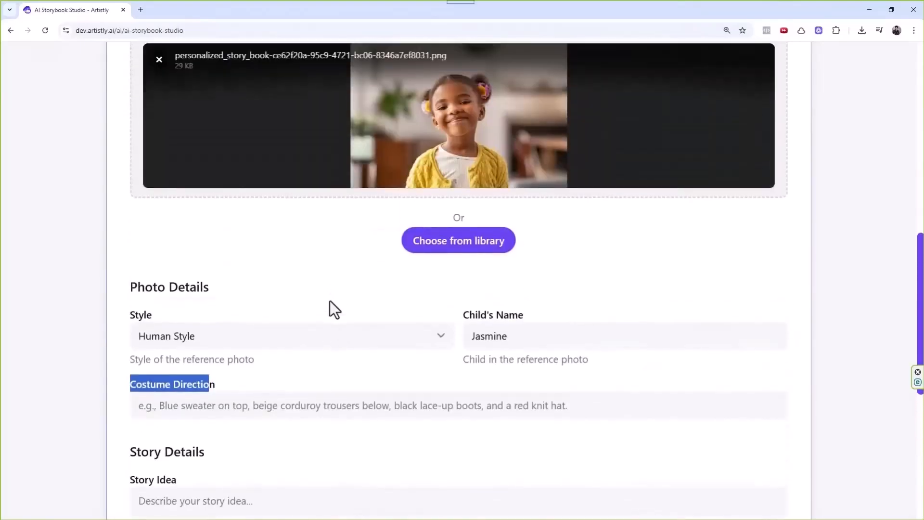
scroll(308, 308, down, 2)
click(278, 320)
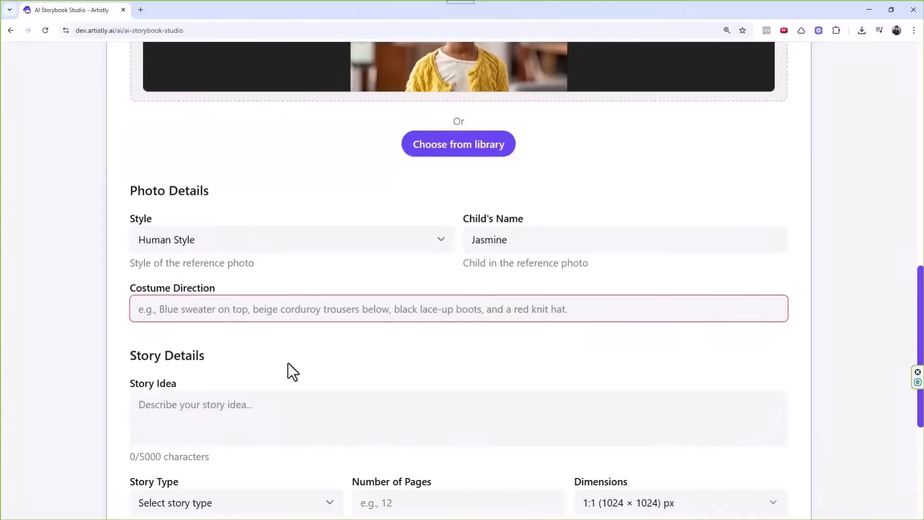
text(Whiy)
key(BackSpace)
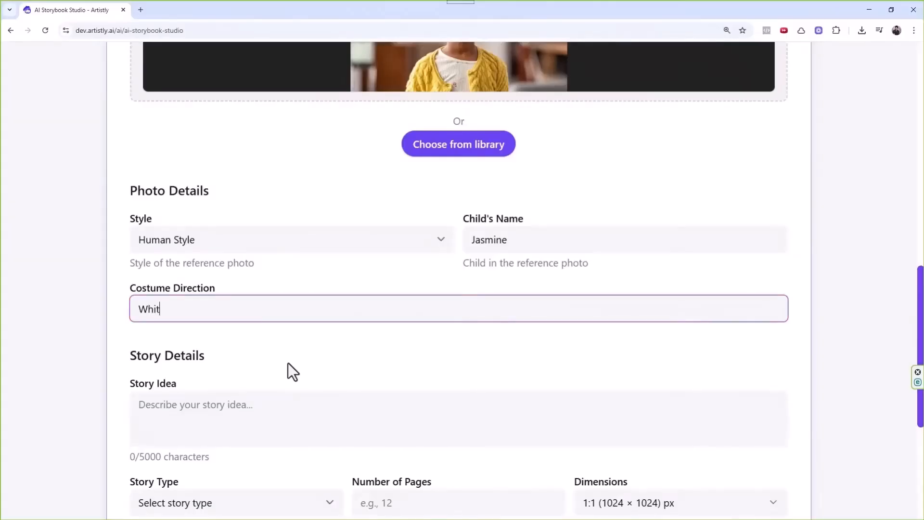
text(te shirt green jeans)
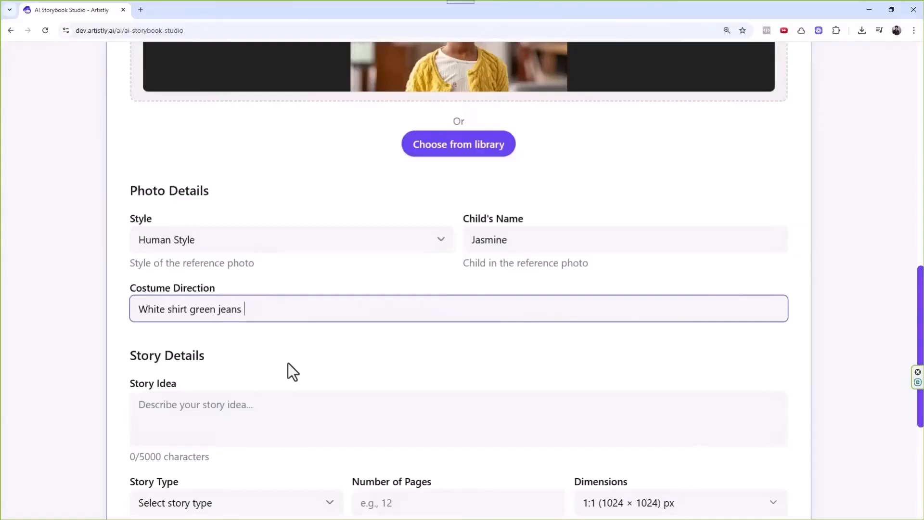
text(brown shoes)
scroll(288, 362, down, 1)
Write the story idea 'She learns the importance of patience'.
click(285, 351)
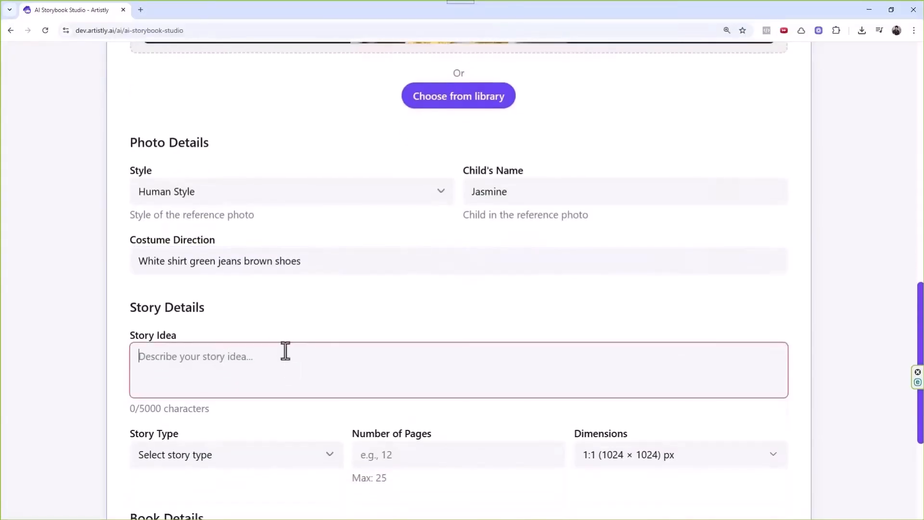
scroll(277, 345, down, 1)
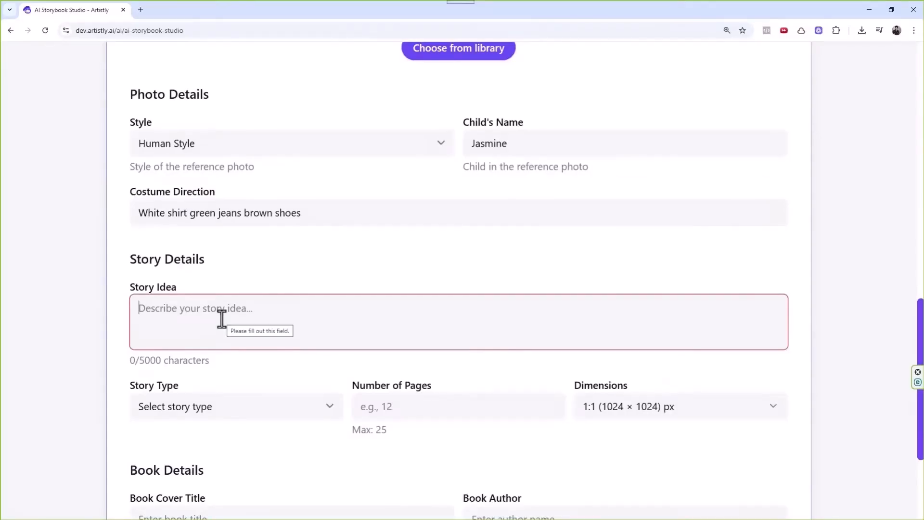
text(S)
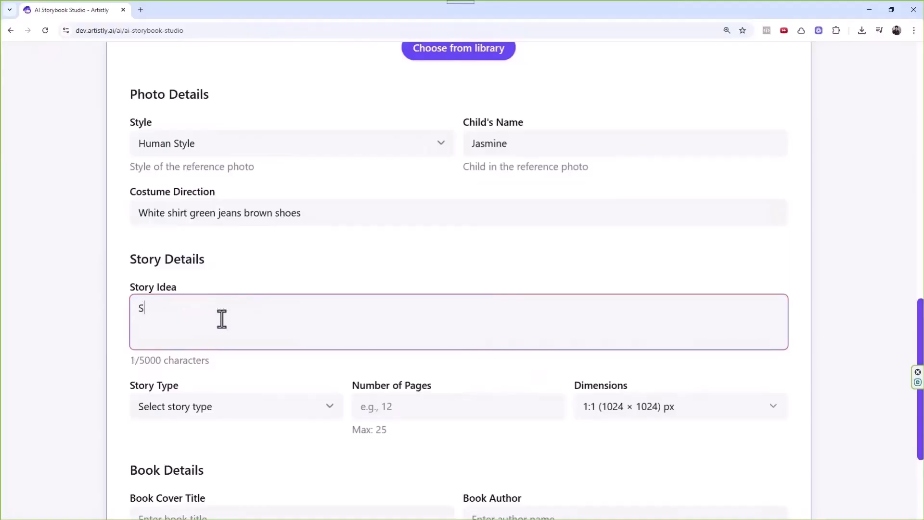
text(he learns the)
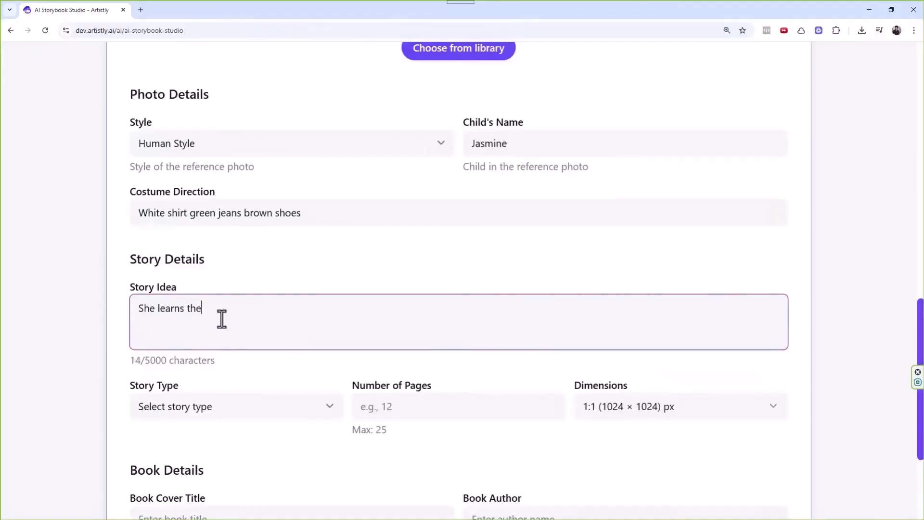
text( imprrtance of patience)
scroll(250, 284, down, 1)
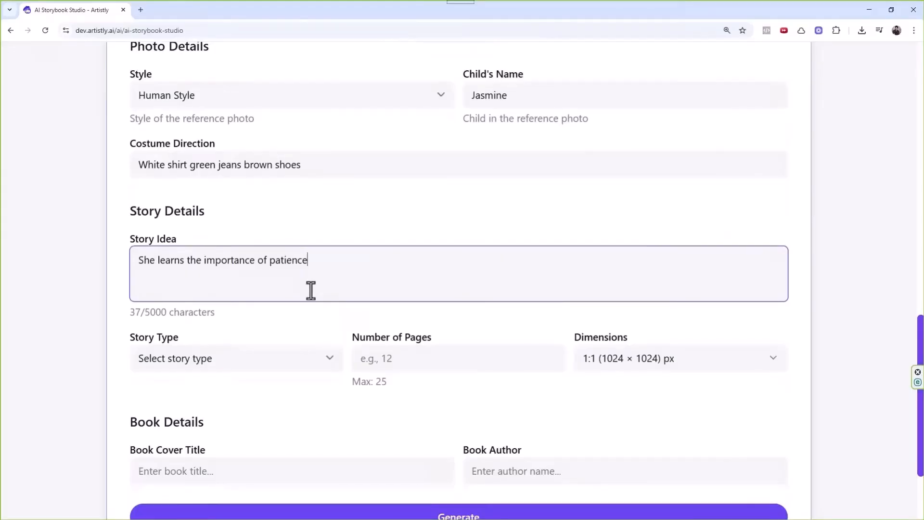
scroll(344, 252, down, 2)
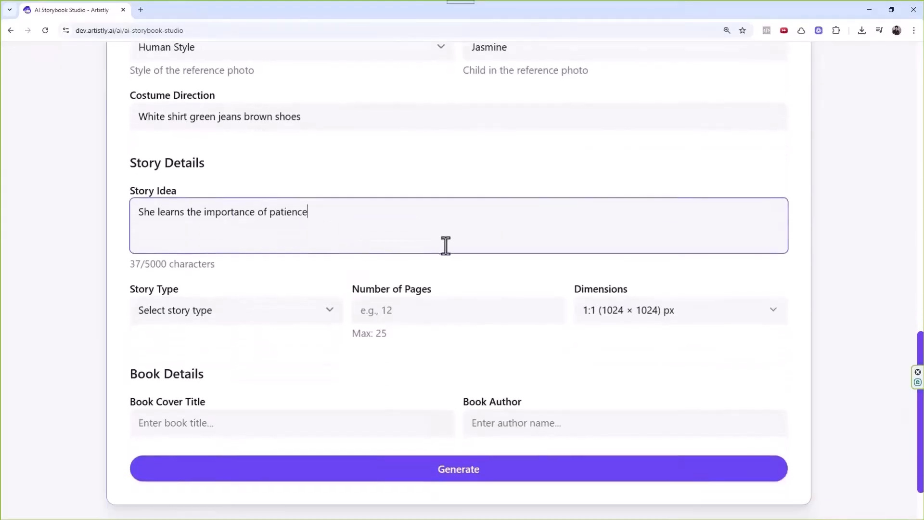
Set story type Moral, 10 pages and 4:5 (896 × 1088) px dimensions.
click(199, 263)
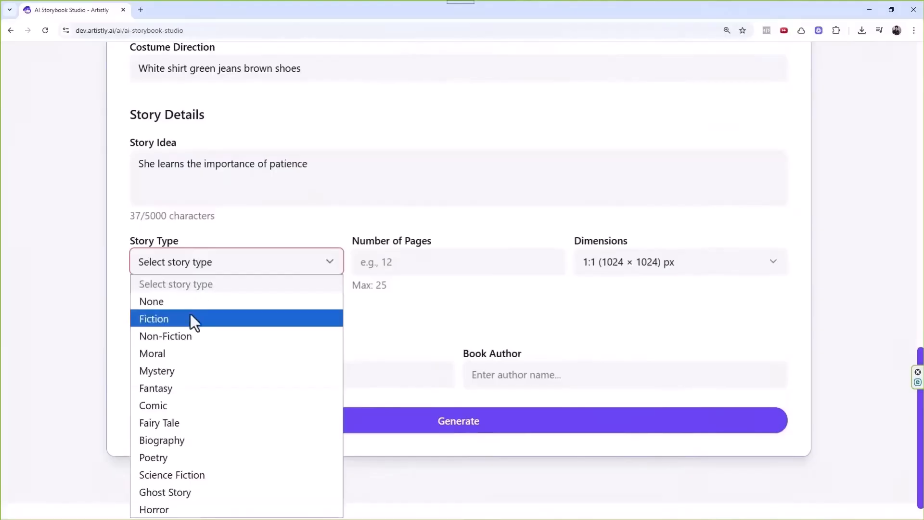
click(172, 351)
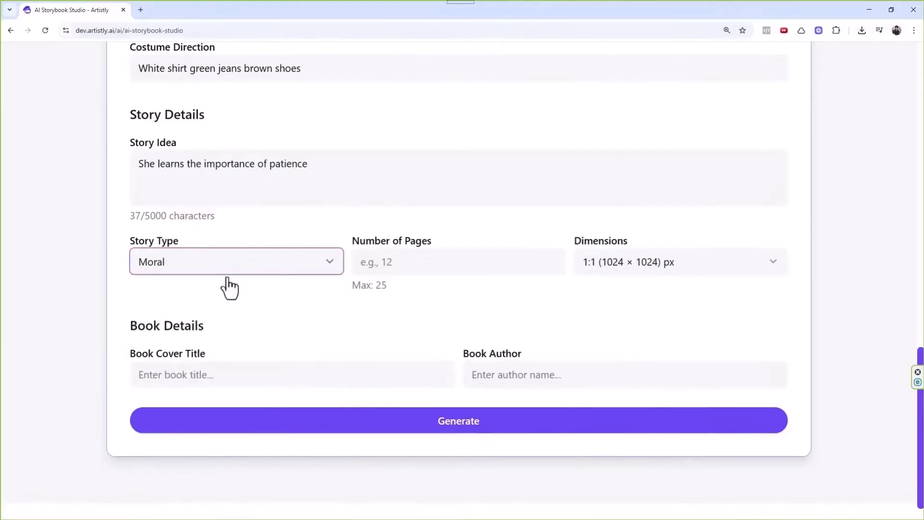
click(402, 262)
click(385, 313)
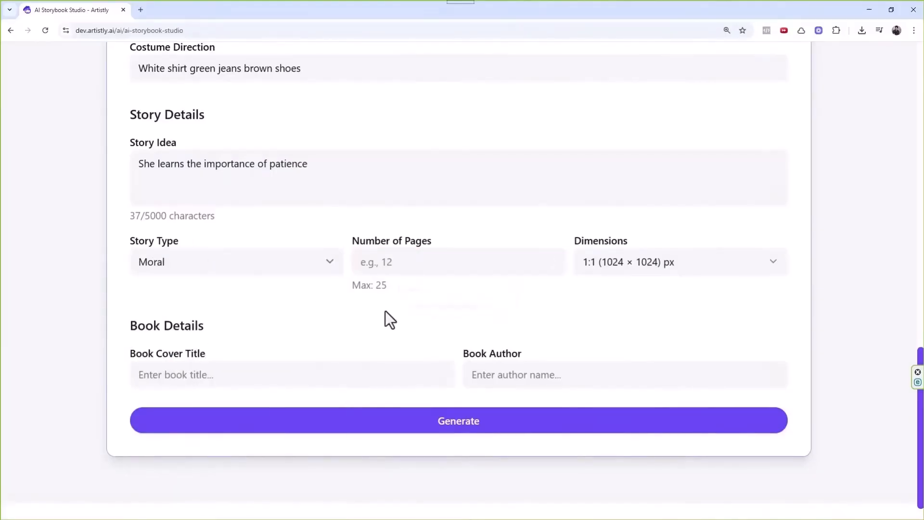
click(395, 268)
text(10)
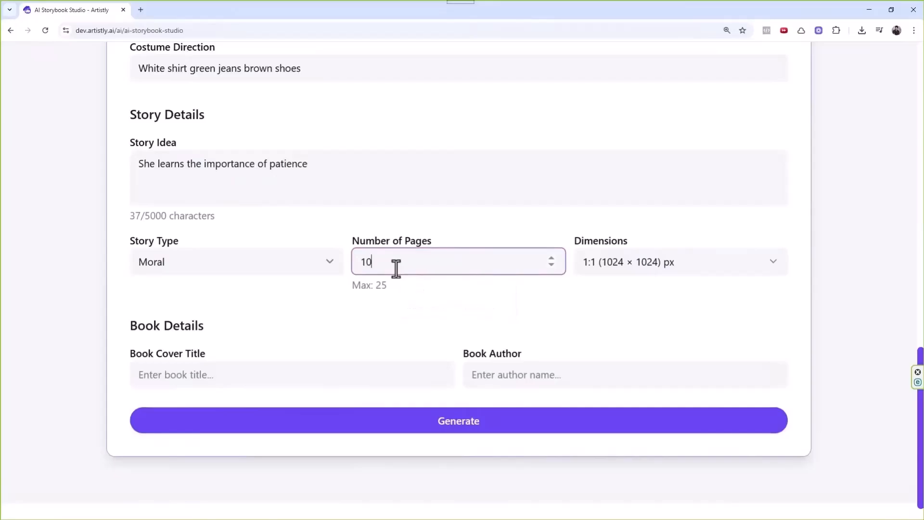
click(385, 327)
drag(376, 285, 392, 287)
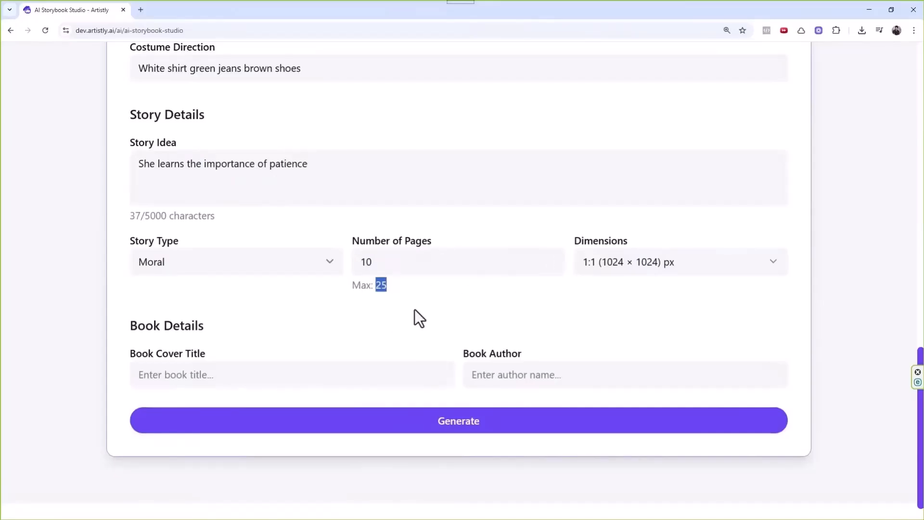
click(609, 255)
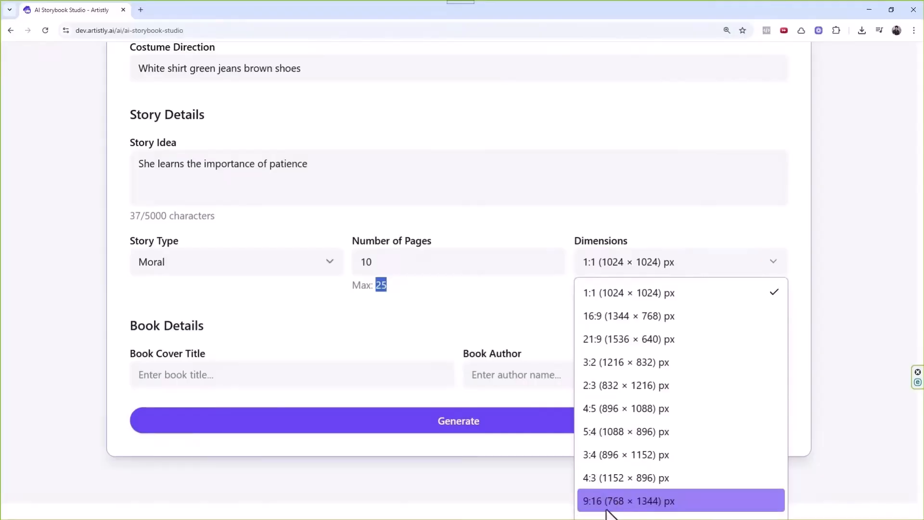
click(611, 408)
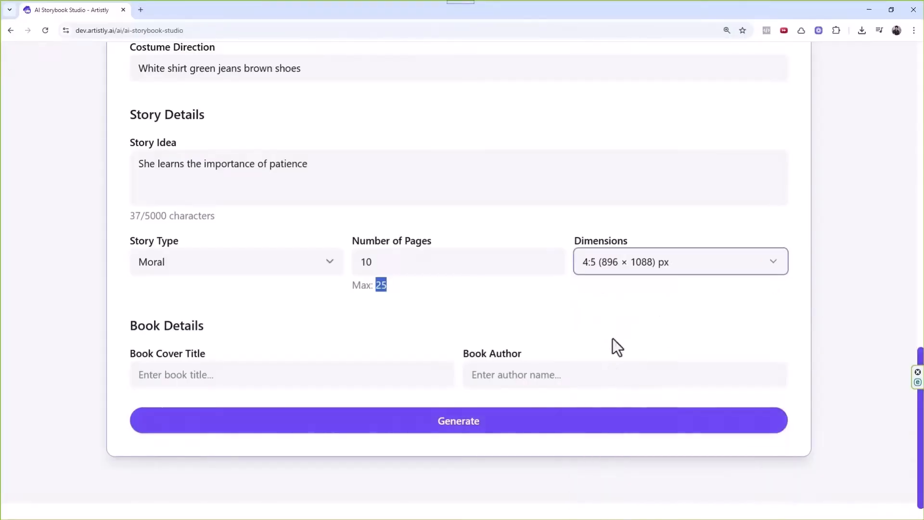
Enter 'Jasmine Adventures' as the book cover title and fill in the author's name.
click(262, 375)
text(J)
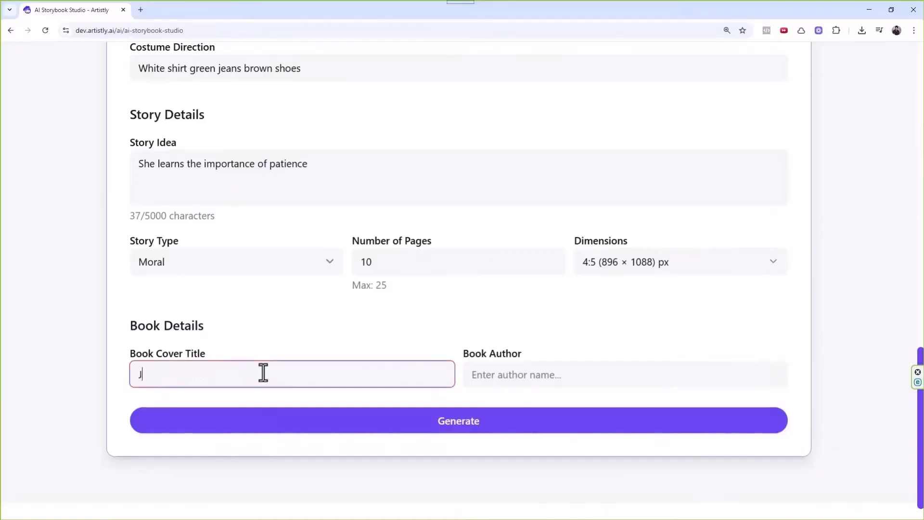
text(asmine Adventures)
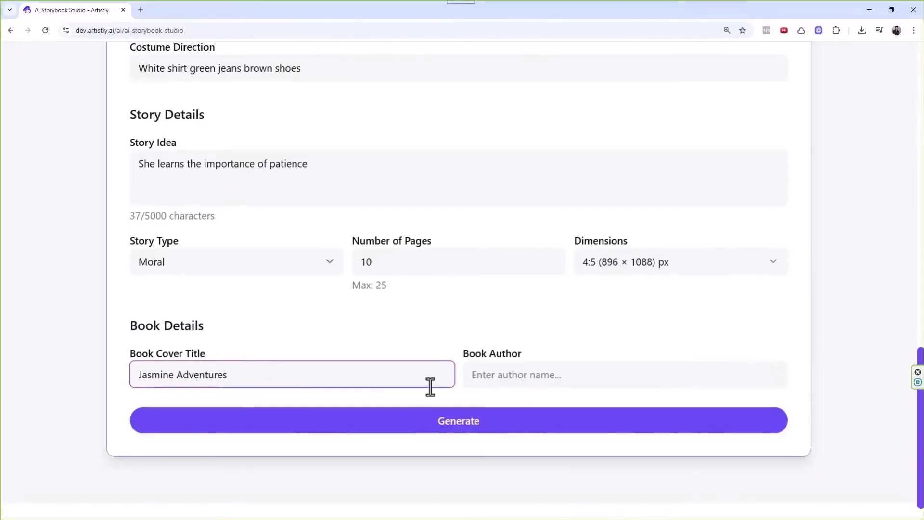
click(499, 380)
text(Yas)
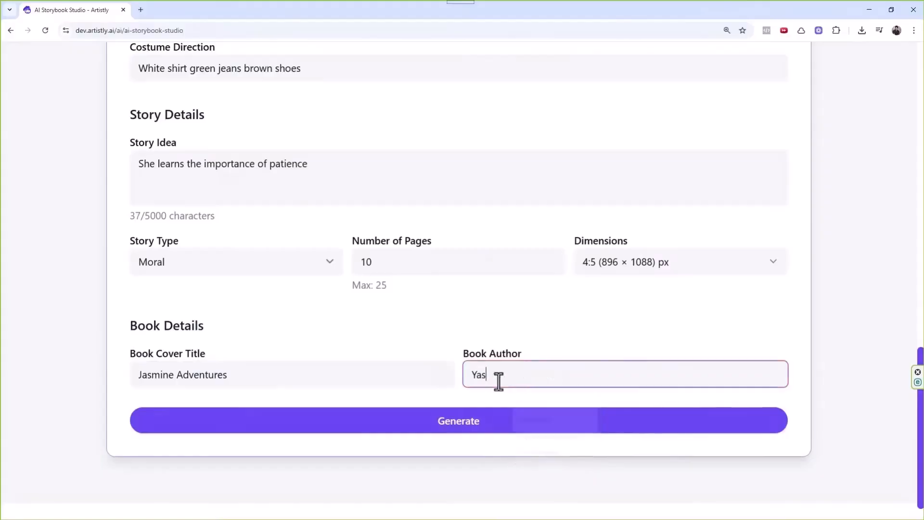
key(BackSpace)
key(BackSpace)
key(BackSpace)
text(Y)
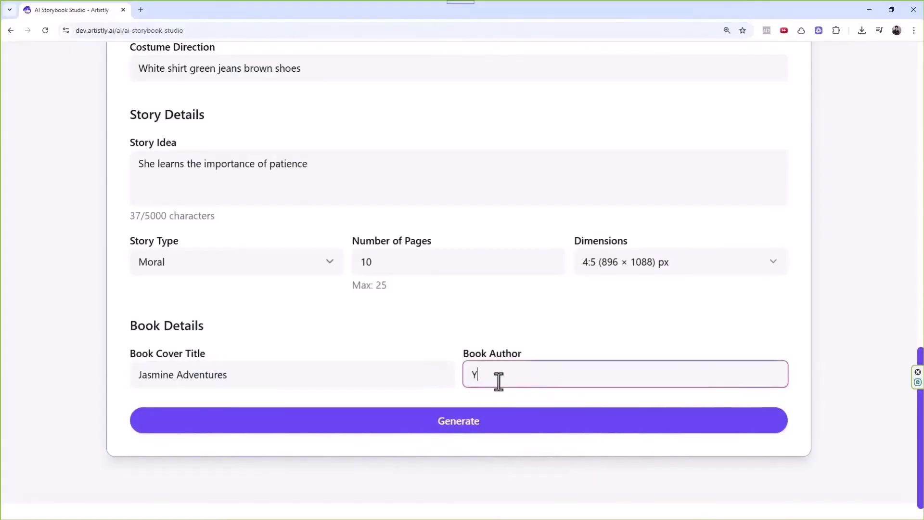
key(BackSpace)
text(Y)
key(BackSpace)
key(ctrl+a)
key(End)
Complete the author's name and submit the 10-page storybook for generation.
text(rma)
click(501, 422)
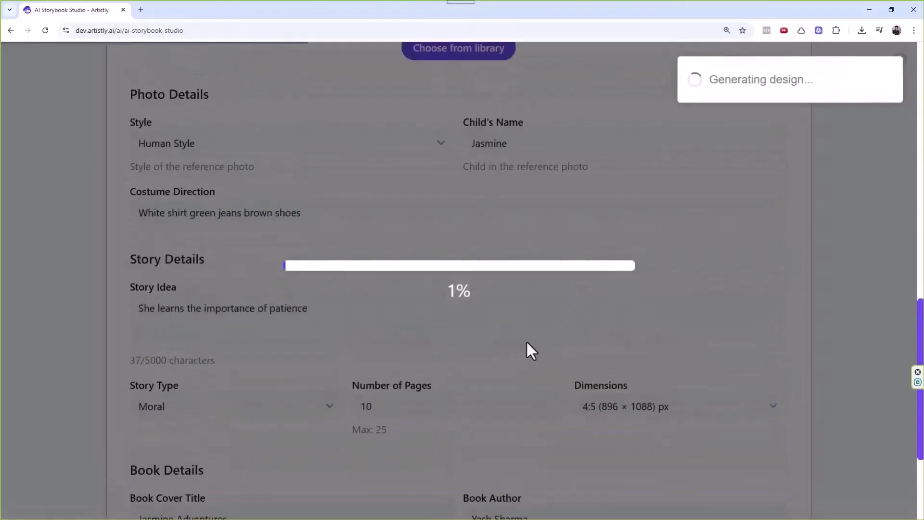
scroll(526, 340, up, 3)
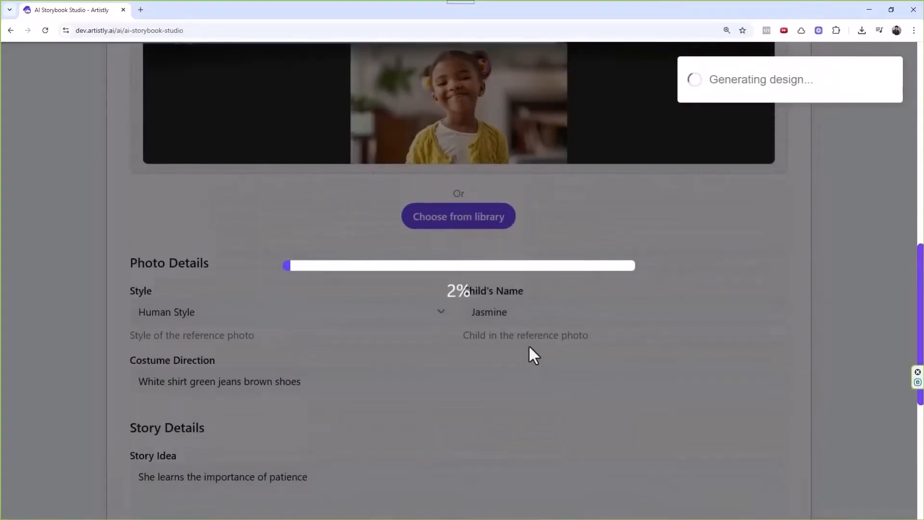
scroll(529, 347, up, 3)
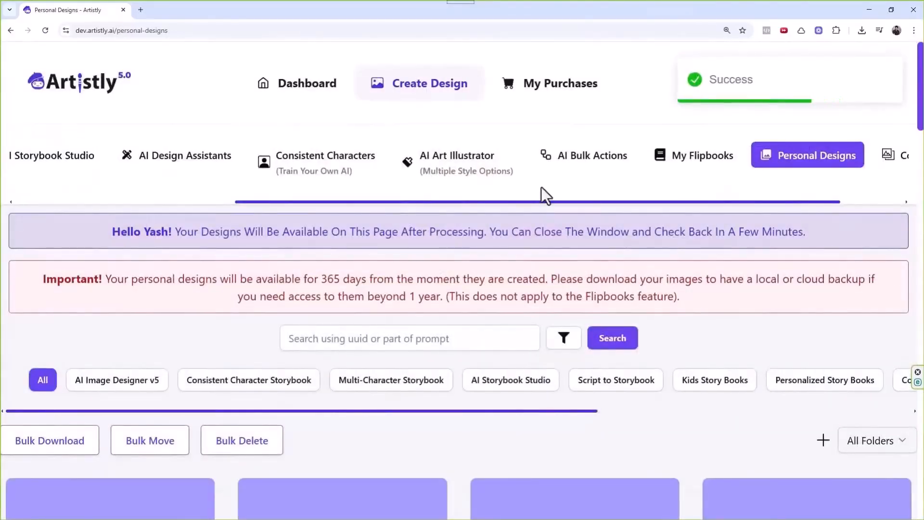
Scroll through the Personal Designs grid as the first storybook pages render.
scroll(485, 402, right, 3)
scroll(479, 423, down, 7)
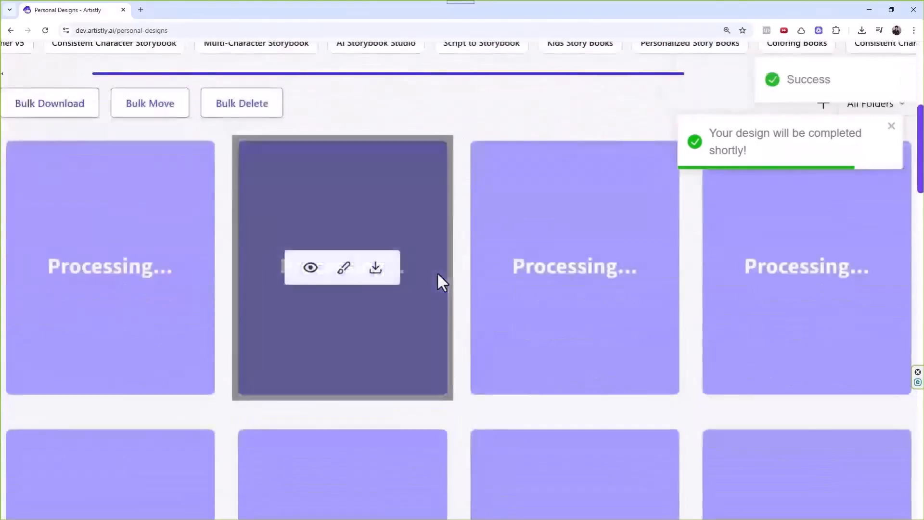
scroll(438, 273, down, 3)
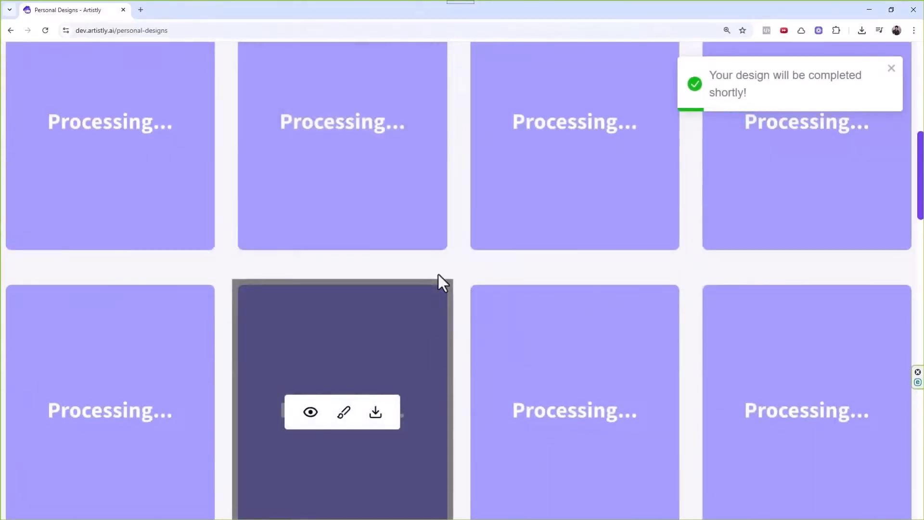
scroll(440, 228, down, 1)
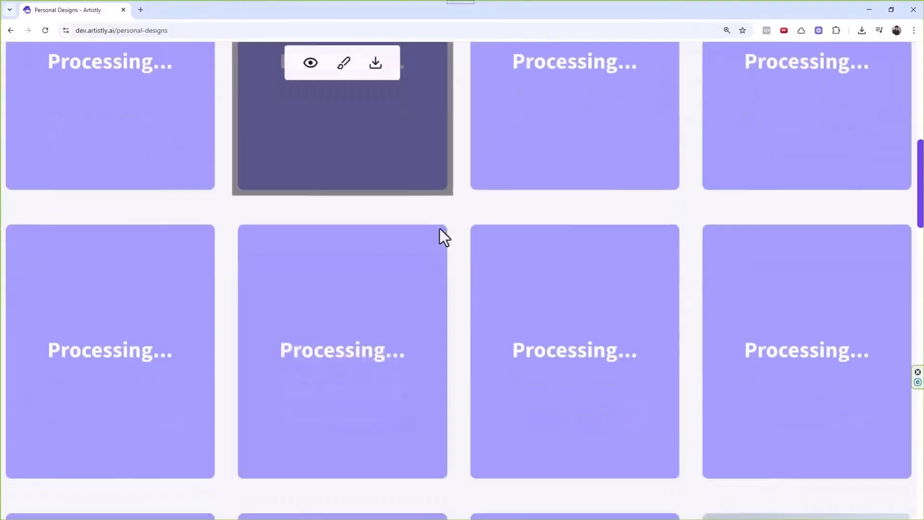
scroll(446, 222, up, 5)
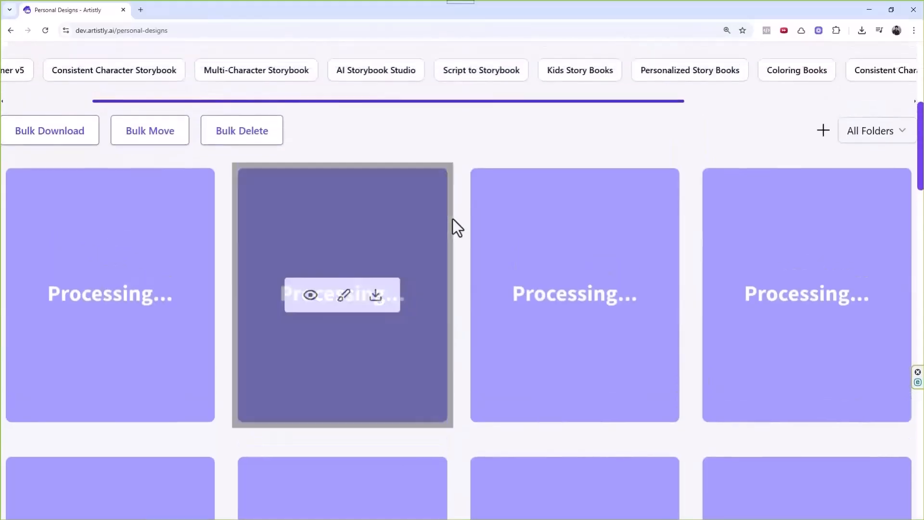
scroll(453, 219, up, 2)
drag(374, 225, 241, 217)
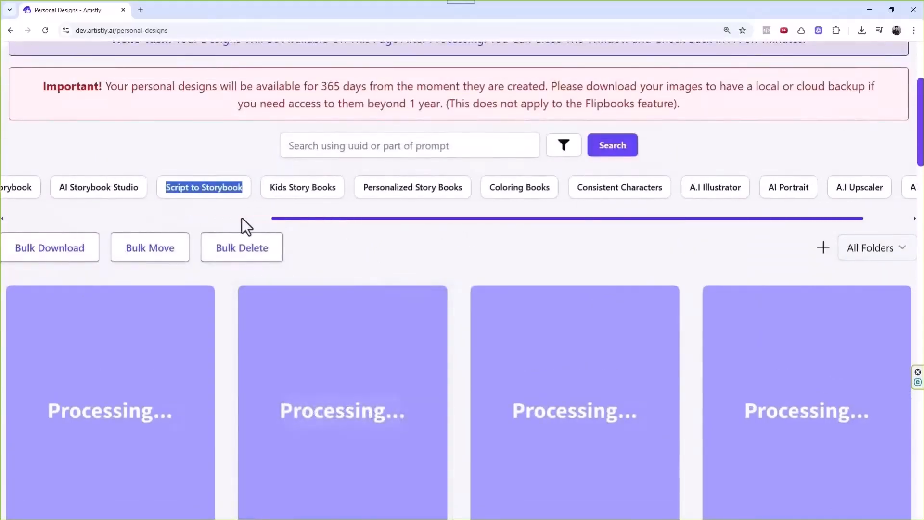
click(242, 218)
drag(352, 219, 71, 223)
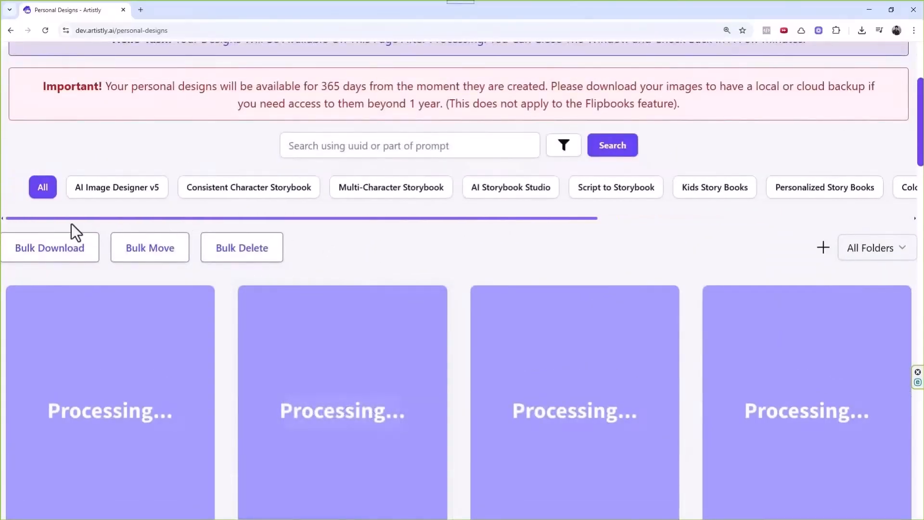
scroll(375, 228, up, 3)
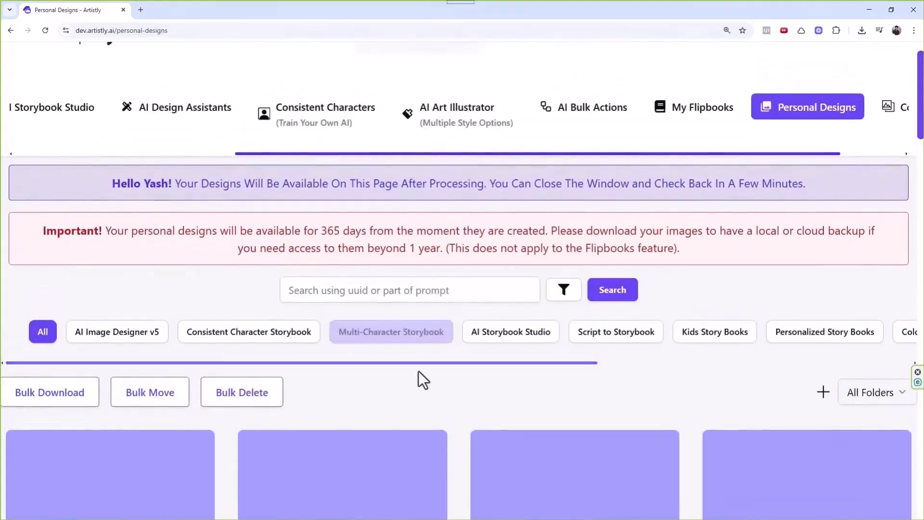
scroll(413, 386, down, 3)
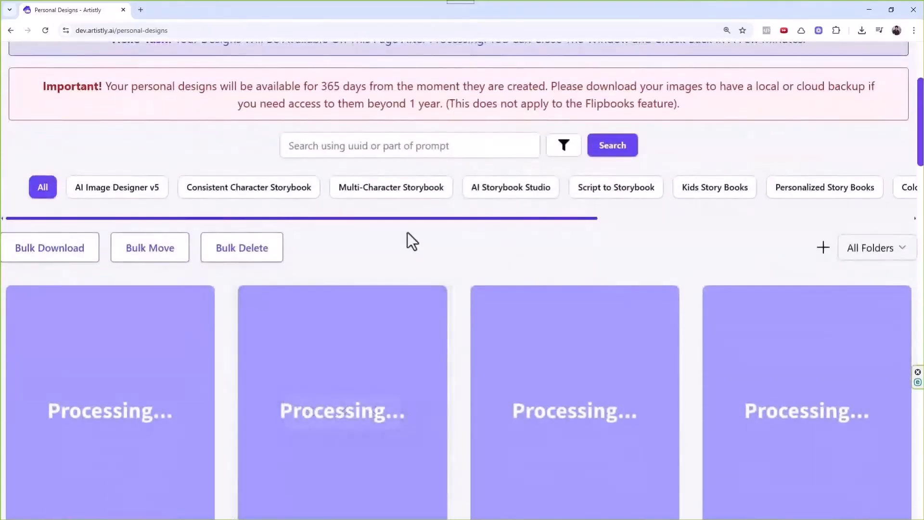
scroll(423, 204, down, 4)
scroll(426, 194, up, 3)
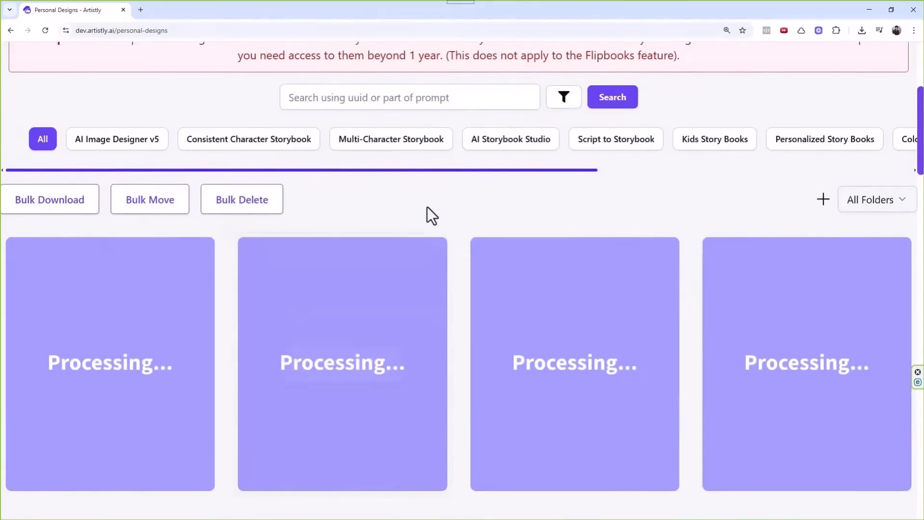
scroll(424, 231, down, 4)
scroll(414, 260, down, 3)
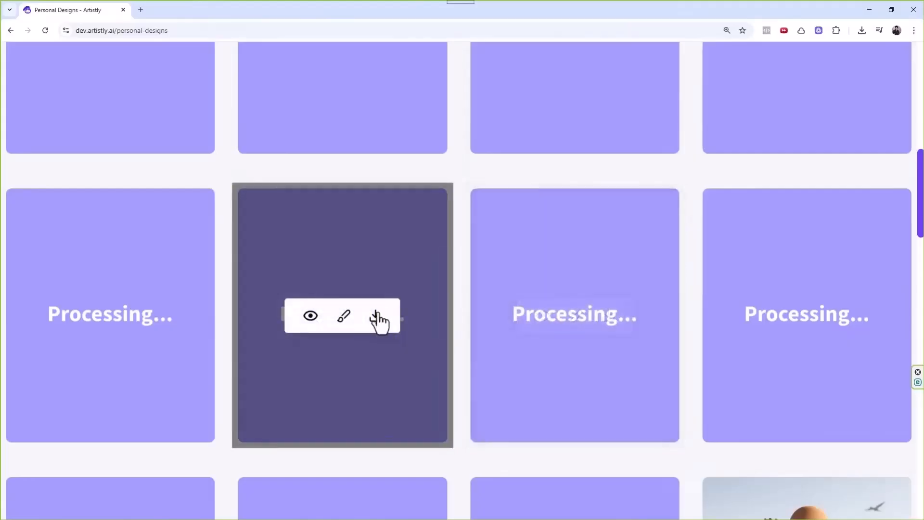
scroll(430, 281, down, 4)
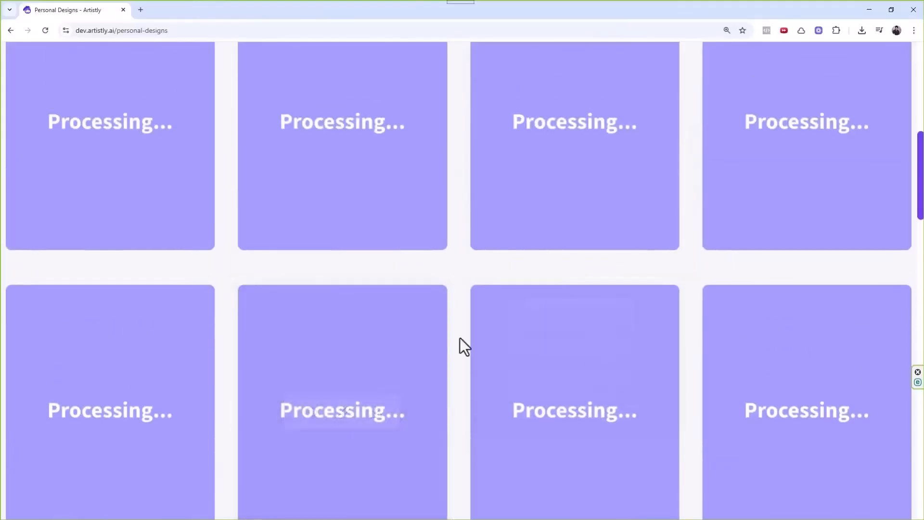
scroll(461, 337, up, 3)
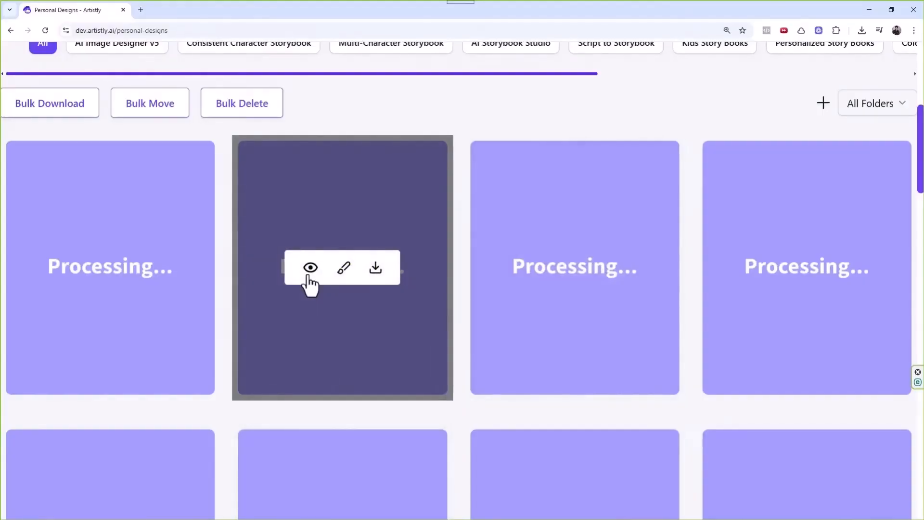
scroll(504, 289, down, 2)
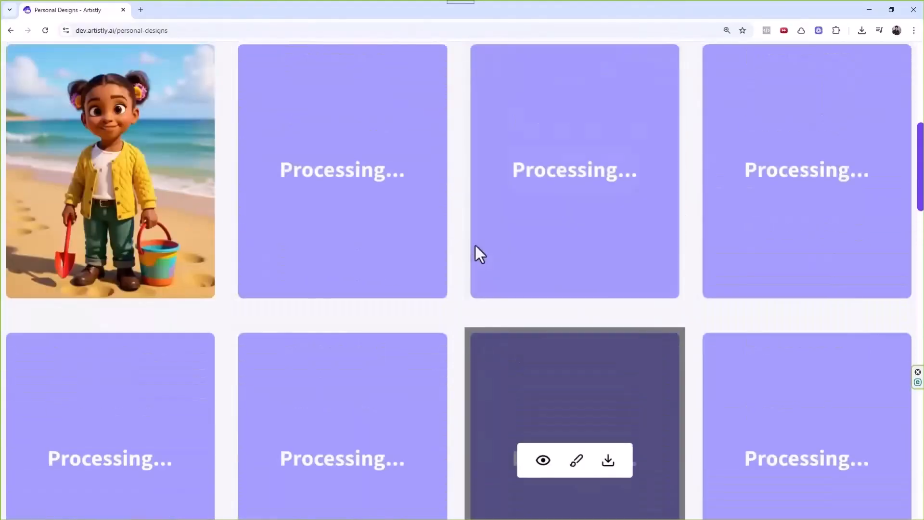
View the beach page's design details, then close them.
mouse_move(476, 241)
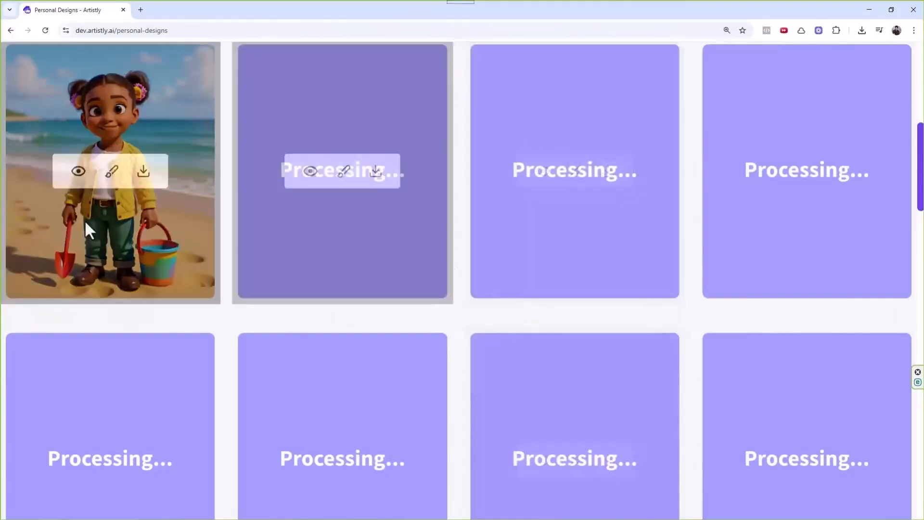
mouse_move(276, 128)
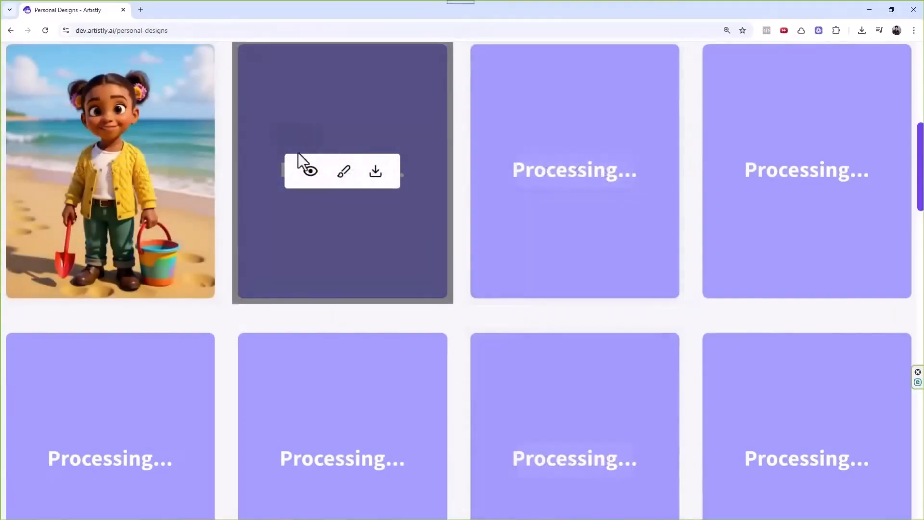
mouse_move(98, 195)
click(80, 172)
scroll(365, 256, down, 3)
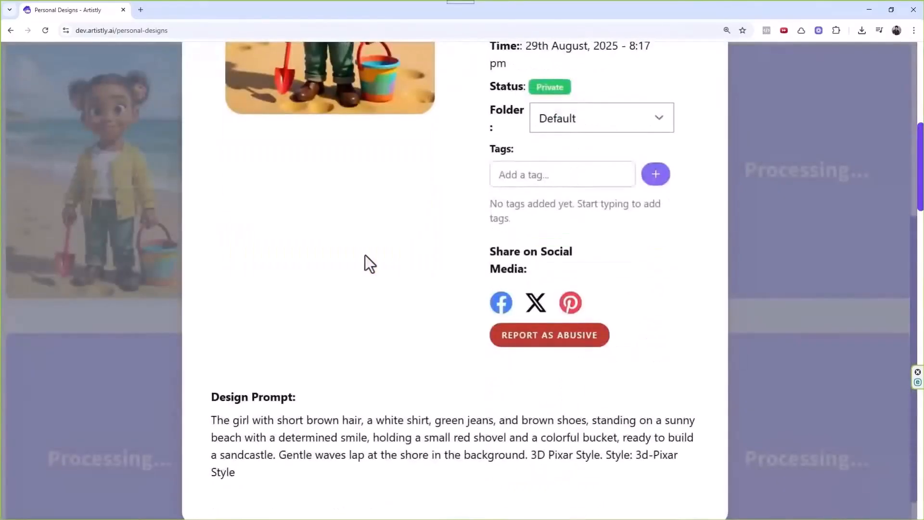
scroll(399, 260, up, 5)
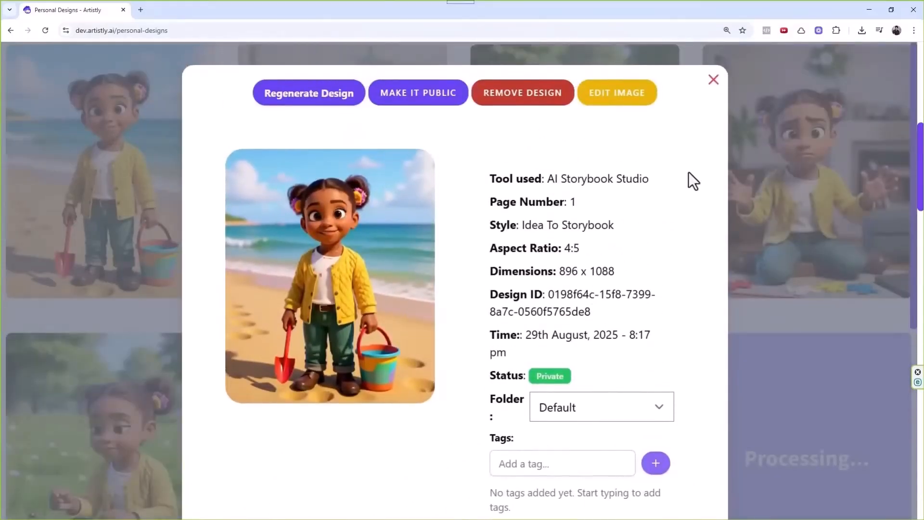
click(713, 80)
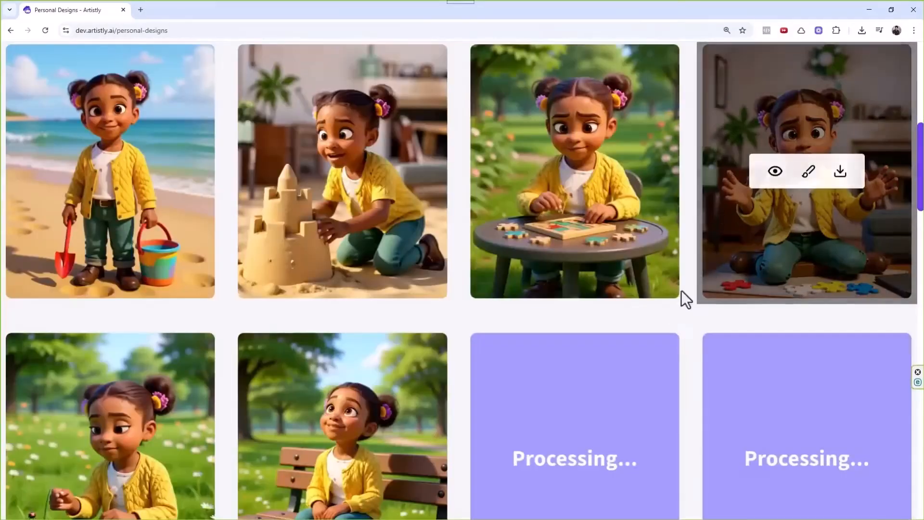
mouse_move(684, 203)
scroll(649, 200, down, 3)
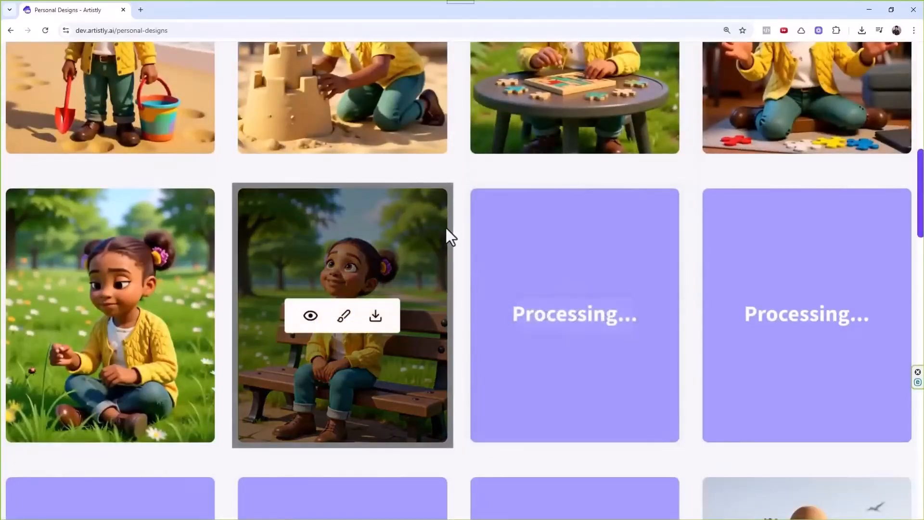
scroll(446, 227, up, 4)
mouse_move(509, 316)
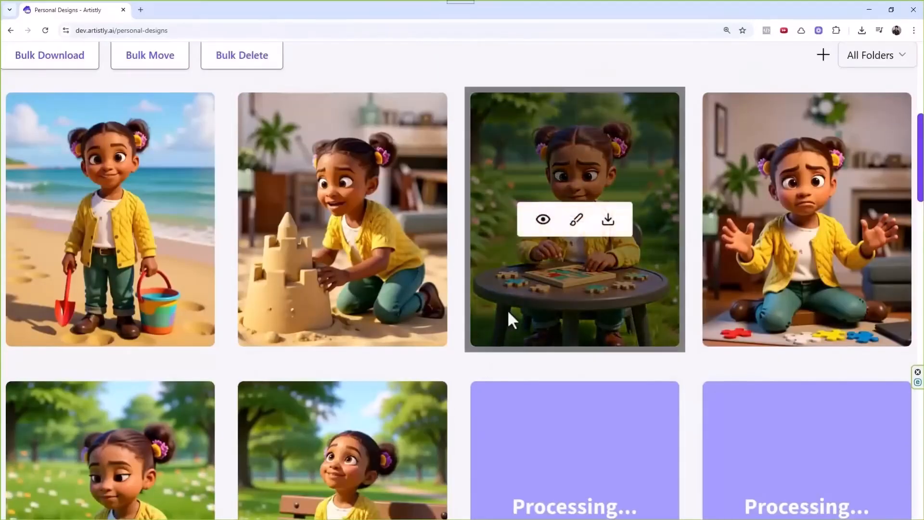
scroll(505, 268, down, 6)
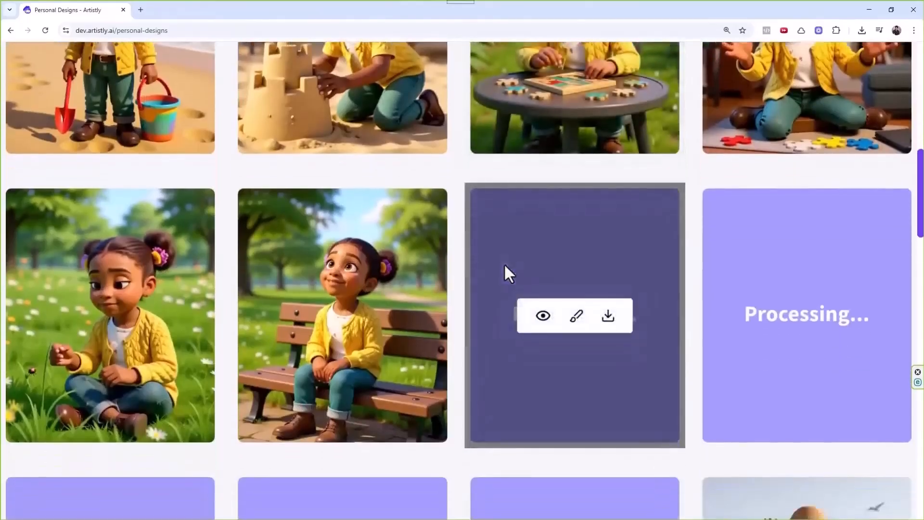
scroll(505, 249, down, 2)
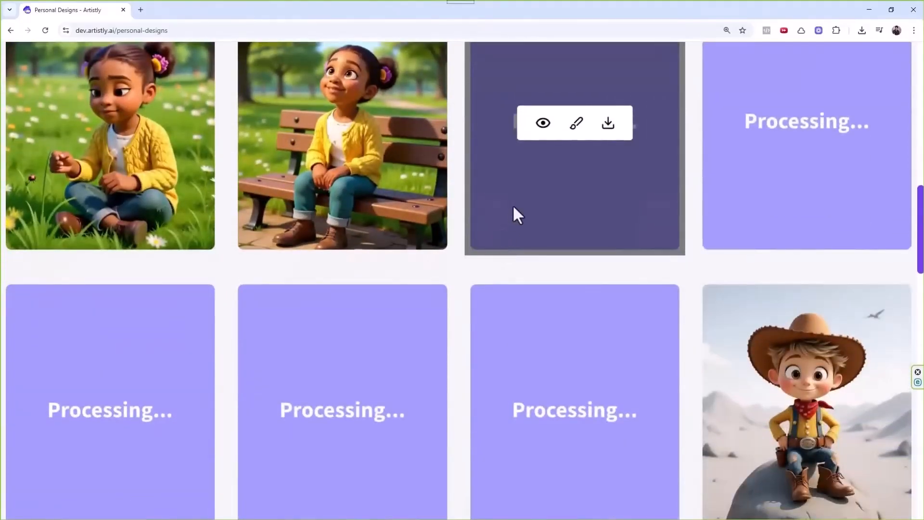
scroll(514, 208, up, 2)
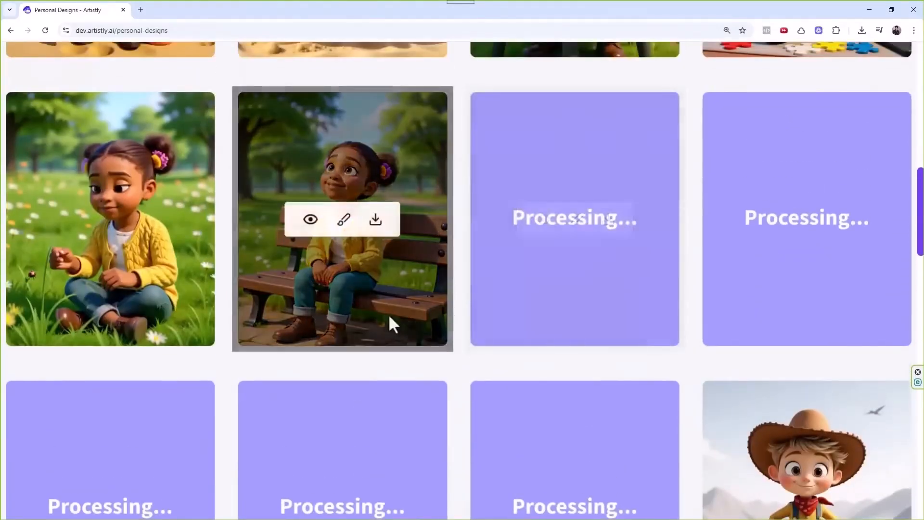
scroll(497, 230, down, 2)
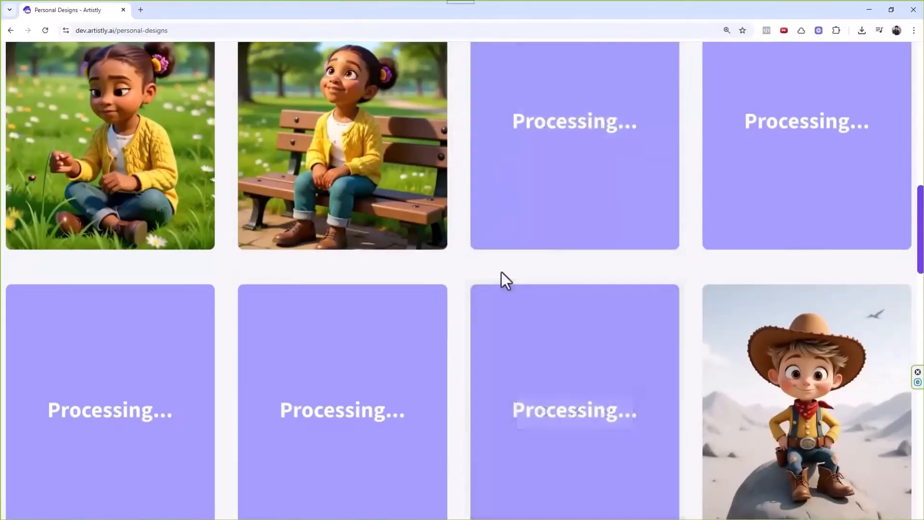
scroll(501, 275, up, 2)
scroll(506, 299, up, 4)
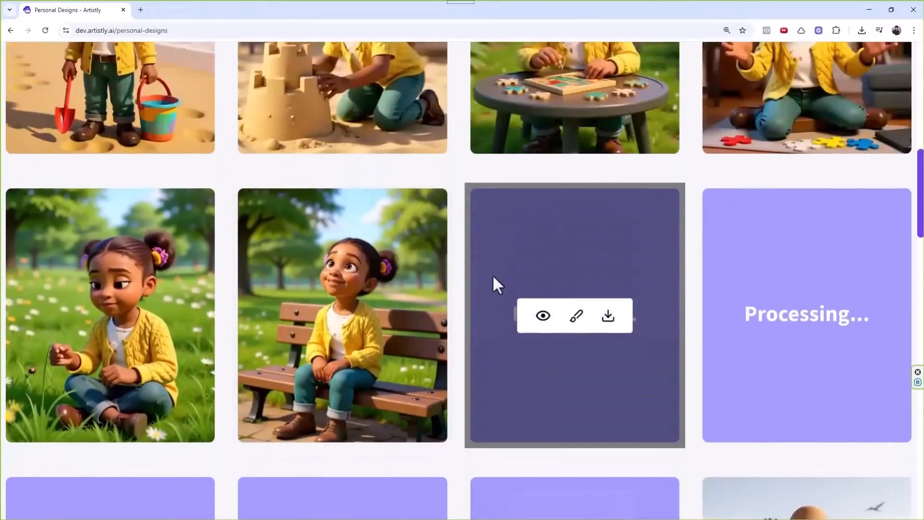
scroll(436, 275, up, 2)
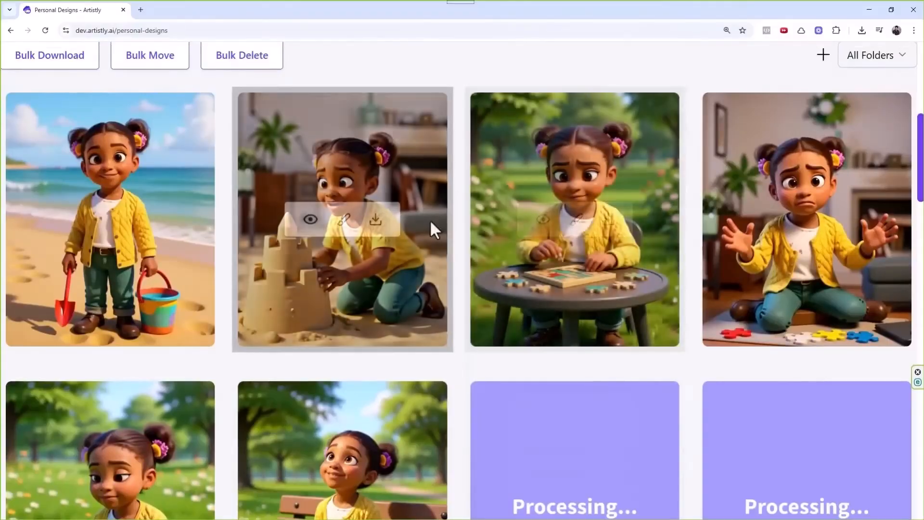
scroll(435, 194, down, 5)
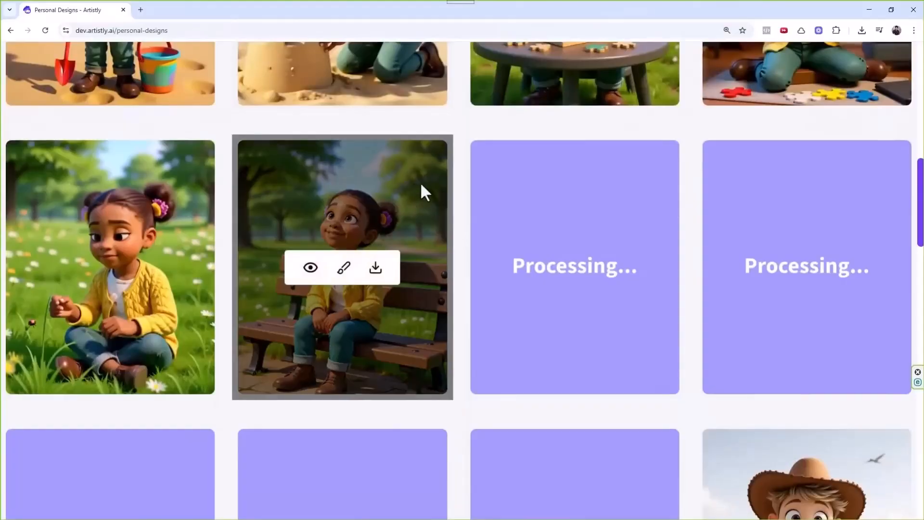
scroll(421, 190, down, 2)
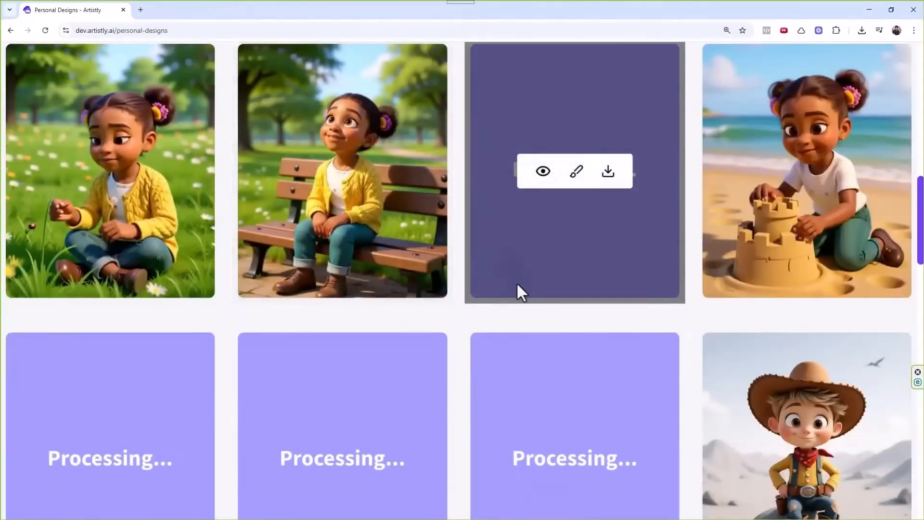
scroll(517, 285, up, 7)
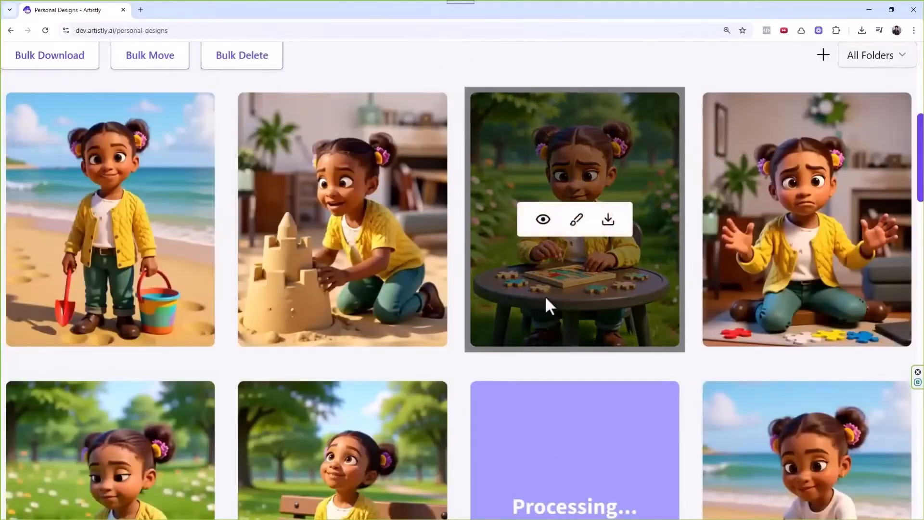
scroll(546, 298, down, 9)
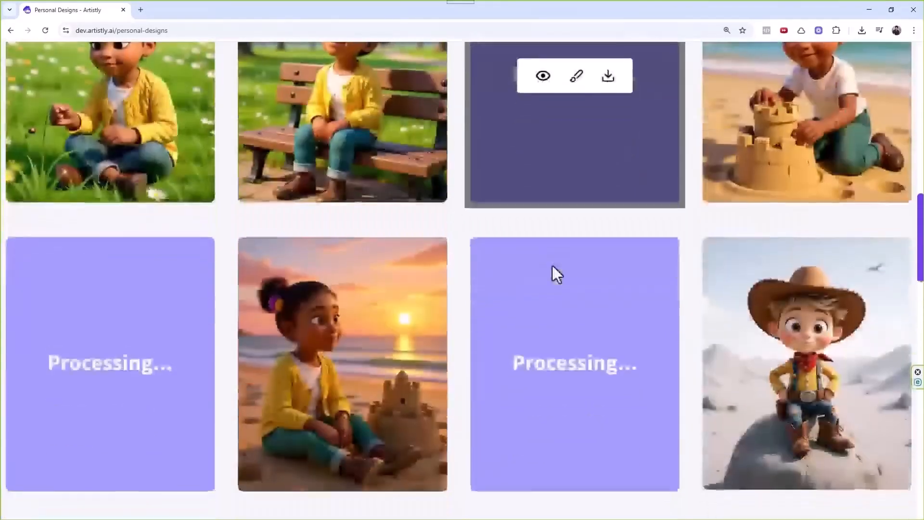
scroll(506, 284, up, 2)
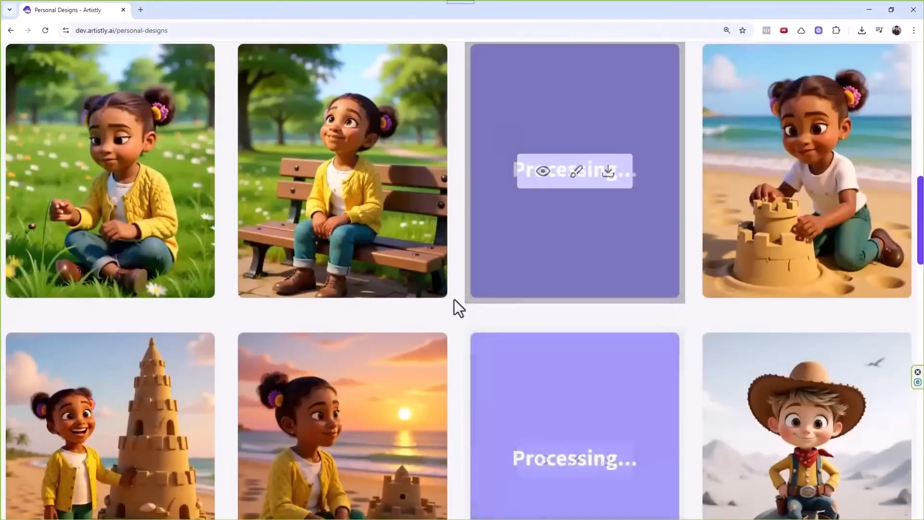
scroll(404, 299, up, 5)
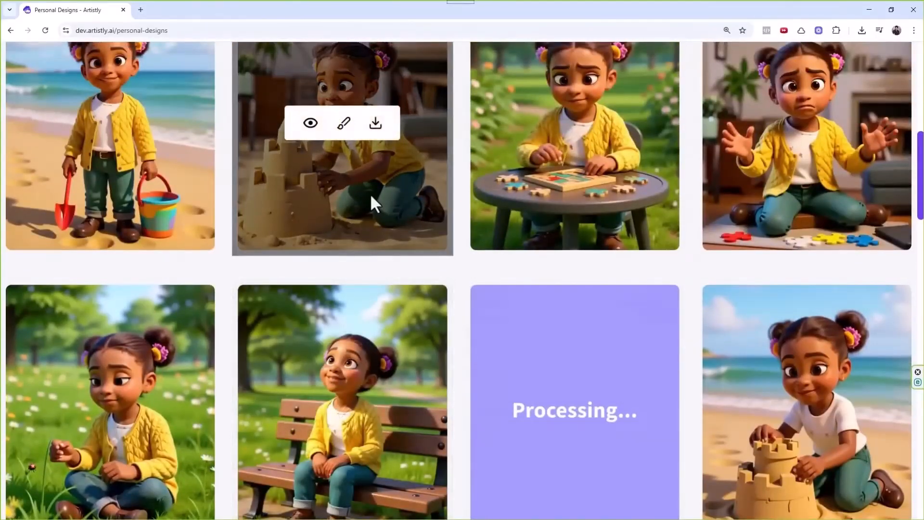
scroll(467, 214, down, 10)
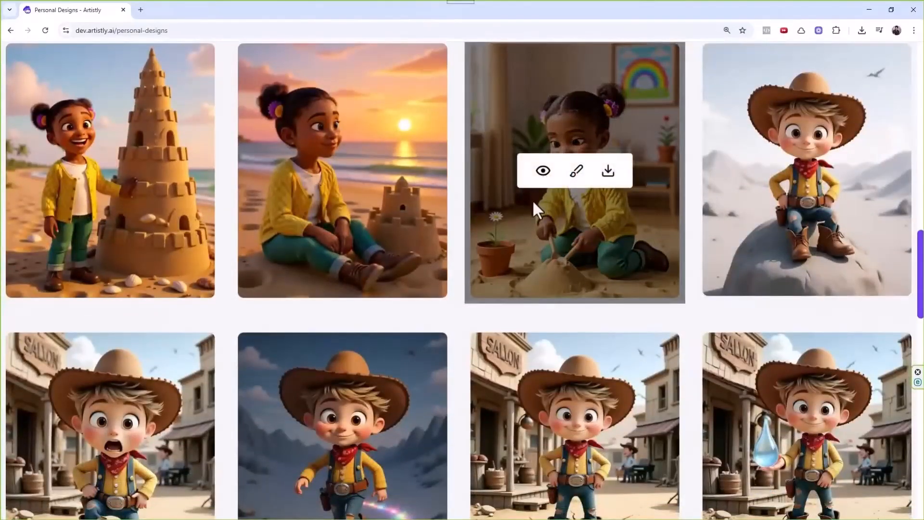
scroll(533, 204, up, 8)
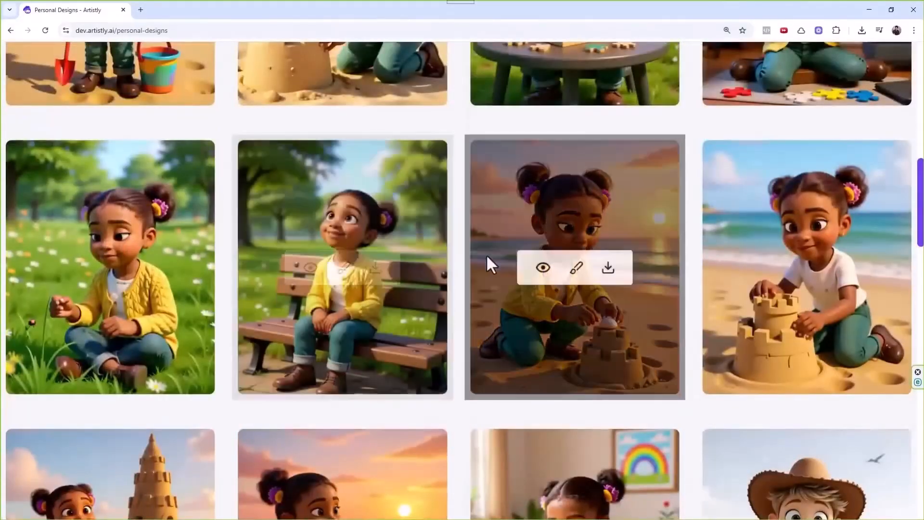
scroll(487, 264, up, 3)
scroll(496, 284, down, 10)
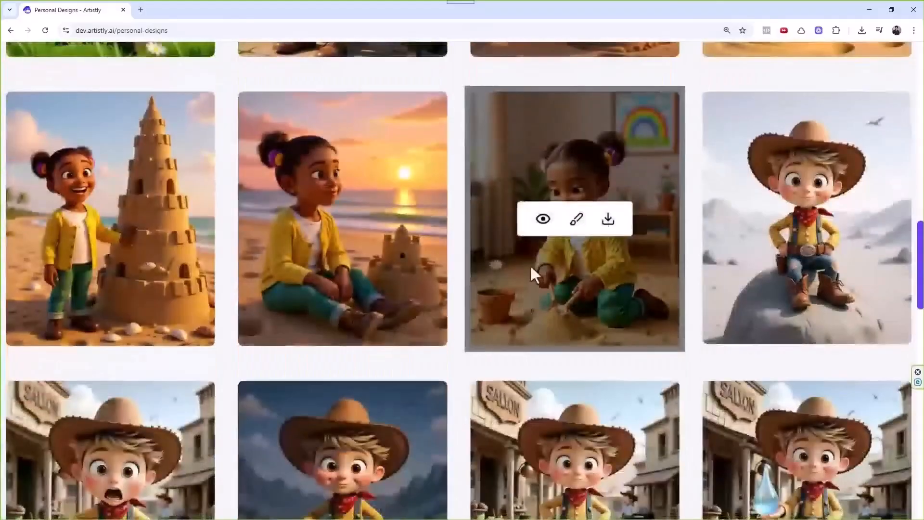
click(543, 221)
scroll(520, 250, down, 8)
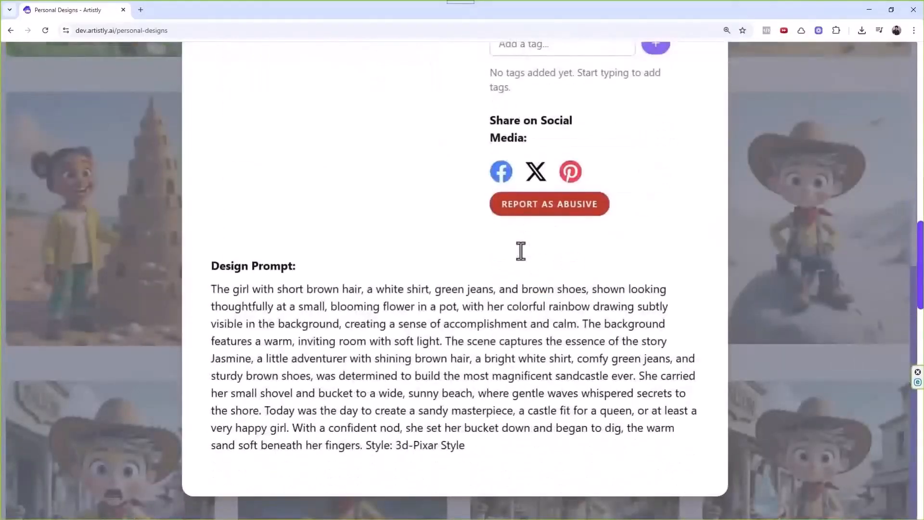
scroll(625, 265, up, 8)
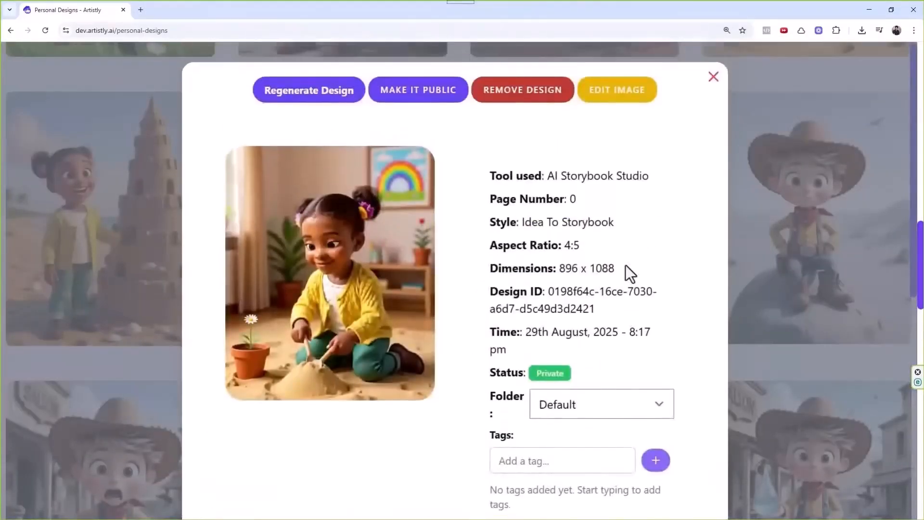
scroll(625, 265, down, 8)
drag(263, 306, 488, 440)
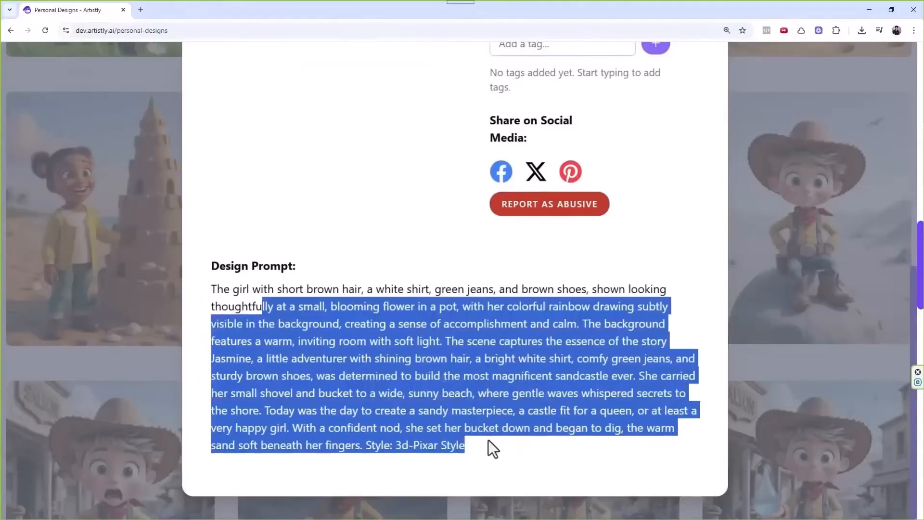
scroll(557, 313, up, 8)
click(712, 75)
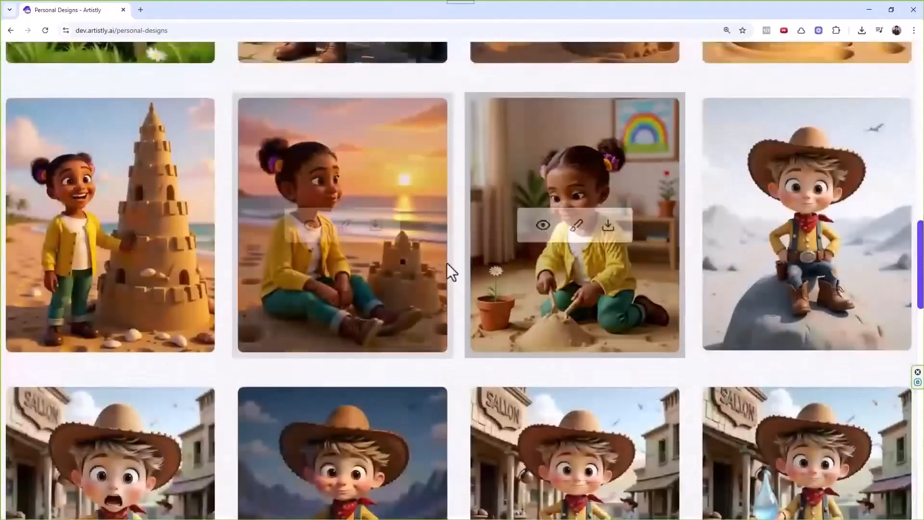
scroll(433, 274, up, 15)
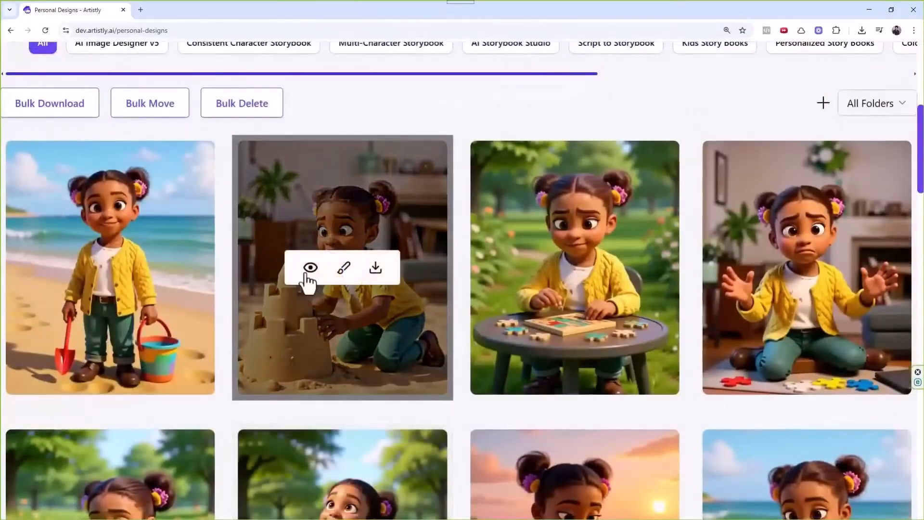
click(309, 267)
scroll(431, 281, down, 6)
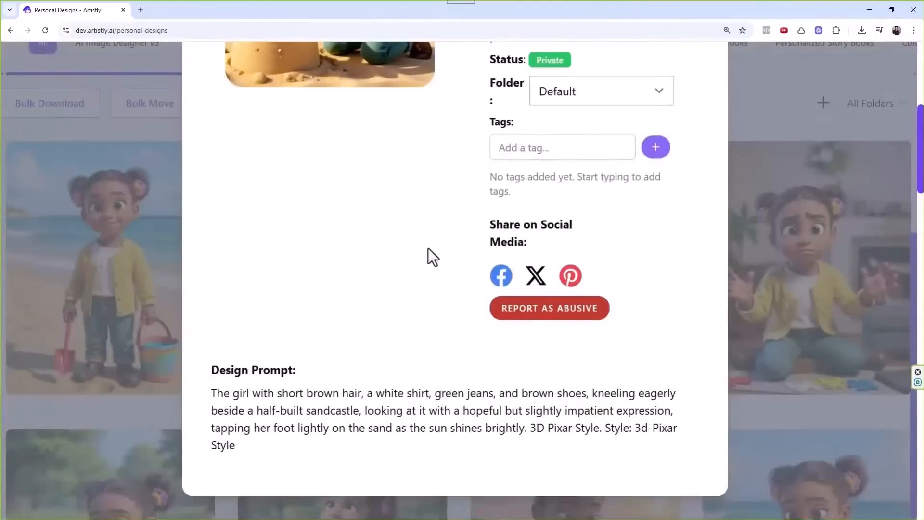
scroll(431, 248, up, 6)
click(713, 77)
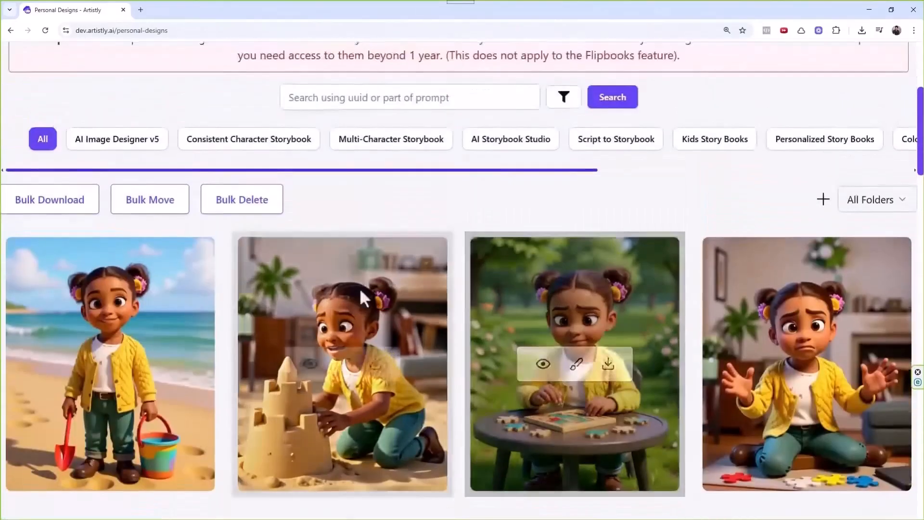
scroll(237, 279, down, 8)
click(85, 267)
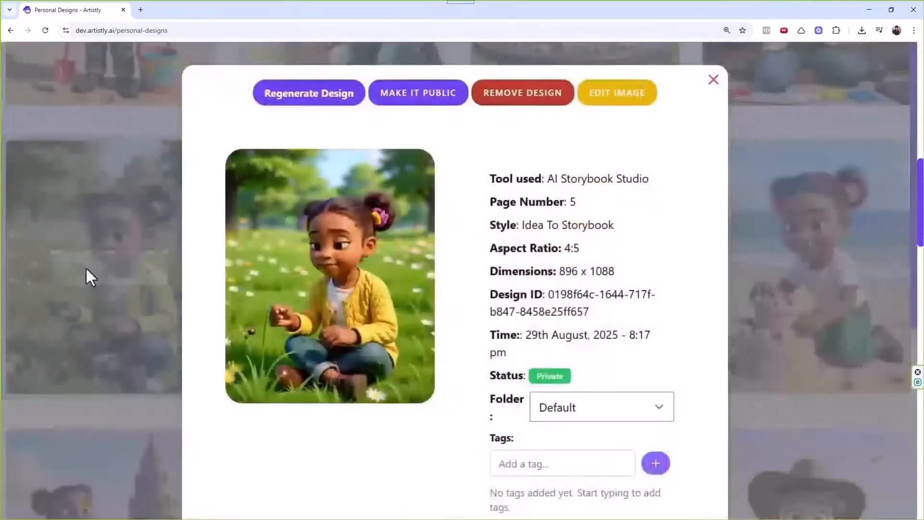
scroll(440, 312, down, 6)
scroll(585, 183, up, 6)
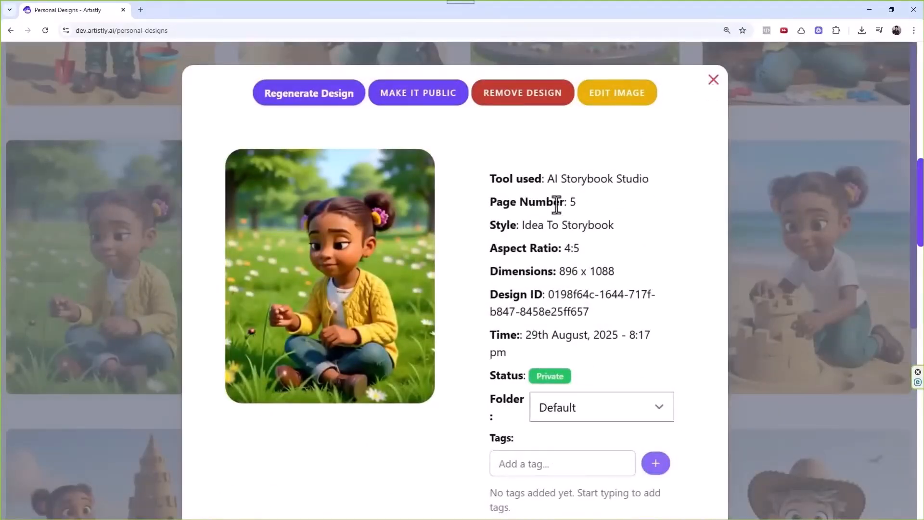
drag(569, 201, 578, 201)
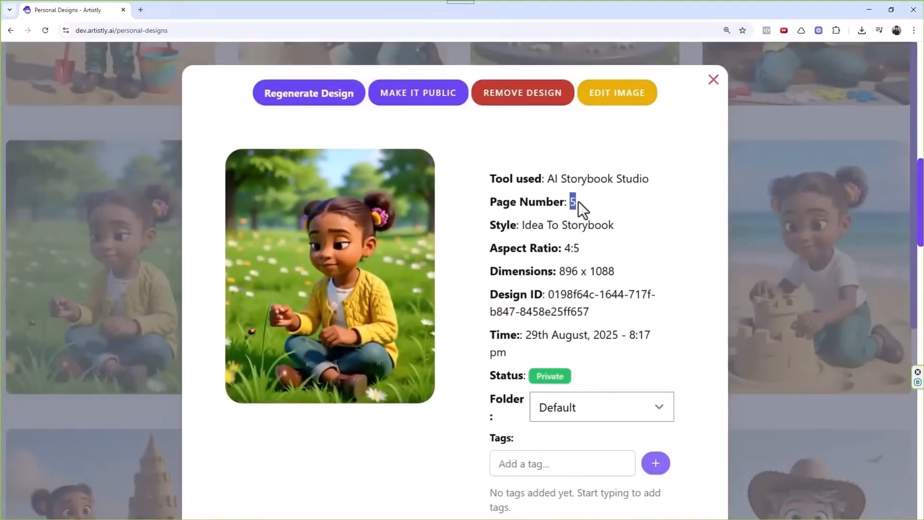
click(713, 88)
click(318, 301)
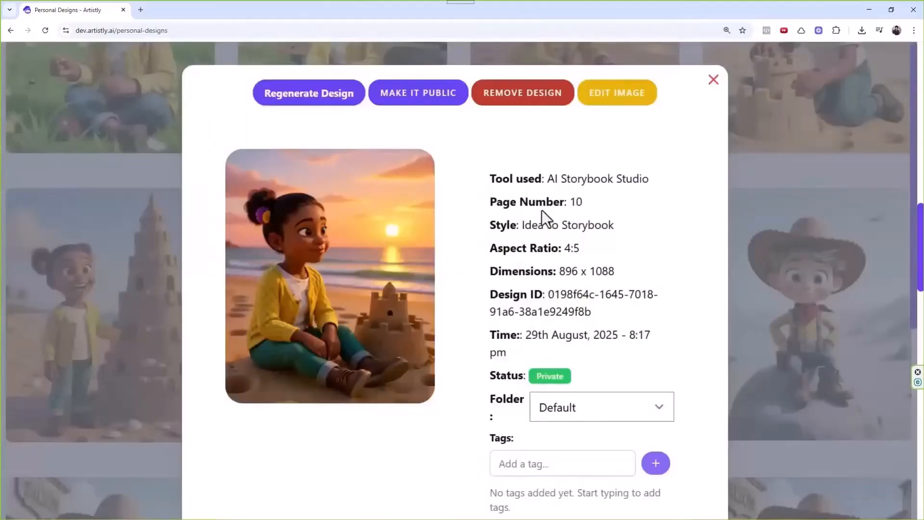
drag(567, 201, 584, 201)
click(713, 80)
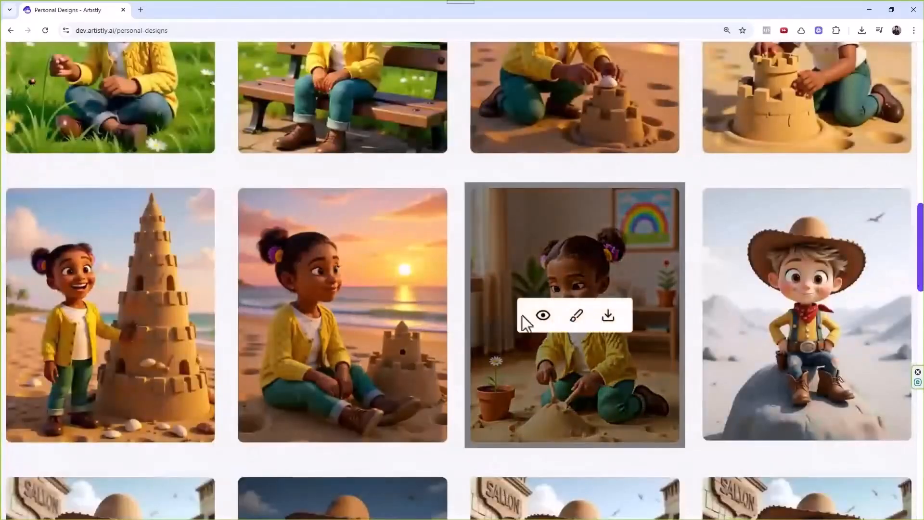
click(524, 318)
double_click(571, 203)
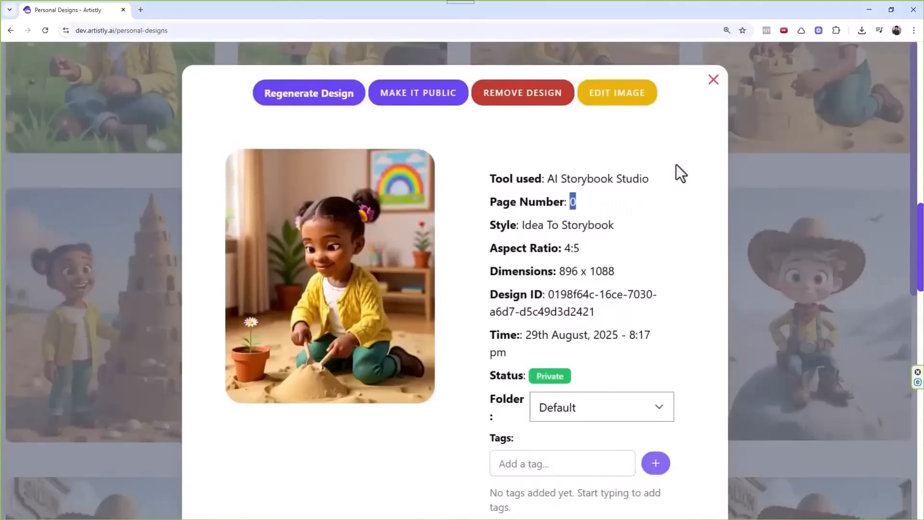
click(713, 80)
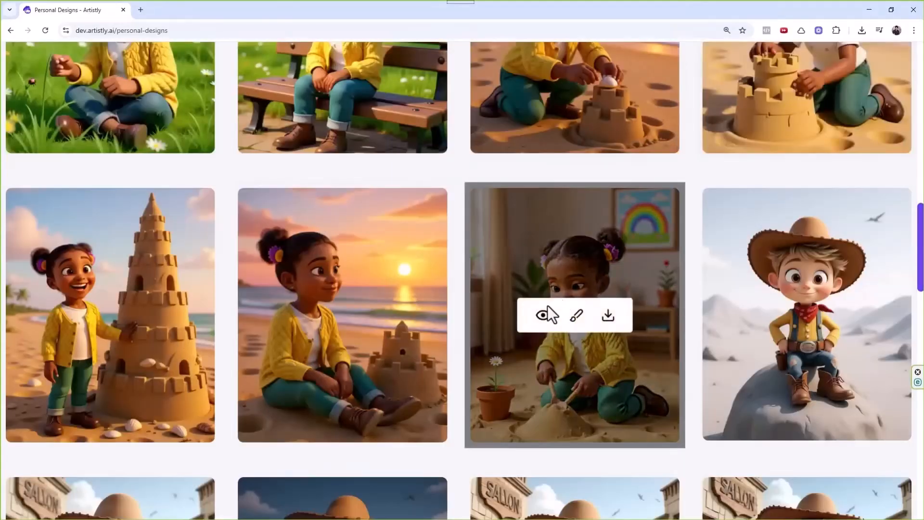
scroll(547, 304, up, 10)
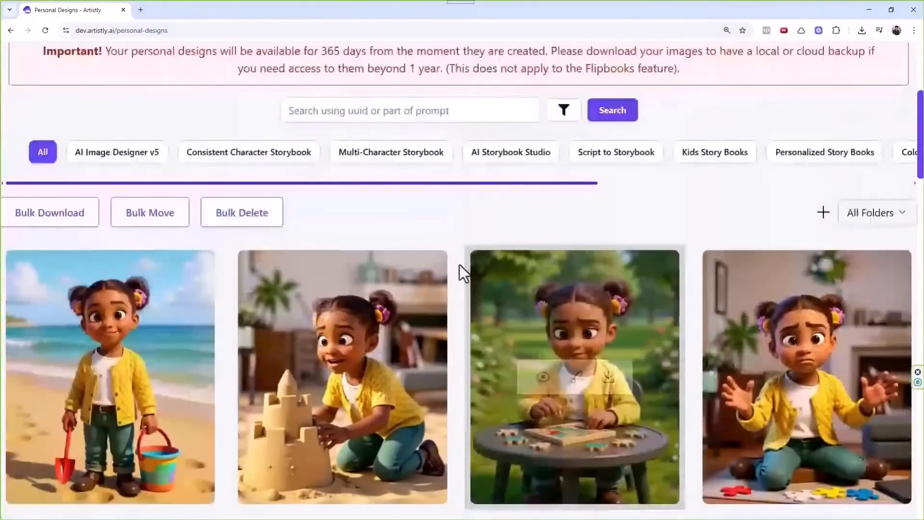
Filter to AI Storybook Studio designs, select the ten story pages, and start a flipbook.
click(522, 243)
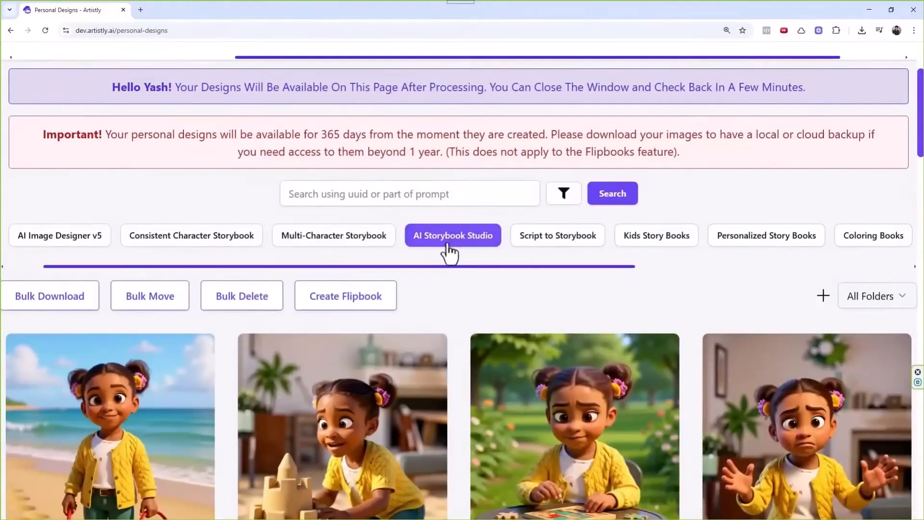
scroll(538, 287, down, 5)
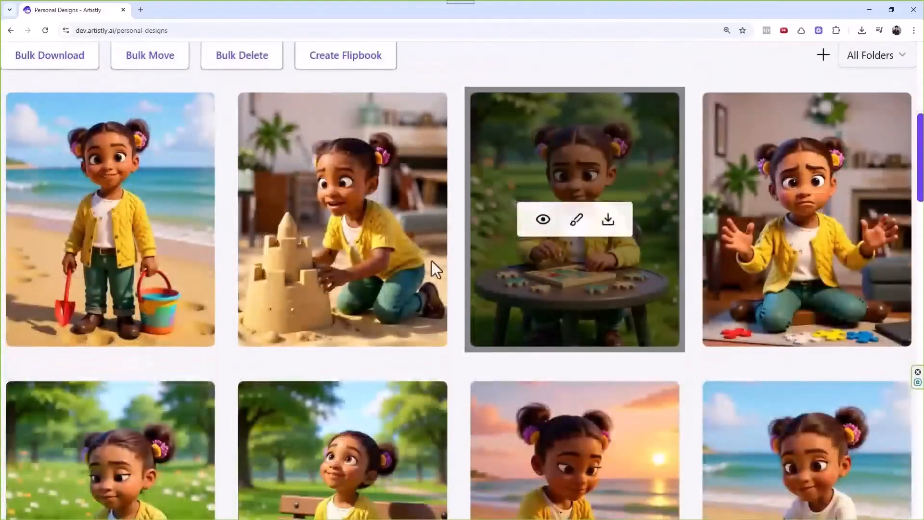
scroll(423, 275, up, 3)
click(362, 210)
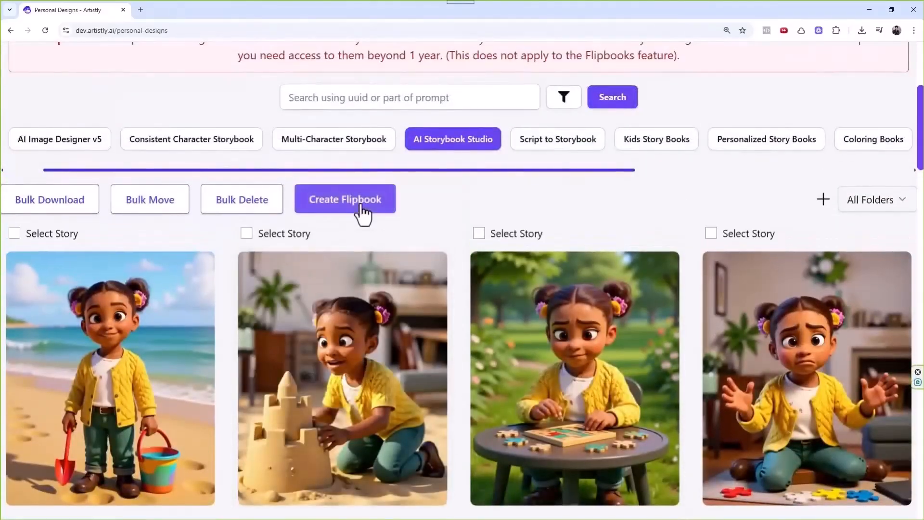
click(247, 233)
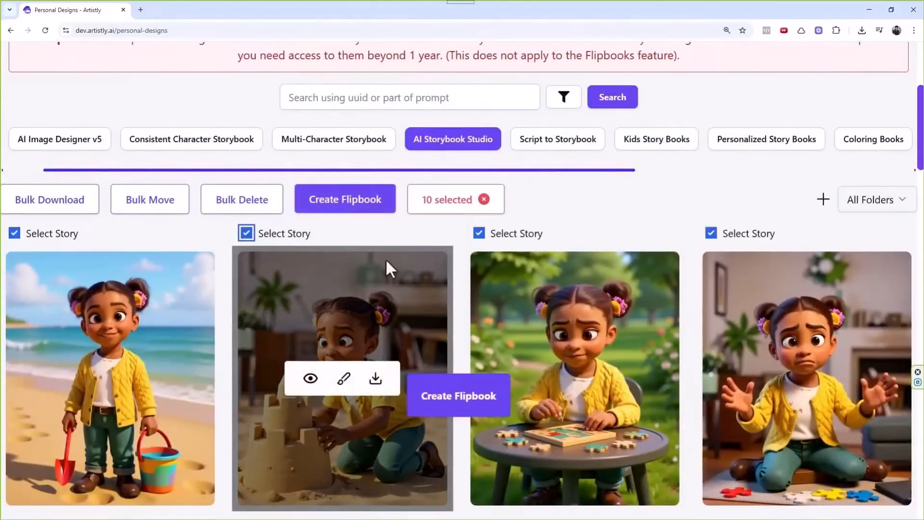
scroll(458, 267, down, 12)
scroll(458, 267, down, 3)
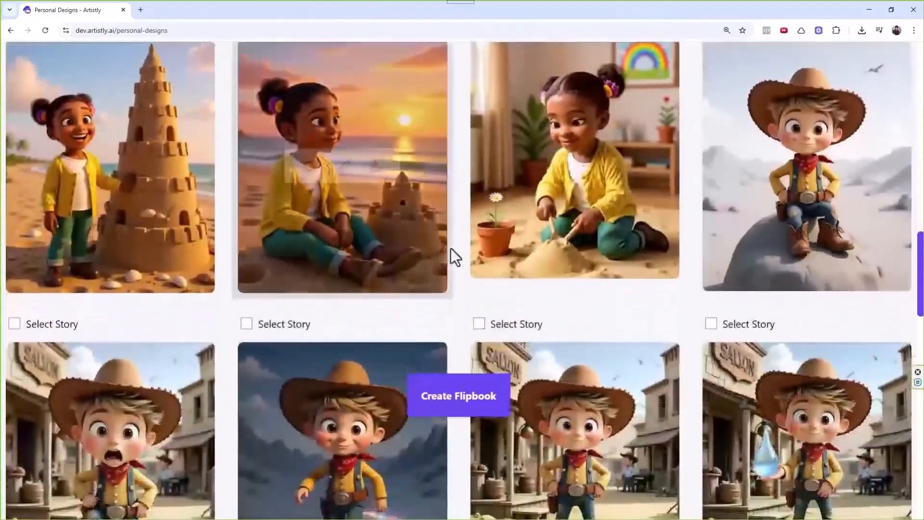
scroll(451, 247, up, 3)
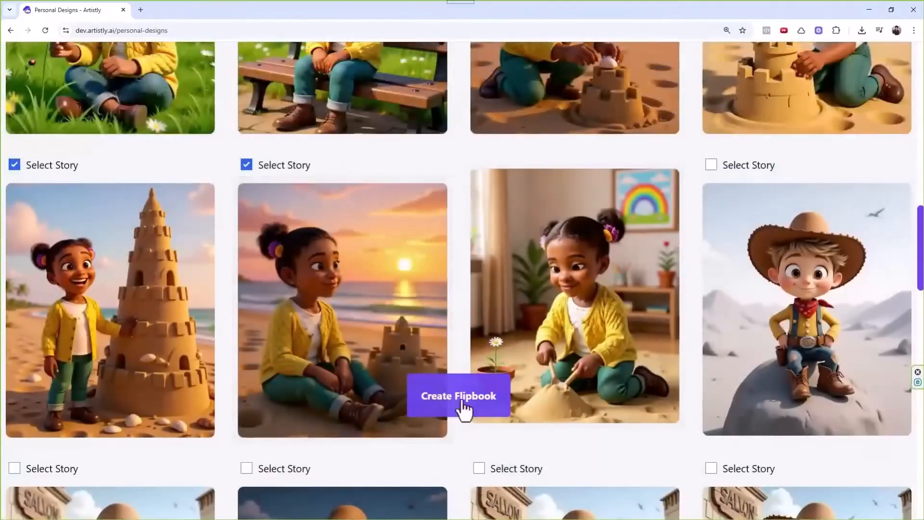
click(446, 398)
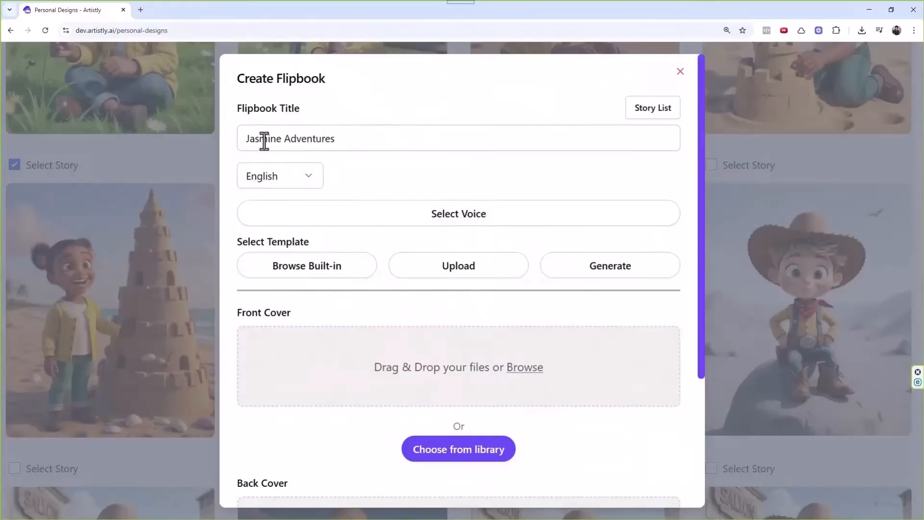
Check the flipbook language list, keeping English, and preview the Built-in templates.
click(297, 177)
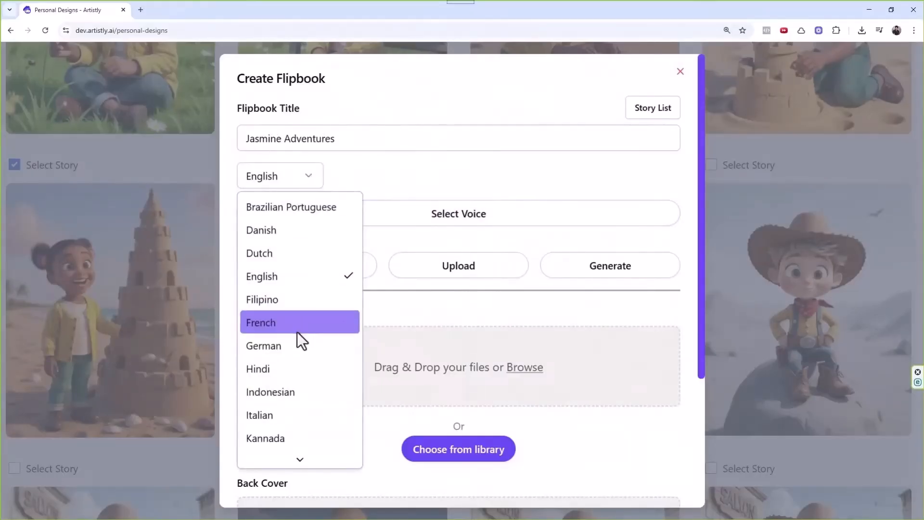
click(406, 168)
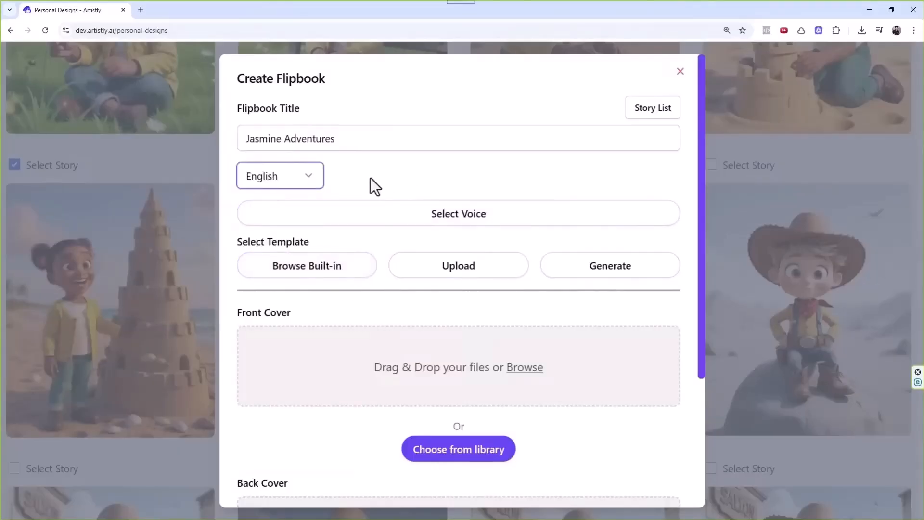
click(316, 186)
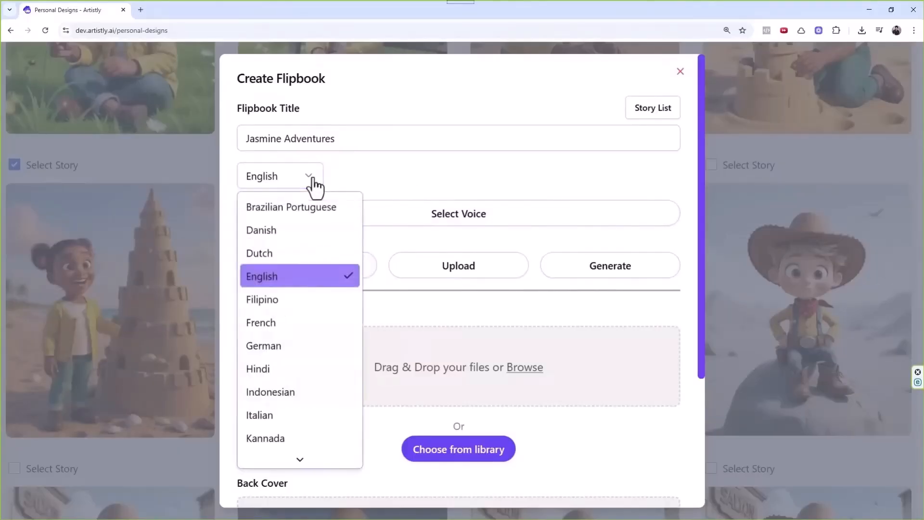
click(369, 181)
click(325, 270)
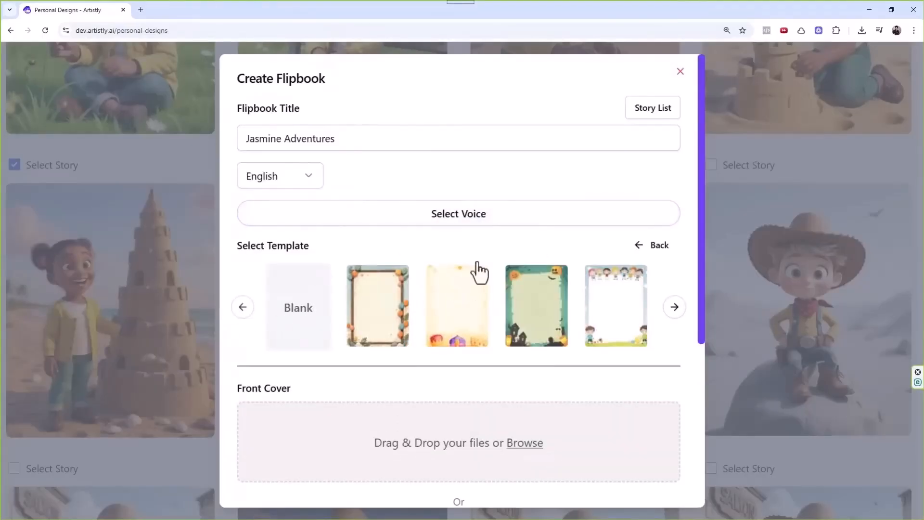
click(656, 250)
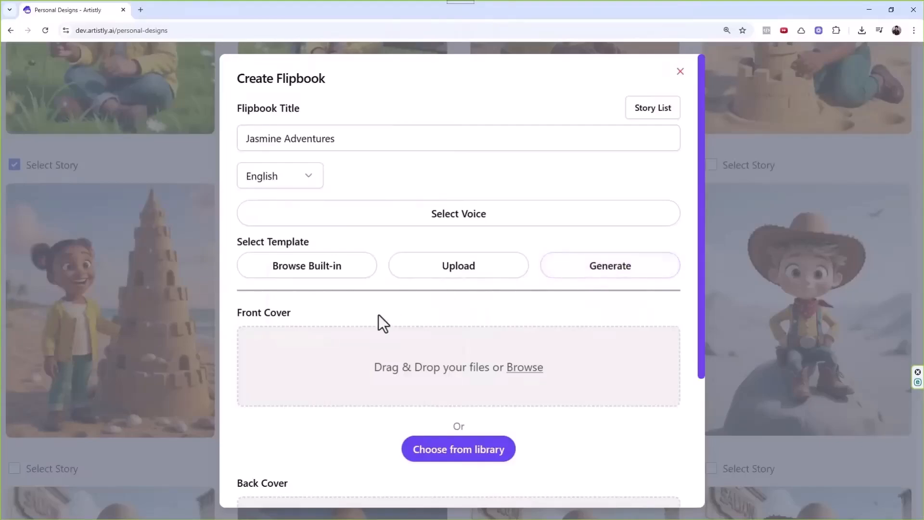
Review the rest of the Create Flipbook form and dismiss it without generating.
scroll(400, 337, down, 2)
scroll(385, 337, down, 2)
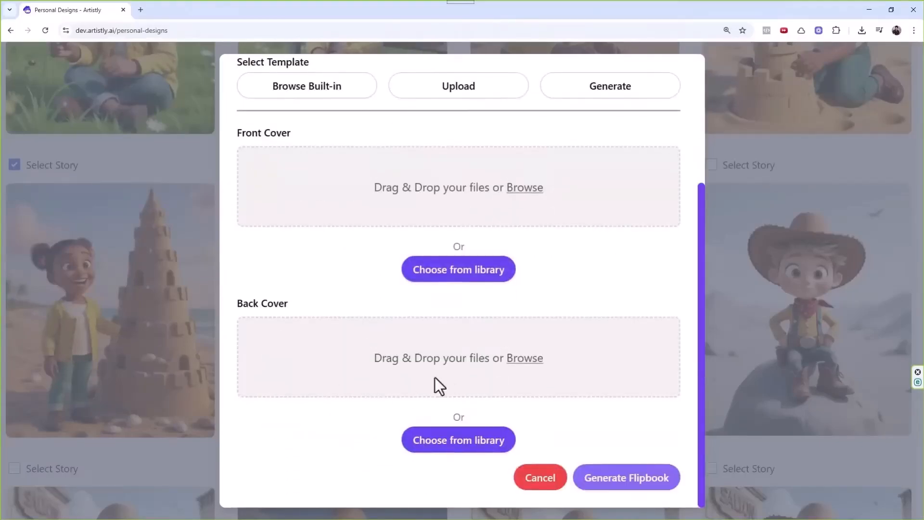
scroll(496, 323, up, 2)
scroll(486, 310, down, 2)
scroll(520, 333, up, 4)
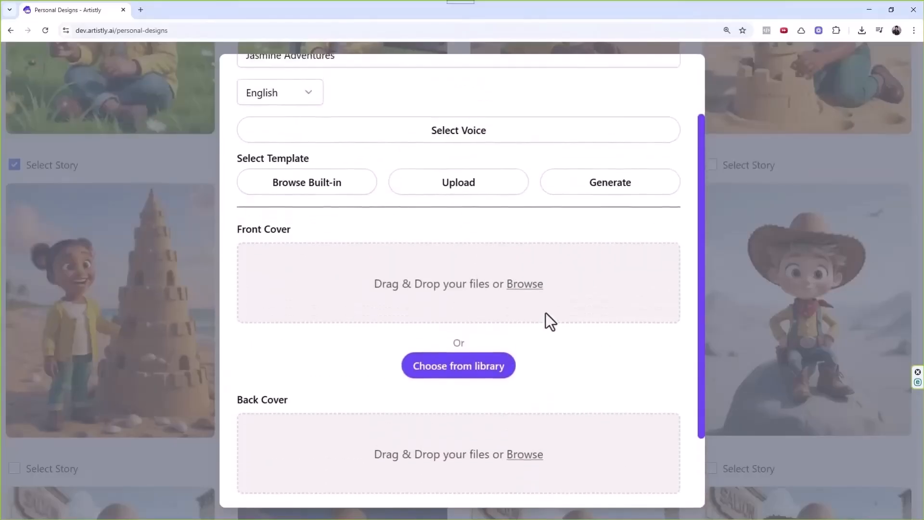
click(680, 75)
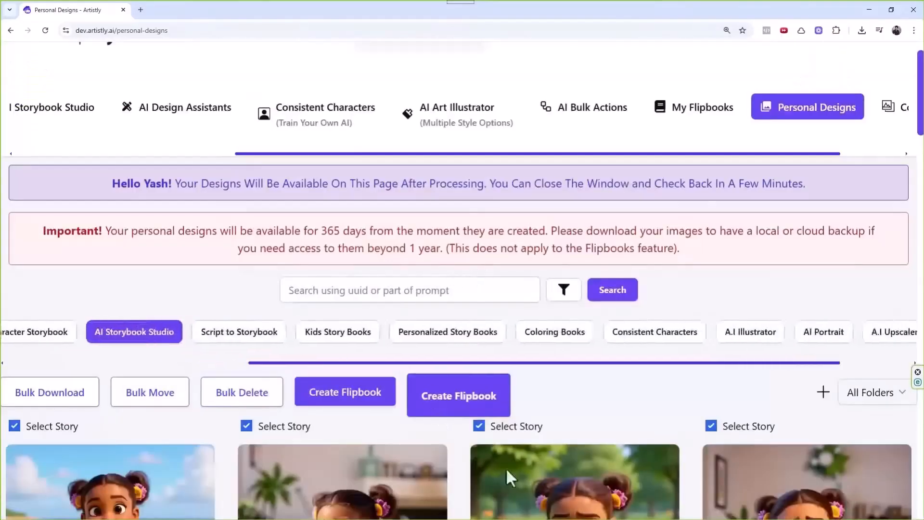
Clear the selection of all ten story pages.
scroll(505, 381, down, 4)
click(483, 201)
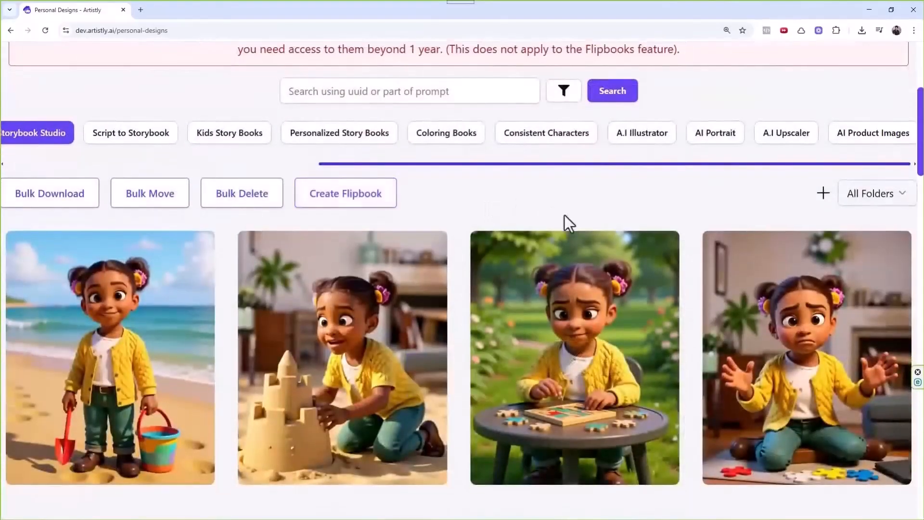
scroll(568, 241, down, 2)
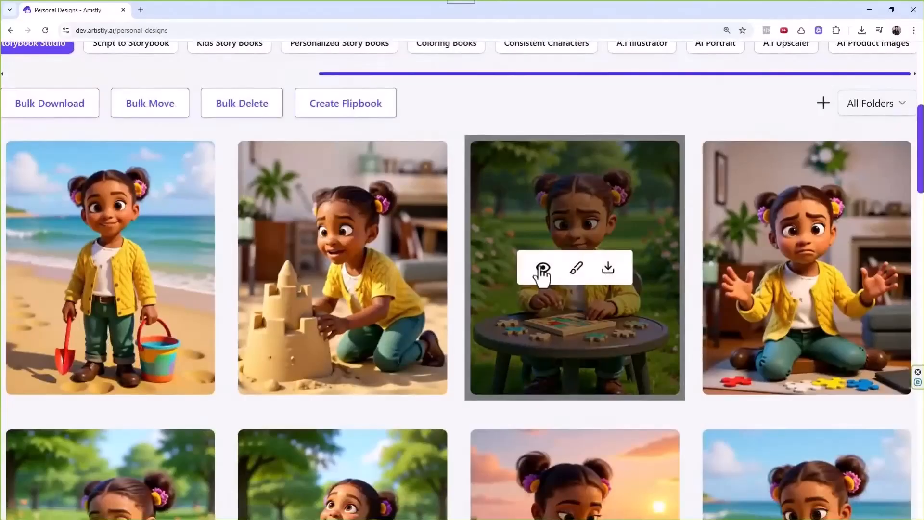
scroll(492, 250, down, 3)
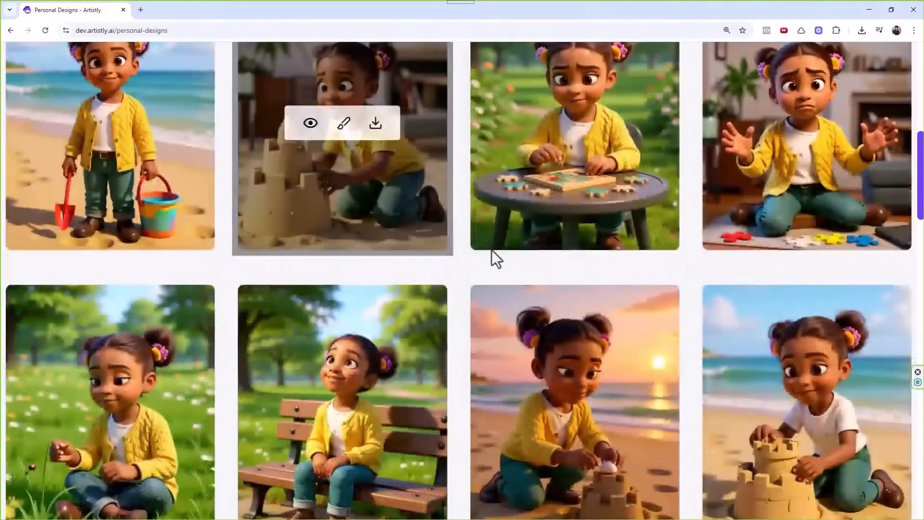
scroll(535, 221, up, 5)
scroll(527, 301, down, 3)
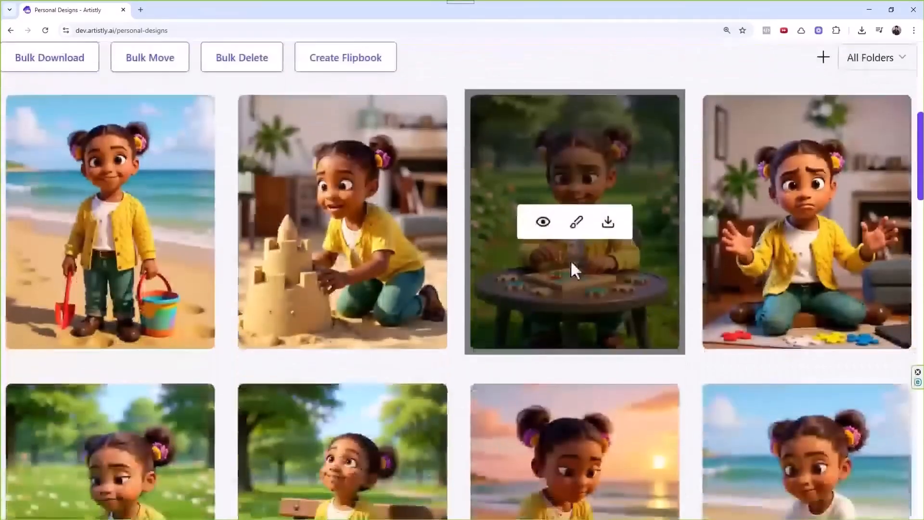
scroll(476, 289, down, 13)
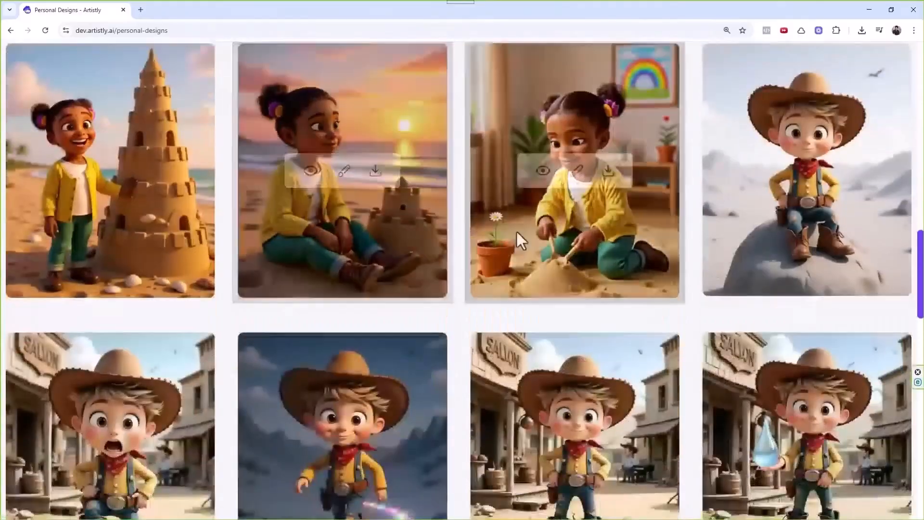
View the rainbow-room image's details and Design Prompt, close them, and return to the top.
click(543, 172)
scroll(427, 342, down, 7)
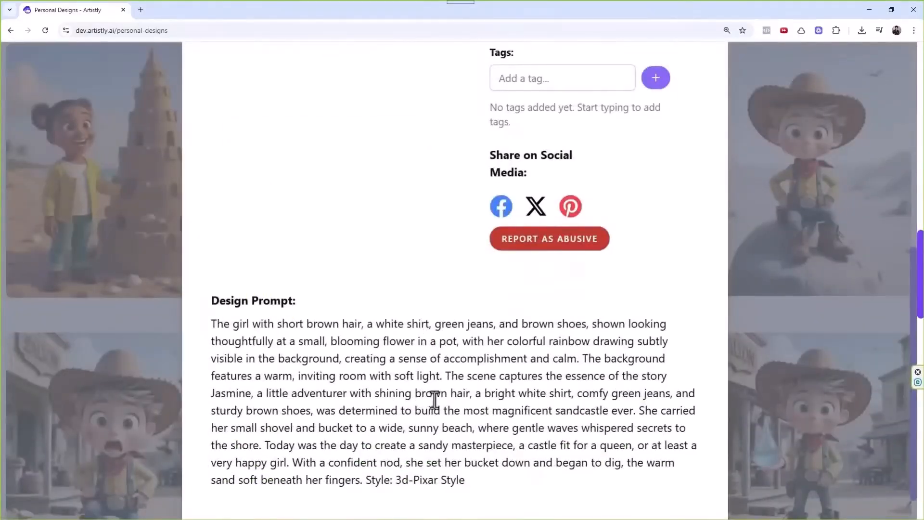
scroll(522, 377, up, 8)
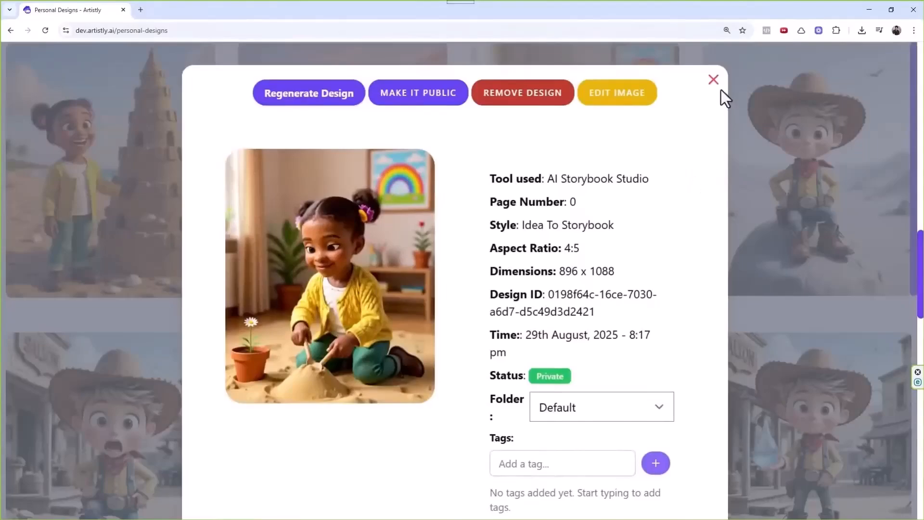
scroll(561, 330, down, 8)
drag(465, 446, 210, 297)
key(ctrl+c)
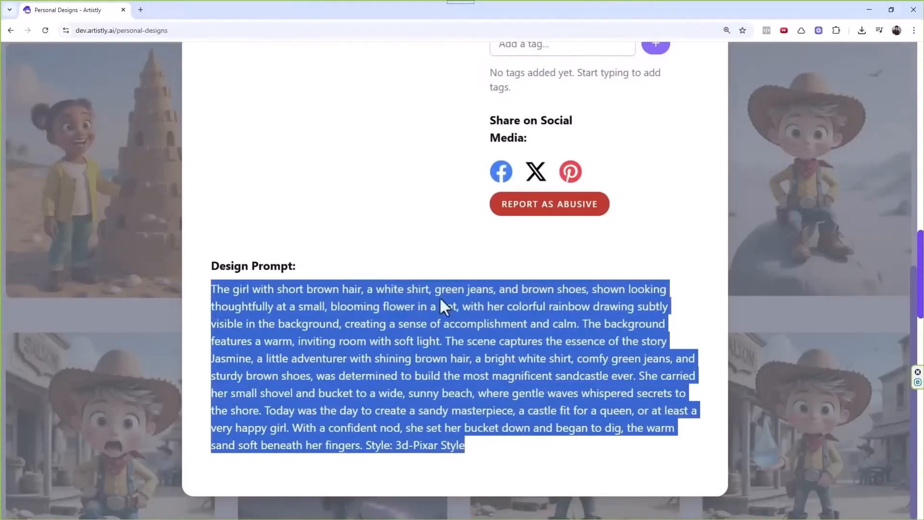
scroll(457, 299, up, 8)
click(714, 80)
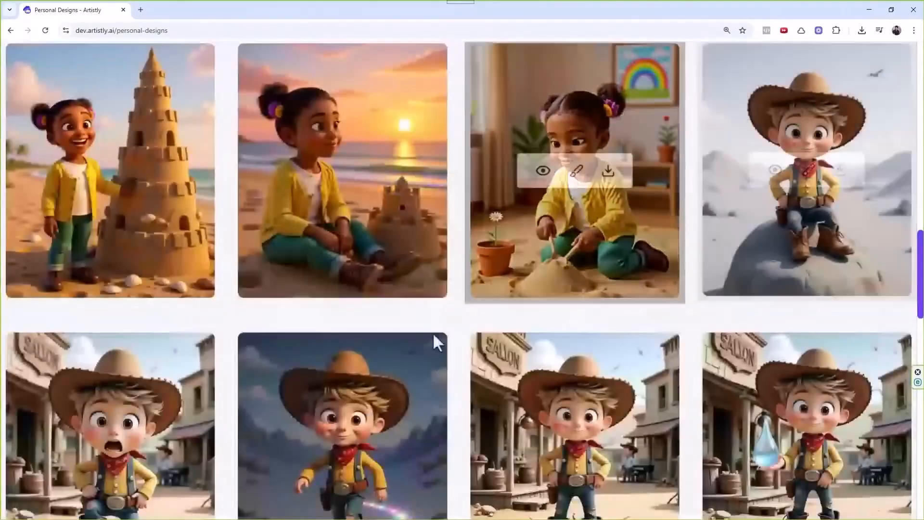
scroll(408, 334, up, 15)
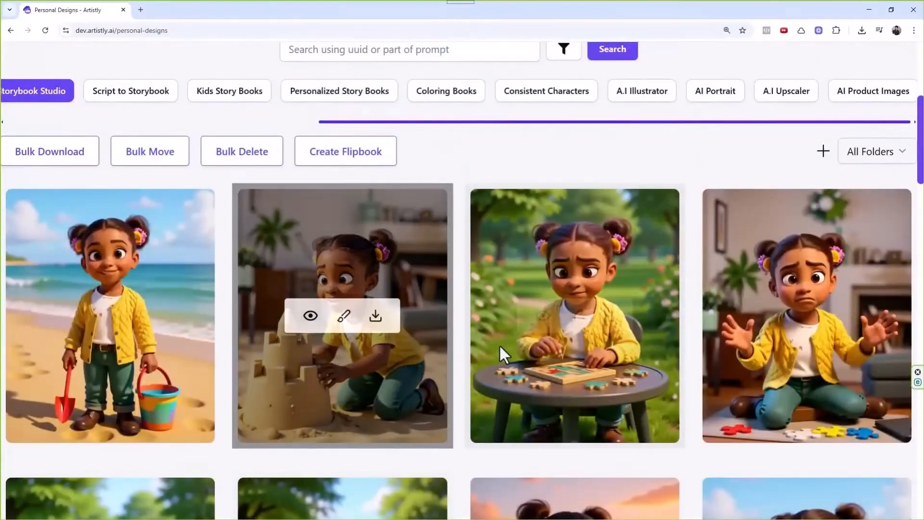
scroll(498, 345, up, 6)
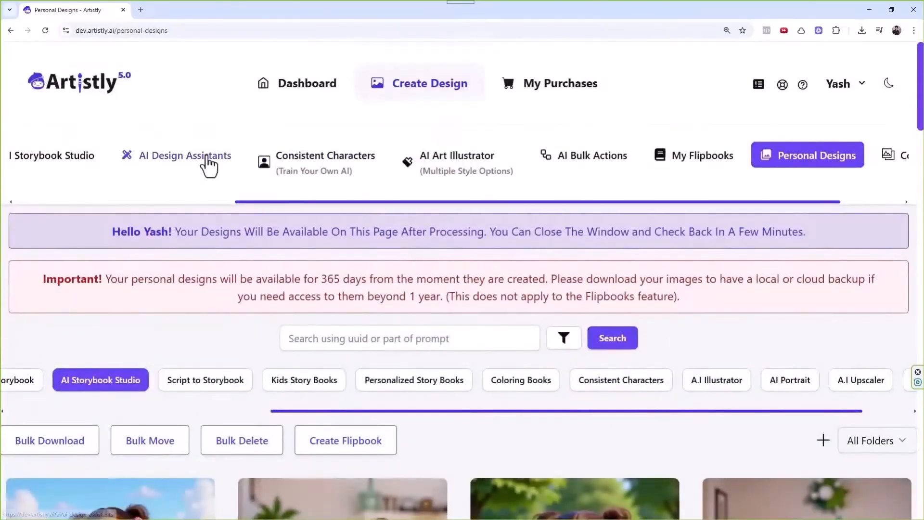
In Human Stylizer, pick the smiling girl's photo from the Uploaded library folder.
click(206, 160)
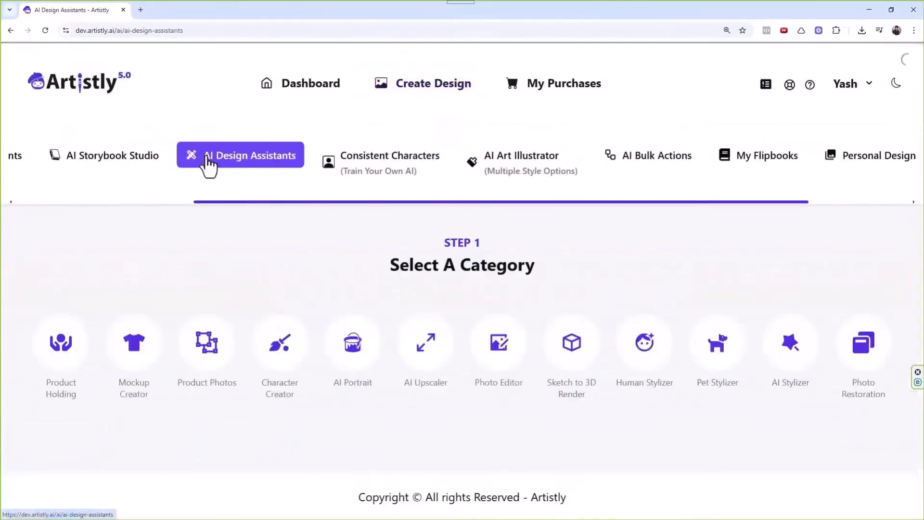
click(645, 353)
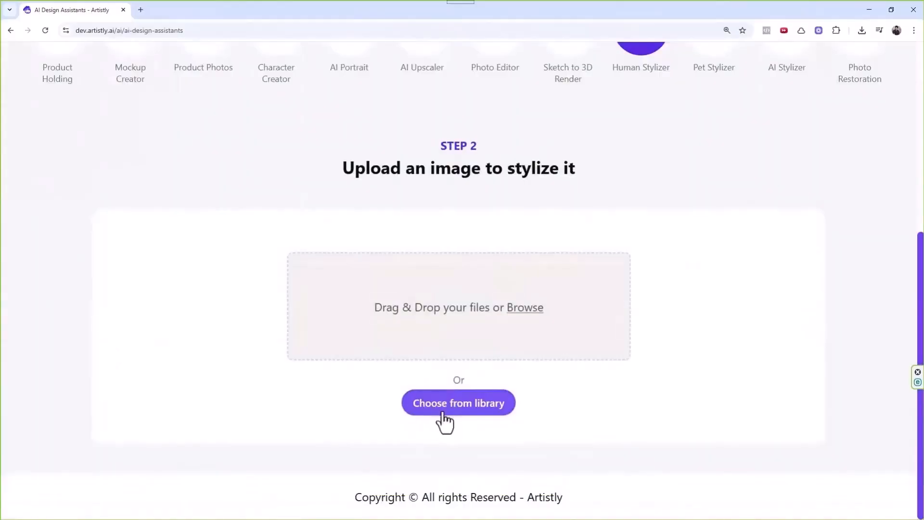
click(458, 413)
click(163, 137)
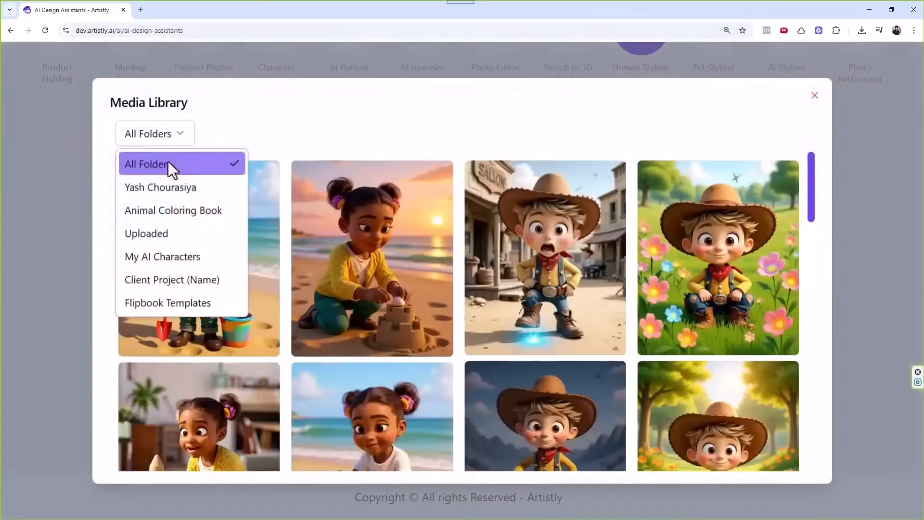
click(155, 234)
scroll(400, 263, down, 5)
scroll(416, 264, down, 10)
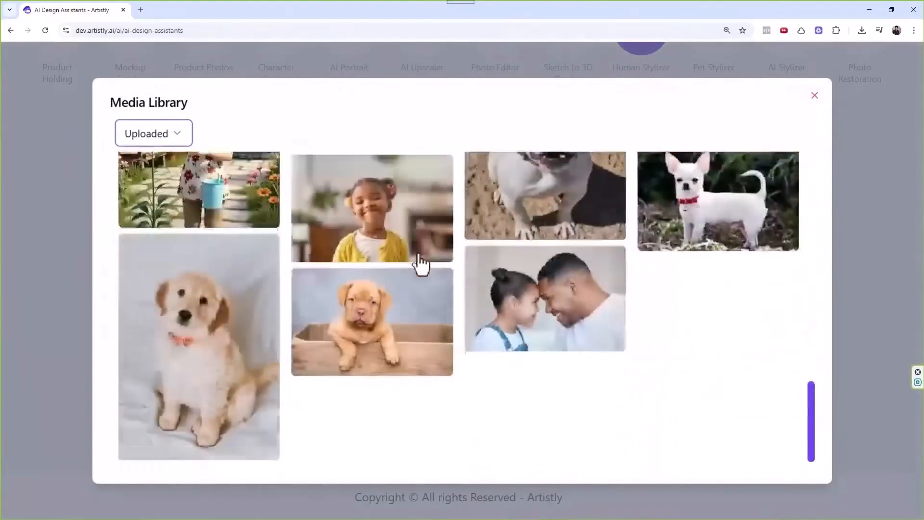
click(383, 223)
Paste the copied story prompt as the description and stylize the photo at 4:5.
scroll(416, 222, down, 2)
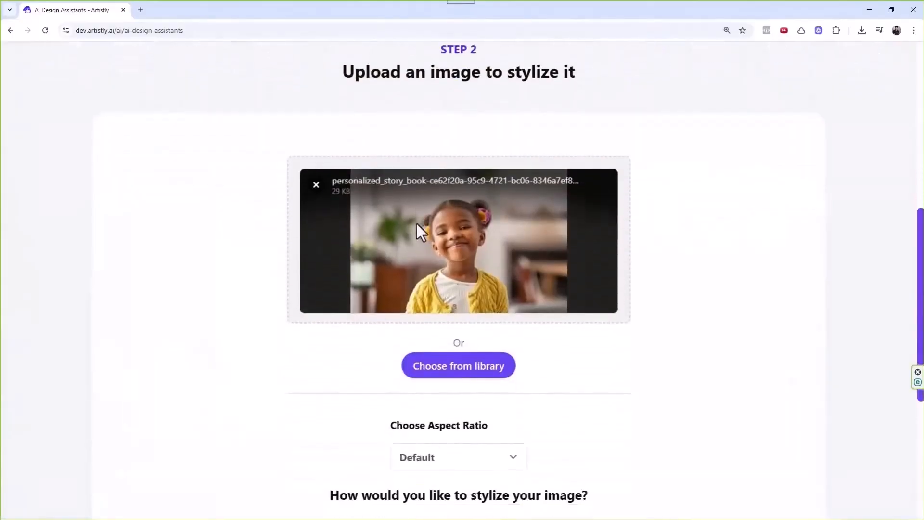
scroll(434, 221, down, 1)
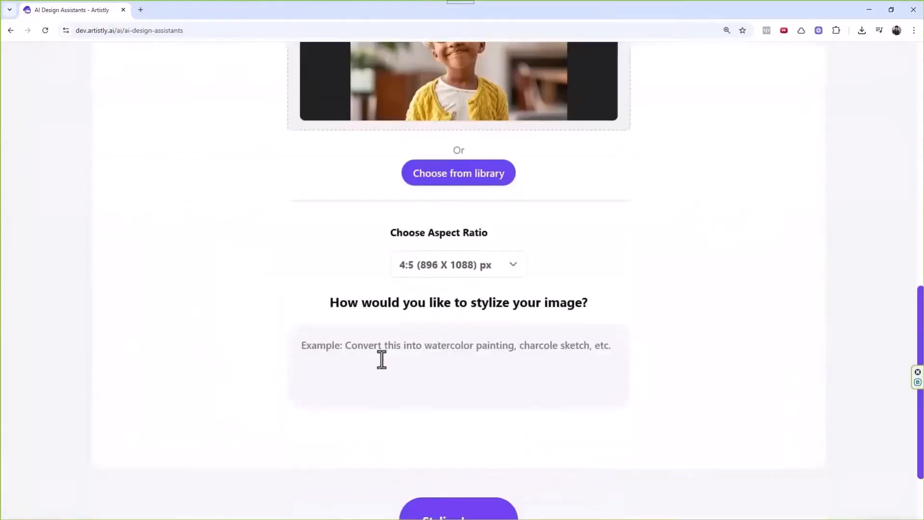
click(383, 357)
key(ctrl+v)
scroll(439, 352, up, 2)
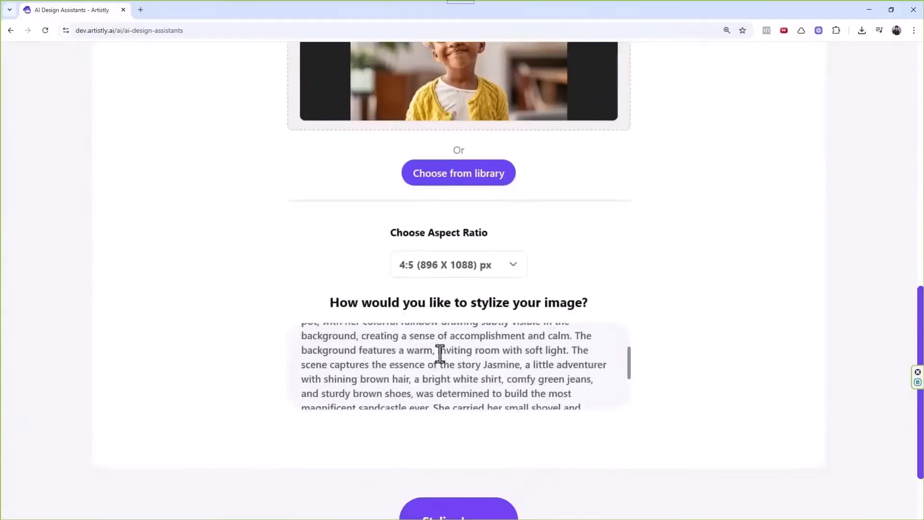
scroll(530, 381, down, 4)
scroll(481, 429, down, 2)
click(473, 427)
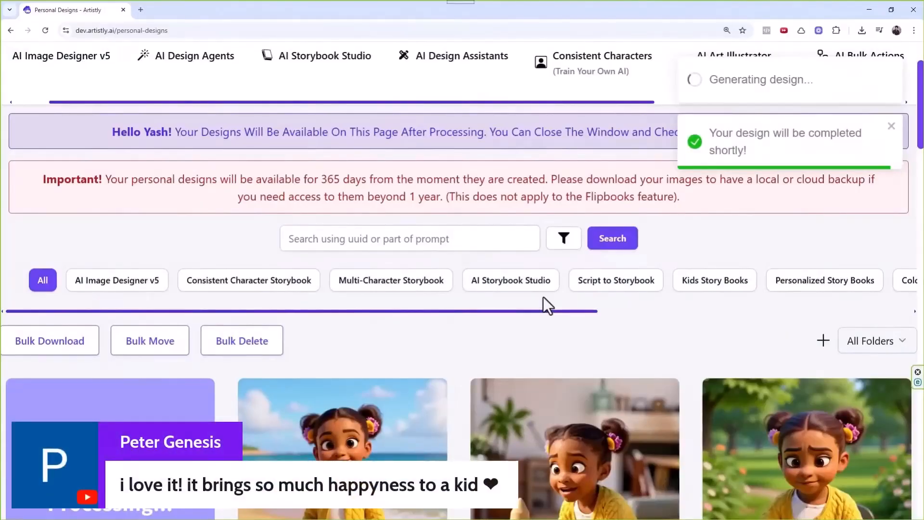
Return to AI Storybook Studio and choose the Idea To Storybook category.
scroll(543, 297, down, 10)
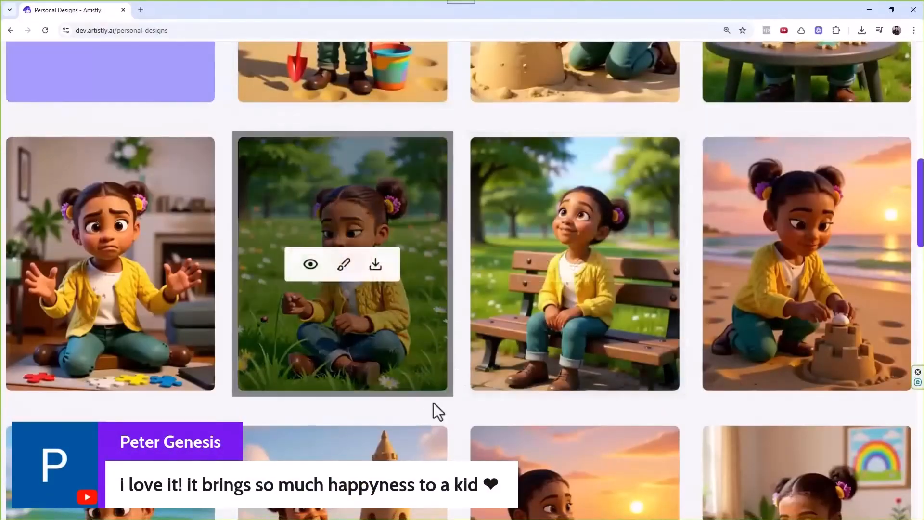
scroll(447, 395, down, 1)
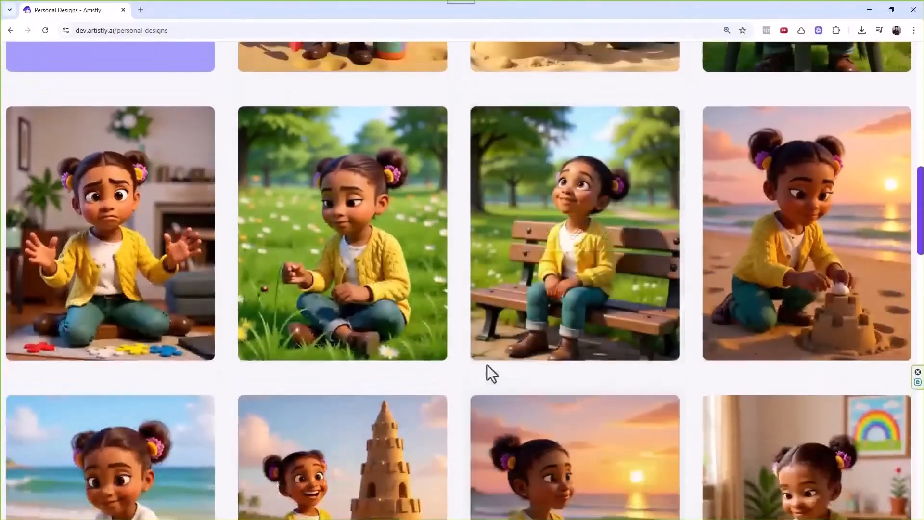
scroll(486, 364, up, 3)
scroll(482, 361, up, 8)
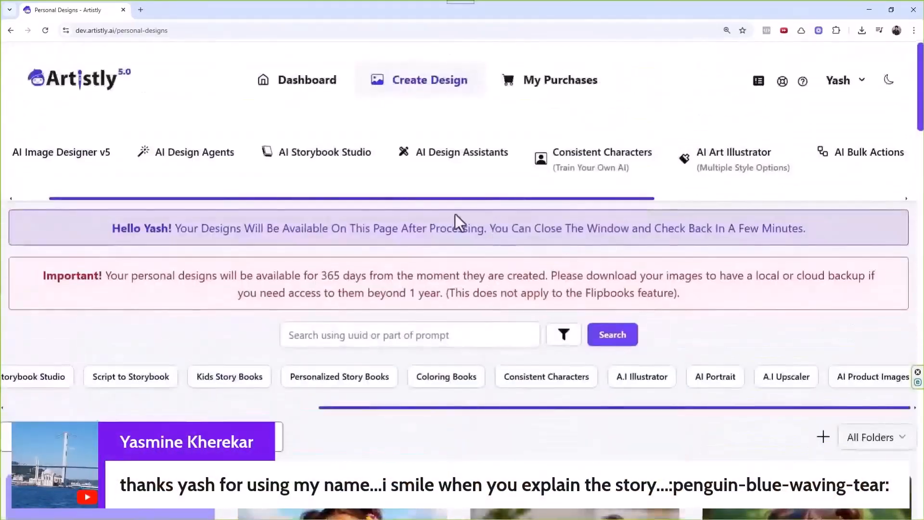
click(329, 171)
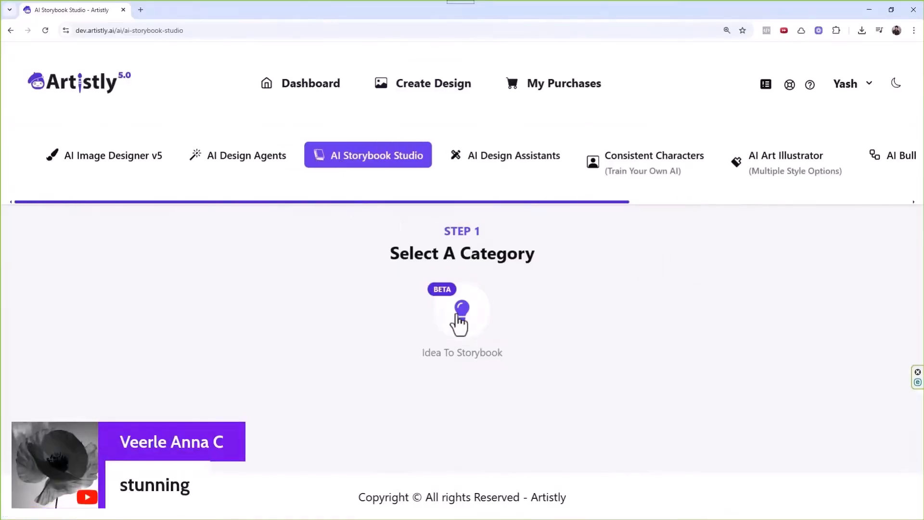
click(262, 166)
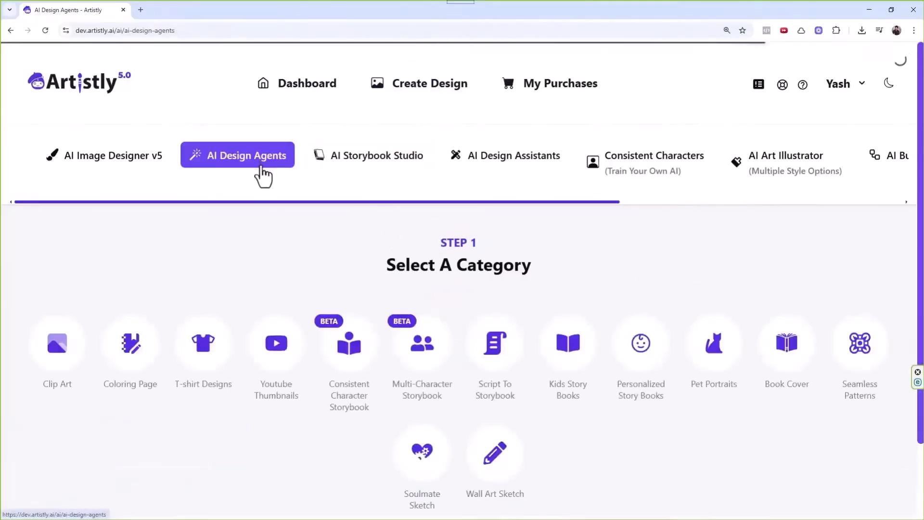
click(355, 159)
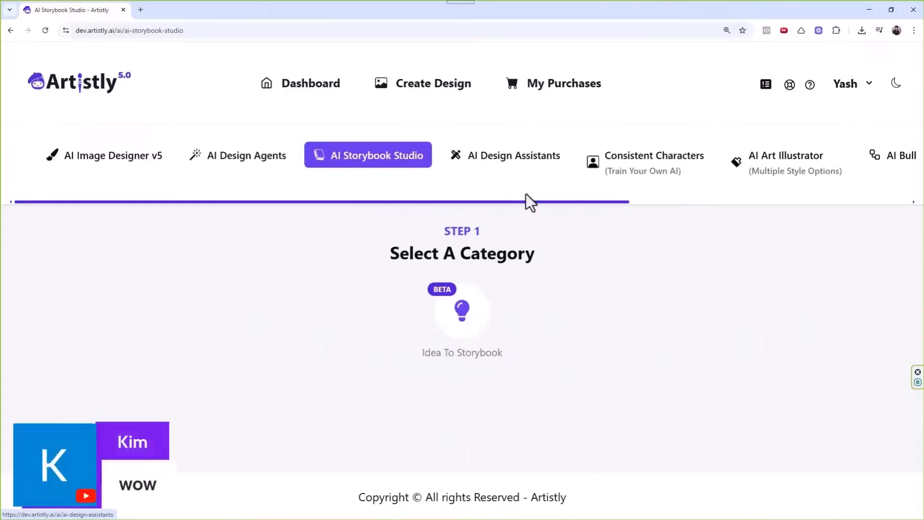
click(458, 318)
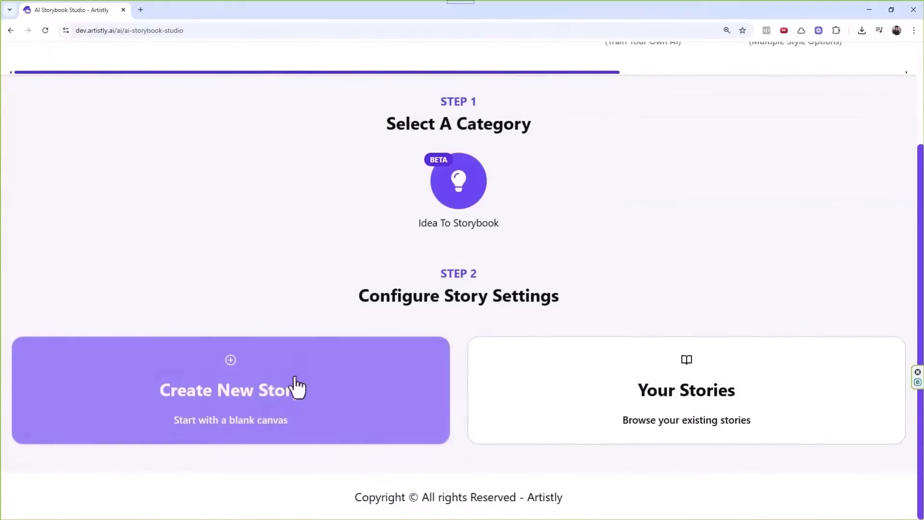
Start a new story using the uploaded yellow-shirt photo as the reference character.
click(295, 387)
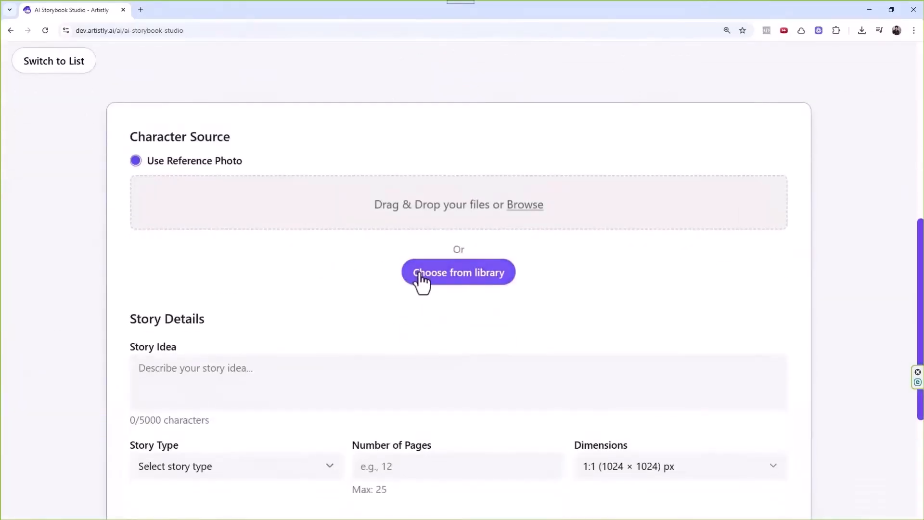
click(418, 273)
click(184, 136)
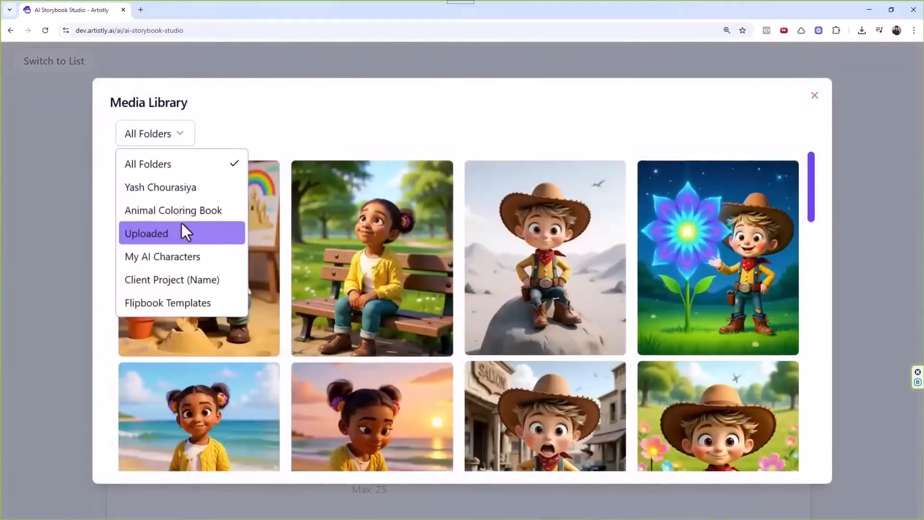
click(273, 134)
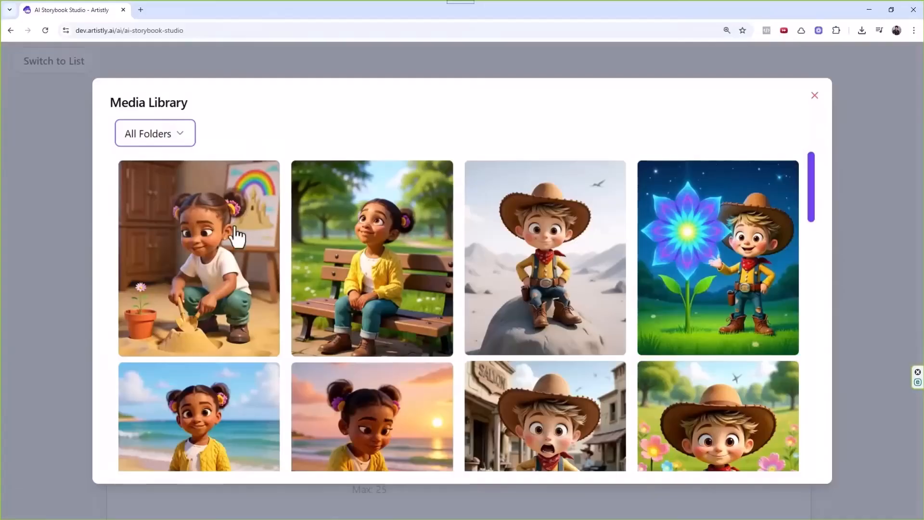
click(169, 134)
click(157, 235)
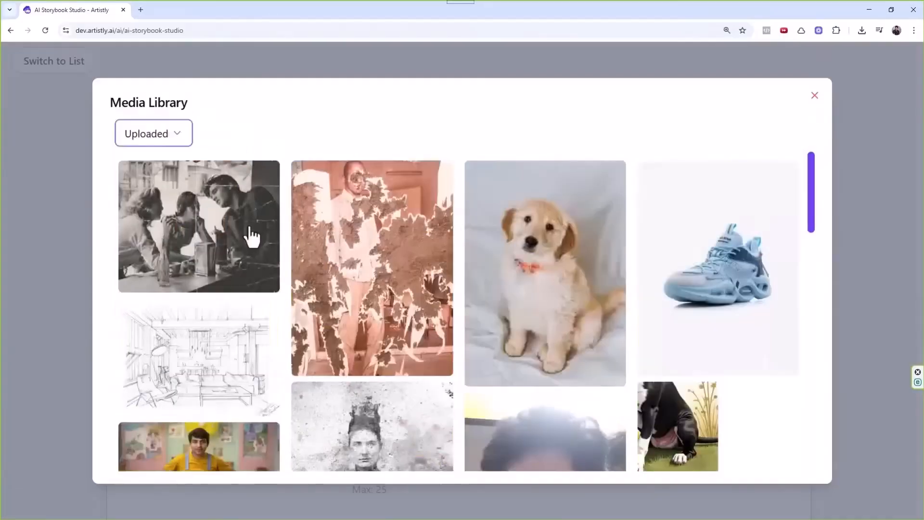
scroll(355, 241, down, 15)
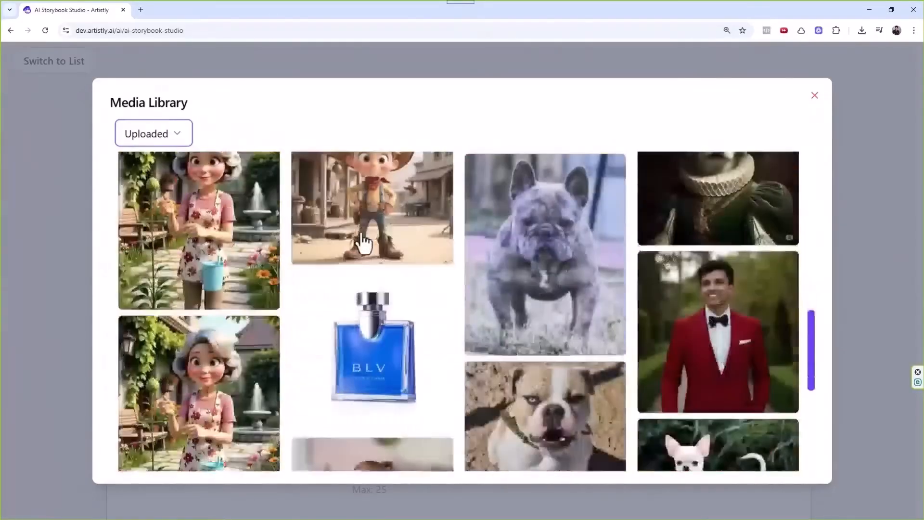
scroll(365, 243, down, 3)
scroll(364, 243, up, 10)
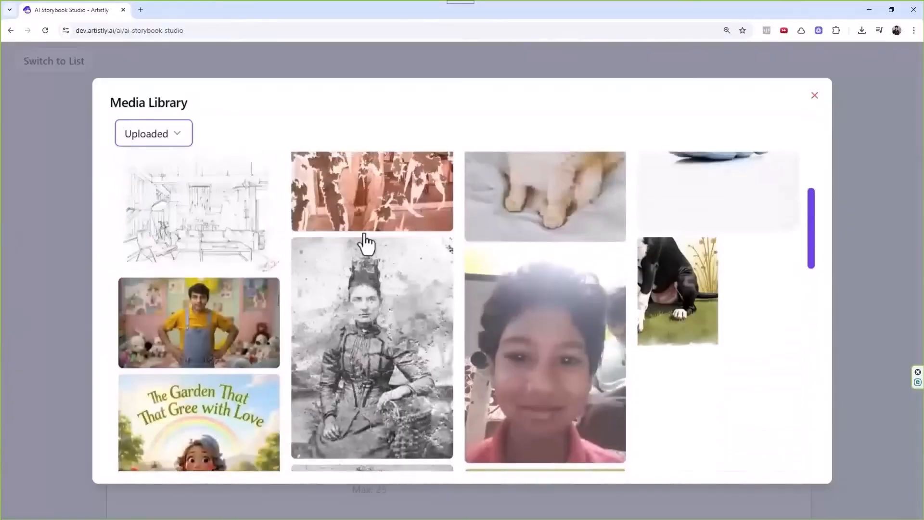
click(243, 329)
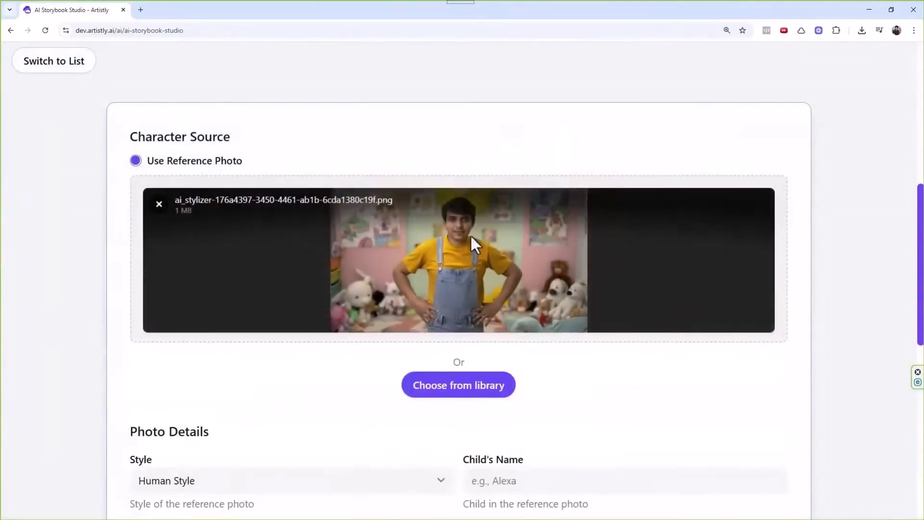
Keep Human Style for the reference photo and enter the child's name.
scroll(537, 264, down, 5)
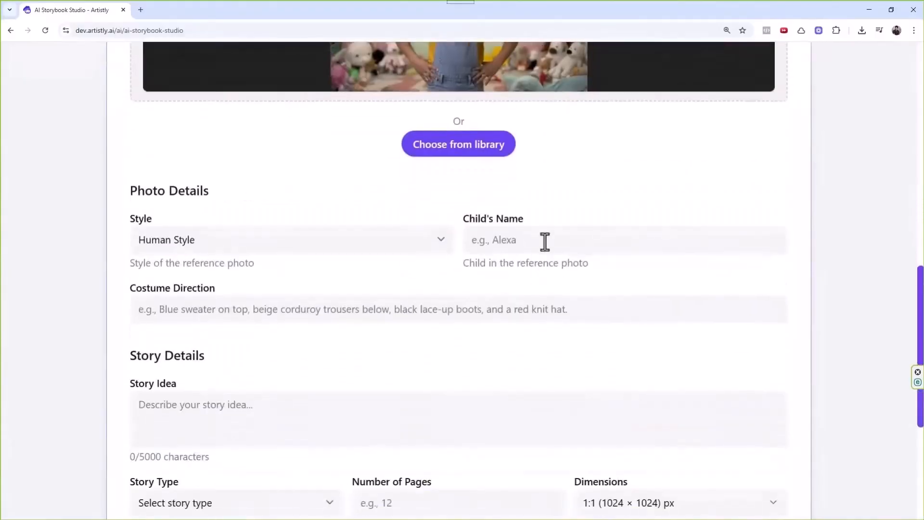
scroll(432, 143, up, 2)
scroll(617, 177, down, 3)
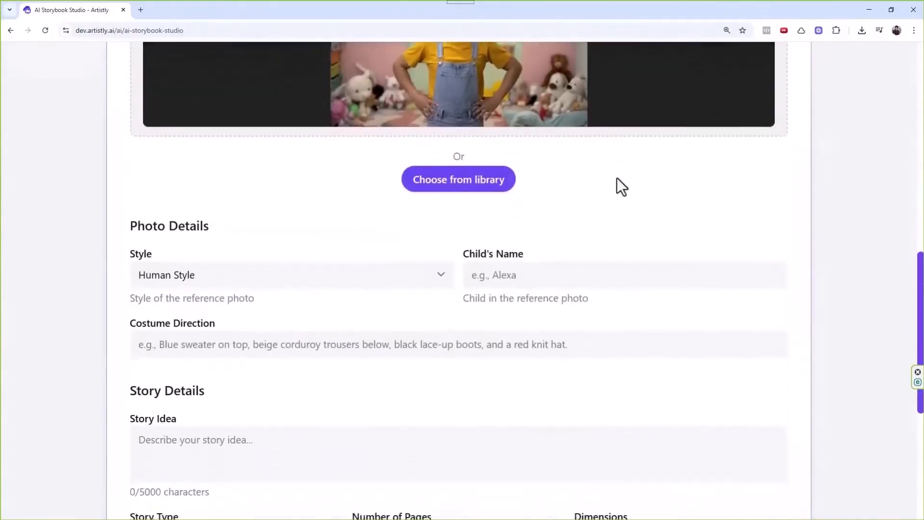
scroll(555, 183, down, 1)
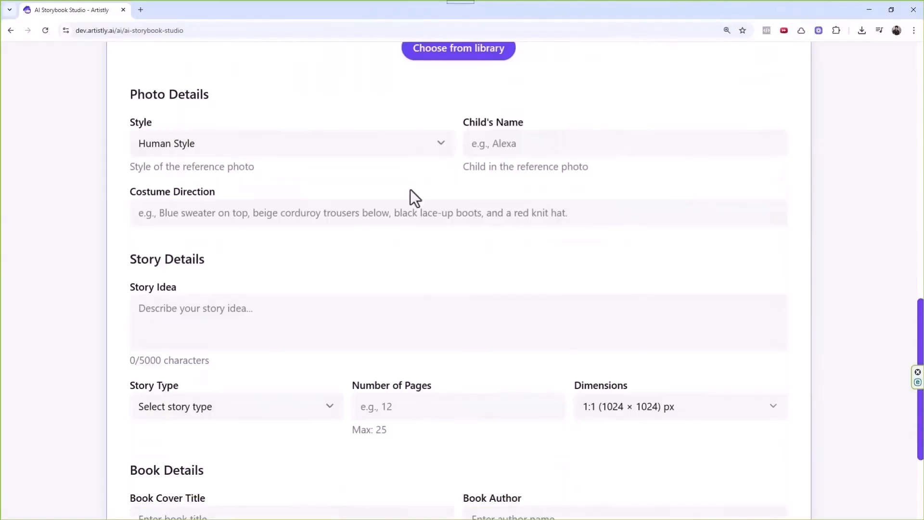
click(210, 143)
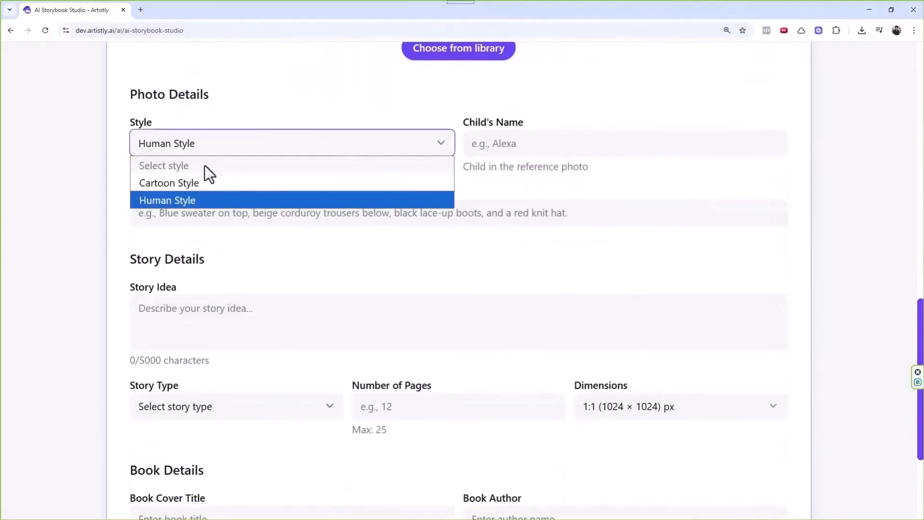
click(186, 197)
click(529, 149)
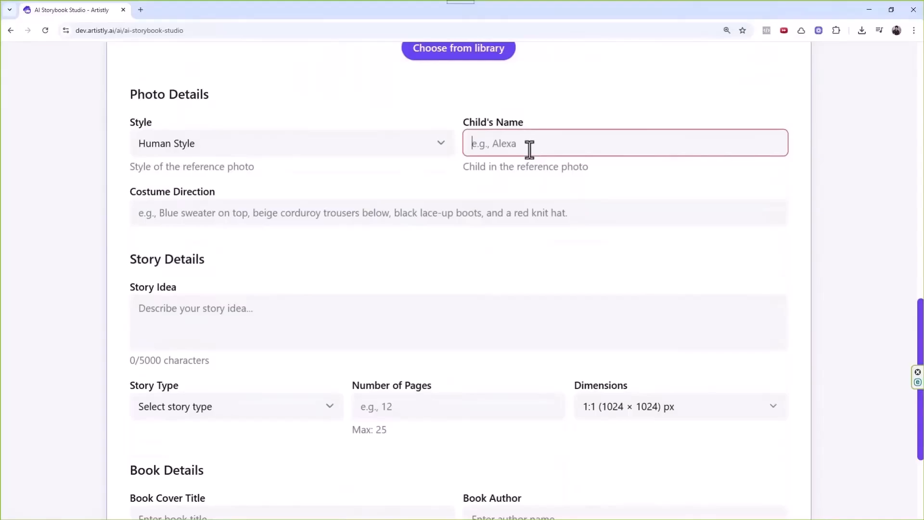
text(Yash)
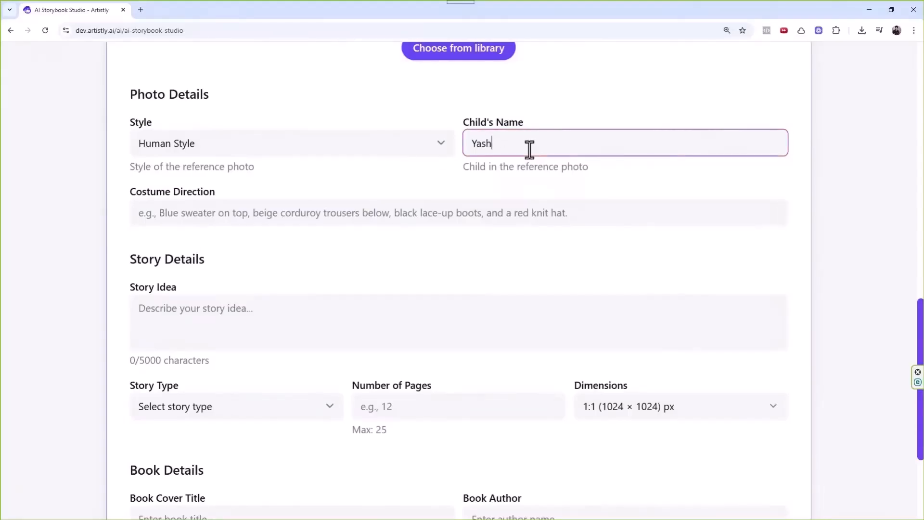
Set the costume direction to 'Blue sweater red jeans green shoes'.
click(420, 213)
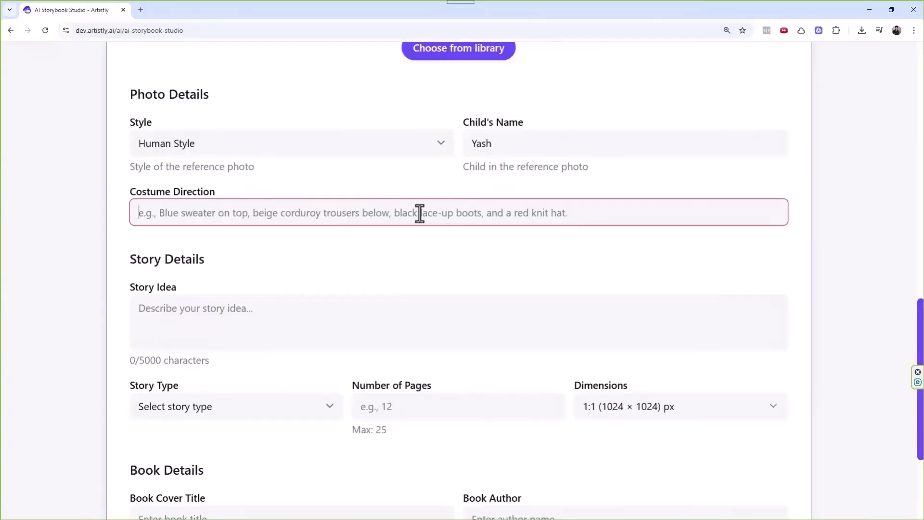
text(Blue)
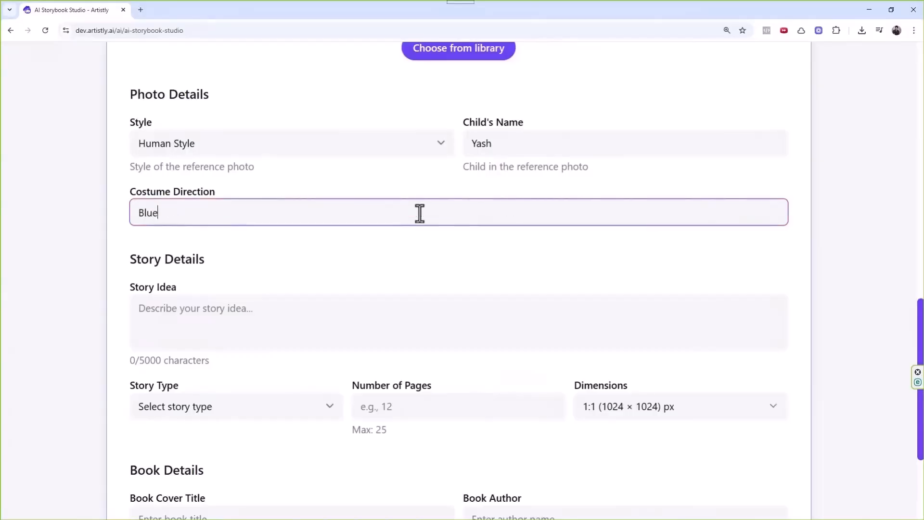
text( sweater red jeans gren shoee)
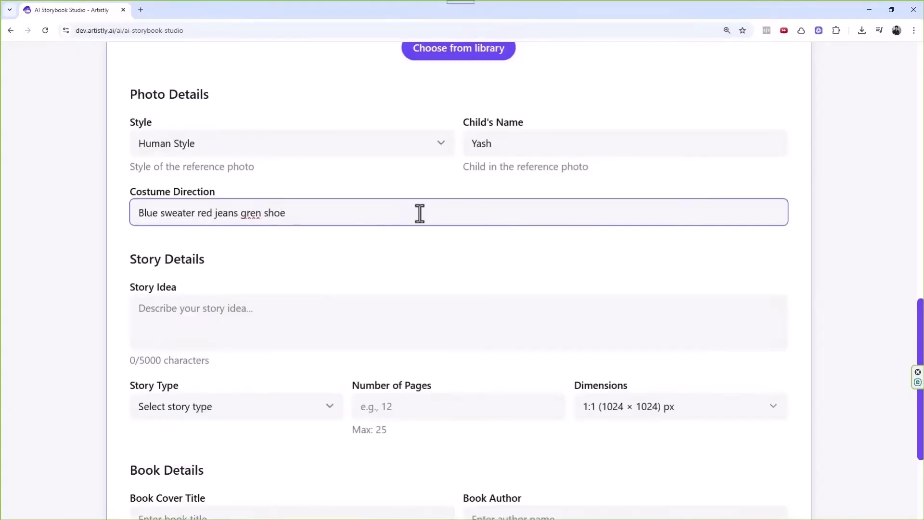
key(BackSpace)
key(BackSpace)
scroll(251, 251, down, 1)
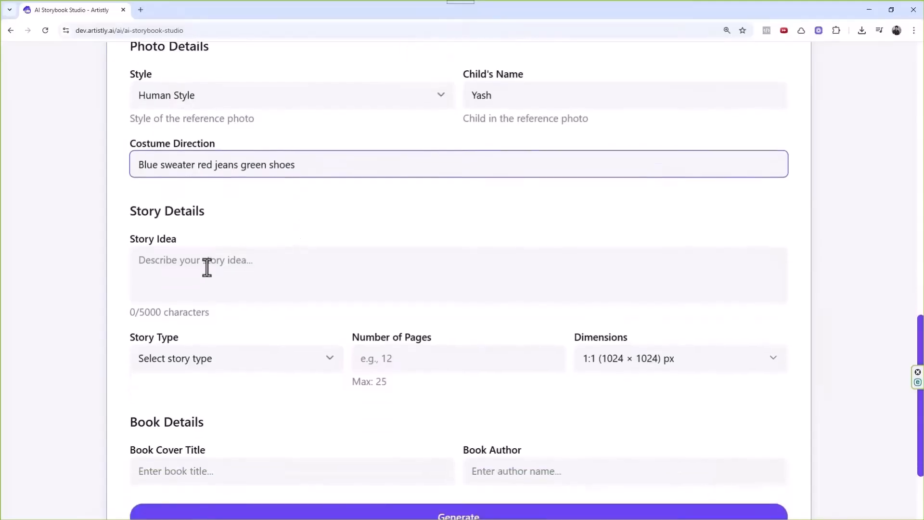
click(239, 260)
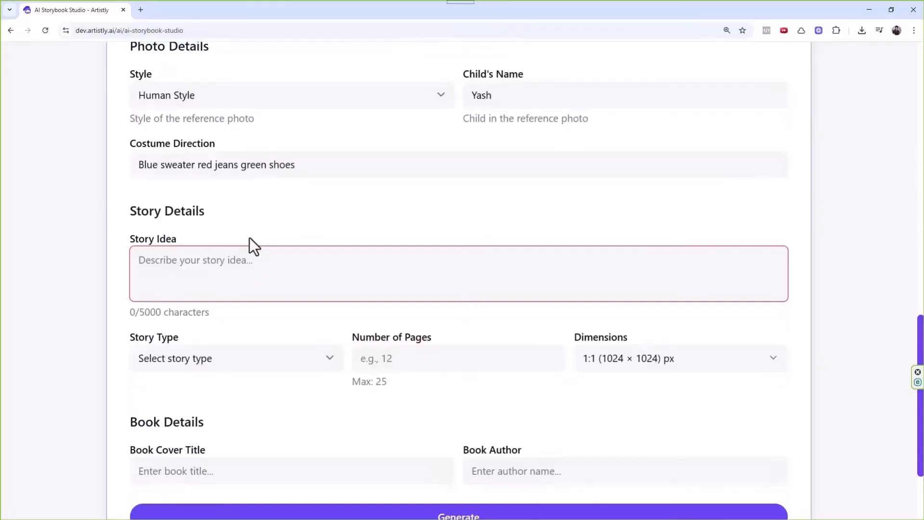
Write the story idea 'He learns the lesson of patience', fixing typos and the extra space.
text(Yash le)
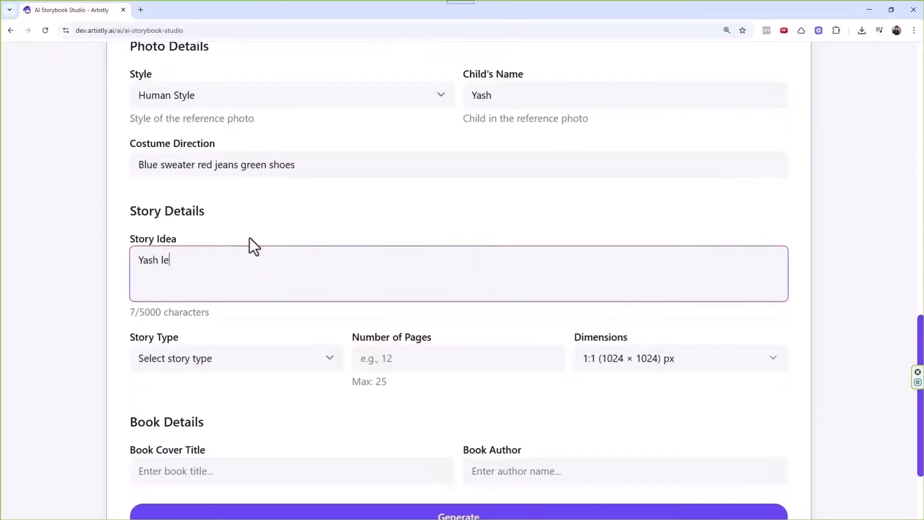
key(BackSpace)
key(BackSpace)
key(BackSpace)
key(BackSpace)
key(BackSpace)
key(BackSpace)
key(BackSpace)
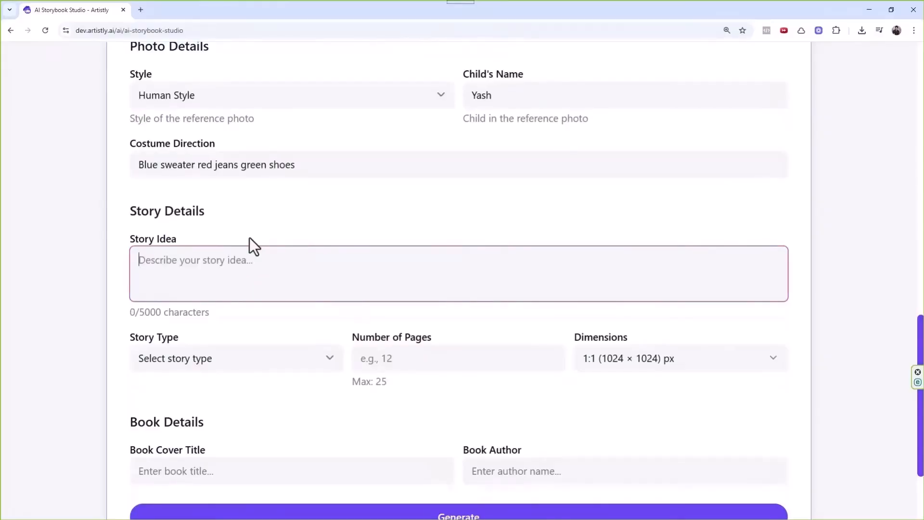
text(He le)
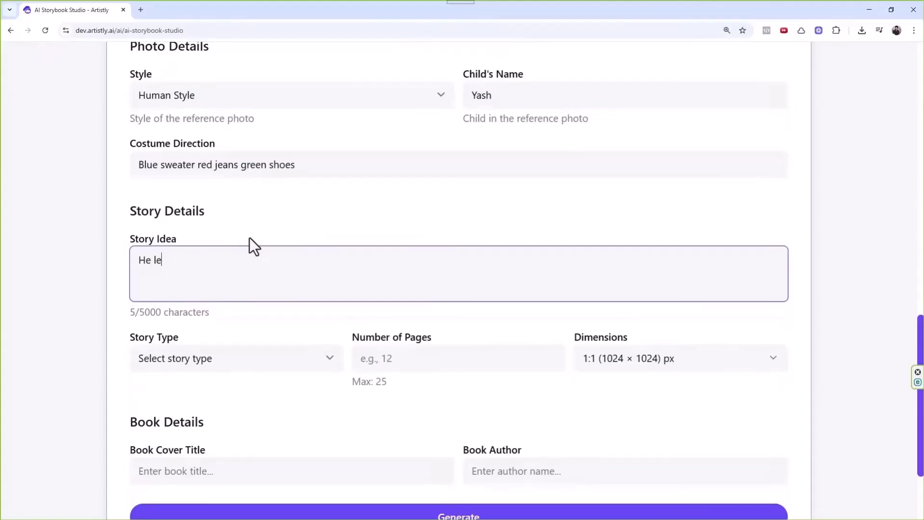
text(arns a)
key(BackSpace)
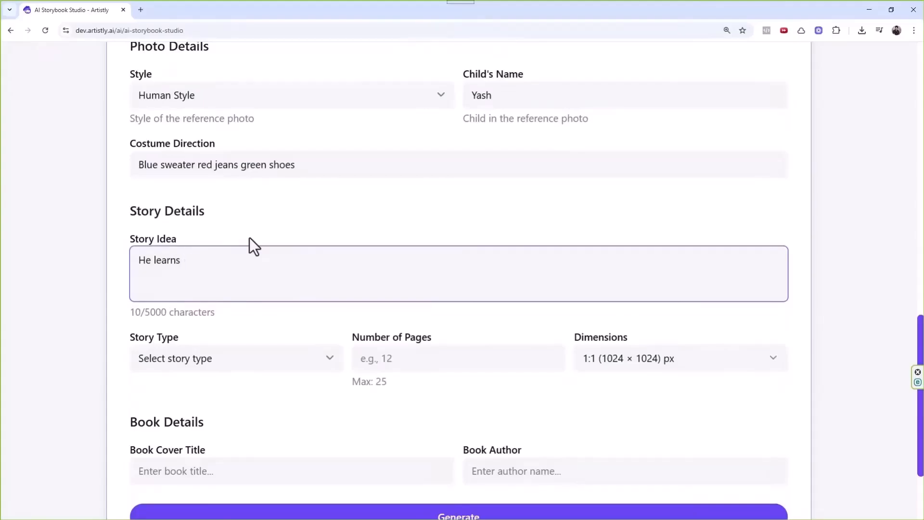
text(the lesson of patience)
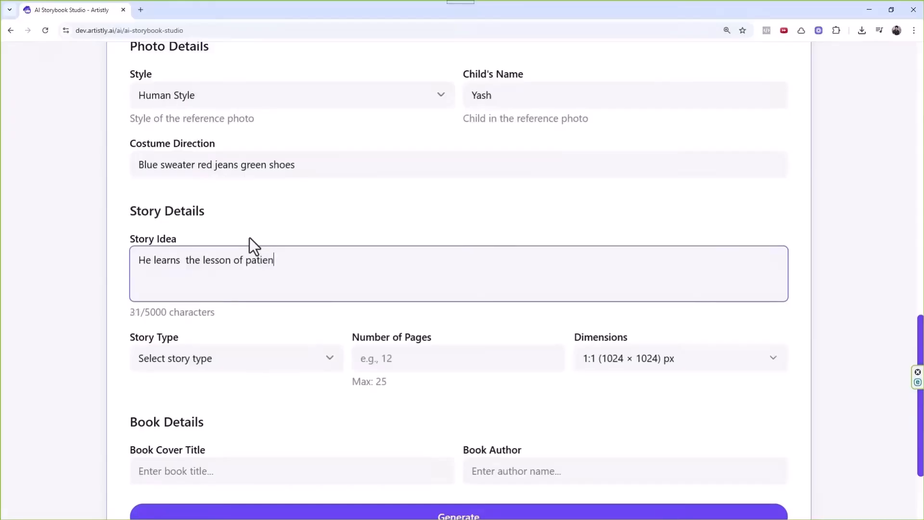
click(186, 260)
key(BackSpace)
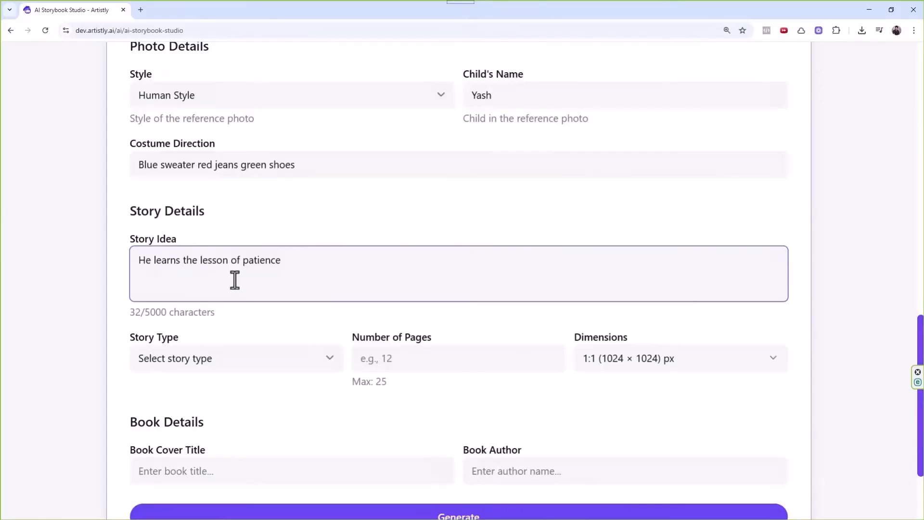
scroll(270, 217, down, 2)
Make it a 5-page Moral story with 4:5 (896 × 1088) page dimensions.
click(226, 265)
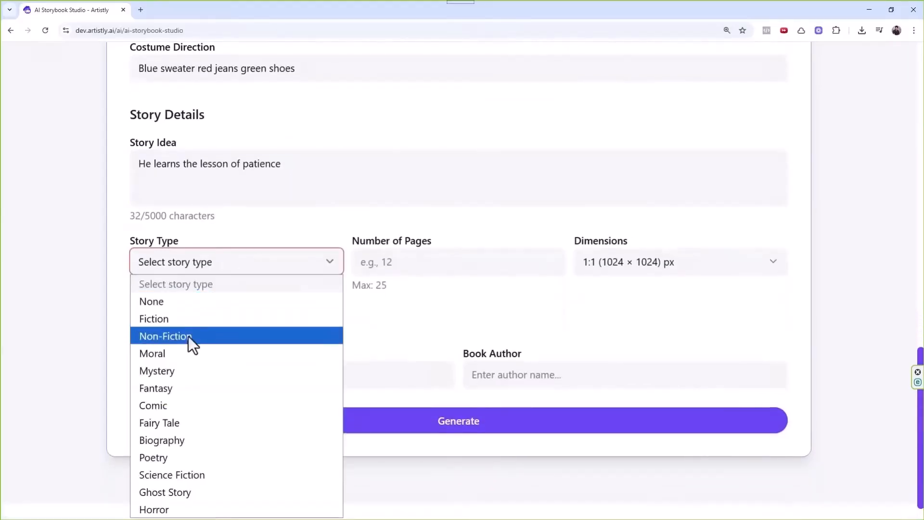
click(181, 351)
click(426, 261)
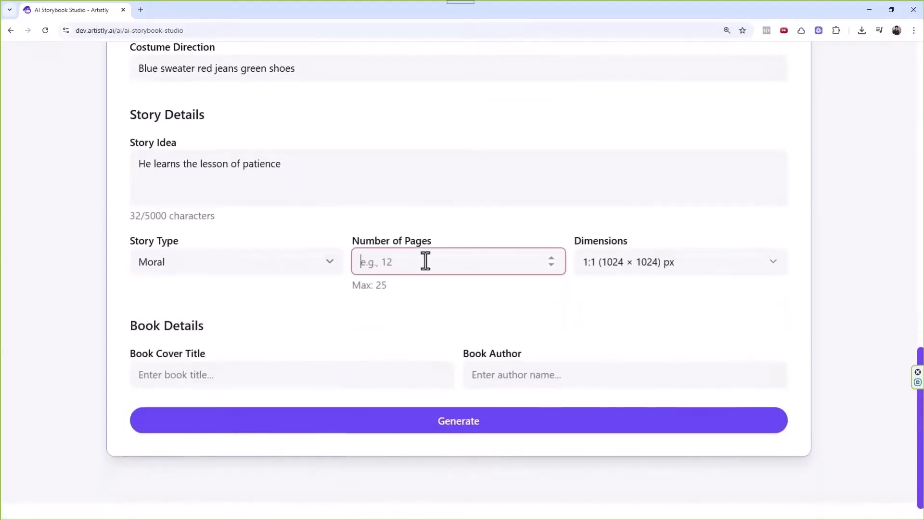
text(5)
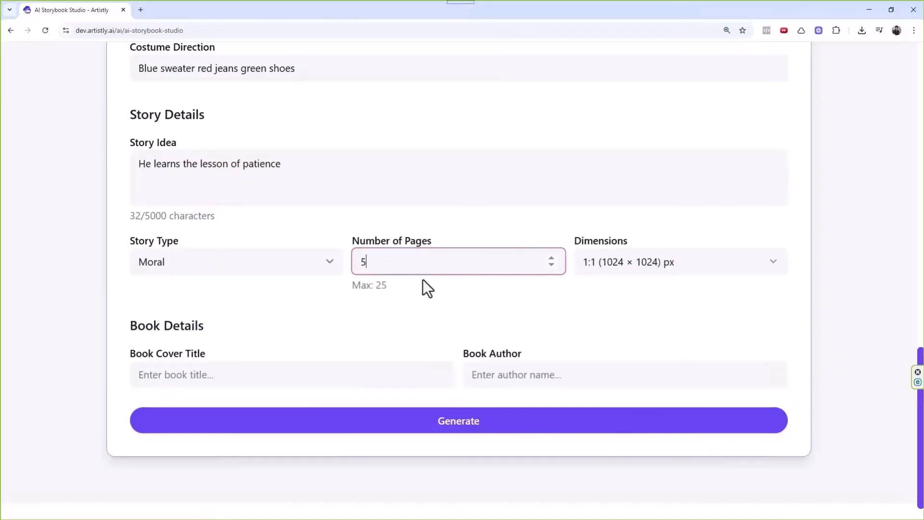
click(623, 269)
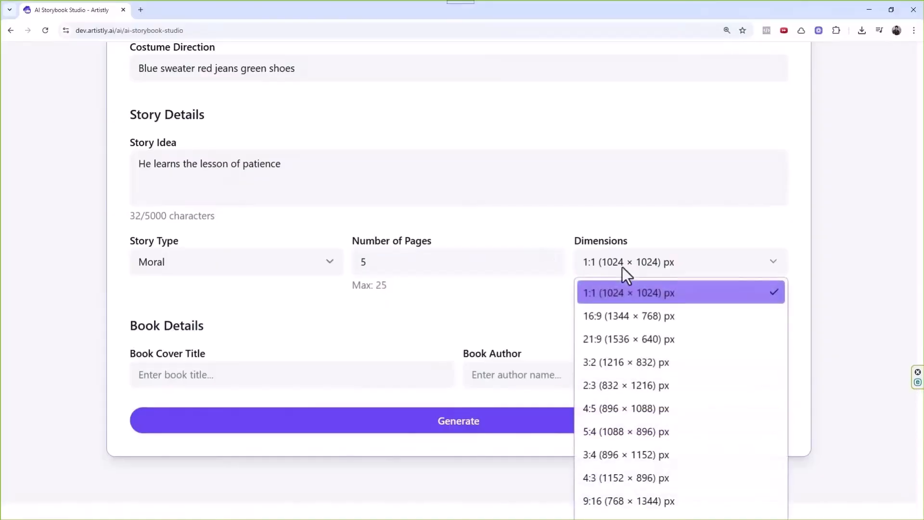
click(617, 406)
Title the cover 'Yash The Hero', add the book author's name, and generate the storybook.
click(387, 377)
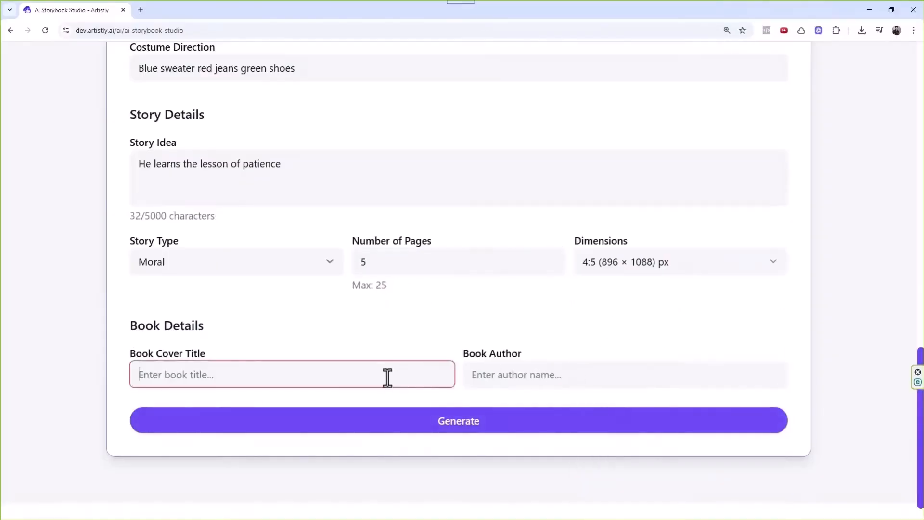
text(Yash Th)
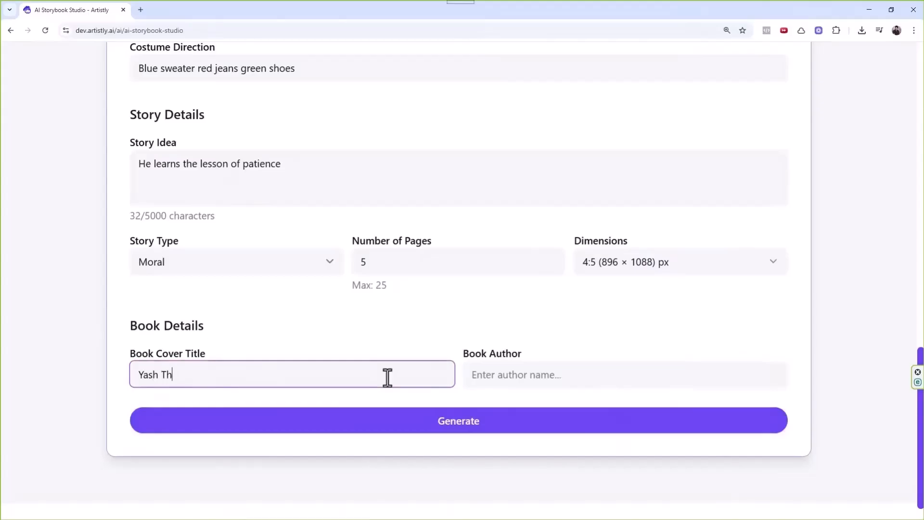
text(ee)
key(BackSpace)
text(Hero)
click(605, 376)
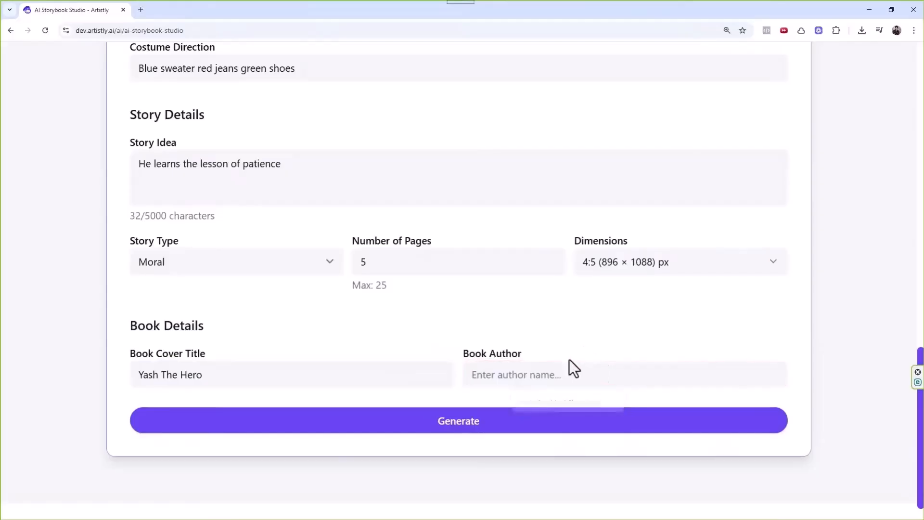
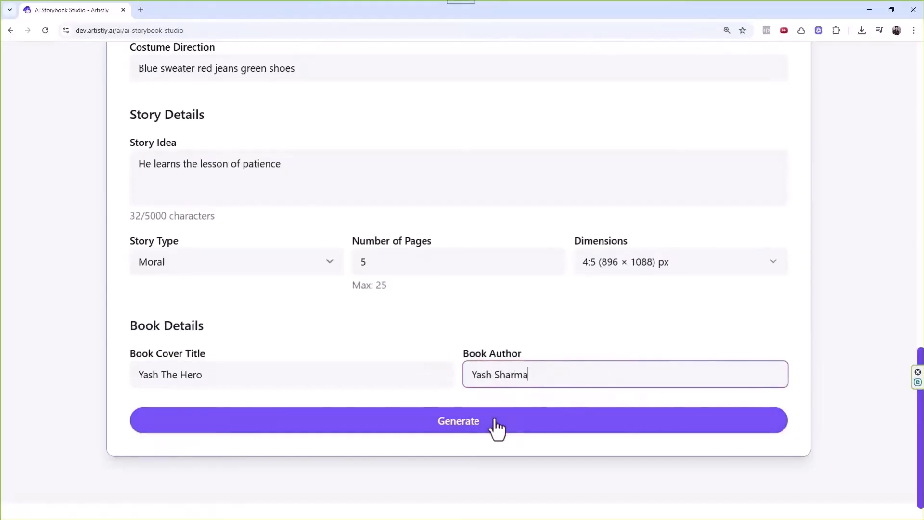
click(495, 427)
Inspect the design prompt of a processing story page, then close its details.
scroll(550, 395, up, 2)
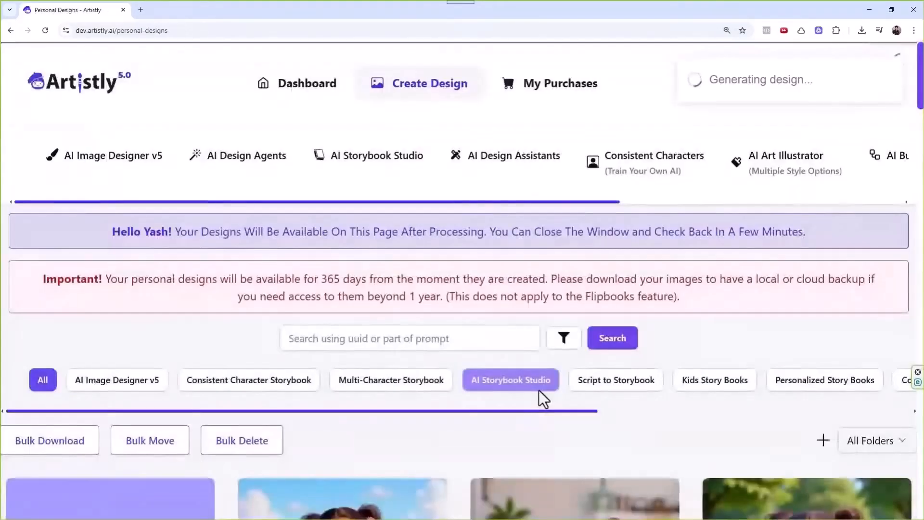
scroll(525, 394, right, 5)
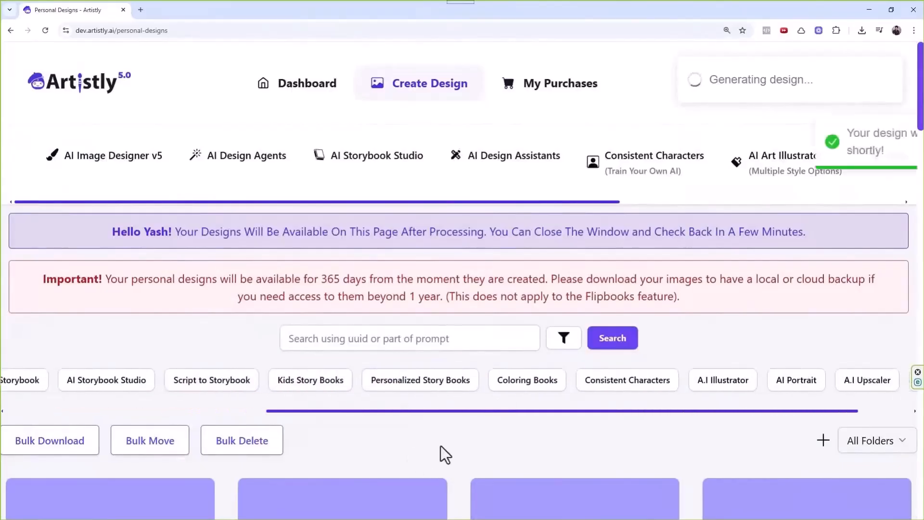
scroll(445, 476, down, 5)
scroll(443, 337, down, 5)
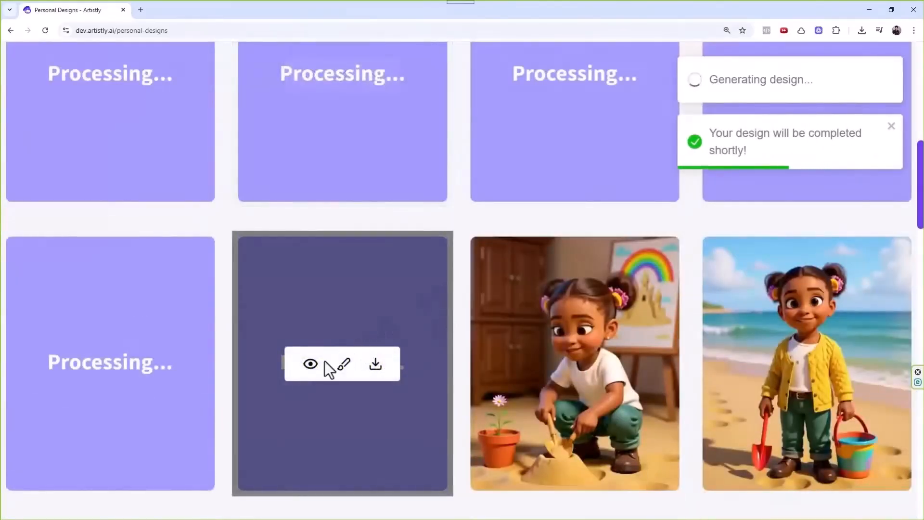
click(311, 364)
scroll(499, 288, down, 7)
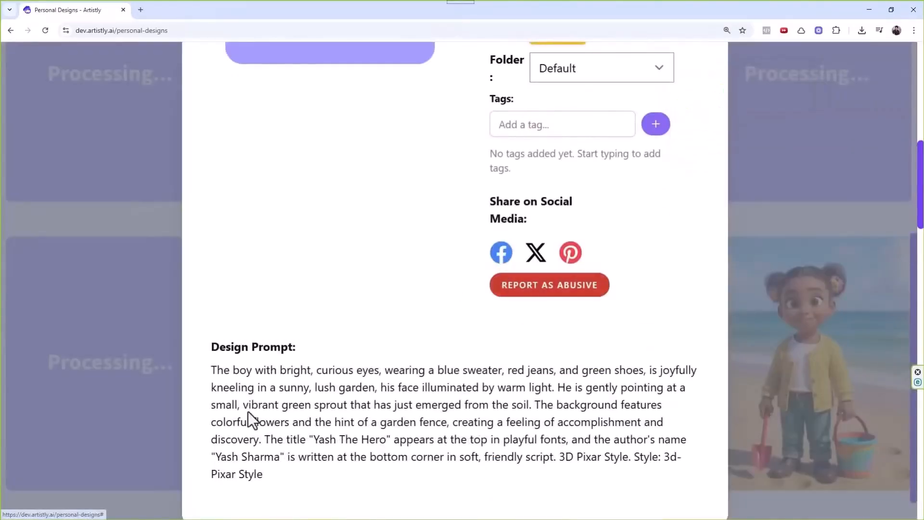
drag(216, 371, 280, 472)
scroll(488, 302, up, 7)
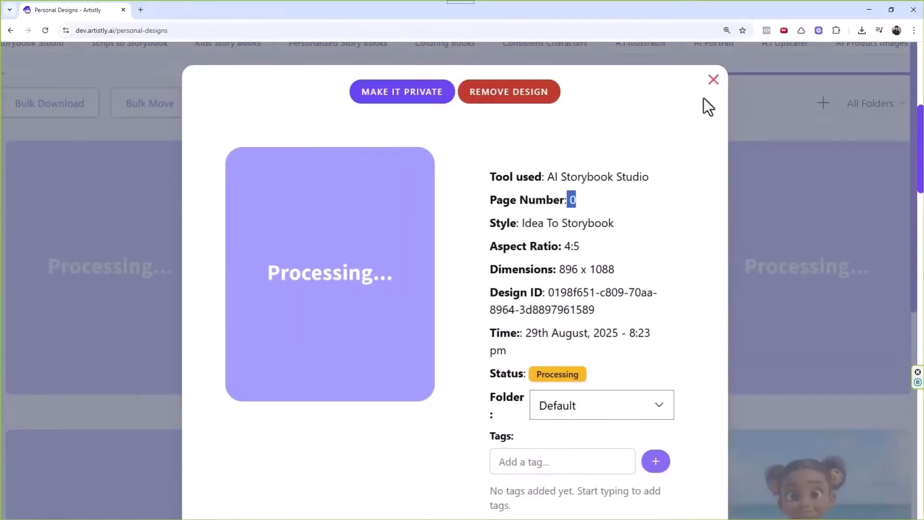
click(713, 81)
Browse the gallery as the first garden illustration of the boy finishes rendering.
scroll(406, 312, down, 3)
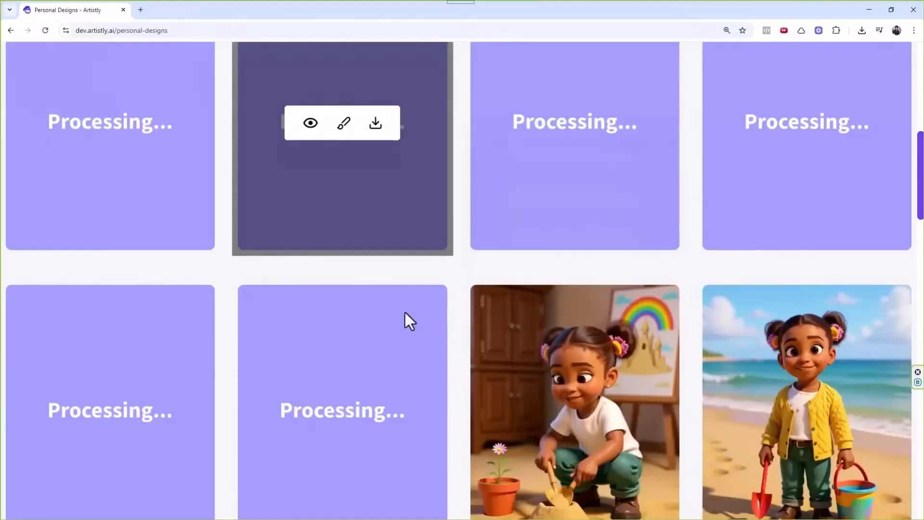
scroll(405, 312, up, 8)
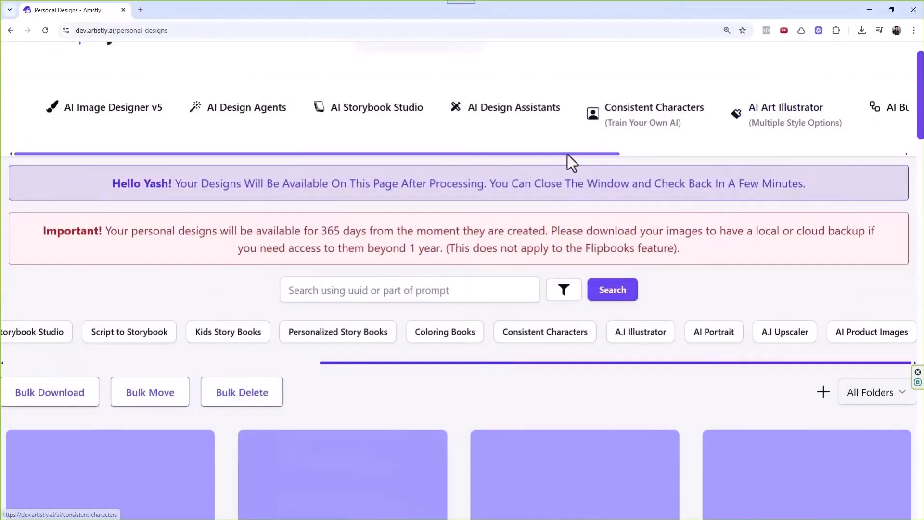
drag(568, 154, 815, 159)
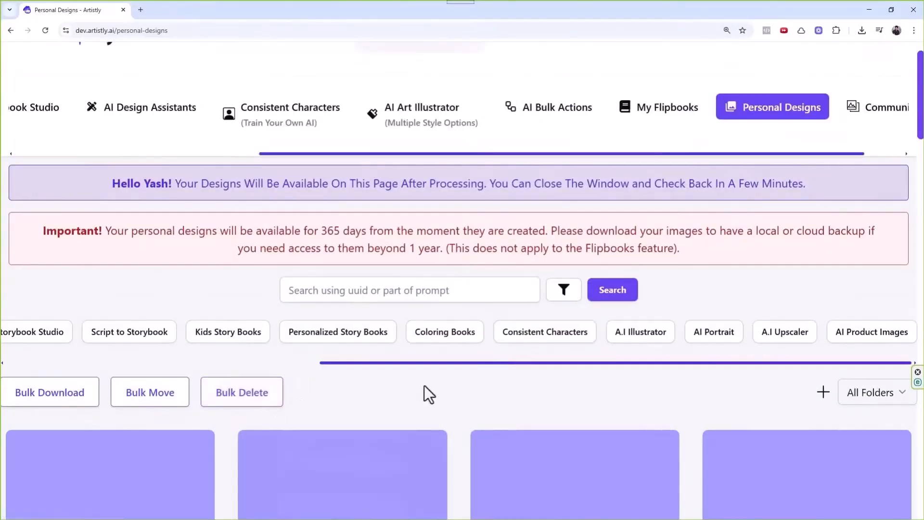
drag(446, 362, 121, 361)
scroll(453, 371, down, 2)
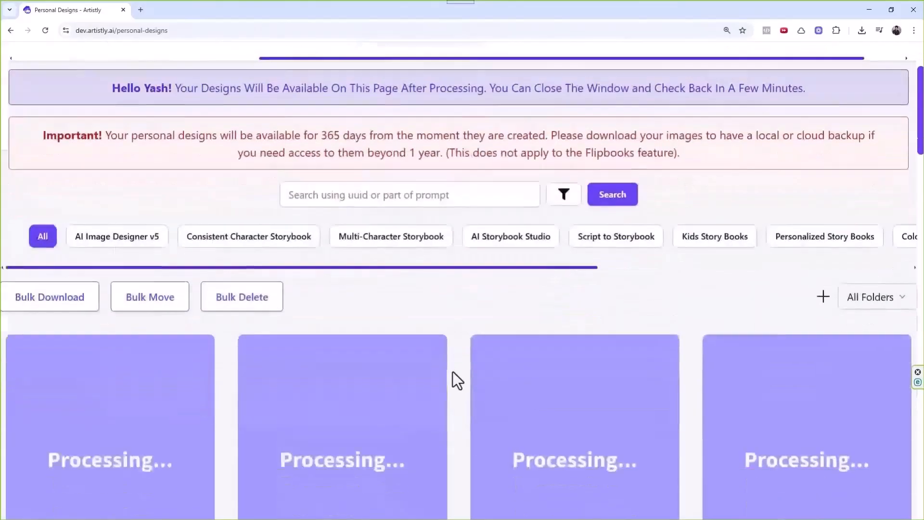
scroll(452, 371, down, 3)
scroll(444, 245, up, 3)
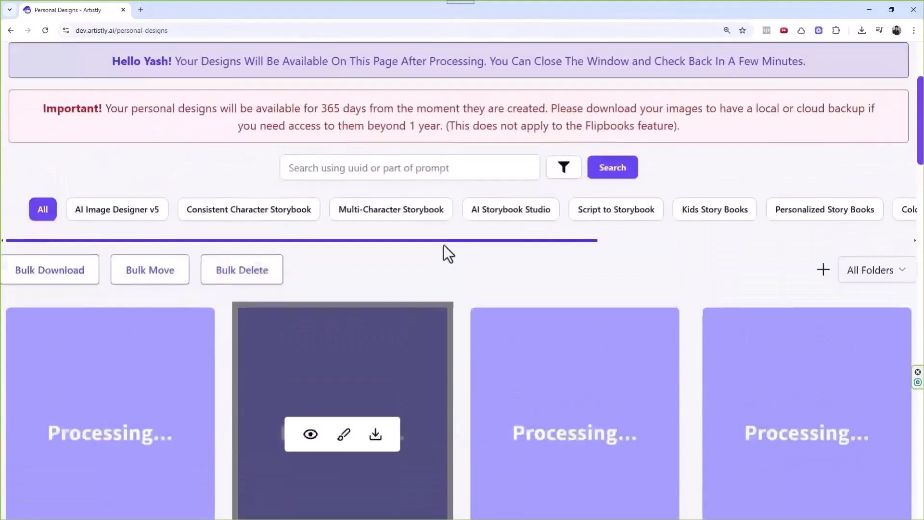
scroll(407, 299, down, 8)
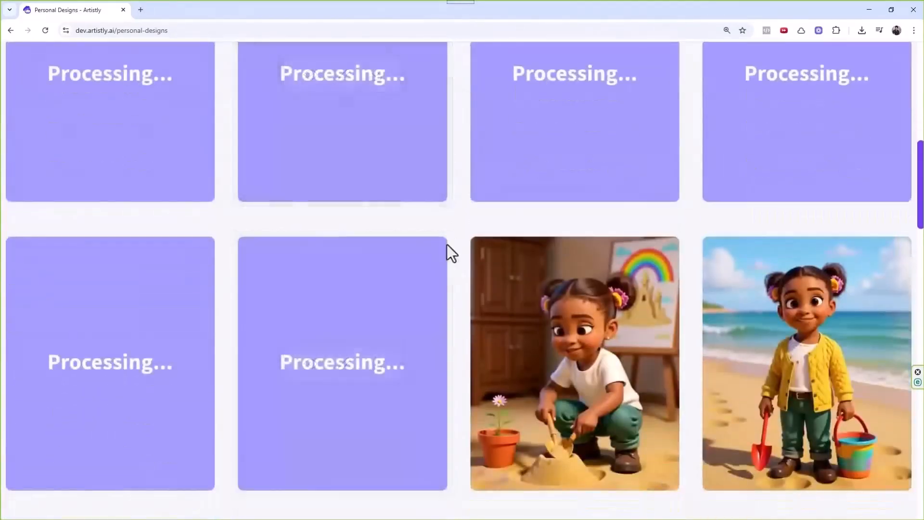
scroll(448, 245, up, 3)
scroll(456, 322, down, 2)
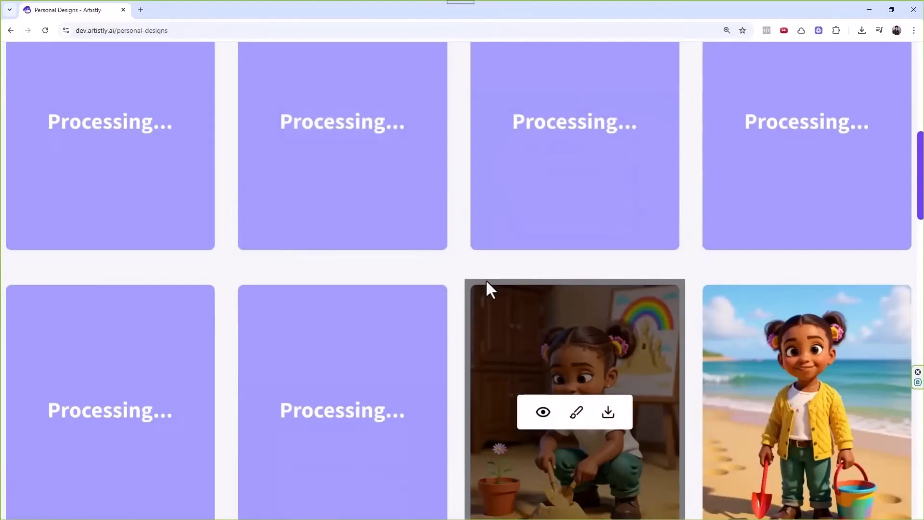
scroll(354, 260, up, 4)
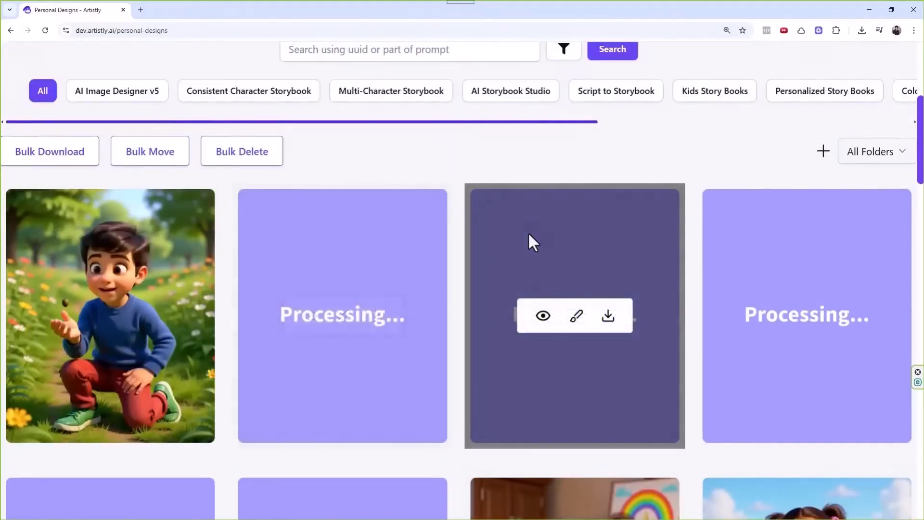
Check the first finished page's details, then review the seed, watering, digging and bench pages.
click(79, 316)
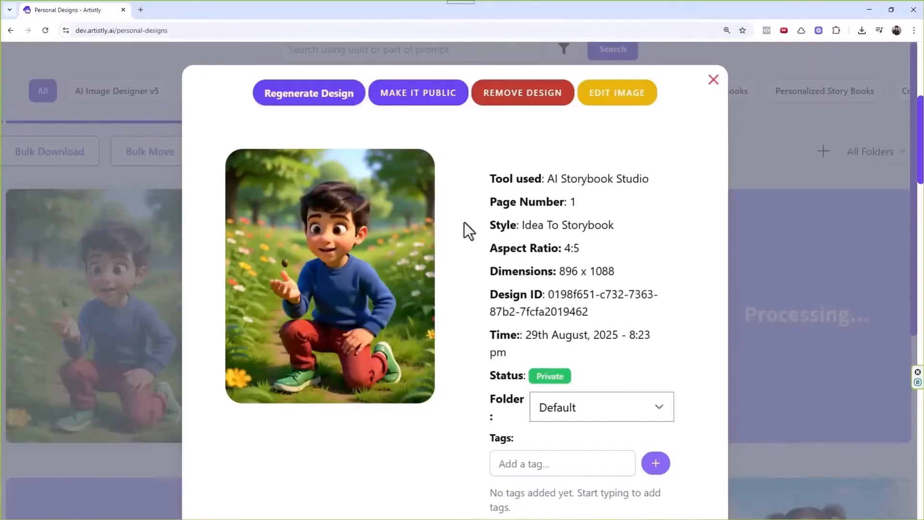
click(713, 81)
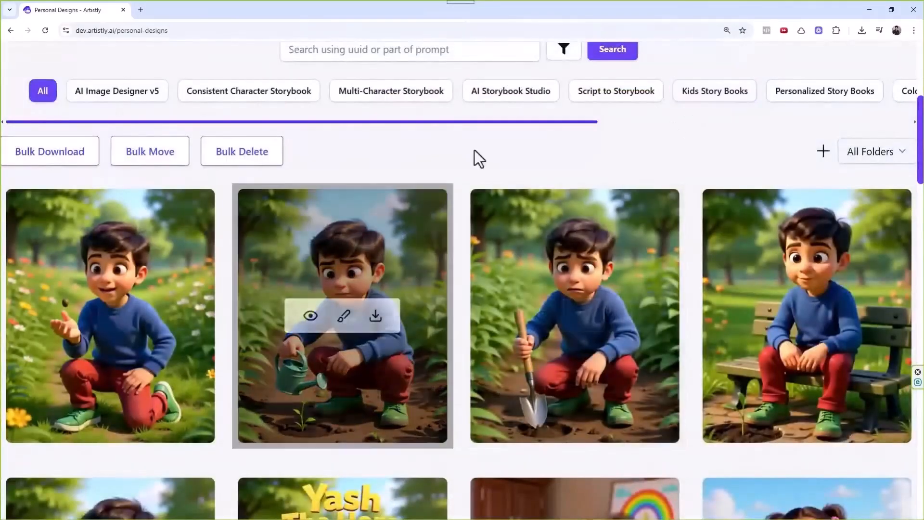
scroll(474, 149, down, 4)
scroll(501, 180, down, 1)
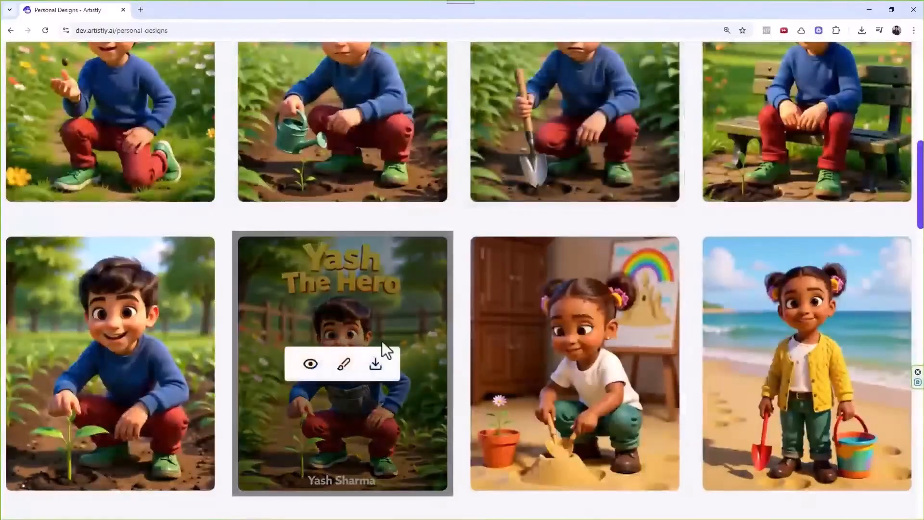
scroll(557, 287, up, 2)
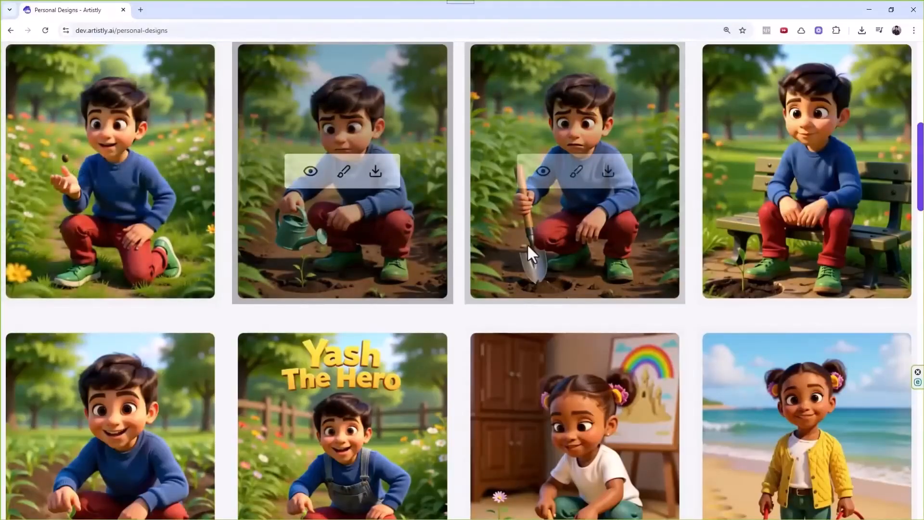
scroll(527, 243, down, 2)
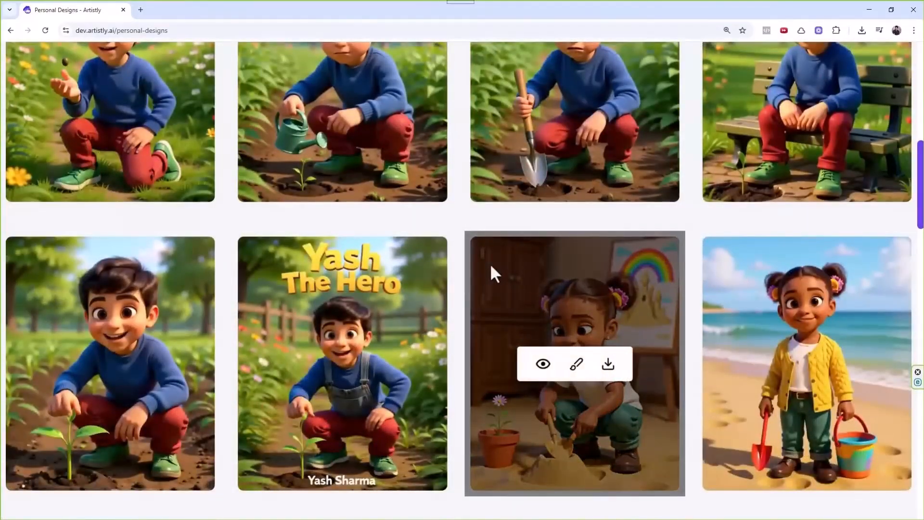
scroll(380, 253, up, 4)
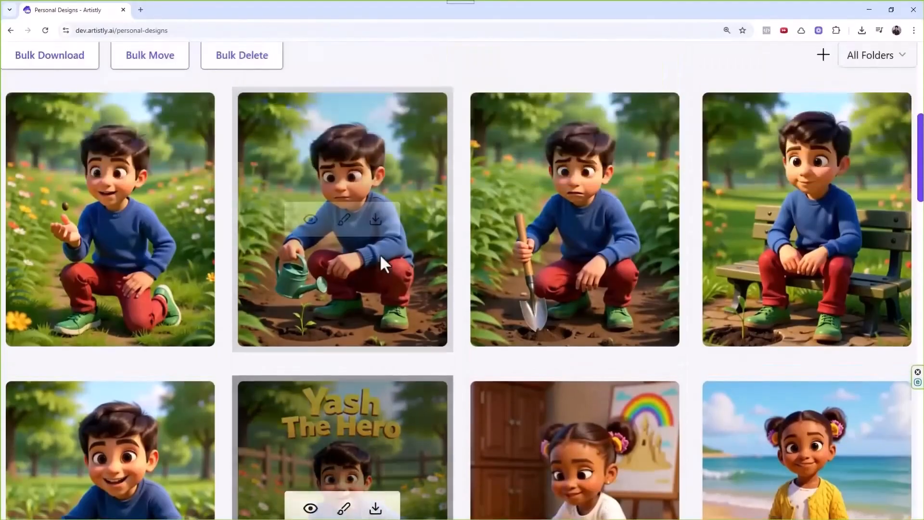
scroll(332, 174, up, 2)
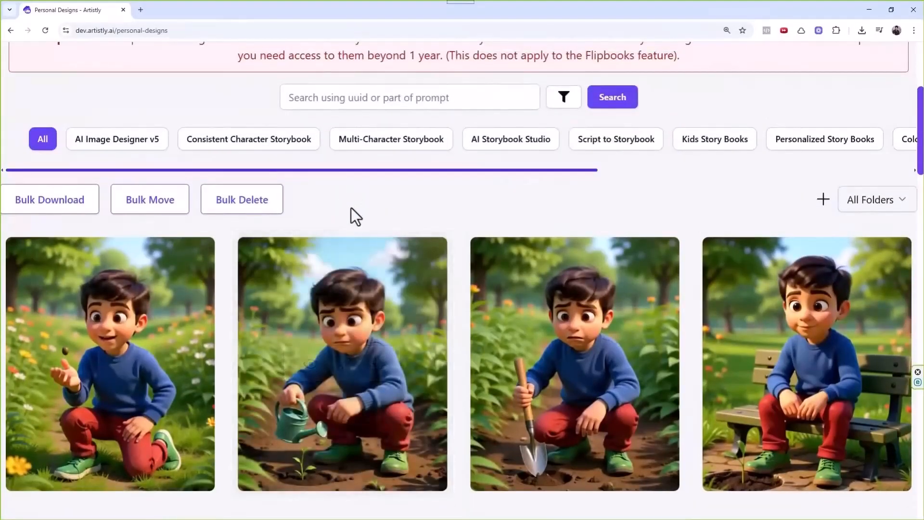
scroll(355, 200, up, 2)
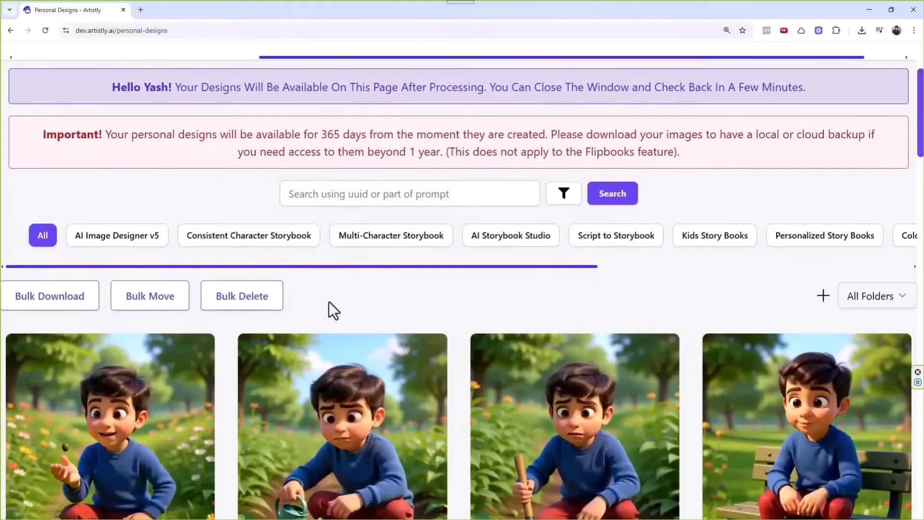
Filter to AI Storybook Studio designs and select the boy's five story pages for a flipbook.
drag(348, 271, 351, 270)
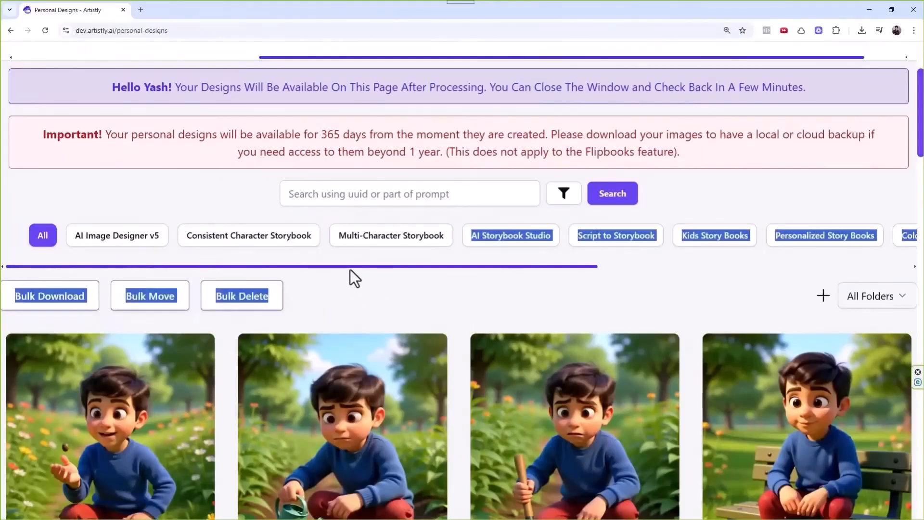
click(340, 278)
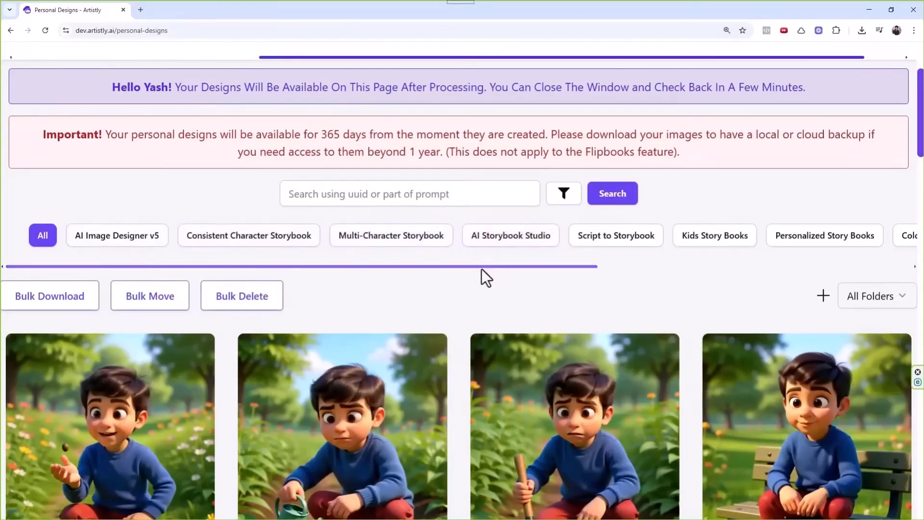
drag(481, 269, 413, 260)
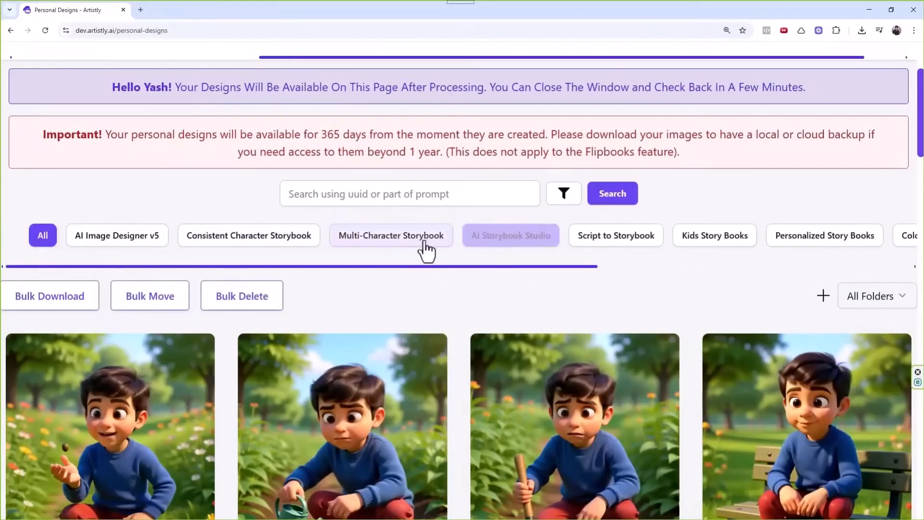
click(351, 239)
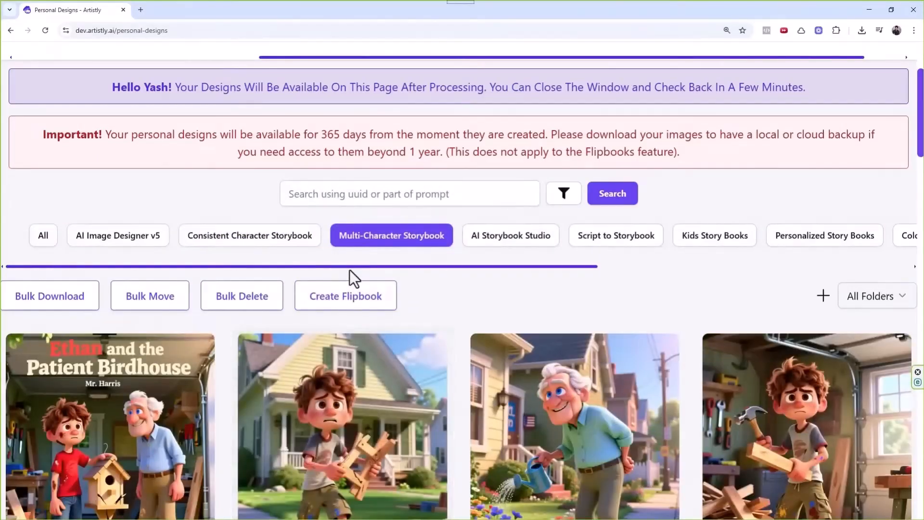
click(50, 236)
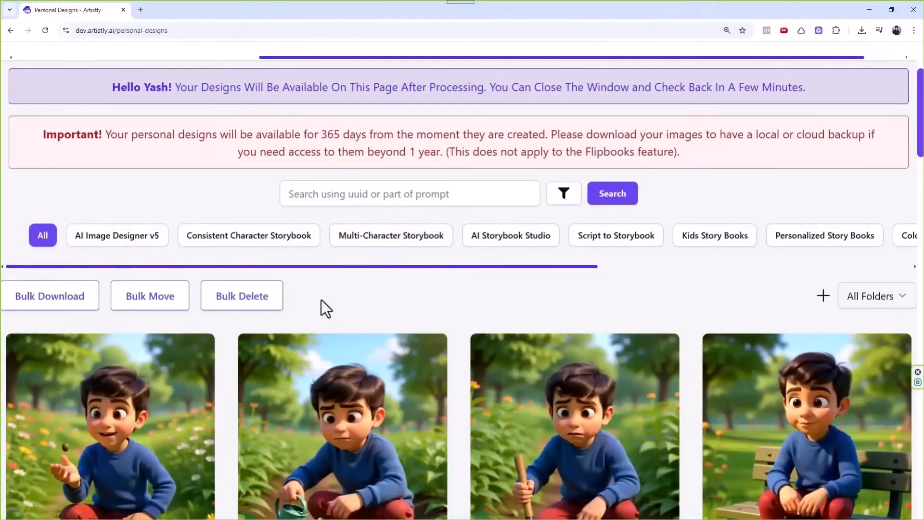
click(495, 244)
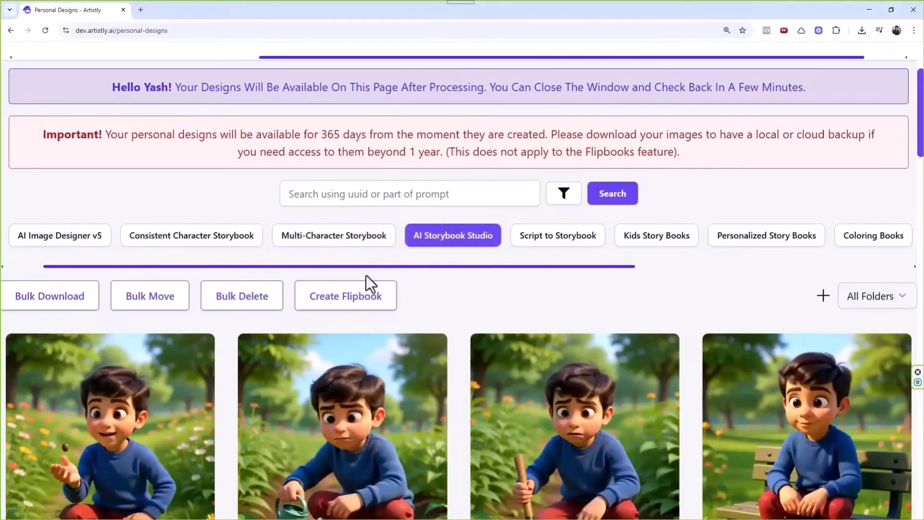
click(362, 294)
click(247, 331)
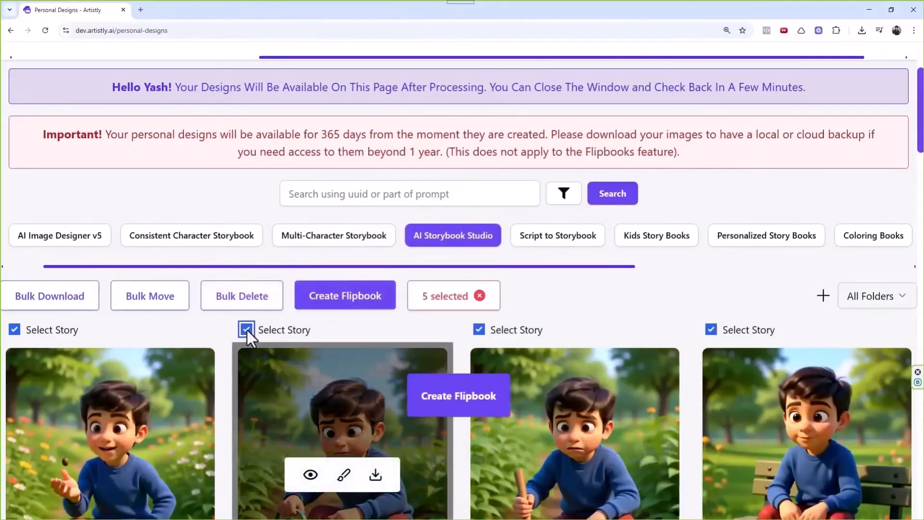
Set up the flipbook in English, reviewing narration voices without choosing one.
click(451, 398)
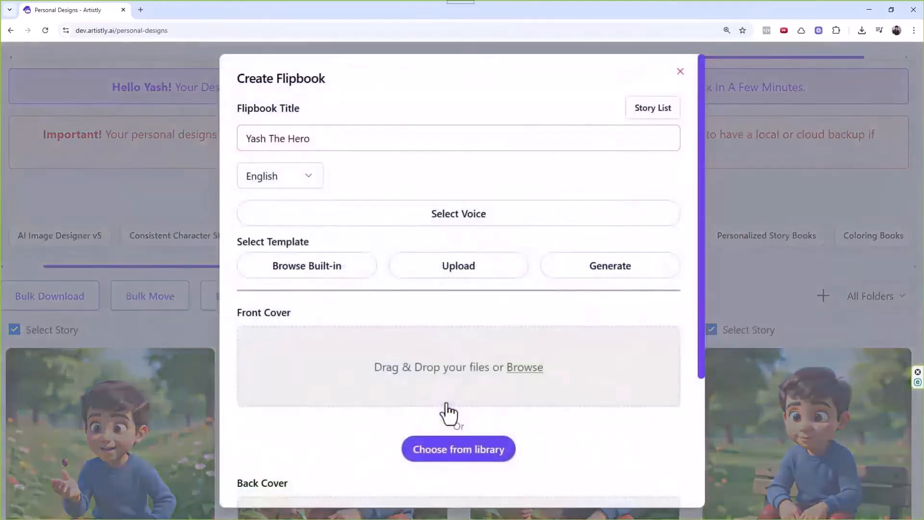
click(279, 183)
click(279, 183)
click(439, 219)
scroll(507, 226, down, 10)
scroll(511, 224, down, 12)
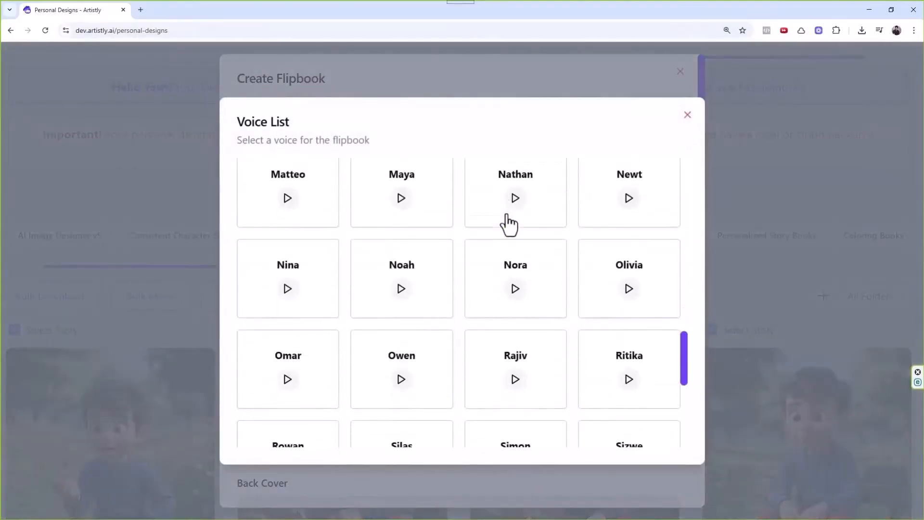
click(687, 116)
Use the Blank template and The Hero cover image, generate the flipbook, and open another for reading.
click(338, 272)
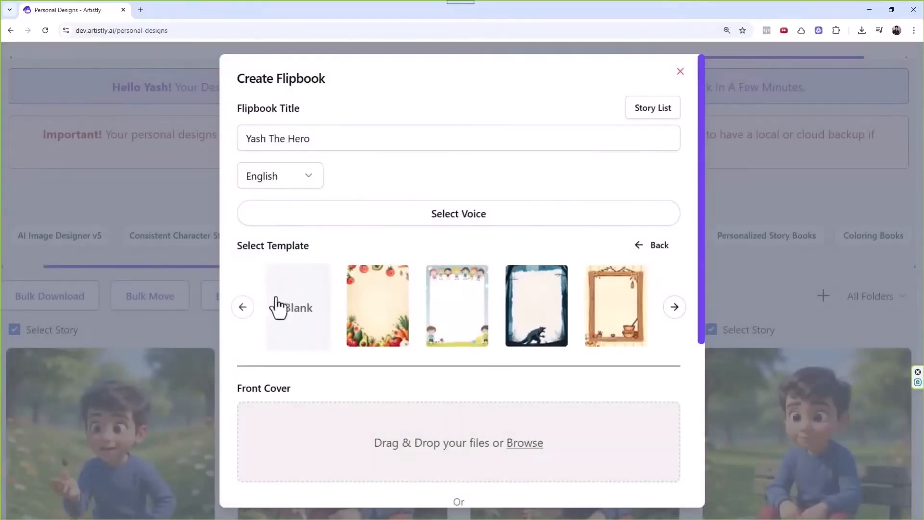
click(302, 316)
scroll(495, 321, down, 3)
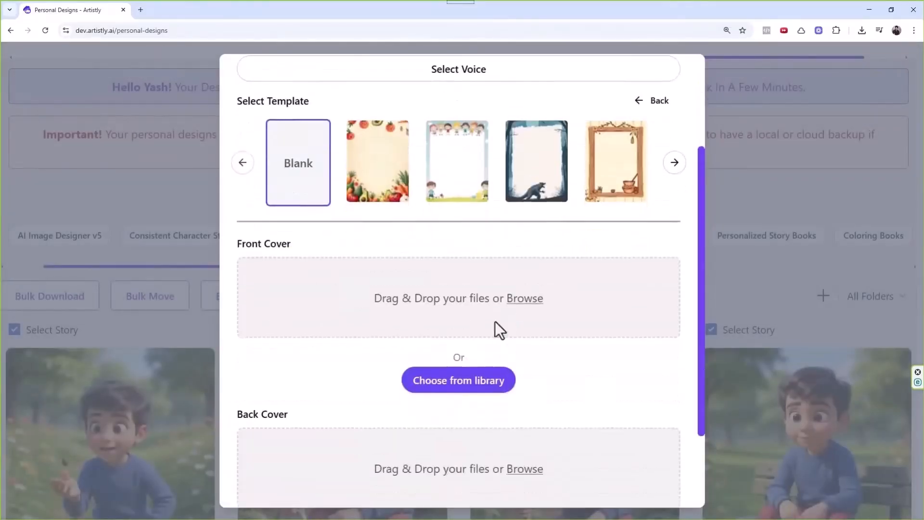
click(448, 383)
scroll(242, 251, down, 5)
scroll(241, 253, down, 6)
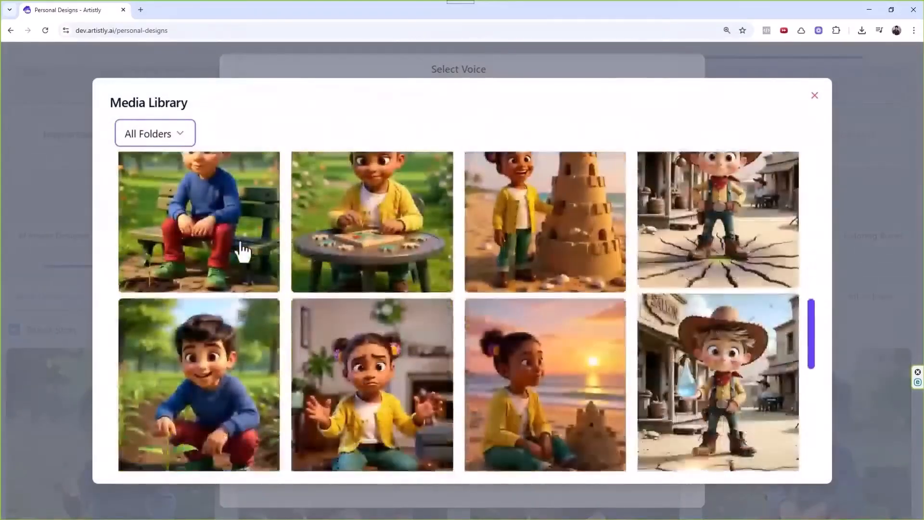
click(233, 268)
scroll(491, 319, down, 2)
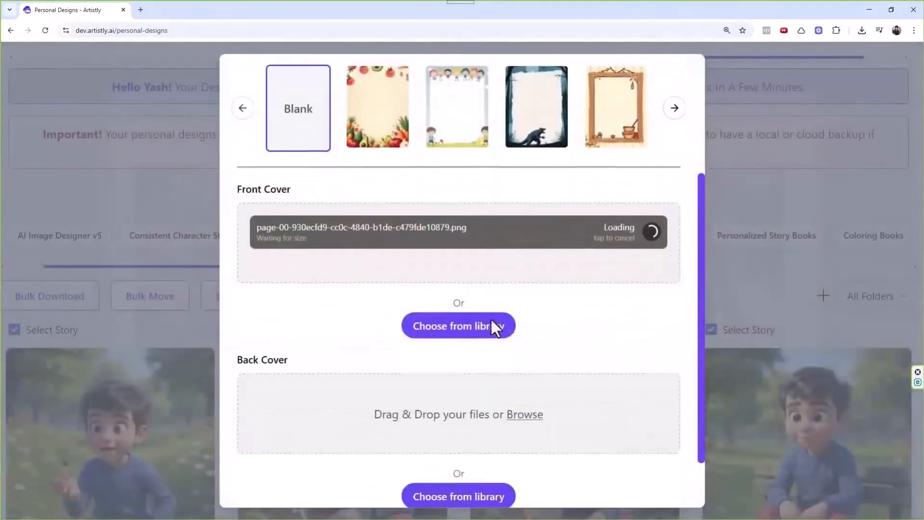
scroll(608, 443, down, 3)
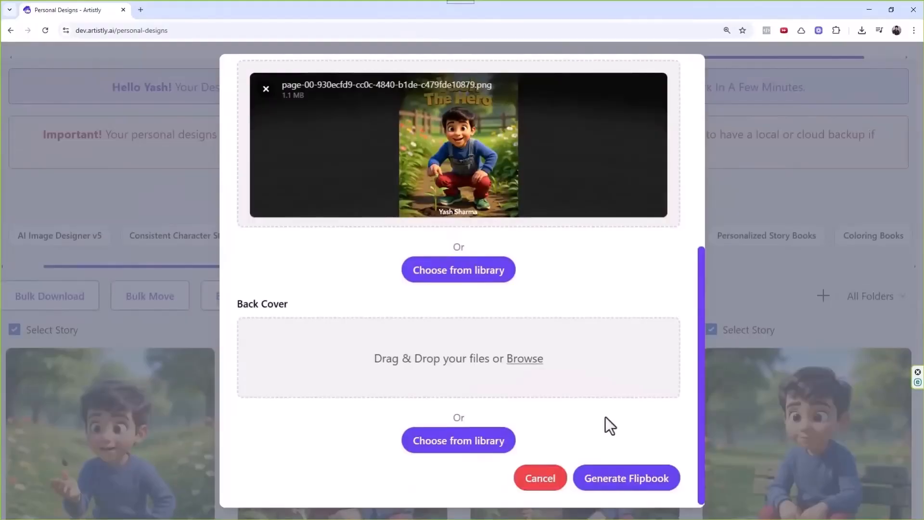
click(610, 488)
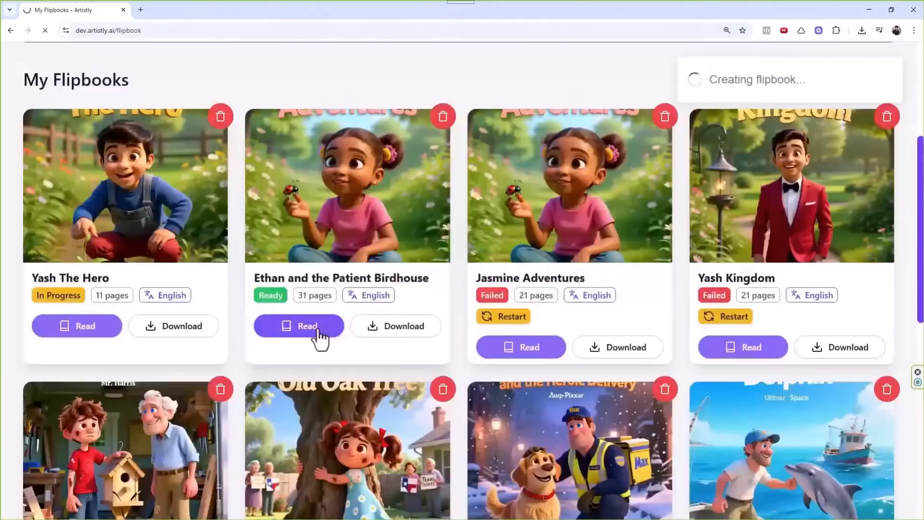
click(310, 326)
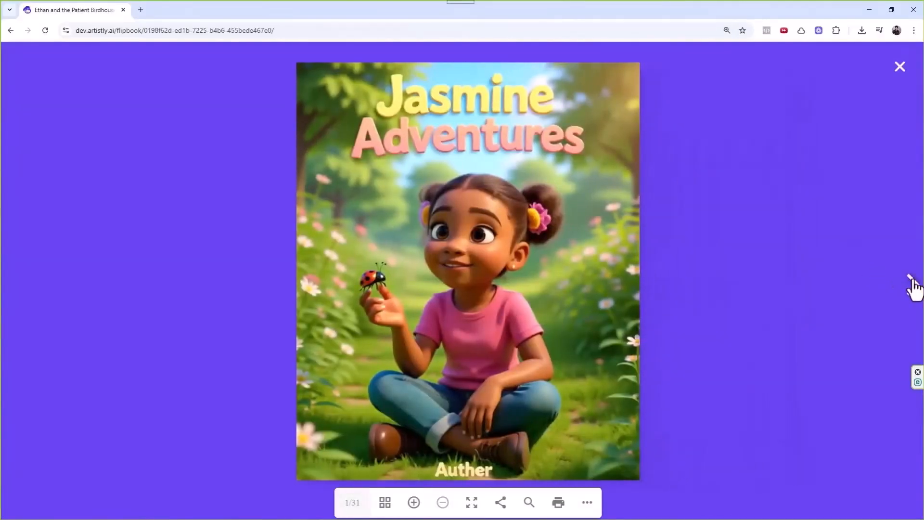
Page through the Ethan flipbook's spreads, then close the reader to return to My Flipbooks.
click(912, 282)
click(912, 282)
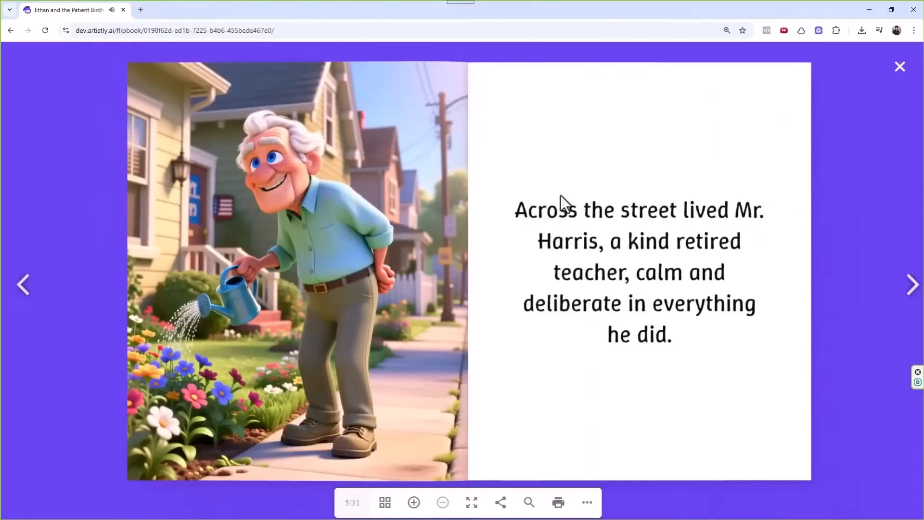
click(913, 285)
click(912, 285)
click(912, 285)
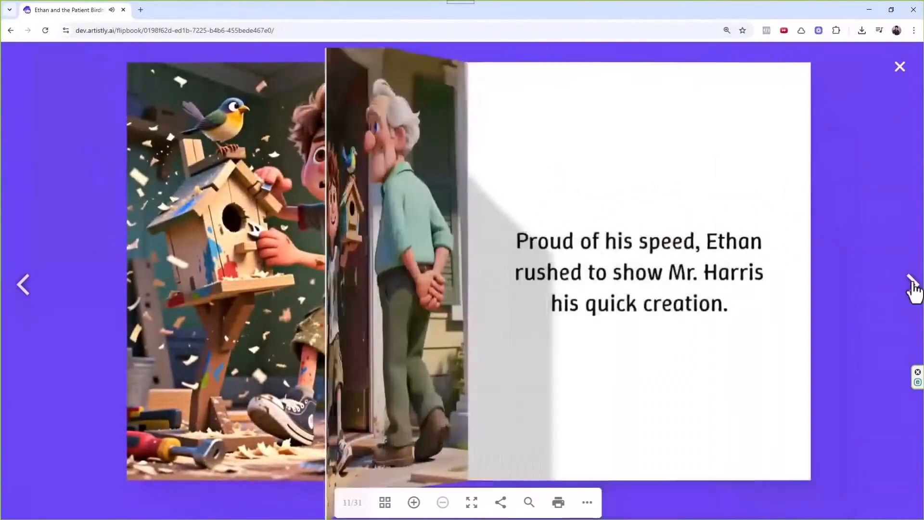
click(912, 285)
click(912, 285)
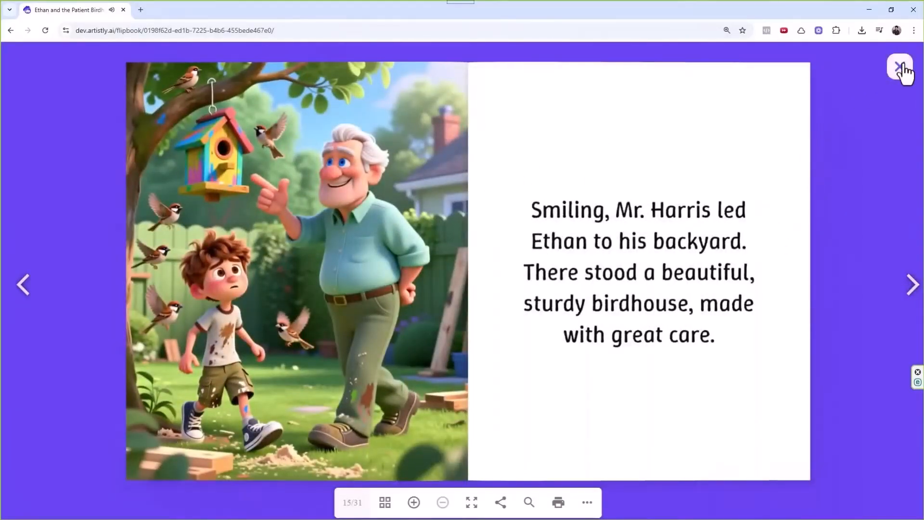
click(900, 68)
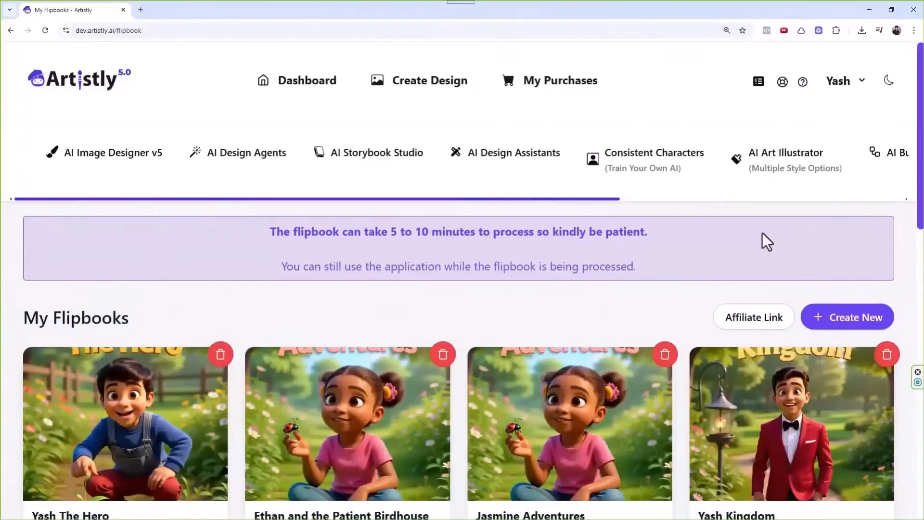
scroll(767, 243, down, 2)
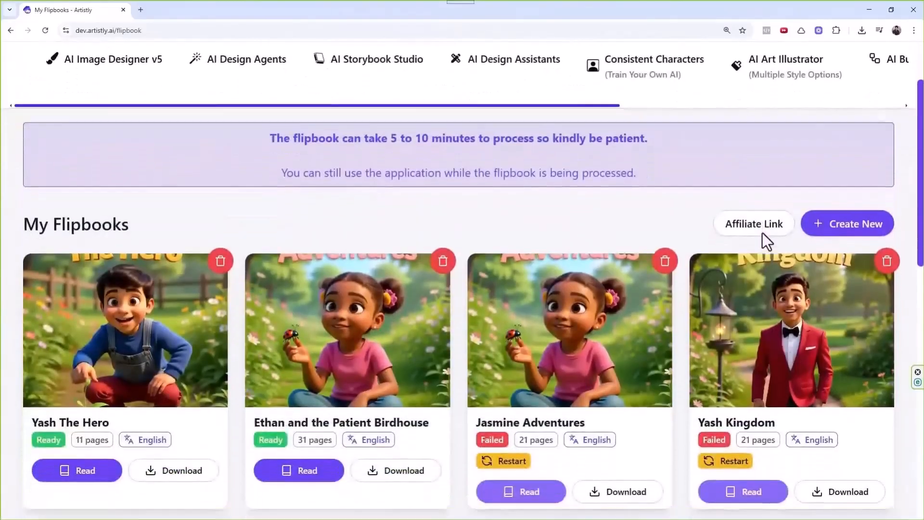
click(257, 316)
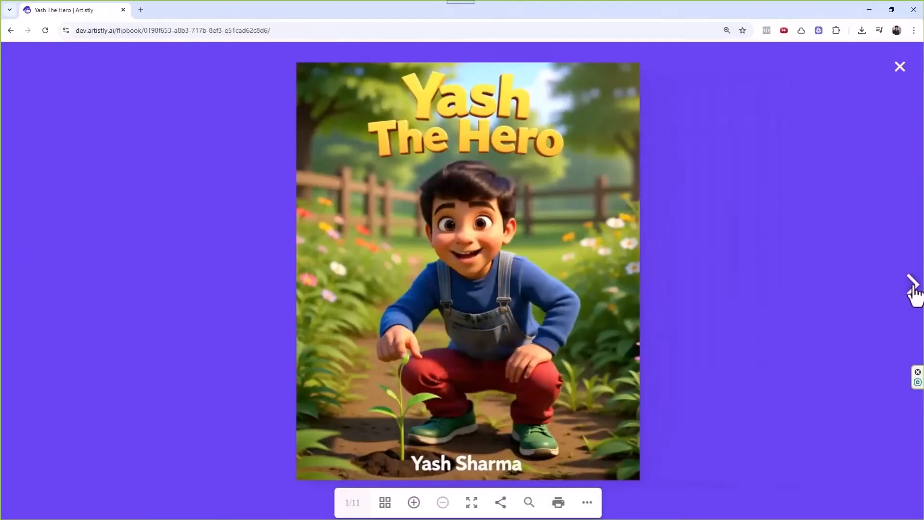
click(913, 289)
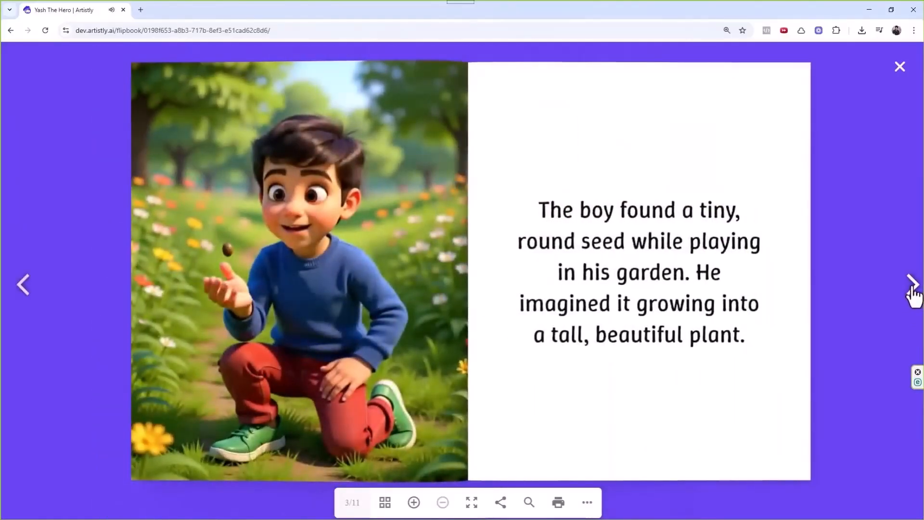
click(913, 289)
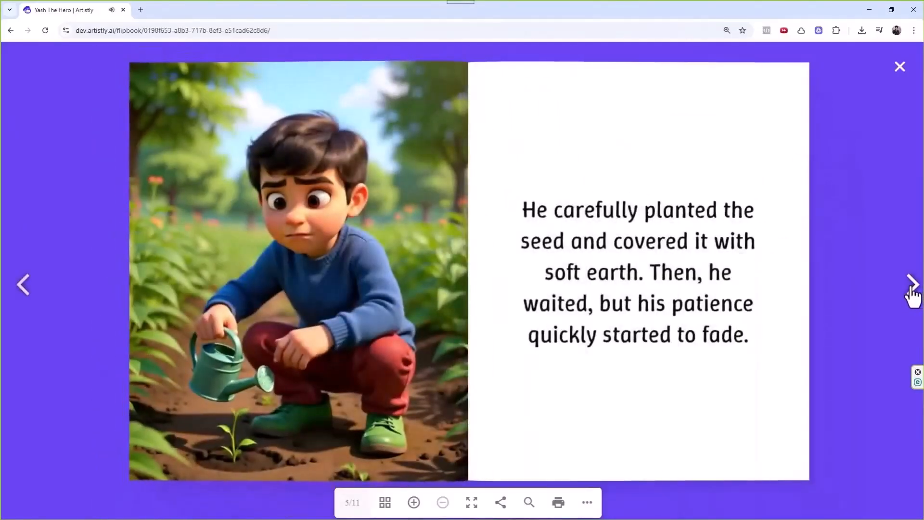
click(910, 288)
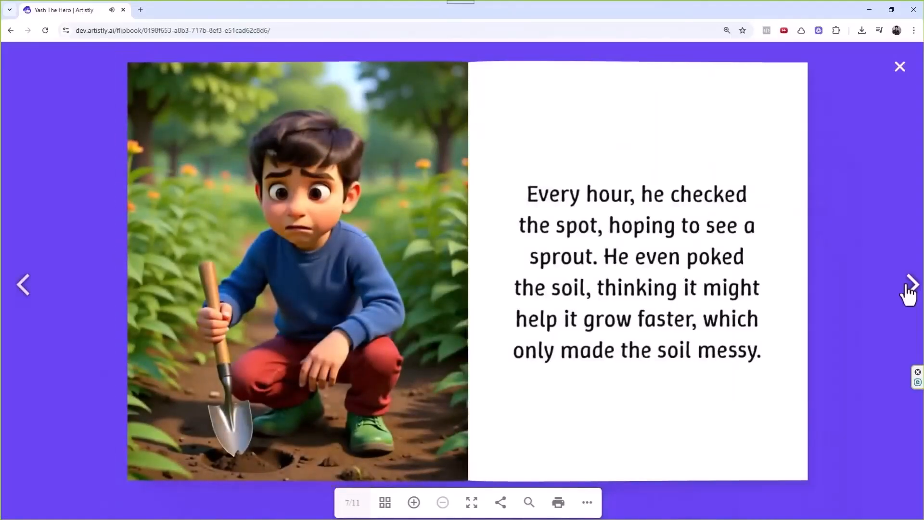
click(908, 288)
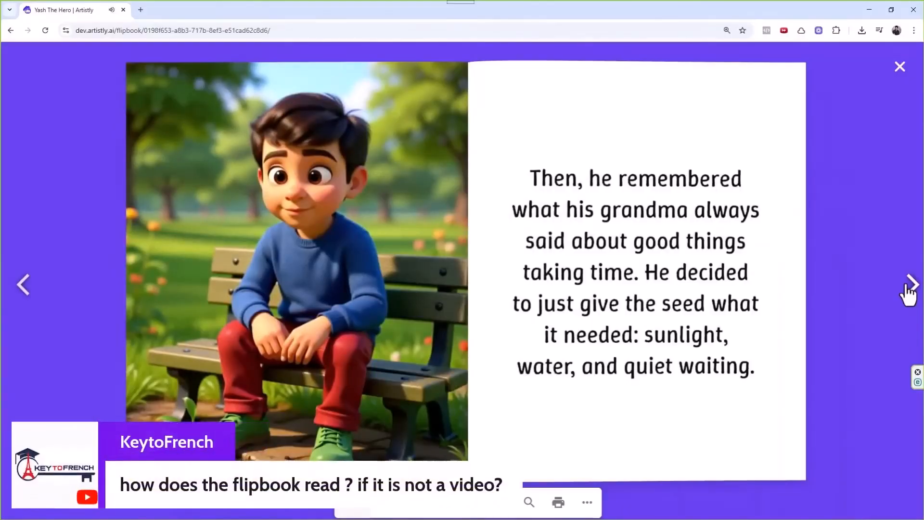
click(909, 288)
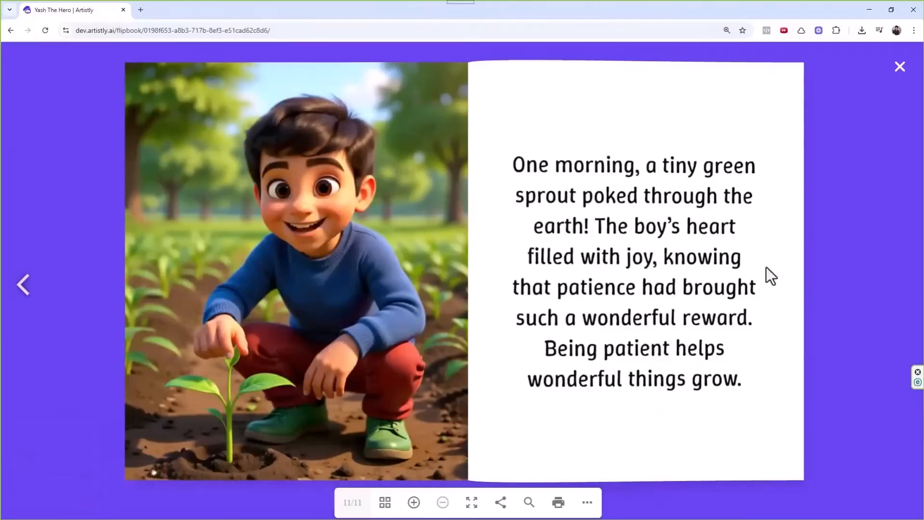
click(901, 68)
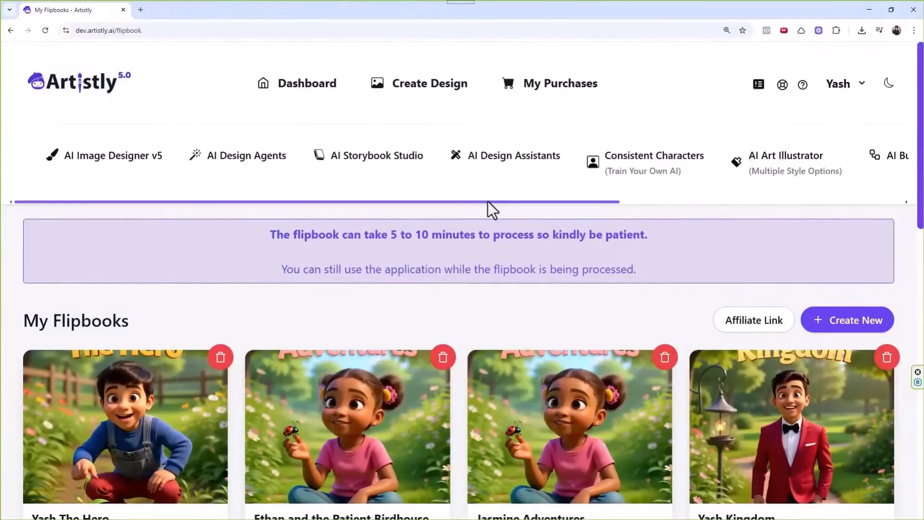
Start a new storybook from a blank canvas in the AI Storybook Studio.
click(351, 157)
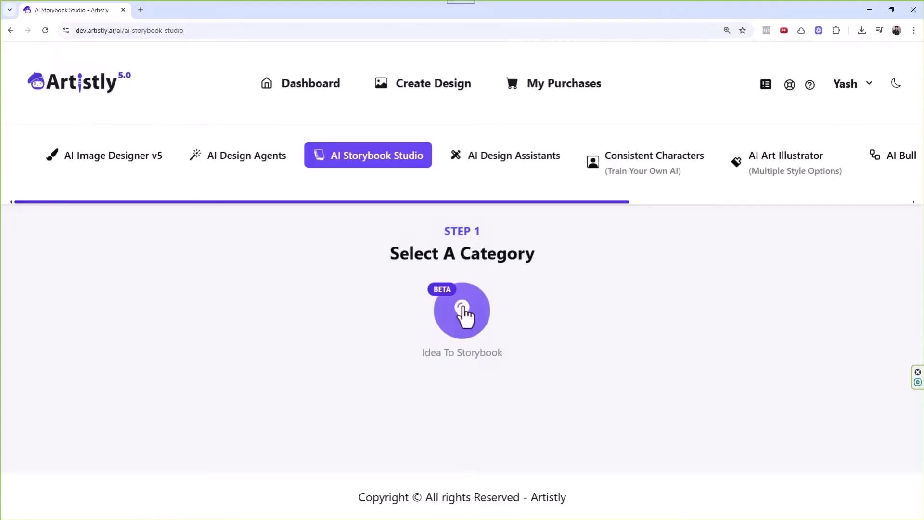
click(463, 313)
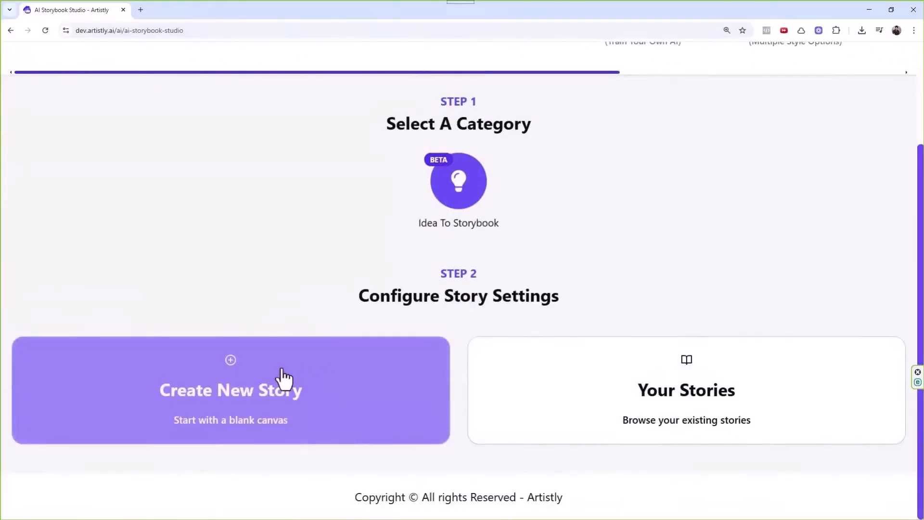
click(325, 391)
scroll(324, 281, down, 3)
scroll(329, 286, down, 1)
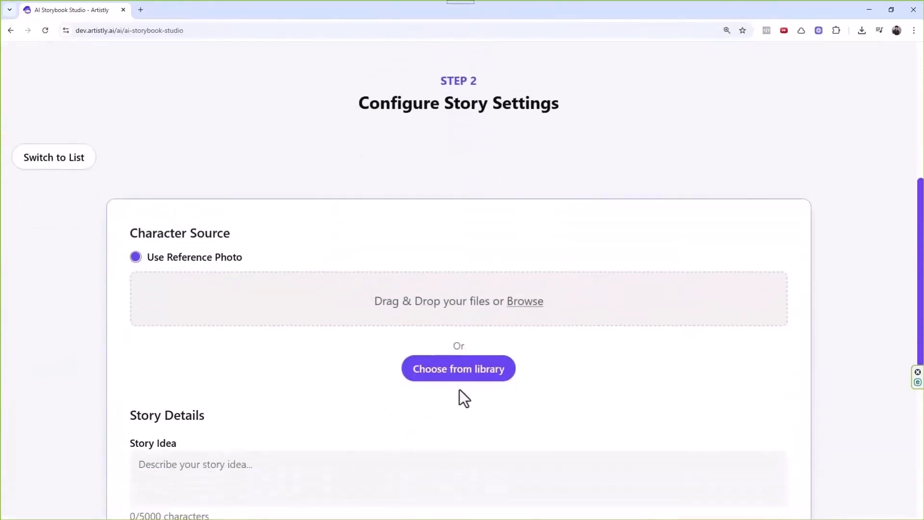
Set the yellow-shirt, blue-overalls photo from the Uploaded library folder as the reference photo.
click(453, 367)
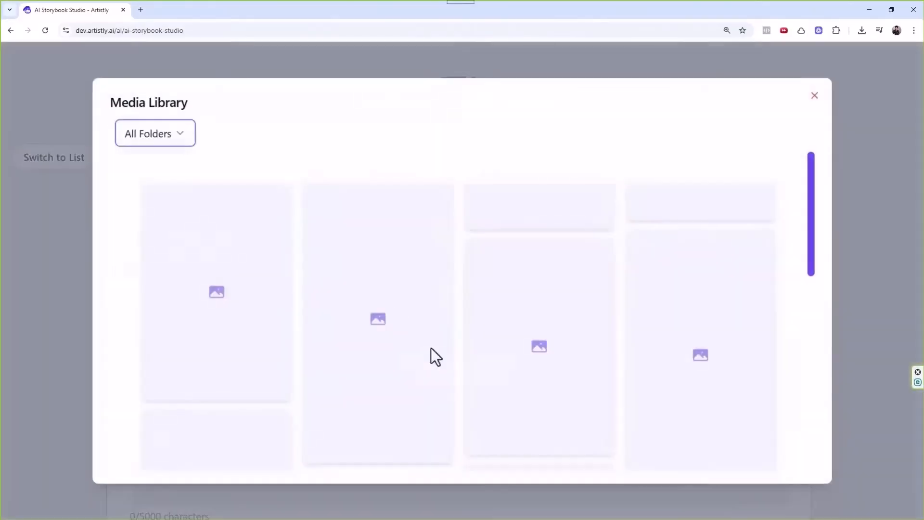
click(174, 137)
click(163, 237)
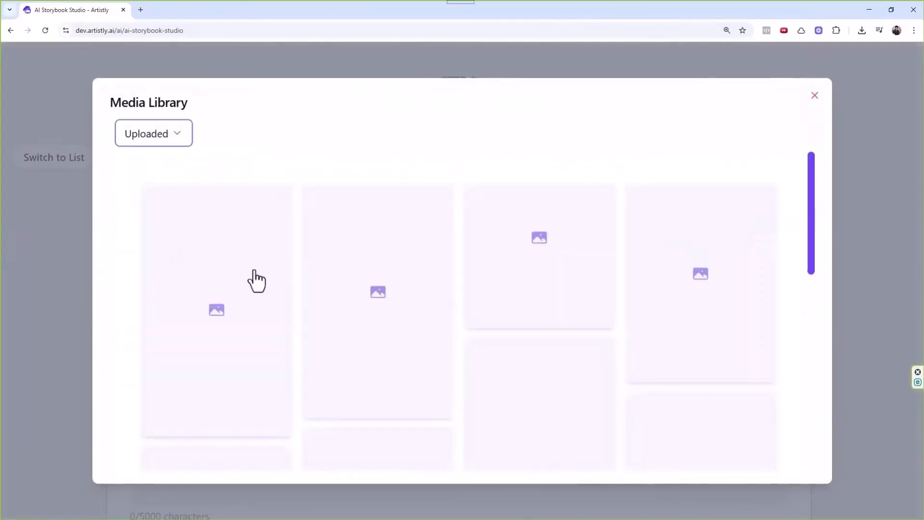
scroll(379, 243, down, 5)
scroll(361, 255, up, 3)
scroll(361, 255, up, 2)
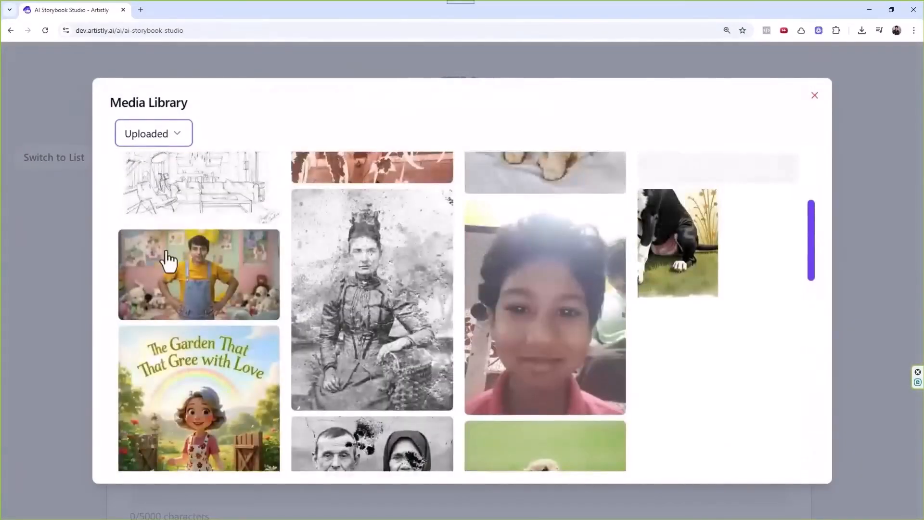
click(165, 258)
scroll(419, 345, down, 2)
scroll(424, 293, down, 5)
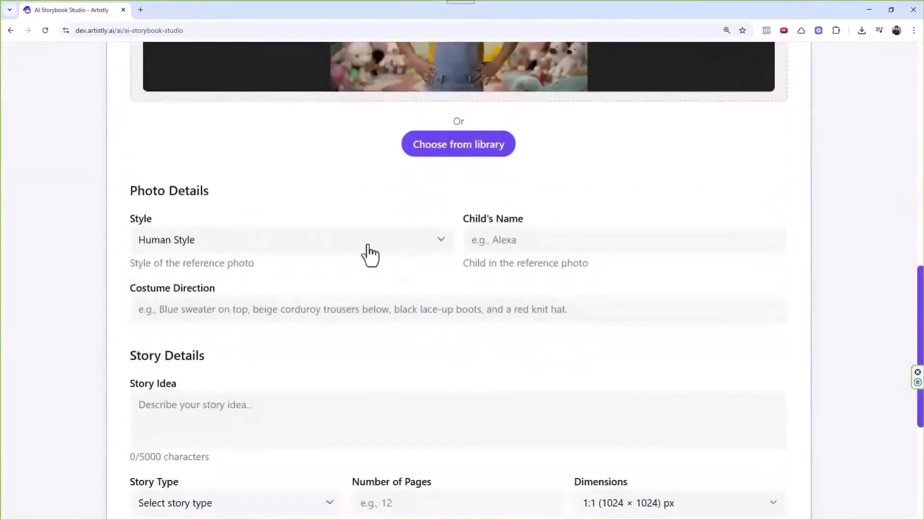
Keep Human Style as the photo style and enter the child's name.
click(277, 247)
click(462, 252)
click(530, 240)
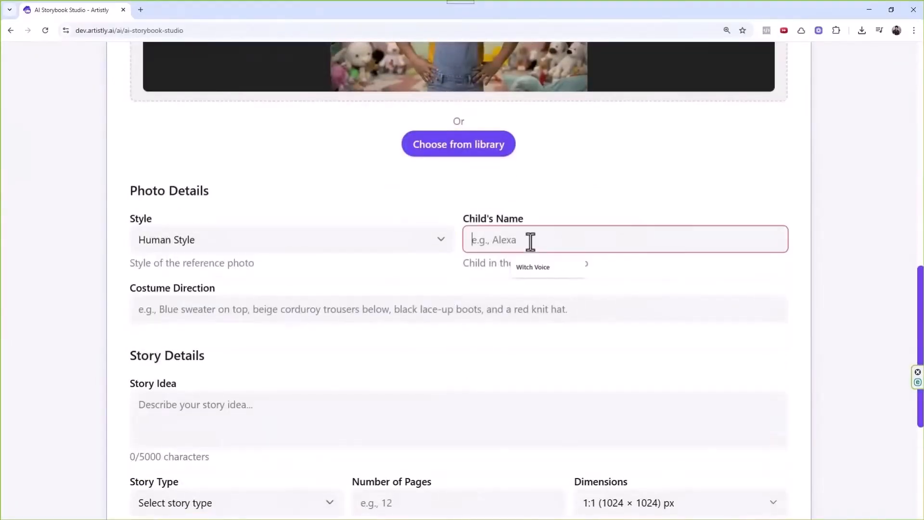
text(Yash)
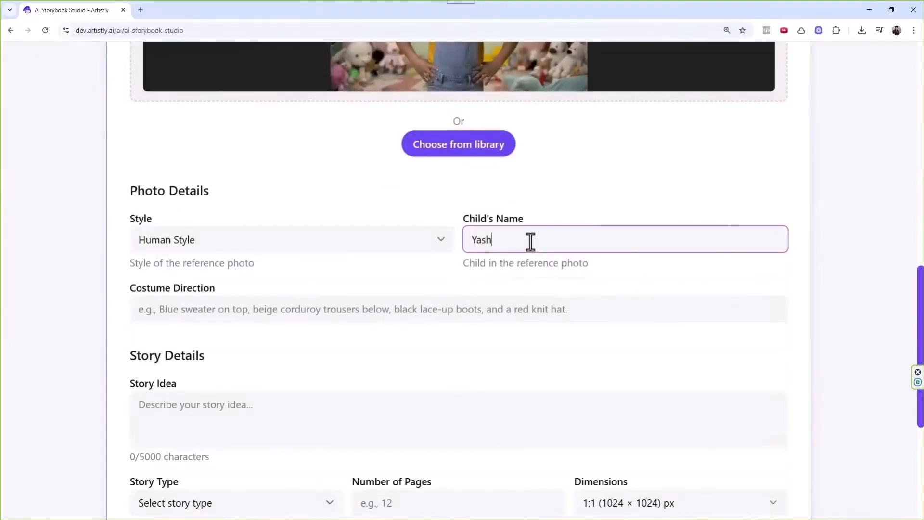
click(498, 285)
scroll(400, 246, down, 2)
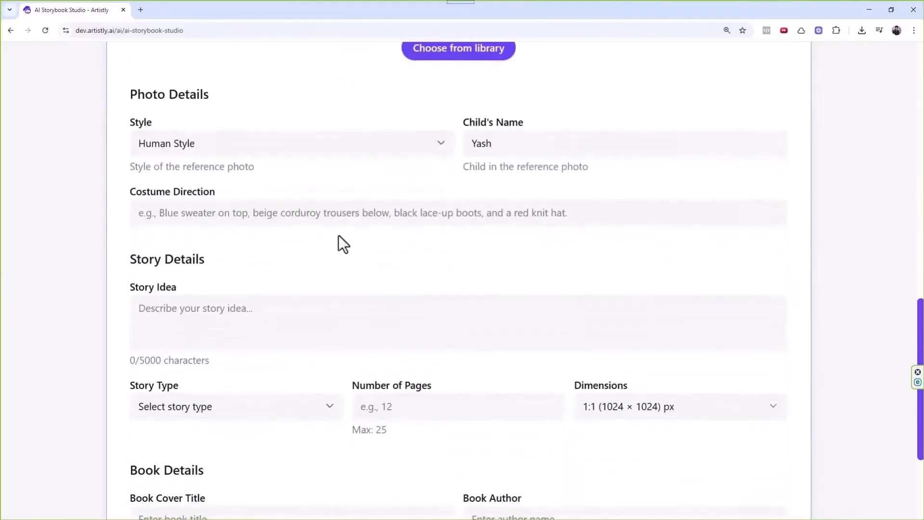
Set Costume Direction to 'Pink sweater yellow jeans blue shoes'.
click(327, 220)
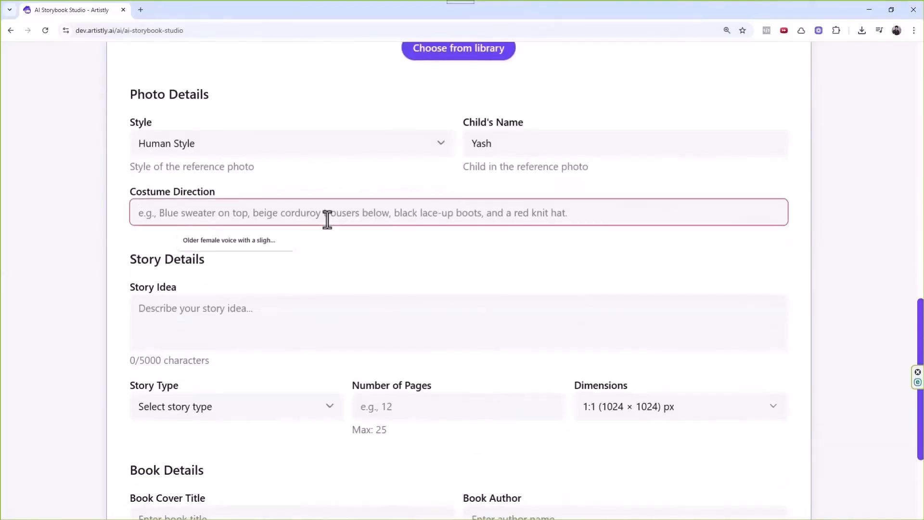
text(Pink)
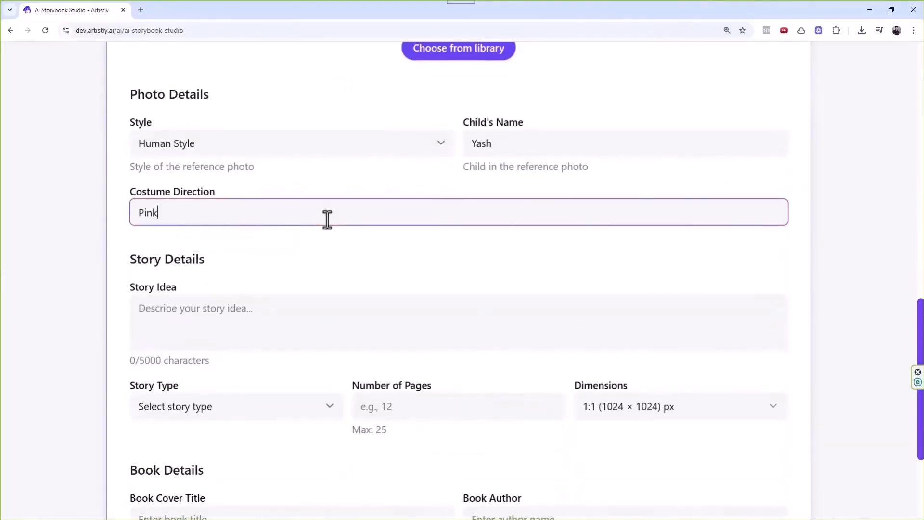
key(BackSpace)
key(BackSpace)
click(328, 220)
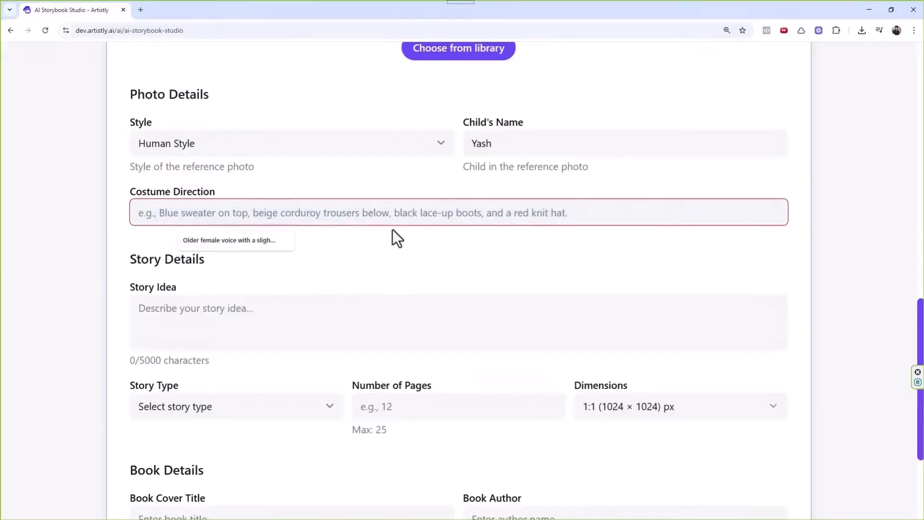
text(Pink s)
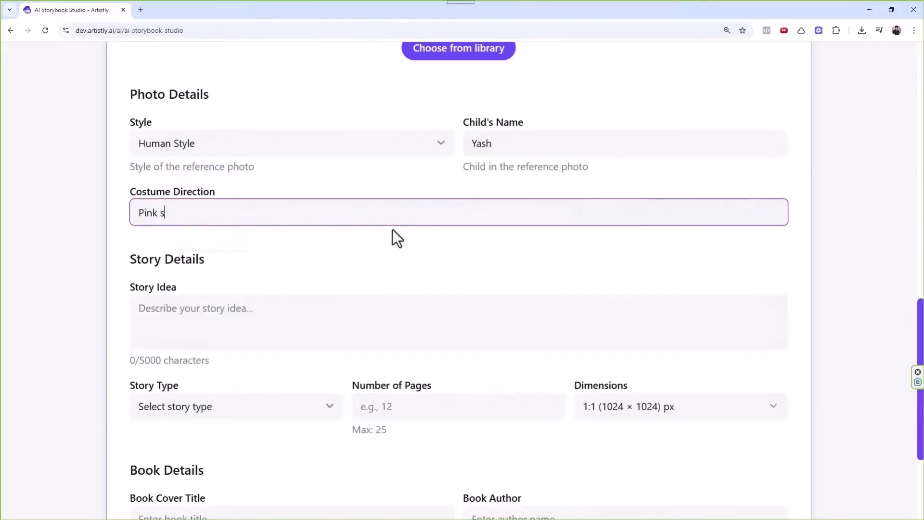
text(weater yellow jeans g)
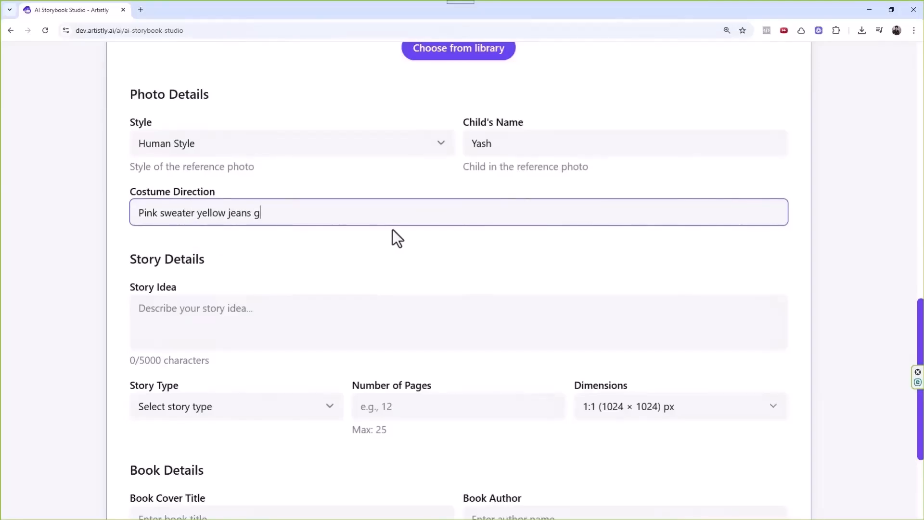
key(BackSpace)
text(blue shoes)
Enter the story idea 'Yash learns the lesson of patience'.
click(318, 306)
text(Y)
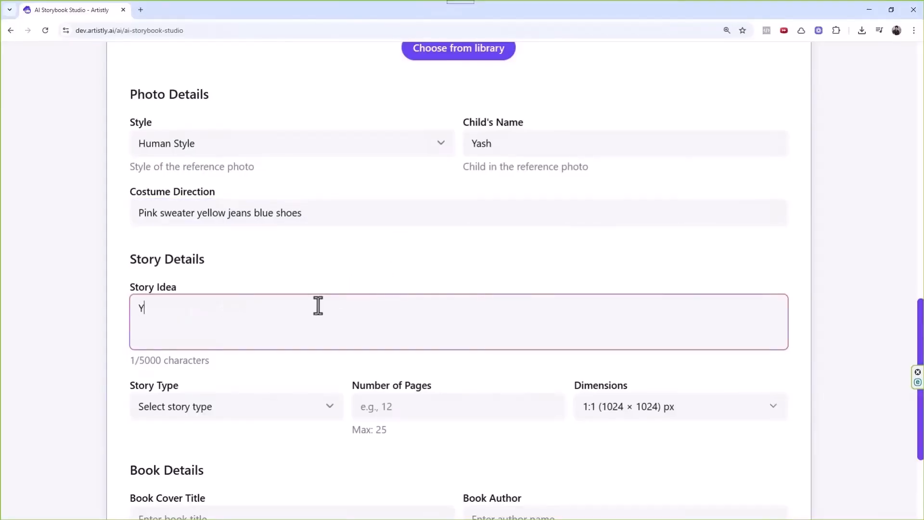
text(ash learns ab)
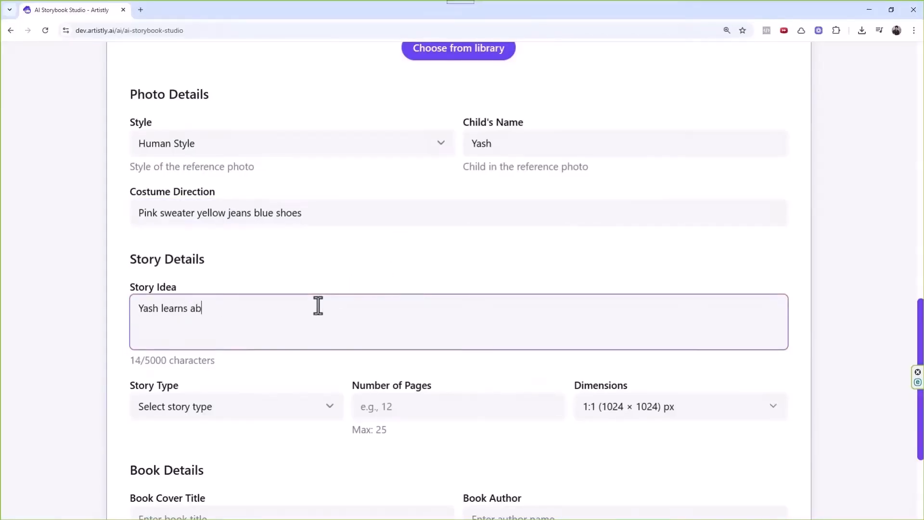
text(out the)
key(BackSpace)
key(BackSpace)
key(BackSpace)
key(BackSpace)
key(BackSpace)
key(BackSpace)
key(BackSpace)
key(BackSpace)
key(BackSpace)
key(BackSpace)
key(BackSpace)
key(BackSpace)
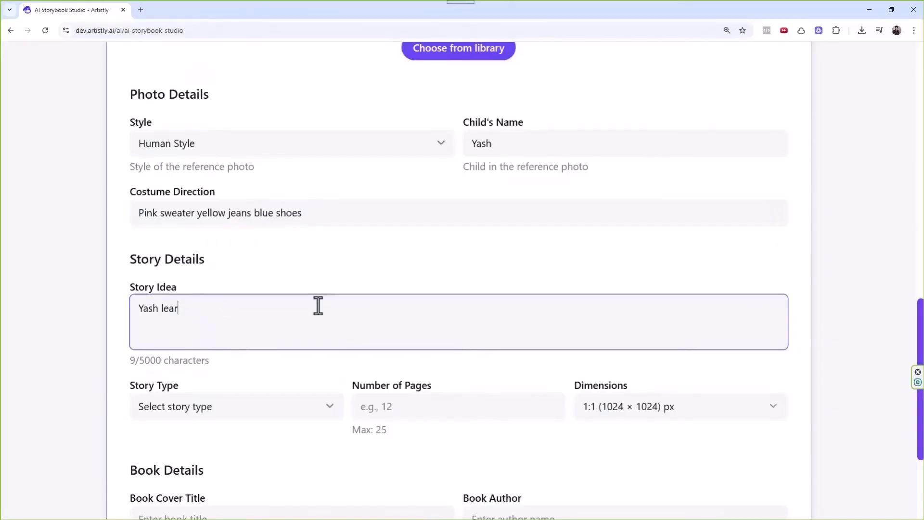
text(ns the les)
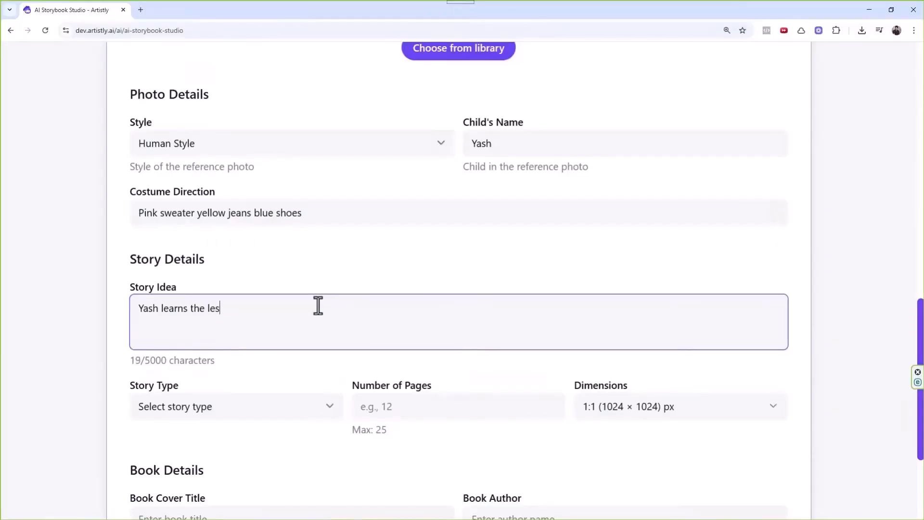
text(son of patience)
Set Story Type to Moral, Number of Pages to 5, and Dimensions to 4:5 (896 × 1088).
scroll(289, 337, down, 2)
click(212, 312)
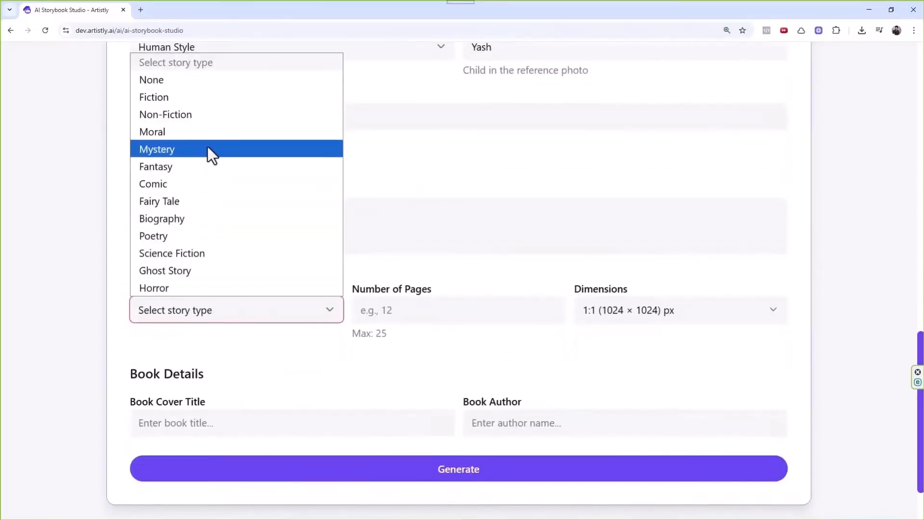
click(208, 133)
click(388, 312)
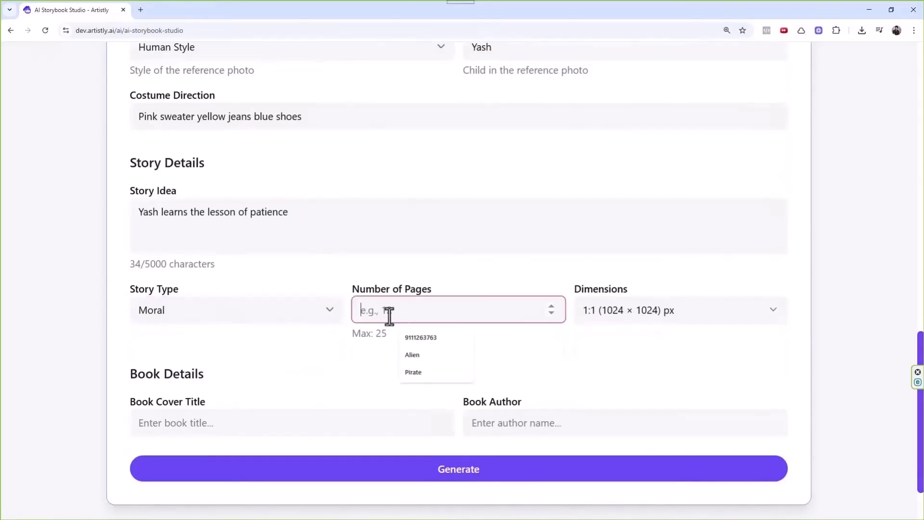
text(6)
click(362, 359)
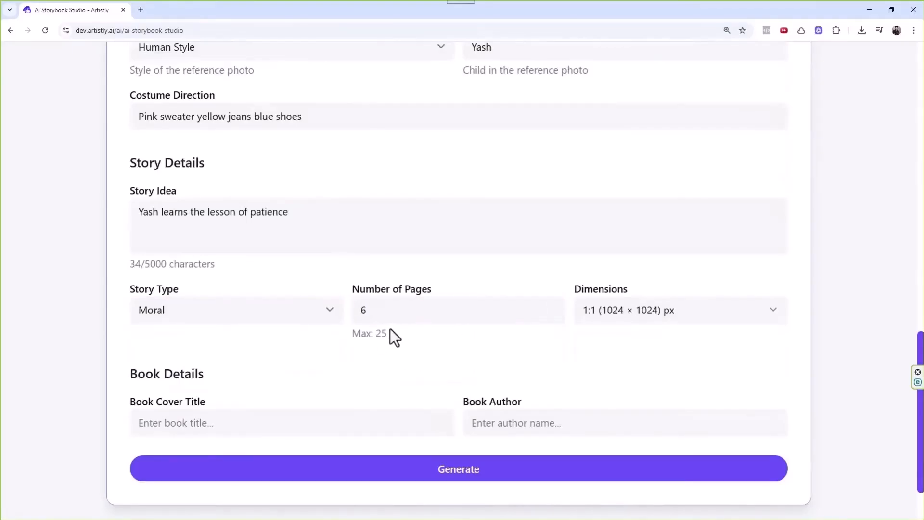
click(400, 310)
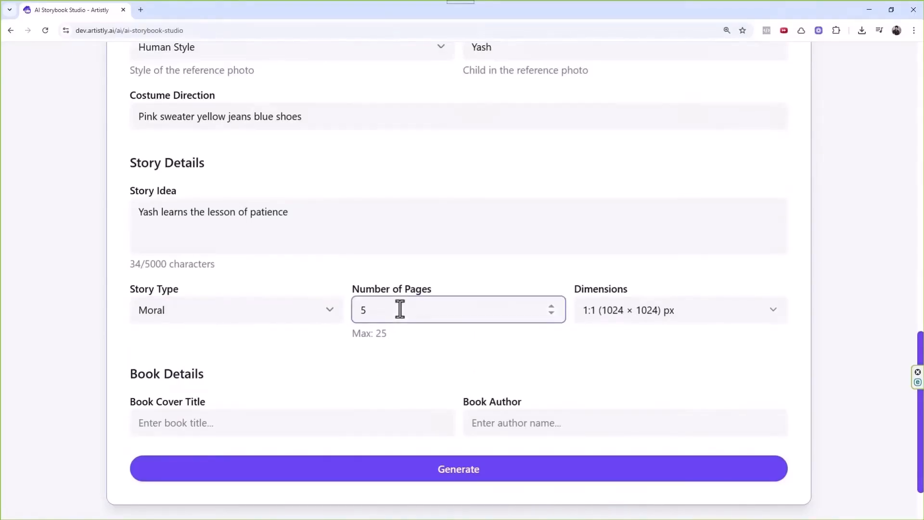
click(406, 349)
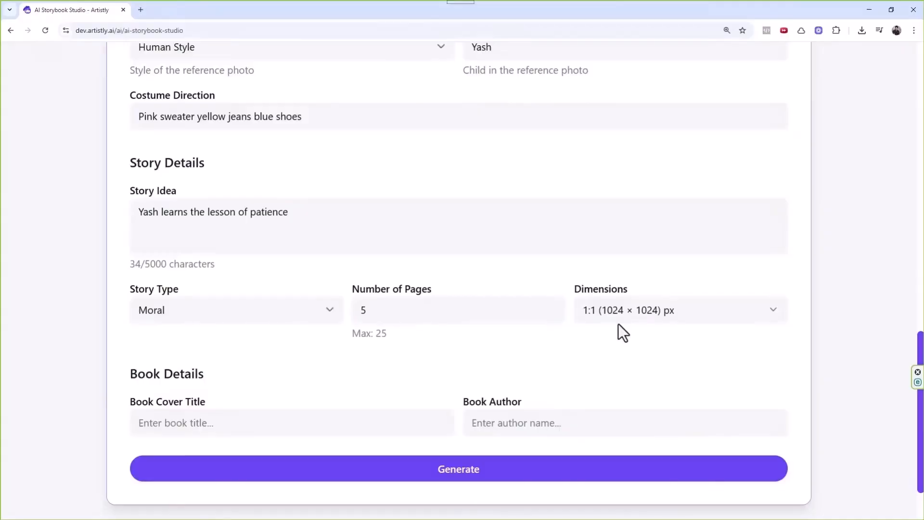
click(619, 323)
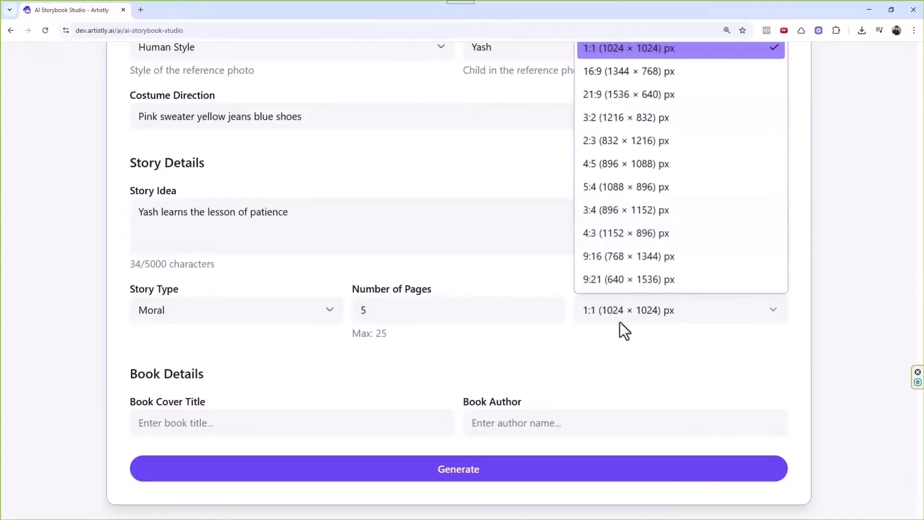
click(637, 163)
scroll(303, 316, down, 2)
Fill in the book author field with the child's author name.
click(248, 341)
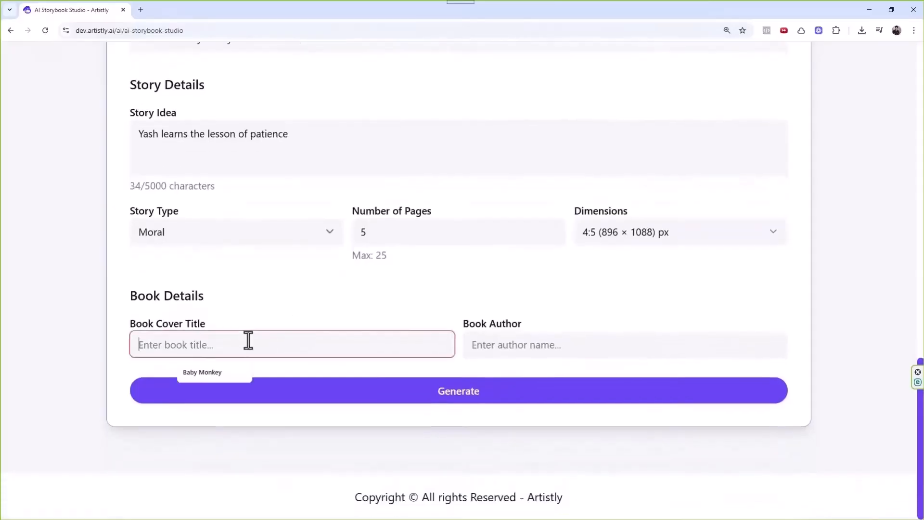
text(Baby Ua)
key(BackSpace)
key(BackSpace)
text(Yash)
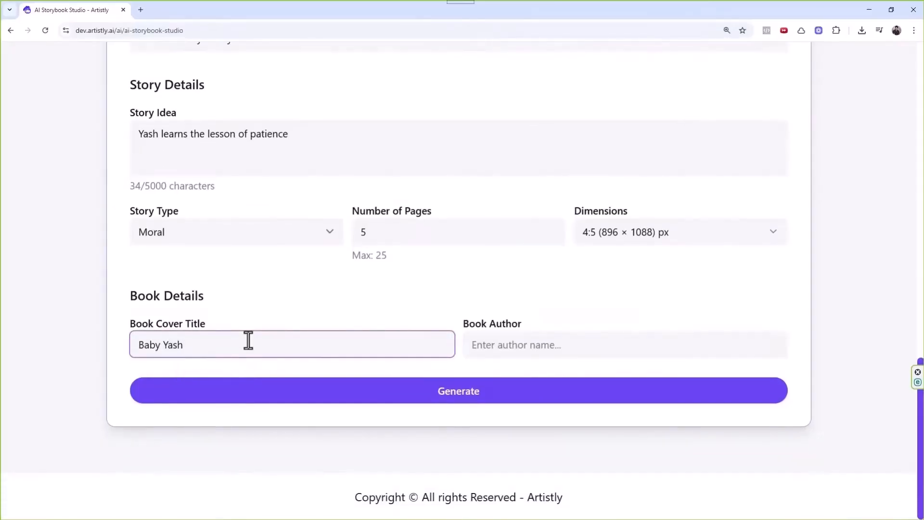
key(ctrl+a)
key(ctrl+x)
click(472, 345)
key(ctrl+v)
Title the book 'Yash The King' and start generating the storybook.
click(385, 346)
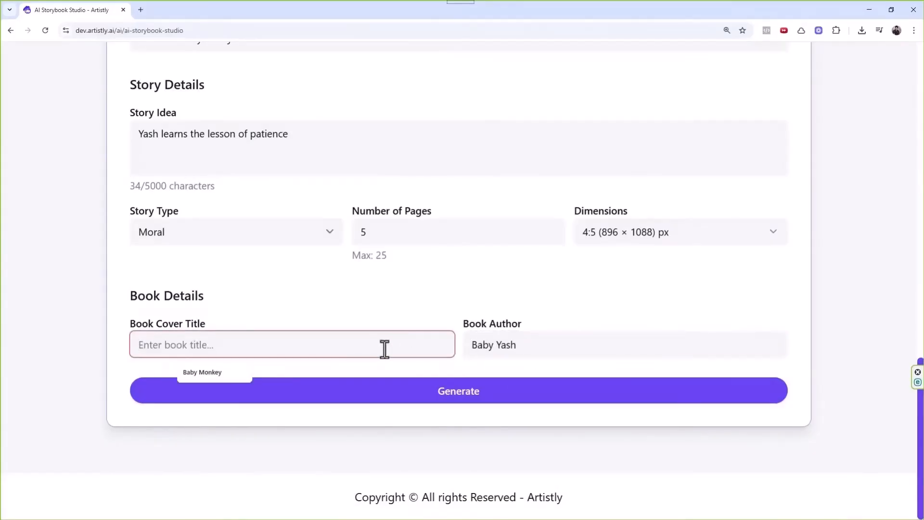
text(Yash )
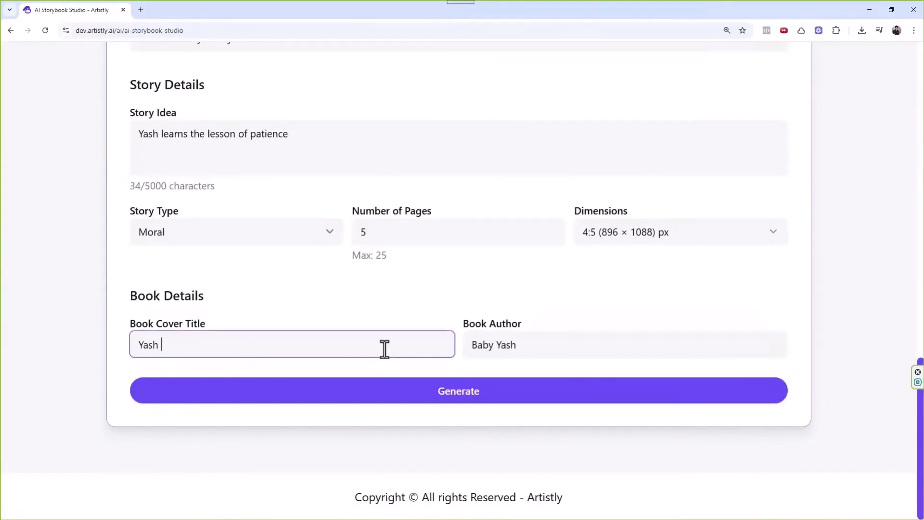
text(The King)
click(464, 391)
scroll(545, 340, up, 2)
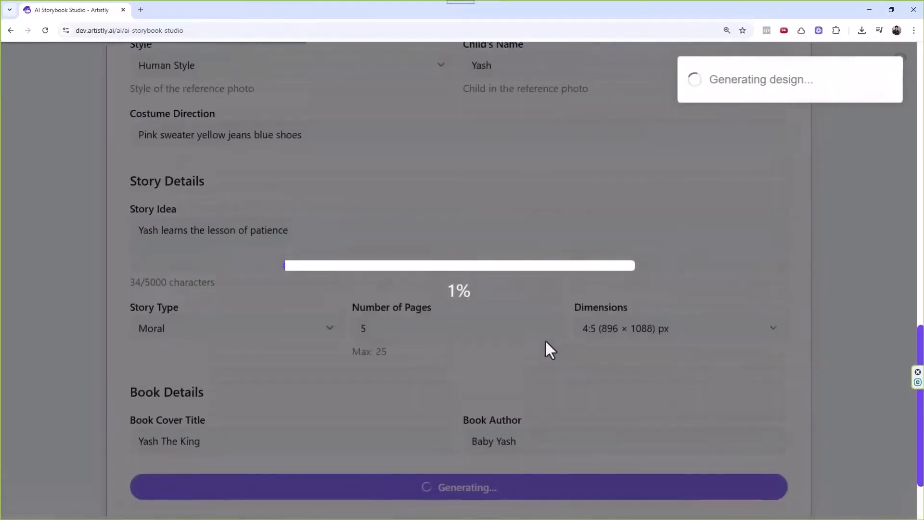
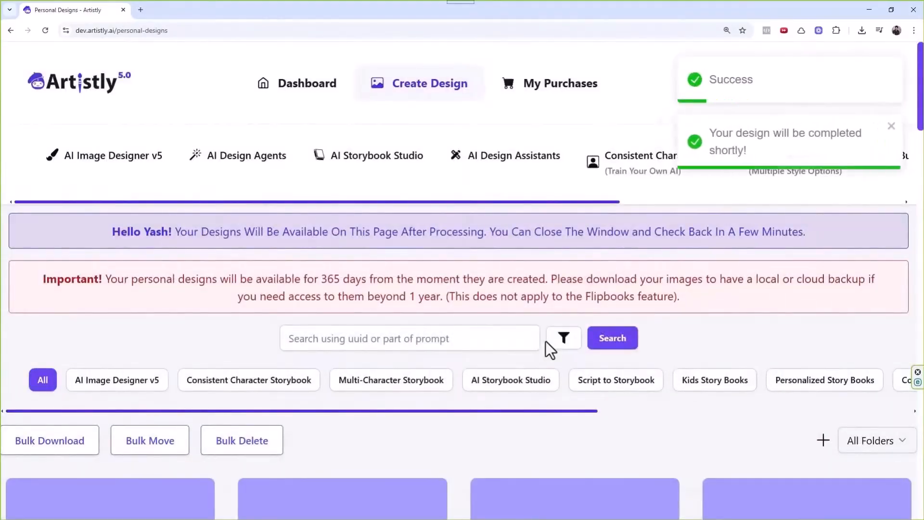
Open the AI Storybook Studio and choose the Idea To Storybook category.
scroll(387, 447, down, 10)
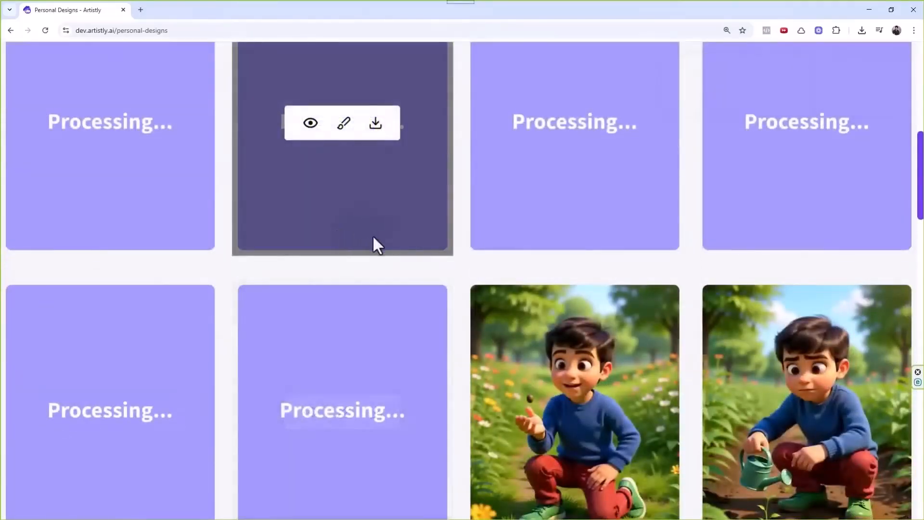
scroll(478, 244, down, 2)
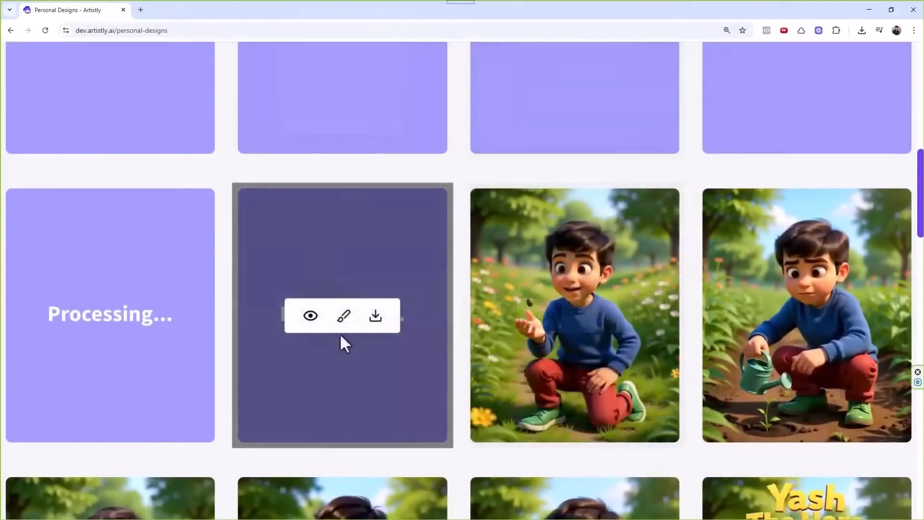
scroll(309, 249, down, 3)
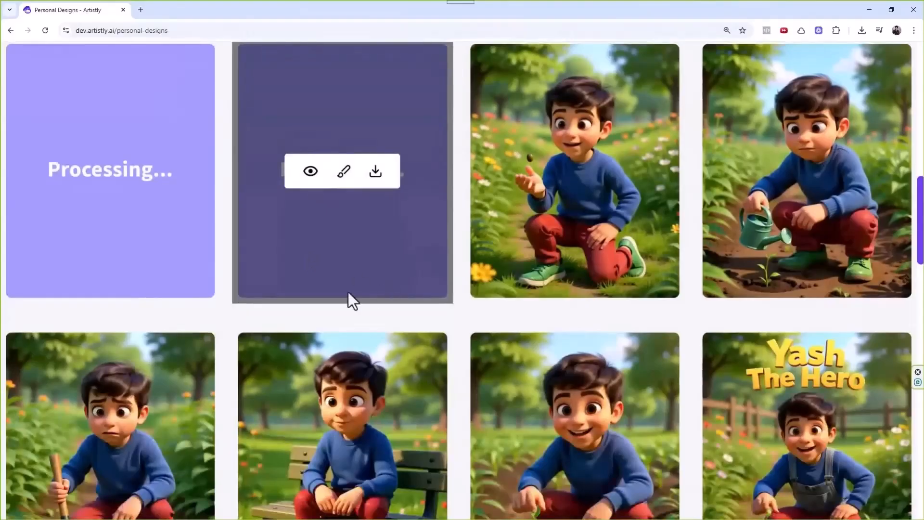
scroll(351, 301, up, 3)
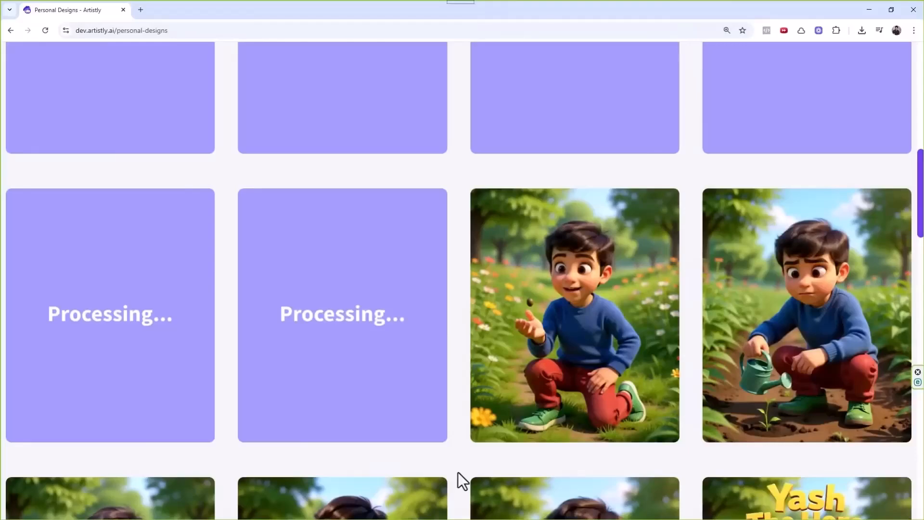
scroll(515, 429, up, 5)
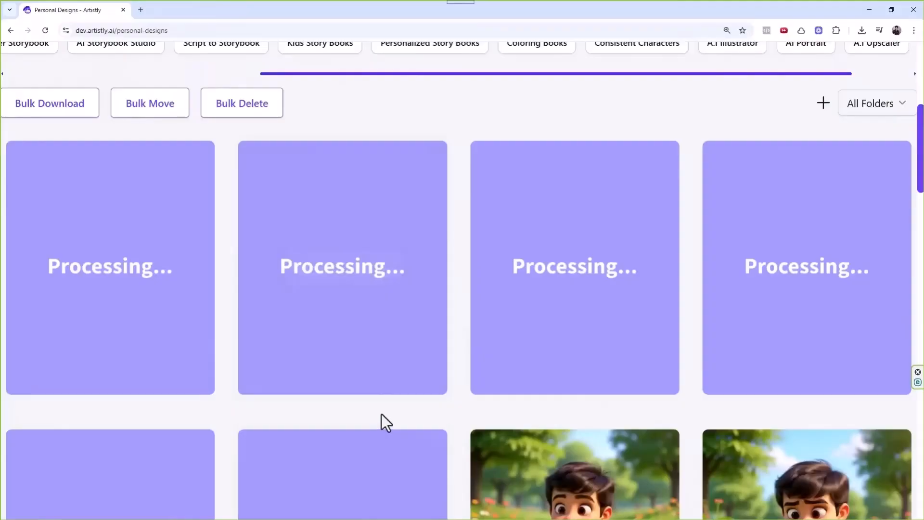
mouse_move(387, 388)
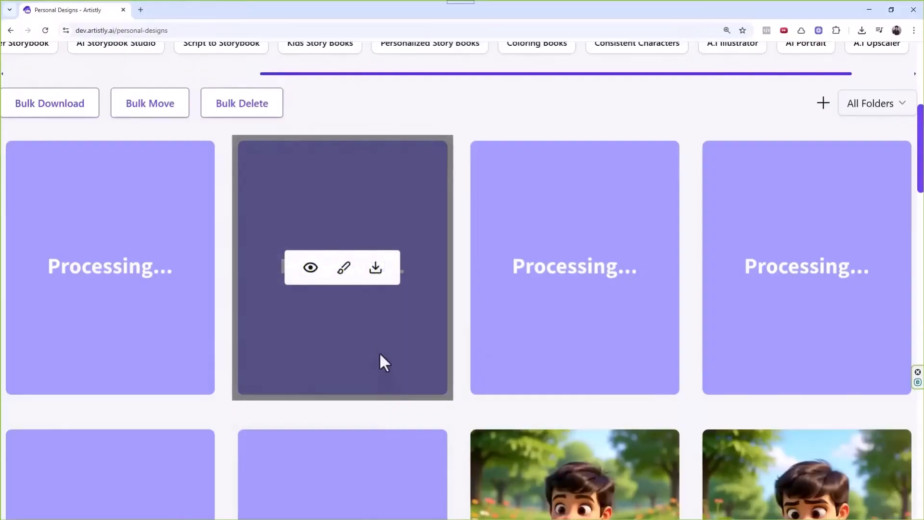
scroll(380, 355, up, 6)
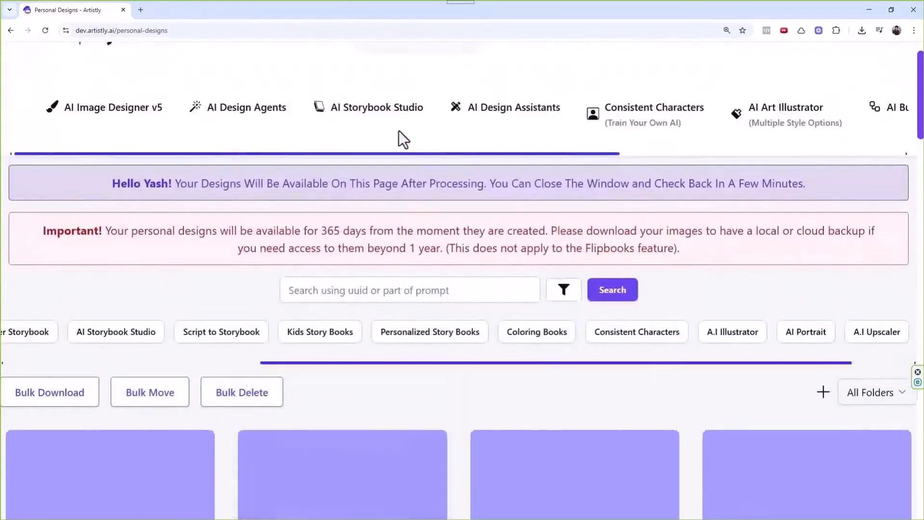
scroll(538, 398, down, 3)
scroll(469, 348, up, 2)
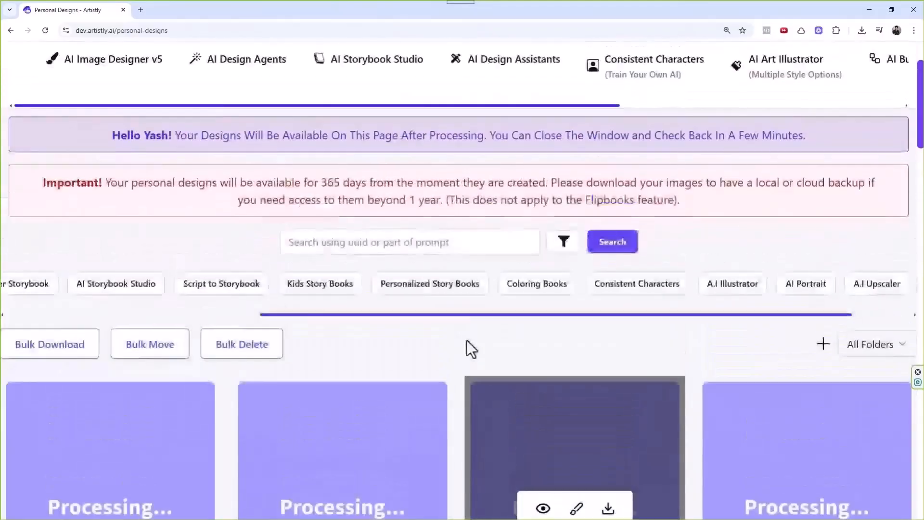
scroll(466, 340, up, 2)
scroll(514, 409, right, 2)
scroll(419, 473, down, 4)
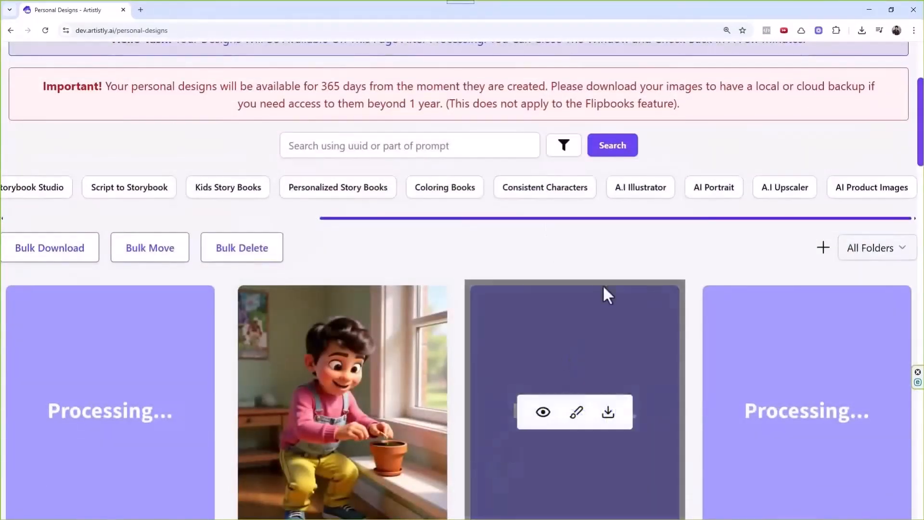
scroll(392, 283, up, 3)
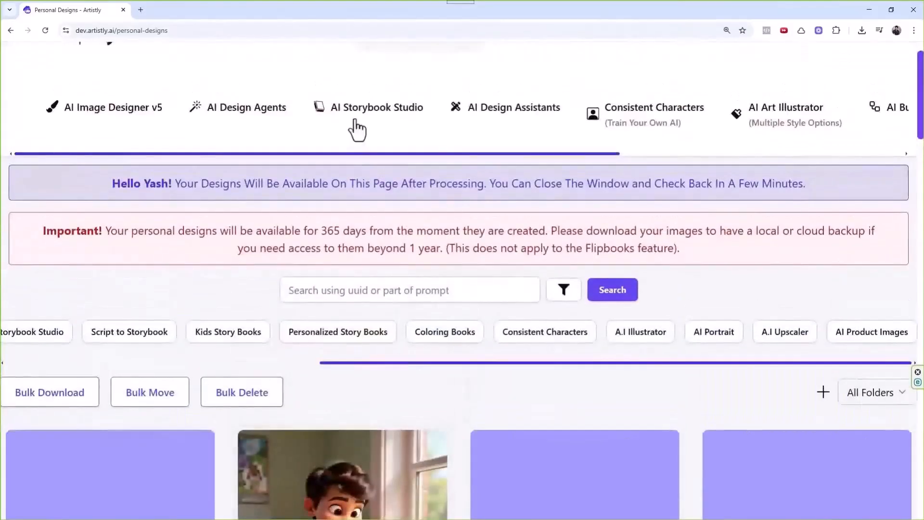
click(359, 112)
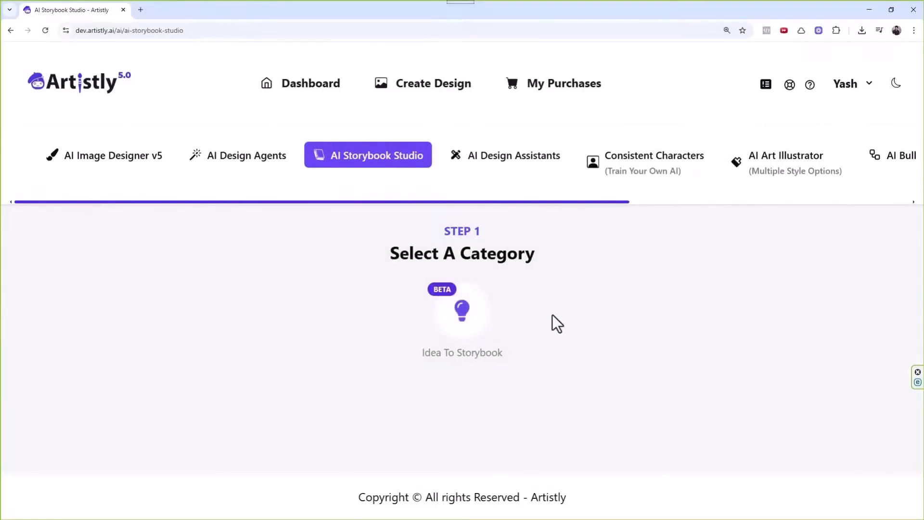
click(460, 313)
Load the saved Yash The King story's settings from Your Stories.
click(617, 409)
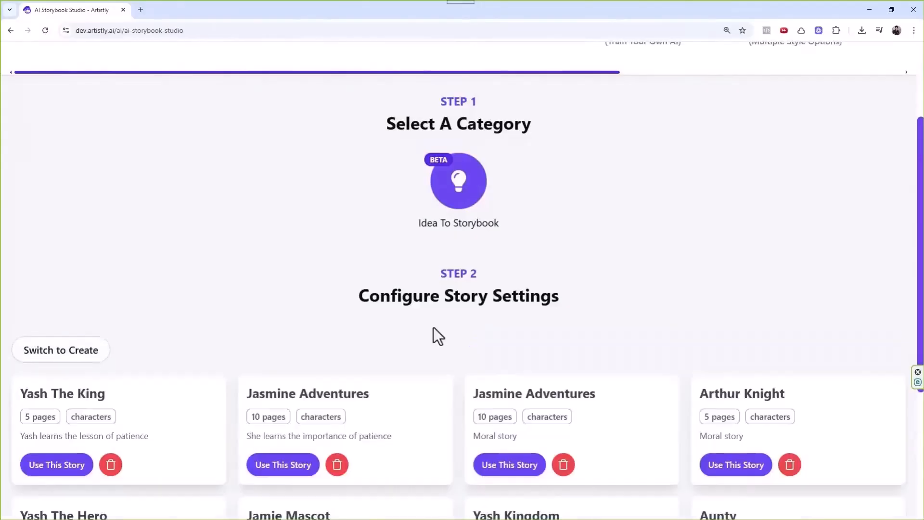
scroll(423, 244, down, 2)
click(63, 376)
scroll(406, 299, down, 10)
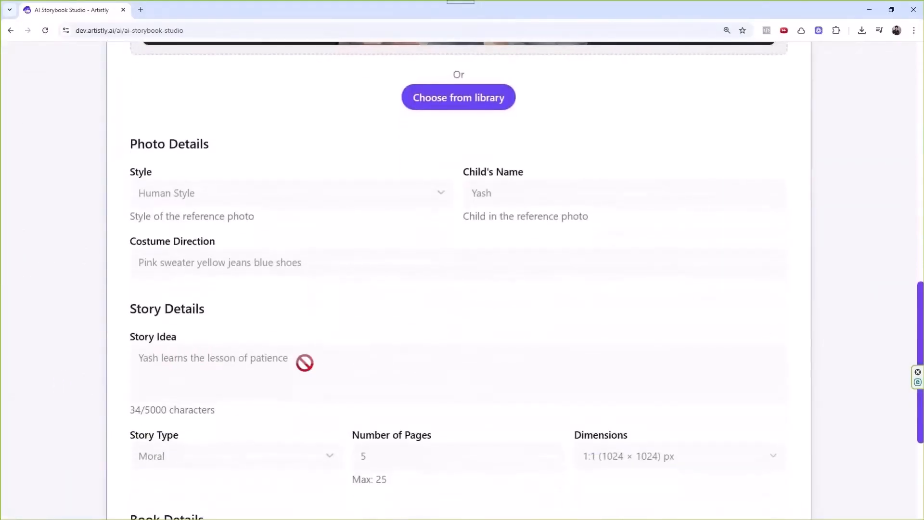
scroll(304, 361, down, 5)
scroll(500, 405, up, 15)
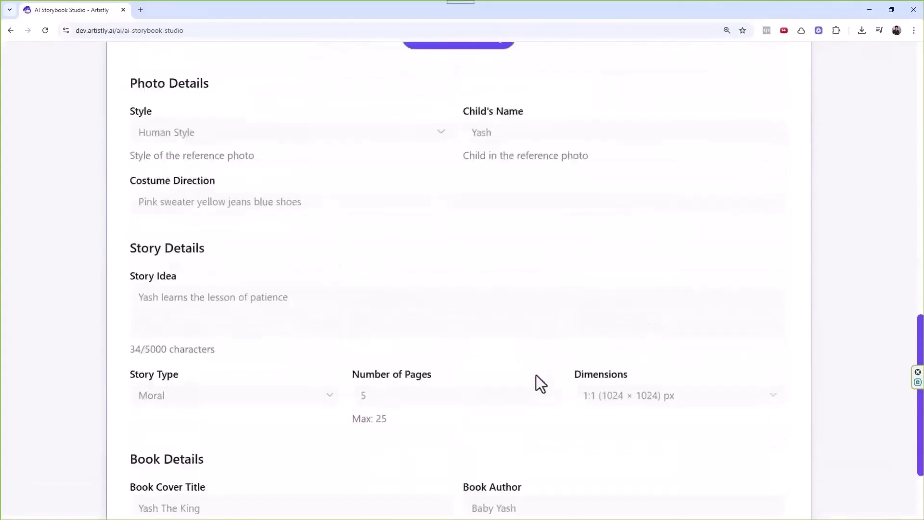
scroll(337, 222, up, 1)
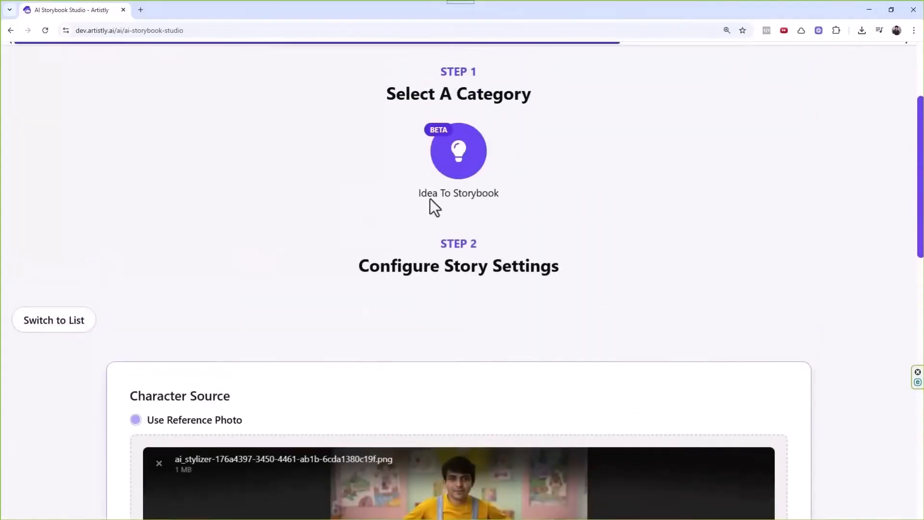
scroll(433, 202, down, 8)
scroll(303, 202, up, 5)
Return to the saved stories list.
click(73, 116)
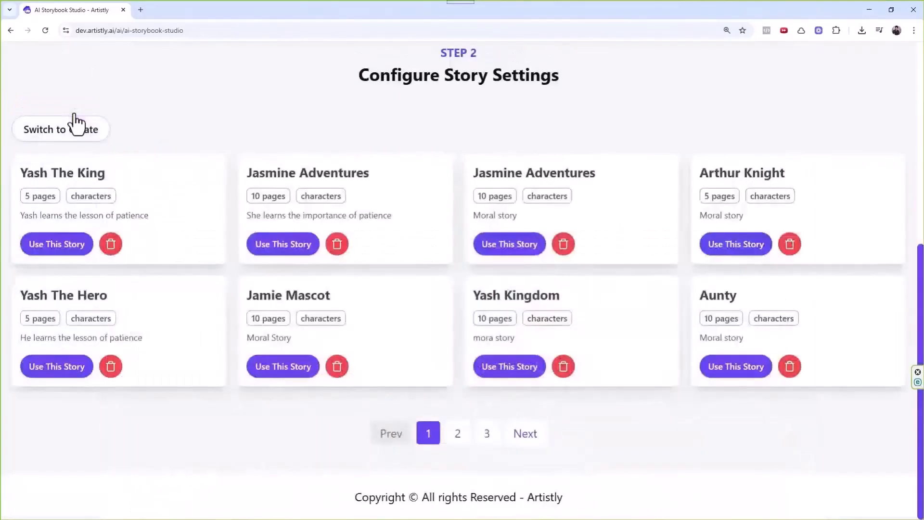
drag(266, 172, 369, 172)
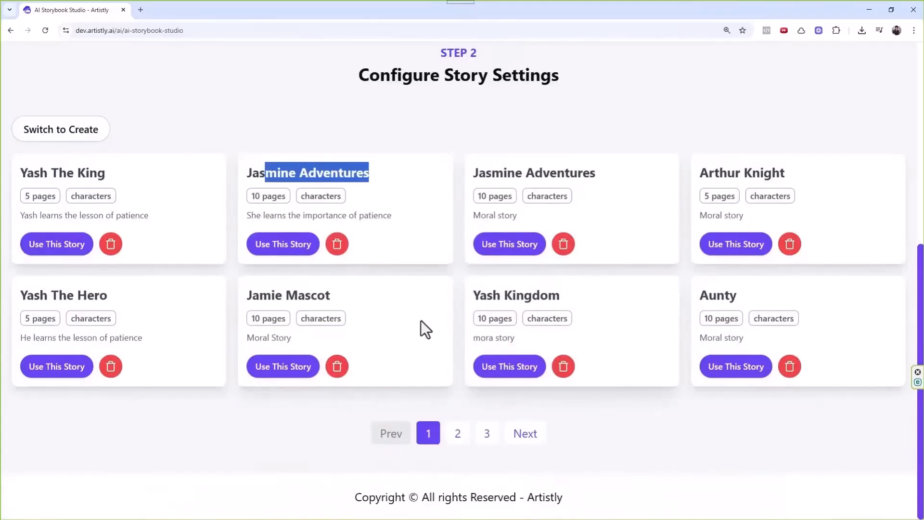
scroll(325, 265, up, 7)
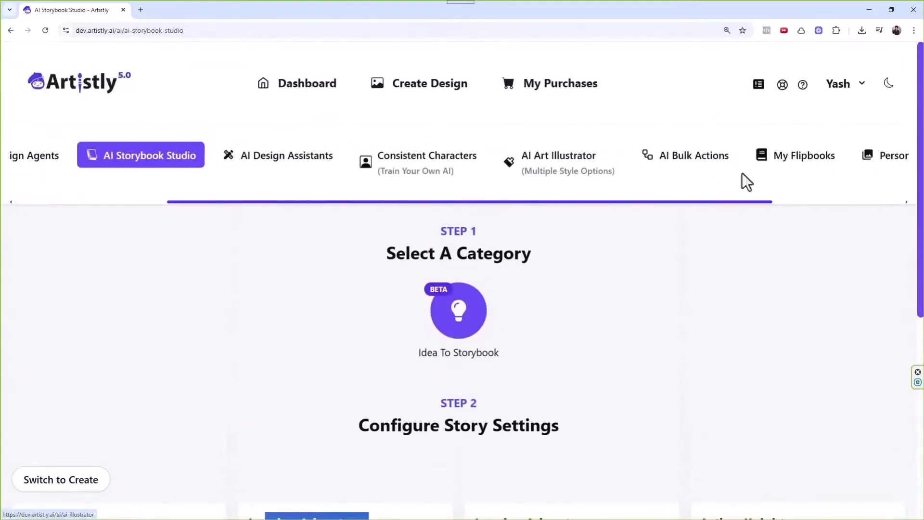
Open the Personal Designs gallery and scroll to the storybook pictures.
click(796, 164)
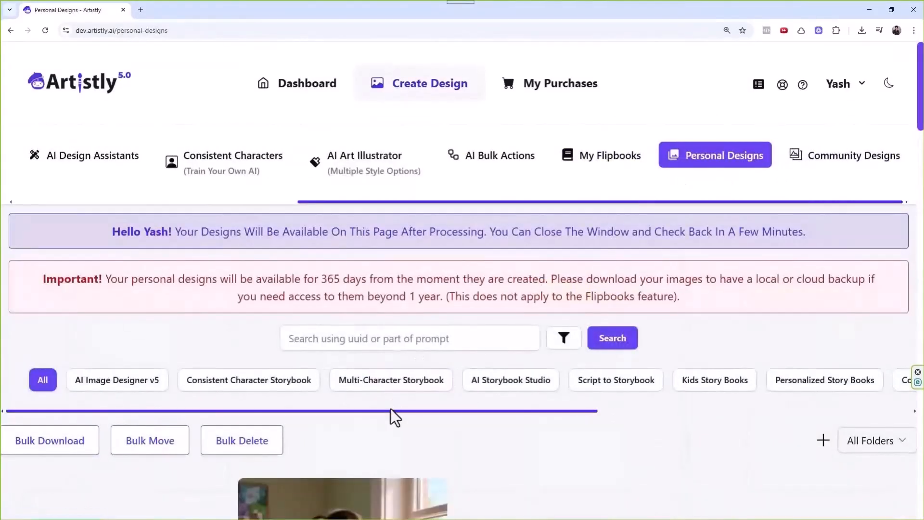
scroll(392, 412, down, 2)
scroll(431, 383, down, 4)
scroll(545, 248, down, 1)
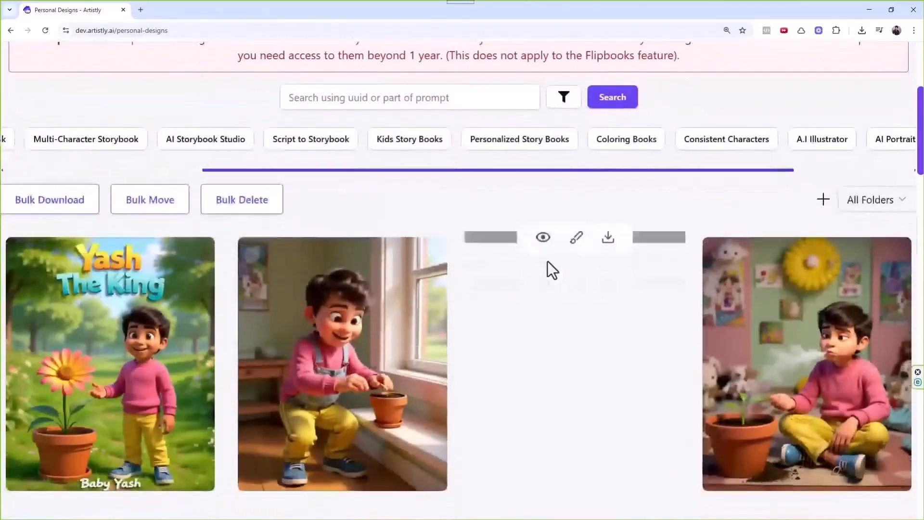
Regenerate the fourth storybook picture (page 3) from its design details.
mouse_move(781, 383)
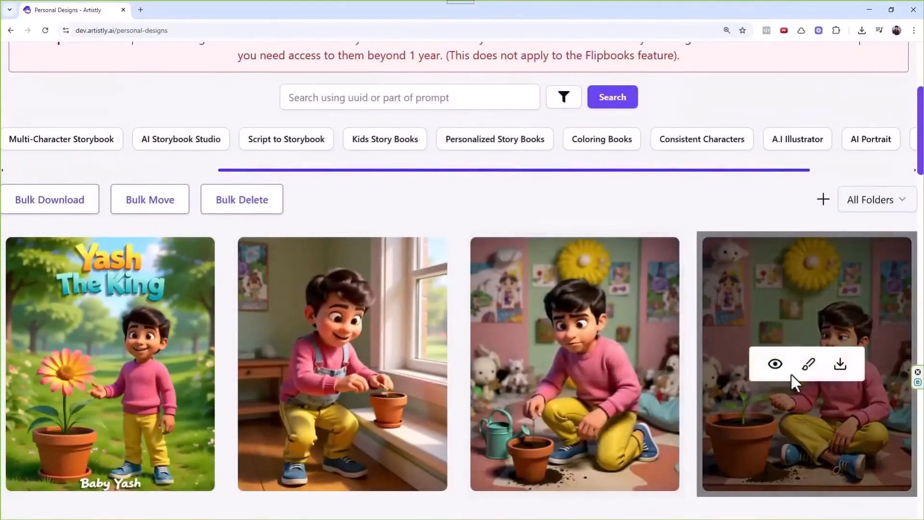
click(775, 364)
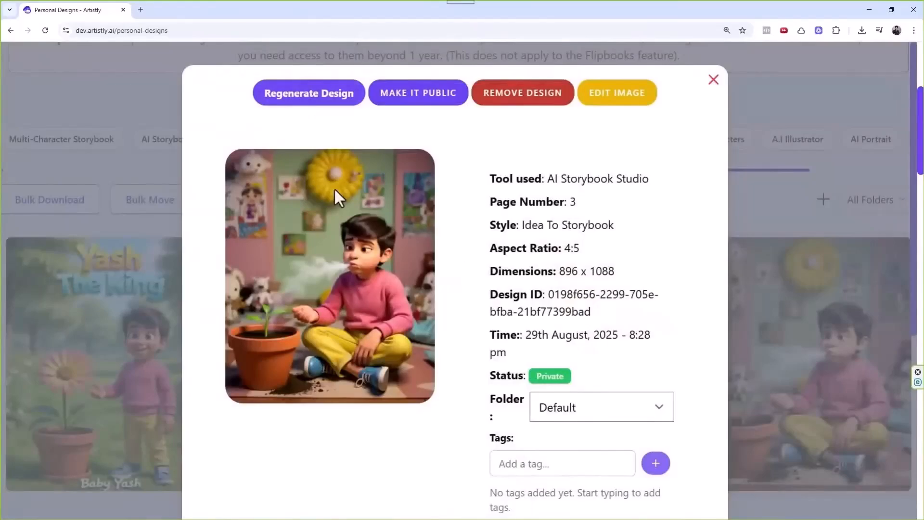
click(295, 102)
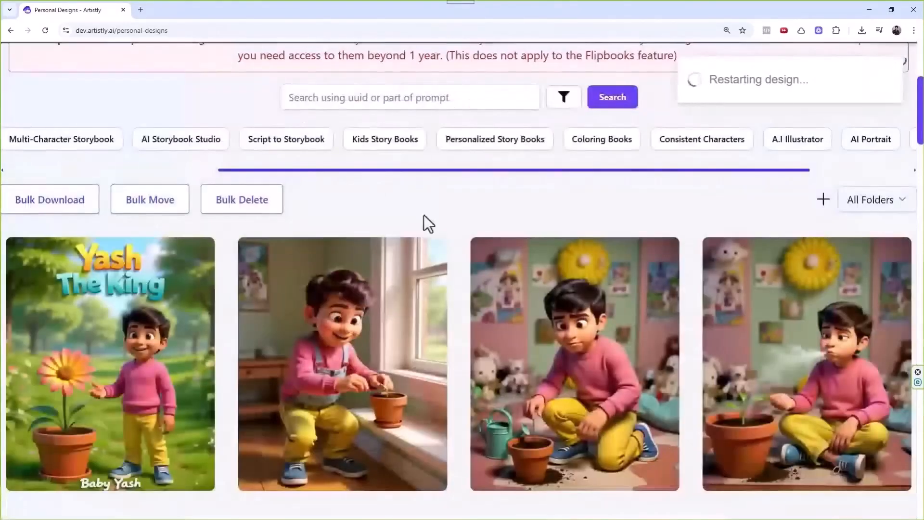
scroll(619, 342, down, 4)
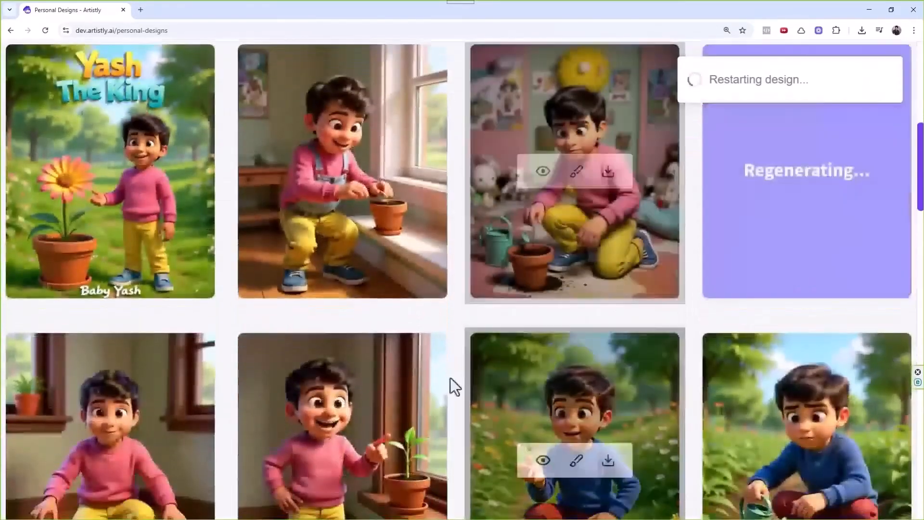
scroll(496, 270, down, 2)
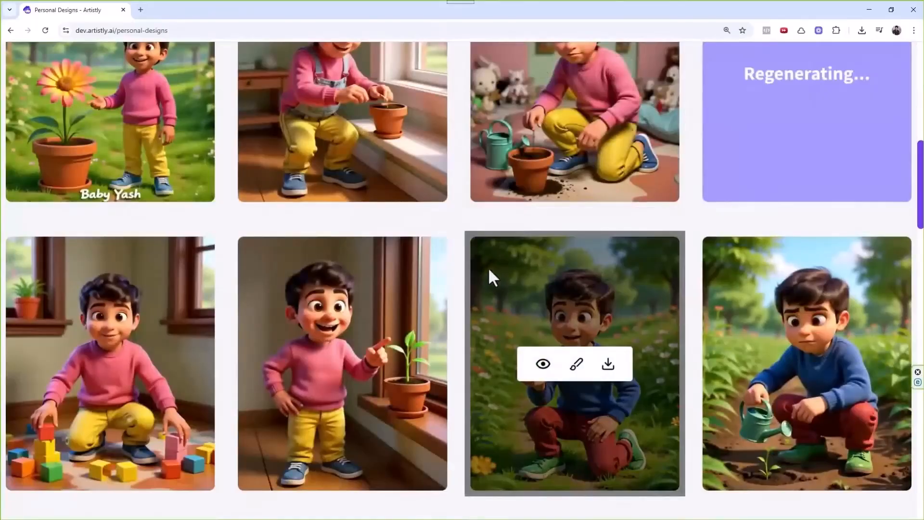
scroll(488, 270, up, 2)
scroll(530, 288, up, 2)
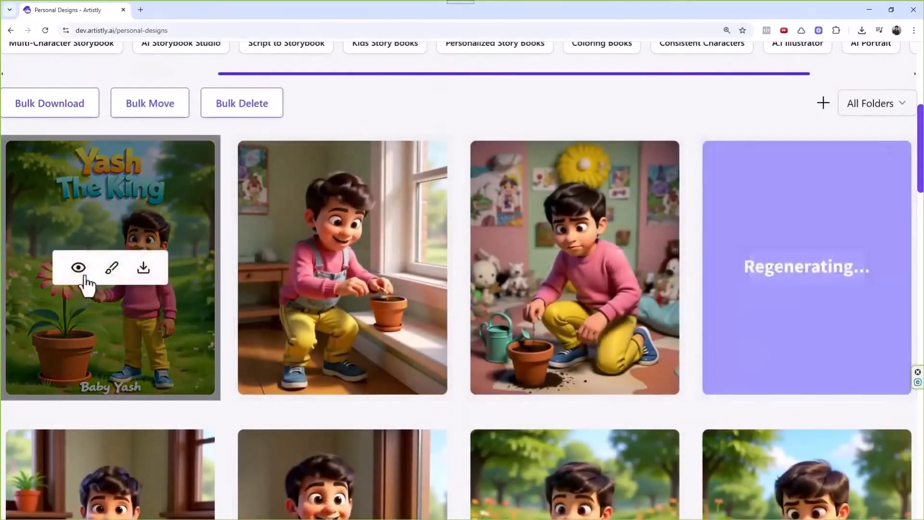
Inspect the Yash The King cover's design details, then close them.
click(78, 269)
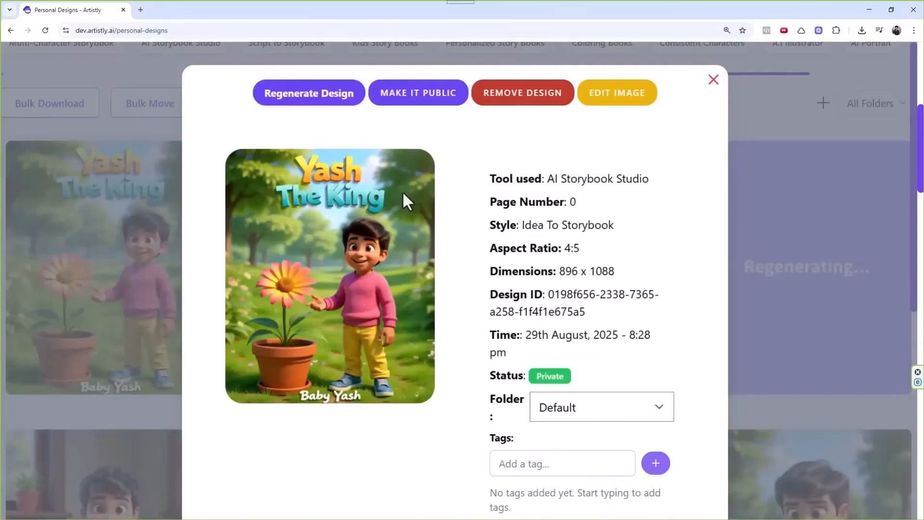
scroll(573, 229, down, 2)
scroll(574, 229, up, 2)
click(714, 79)
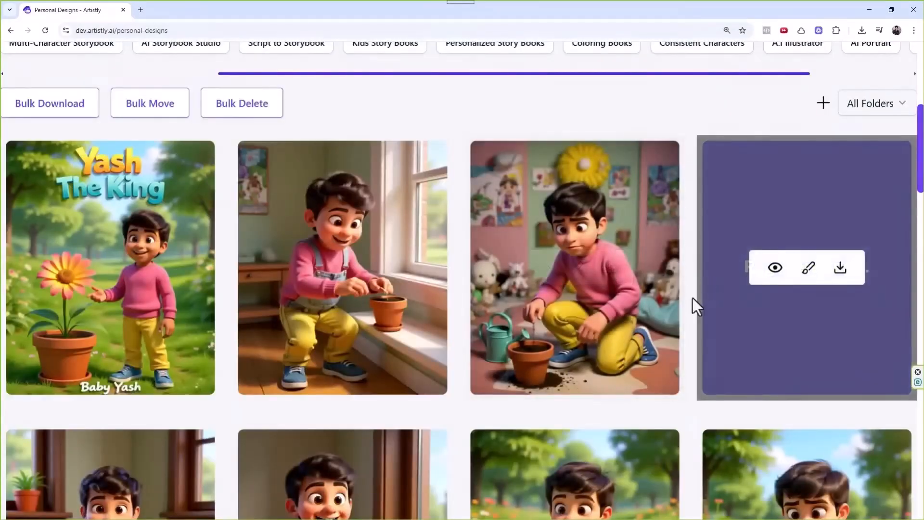
Review the regenerated page 3 picture and its prompt: the boy blowing on the pot's soil.
scroll(434, 303, down, 5)
mouse_move(317, 275)
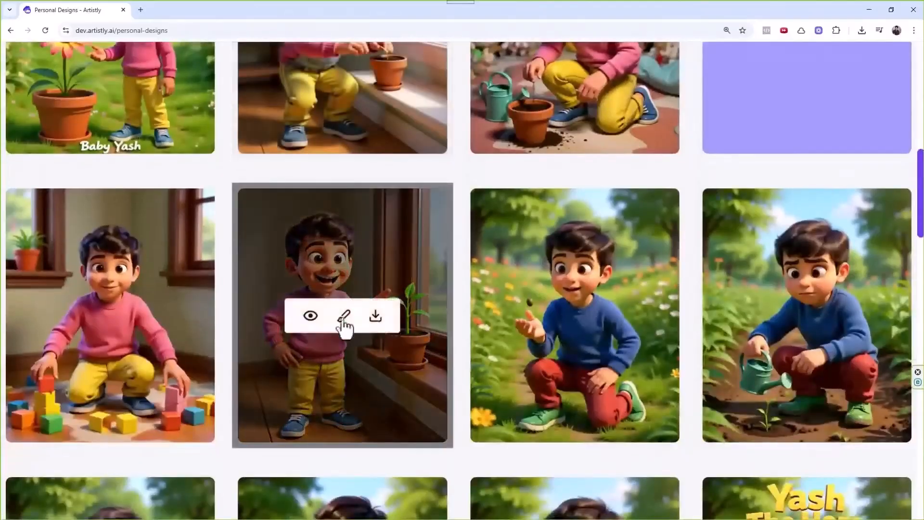
scroll(336, 288, up, 5)
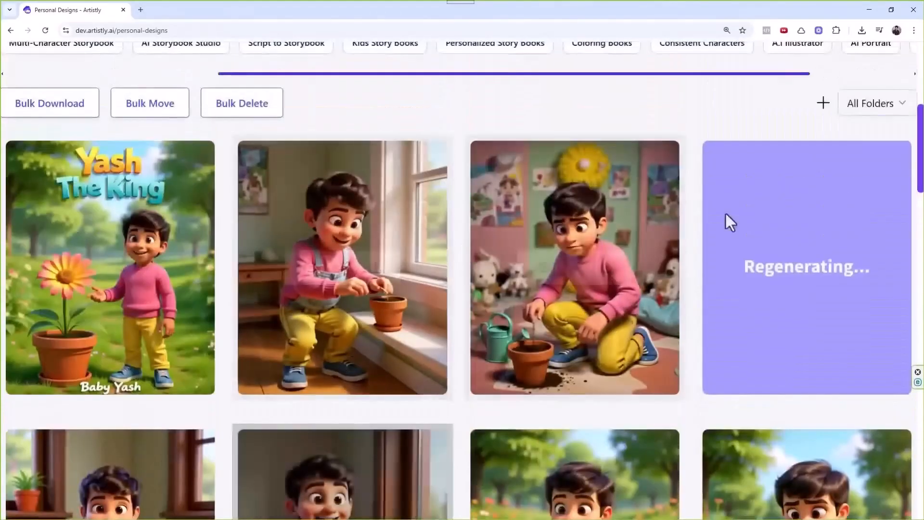
mouse_move(773, 270)
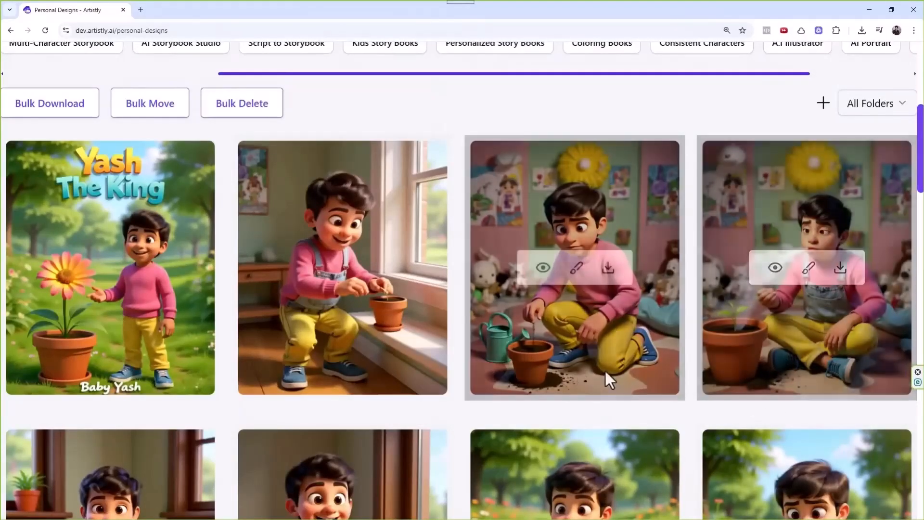
click(775, 268)
scroll(428, 319, down, 3)
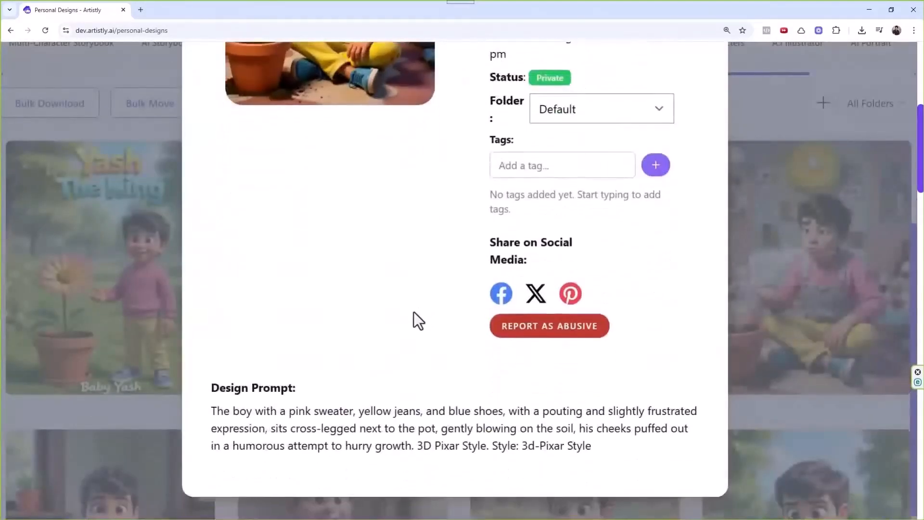
drag(371, 410, 575, 410)
drag(400, 427, 560, 427)
scroll(600, 347, up, 1)
scroll(600, 322, up, 5)
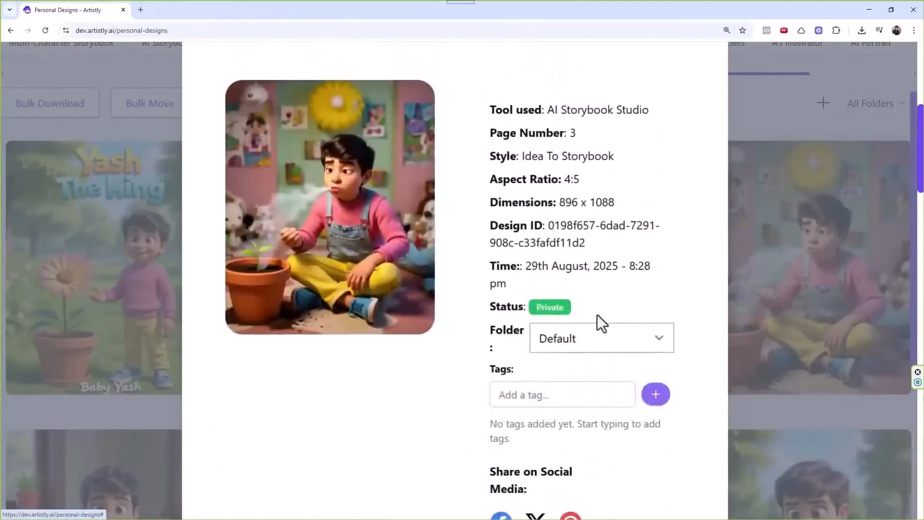
Reopen the page 3 design's details and start an image edit.
click(705, 82)
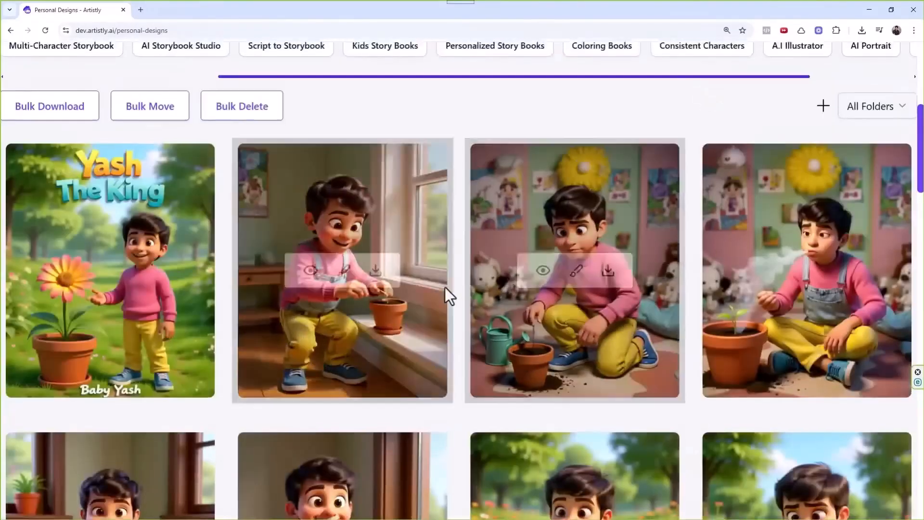
scroll(805, 398, up, 2)
click(772, 368)
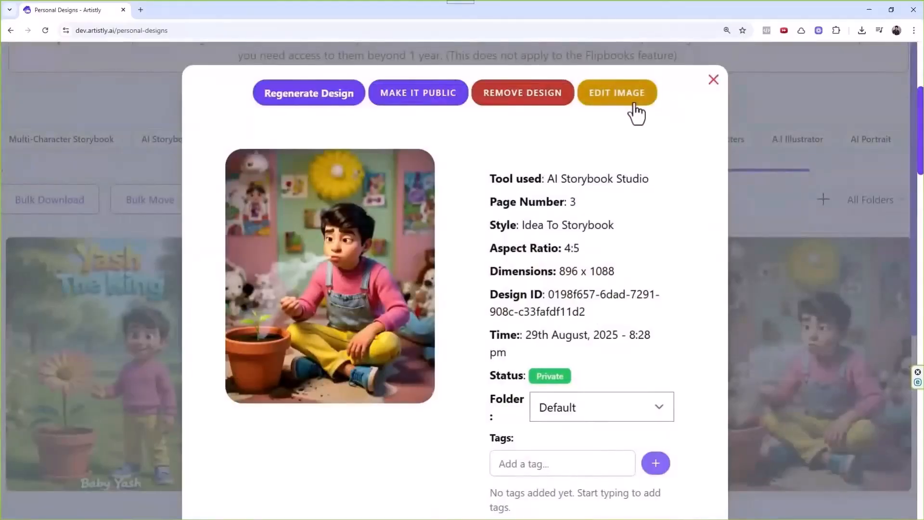
click(633, 112)
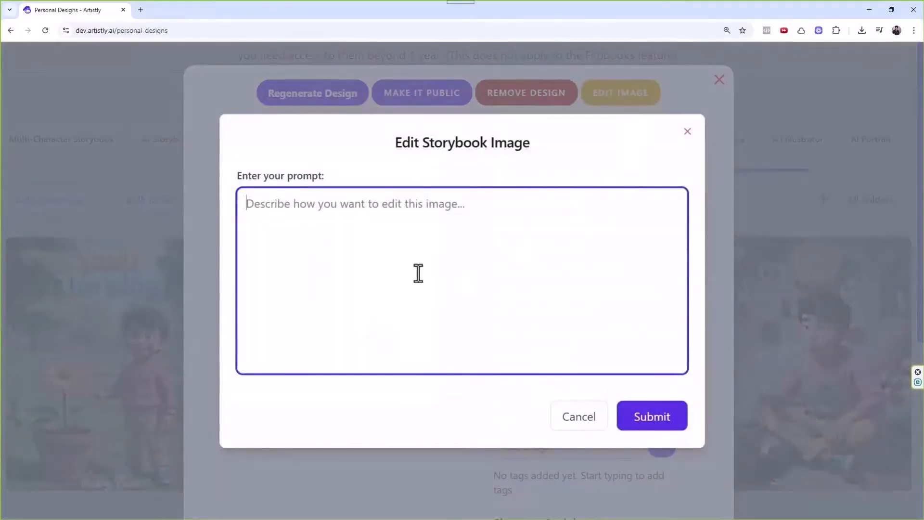
Submit the edit prompt 'Add the hat' for the page 3 picture.
text(Change the )
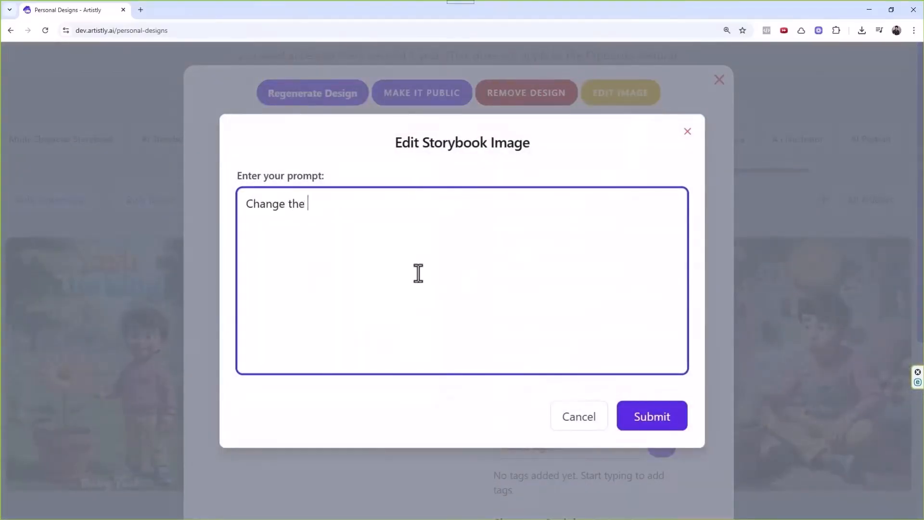
text(sh)
key(ctrl+a)
text(CHAN)
key(BackSpace)
key(BackSpace)
key(BackSpace)
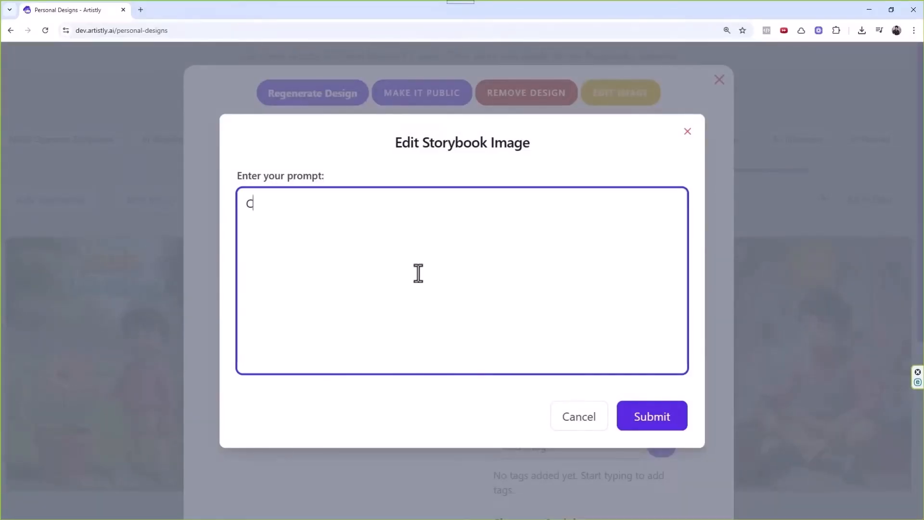
text(hnag the pi)
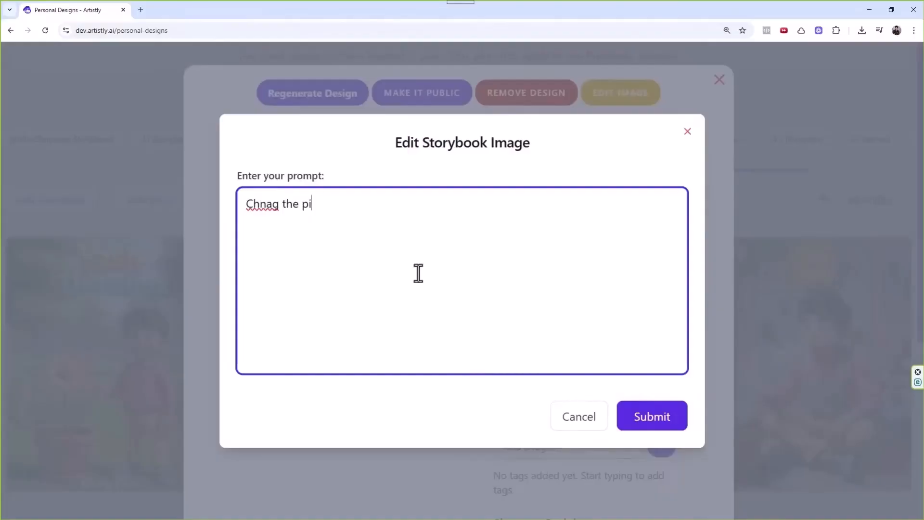
key(BackSpace)
key(BackSpace)
key(BackSpace)
key(ctrl+a)
text(Add th)
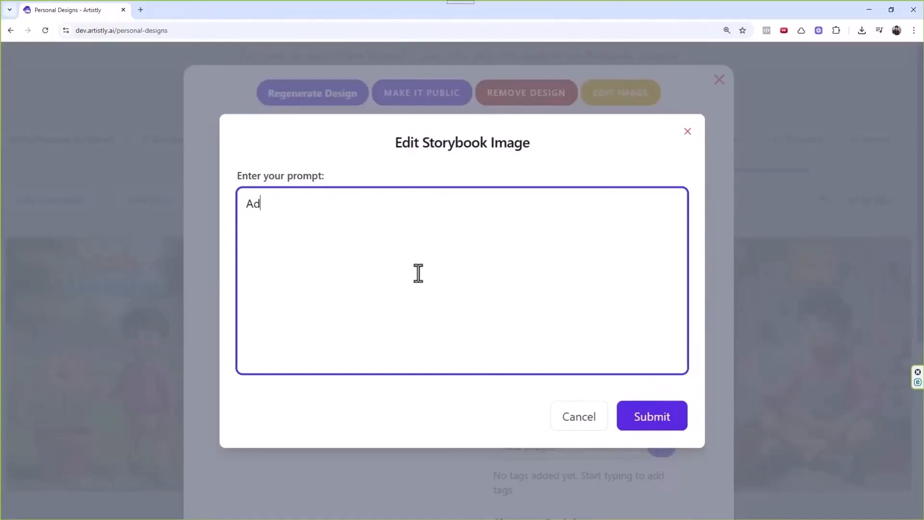
text(e hart)
key(BackSpace)
key(BackSpace)
text(t)
click(672, 421)
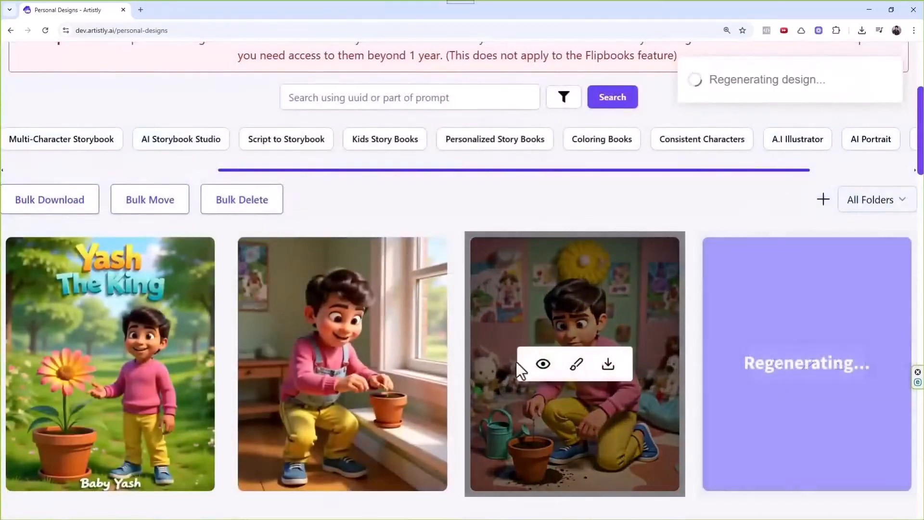
click(543, 364)
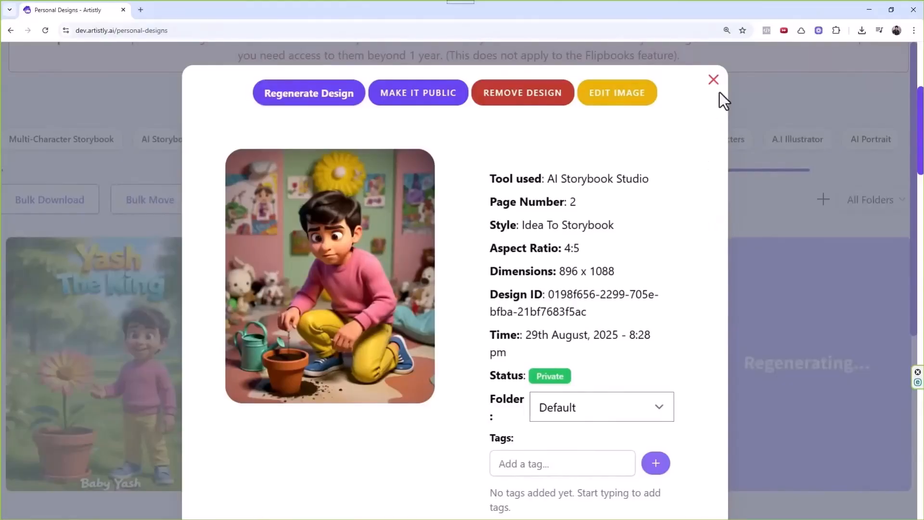
scroll(650, 244, down, 6)
scroll(648, 248, up, 5)
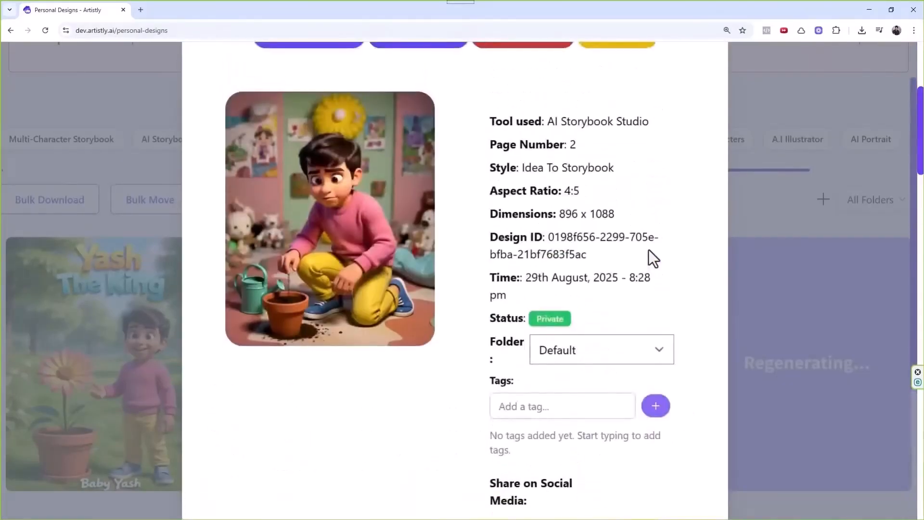
scroll(650, 241, up, 1)
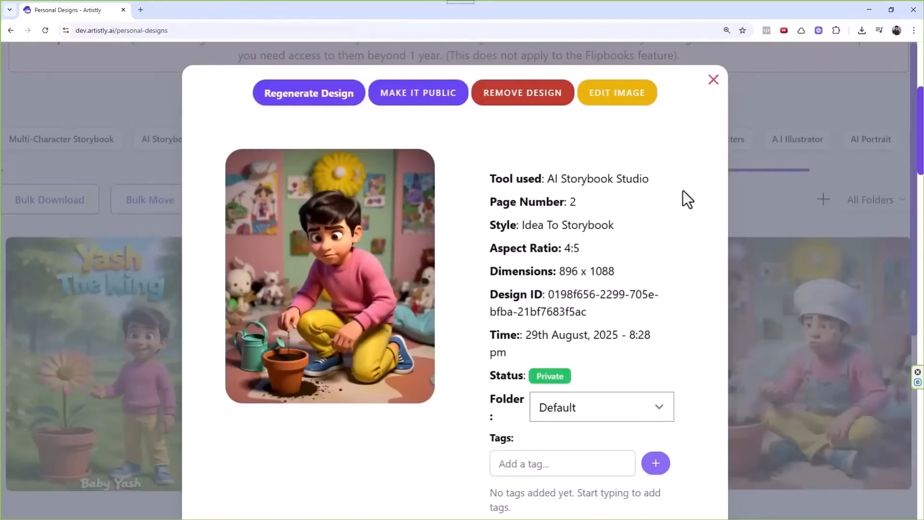
click(713, 80)
mouse_move(808, 371)
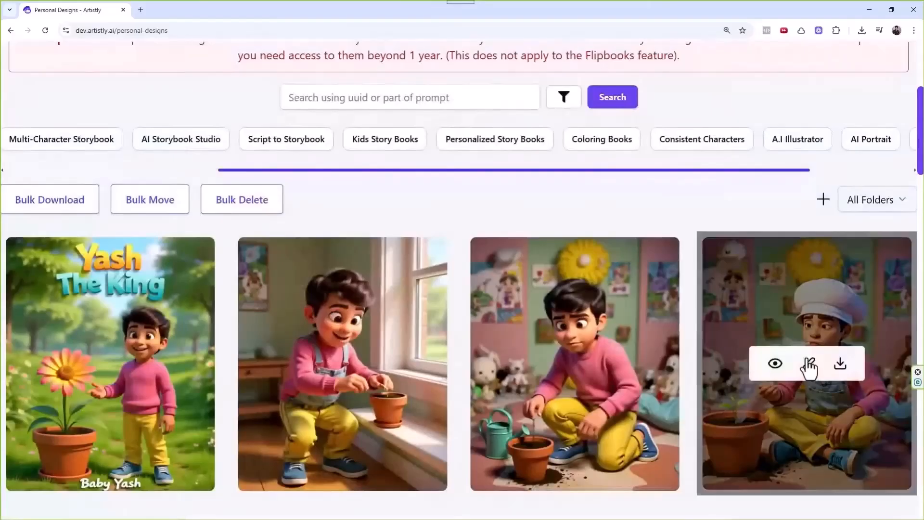
click(773, 364)
click(713, 81)
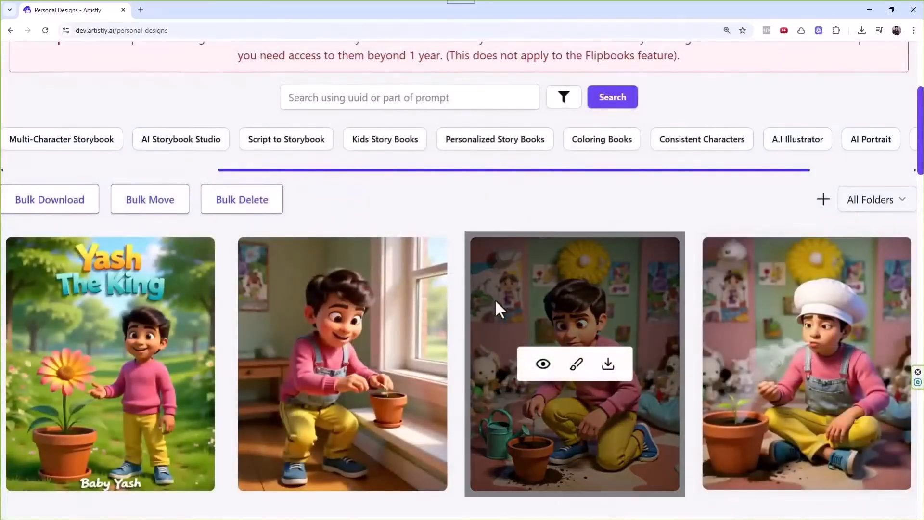
scroll(481, 269, down, 6)
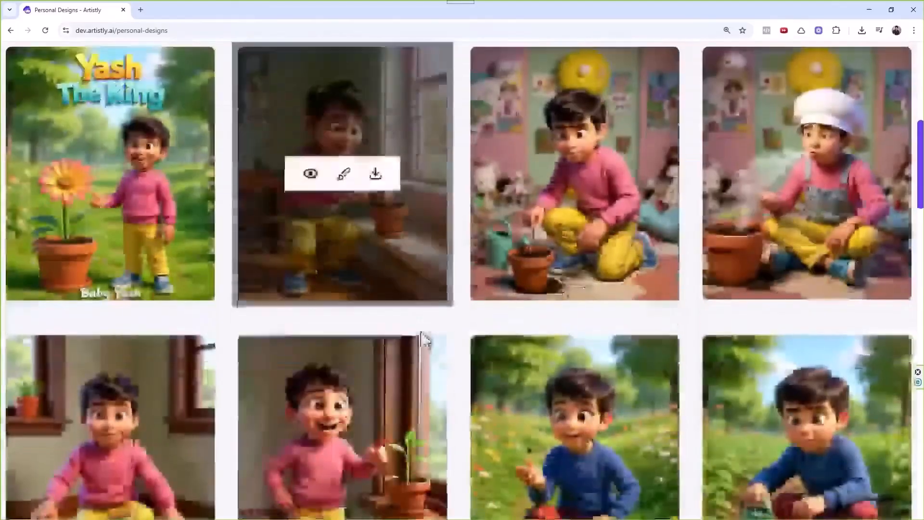
scroll(472, 283, up, 6)
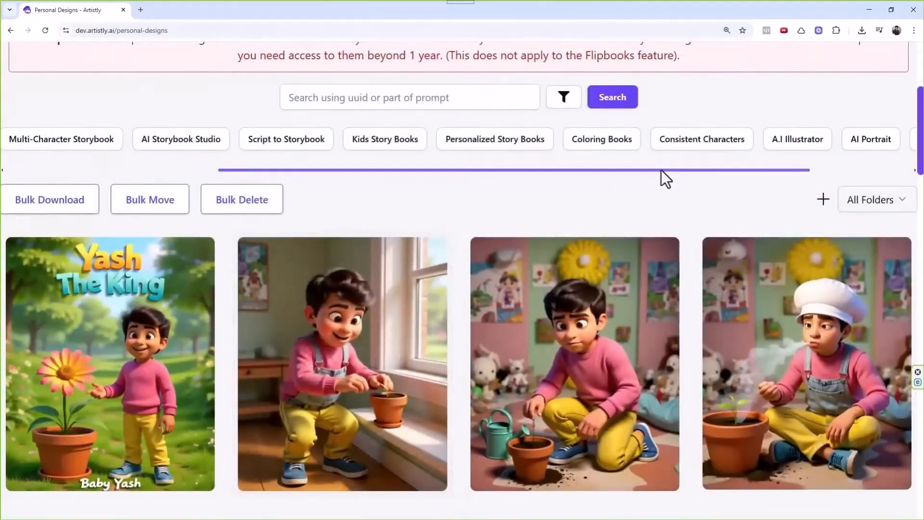
Filter the stories to the AI Storybook Studio category.
drag(662, 169, 636, 186)
scroll(621, 251, up, 2)
scroll(607, 318, up, 3)
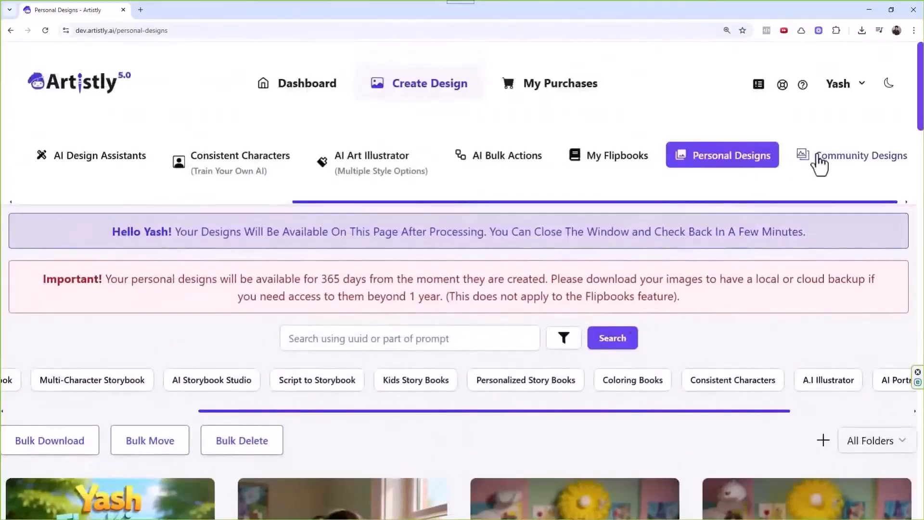
drag(302, 410, 89, 413)
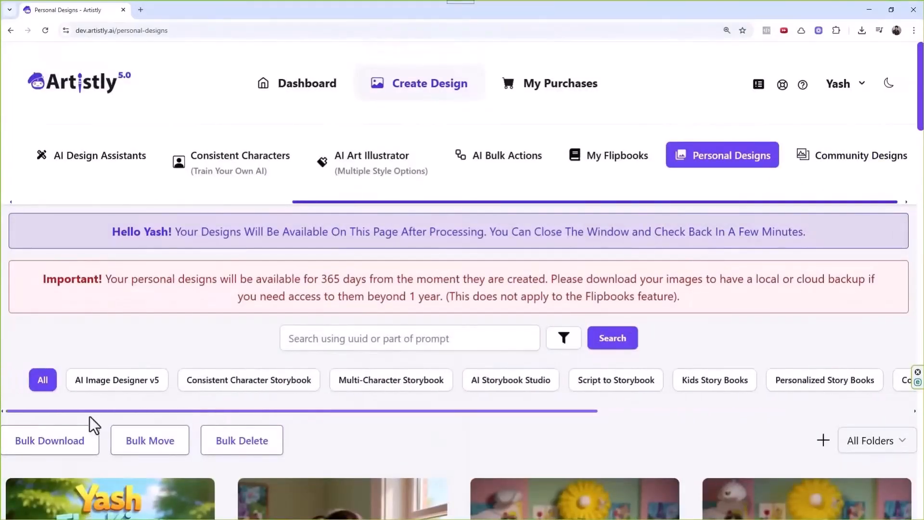
click(523, 388)
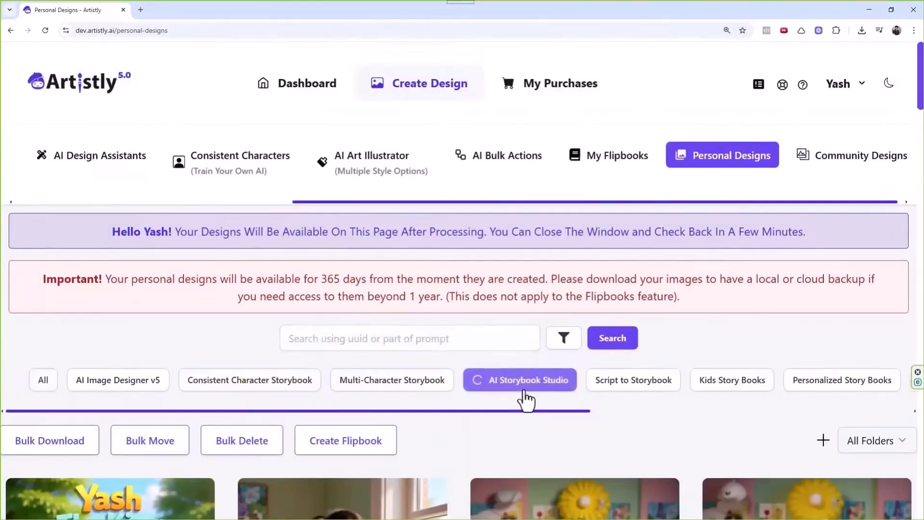
Select the Yash The King story pages for a new flipbook and open its setup.
scroll(444, 432, down, 2)
click(350, 352)
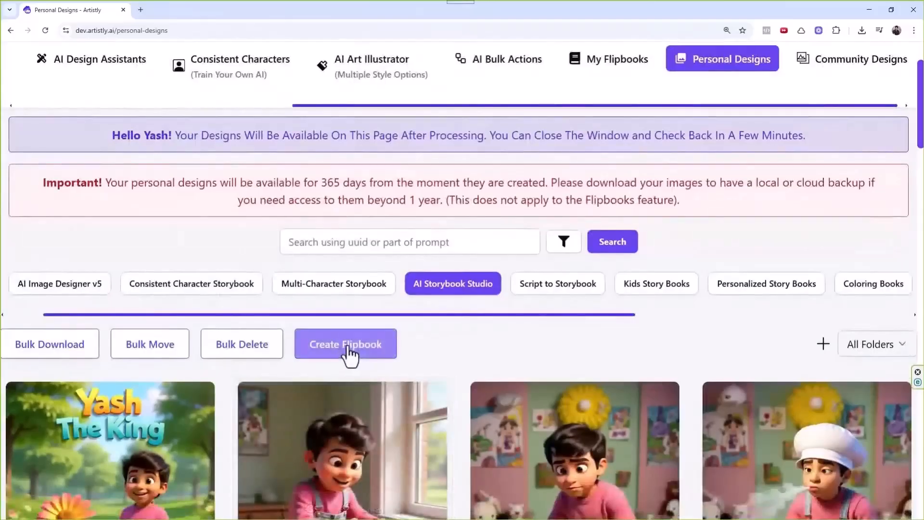
click(246, 378)
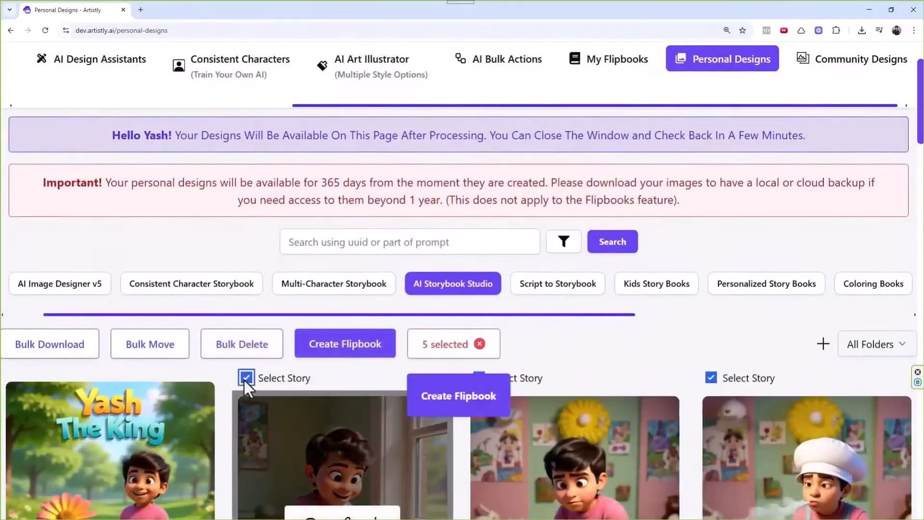
click(470, 402)
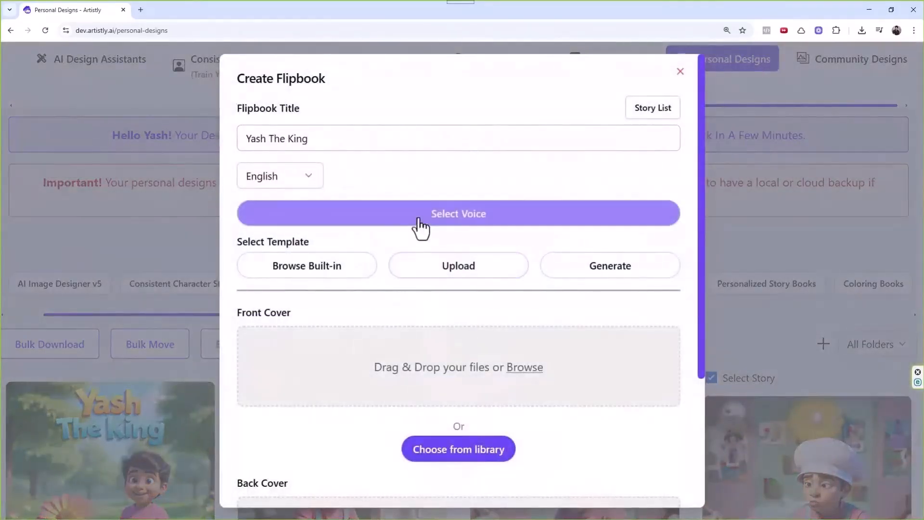
Generate the flipbook with the Blank template and the Yash The King image as front cover.
click(323, 272)
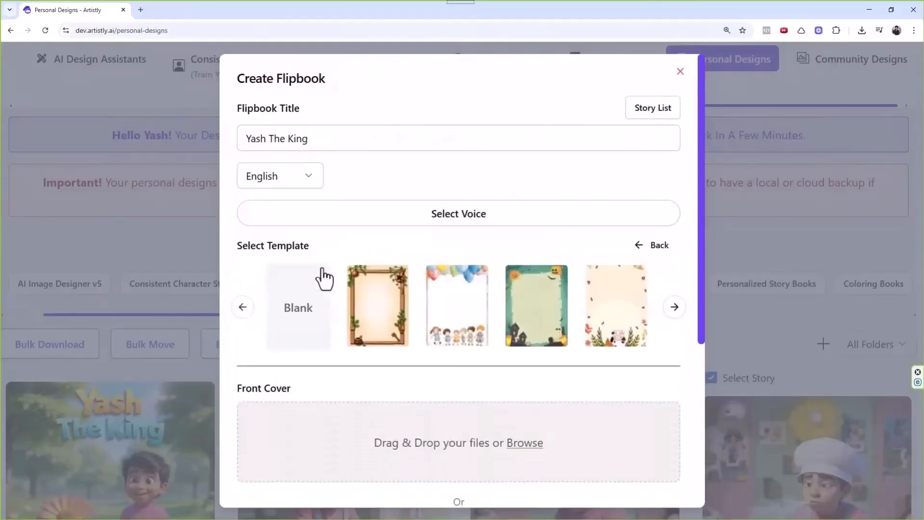
click(300, 333)
scroll(328, 280, down, 2)
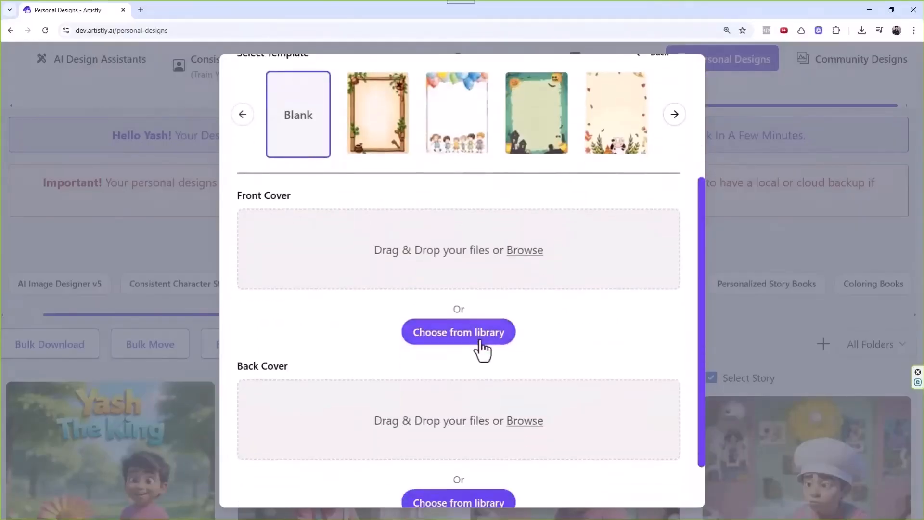
click(464, 334)
click(205, 236)
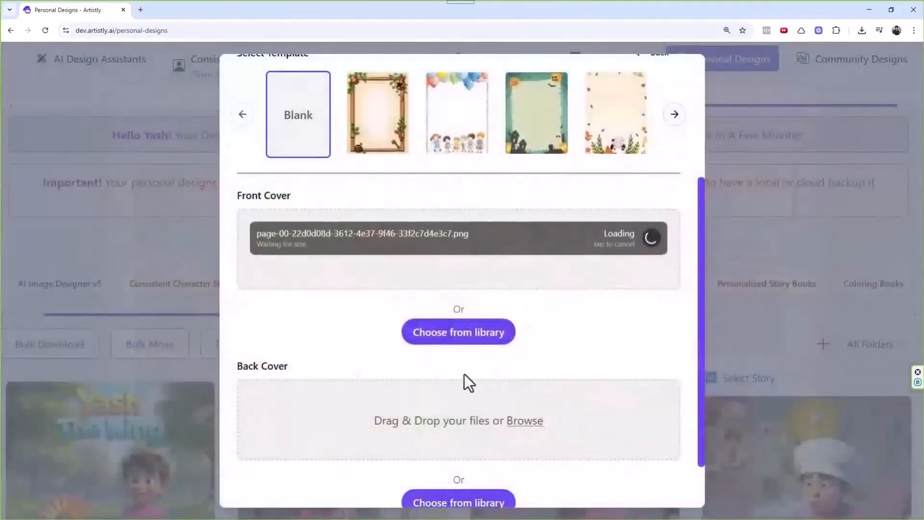
scroll(467, 347, down, 1)
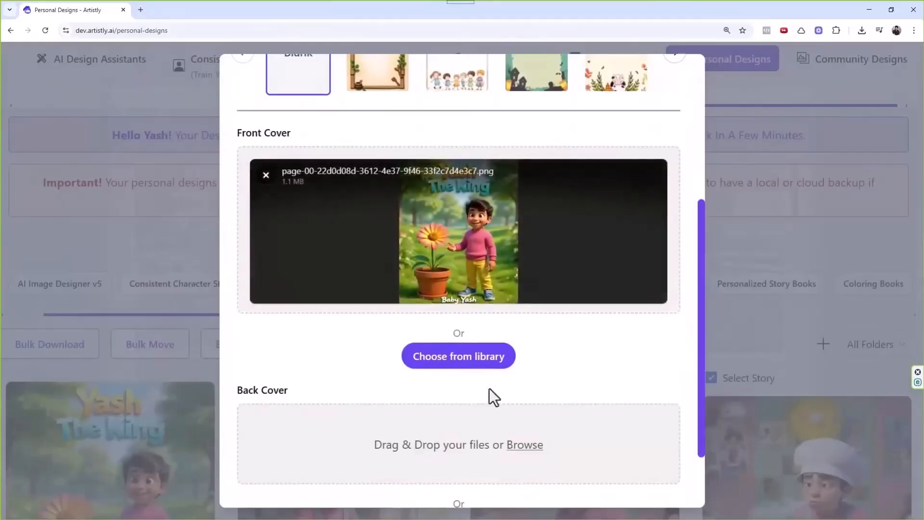
scroll(489, 396, down, 2)
click(616, 479)
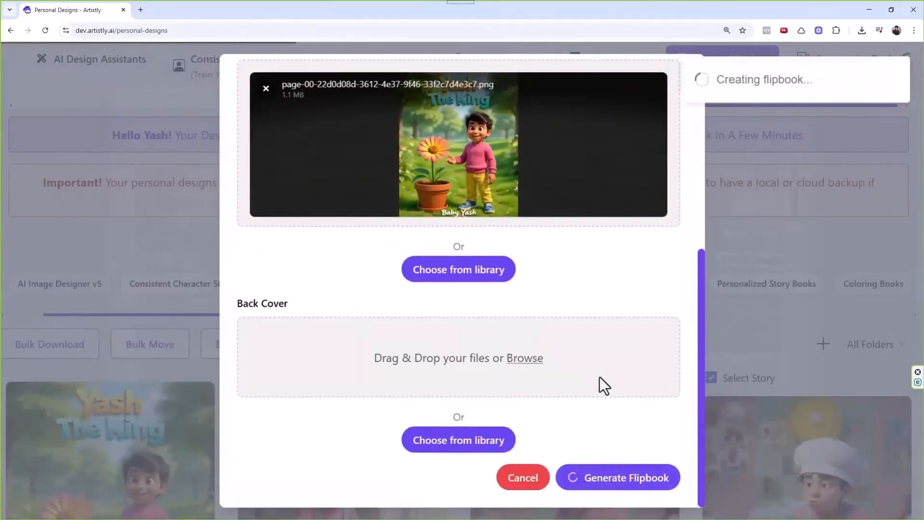
scroll(510, 333, down, 3)
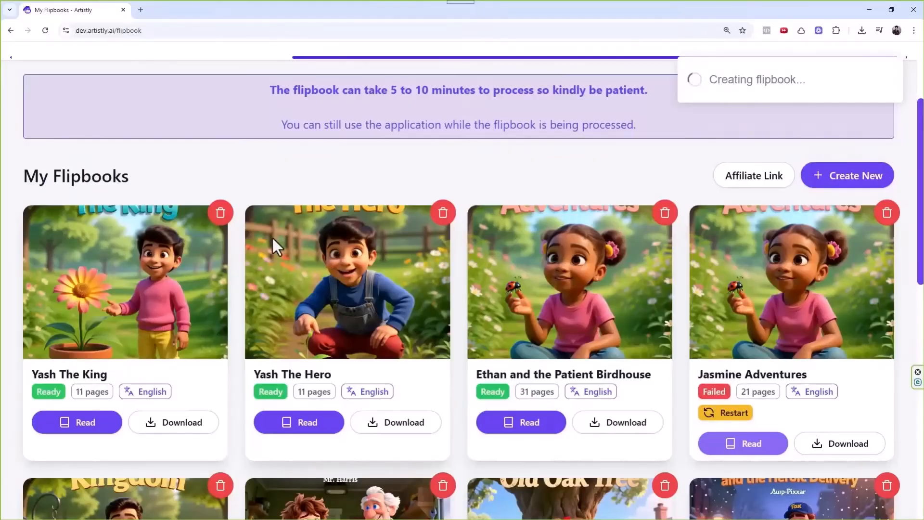
Read the Yash The King flipbook through to page 11/11, including the chef-hat spread, then close it.
click(107, 424)
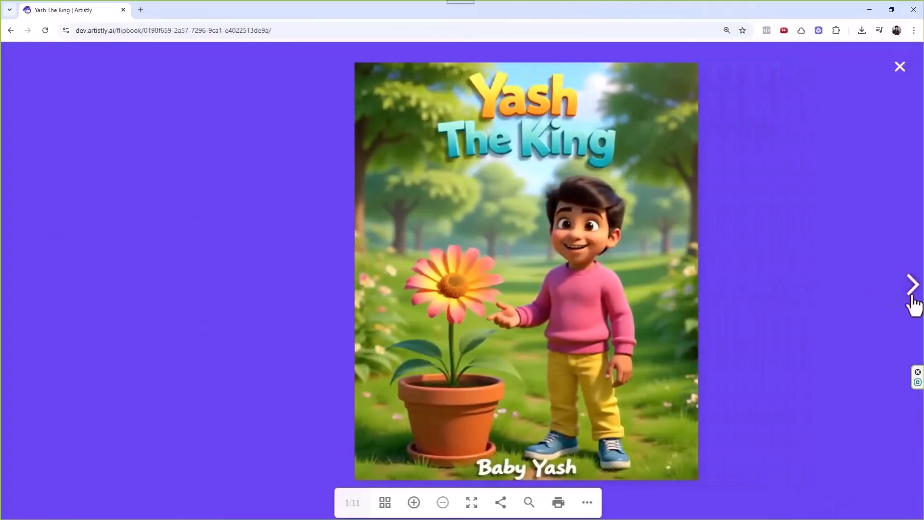
click(913, 297)
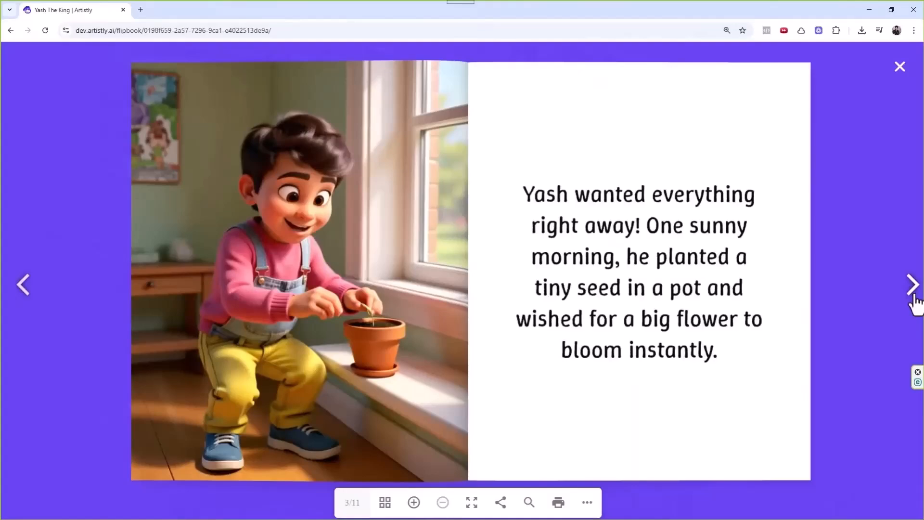
click(913, 285)
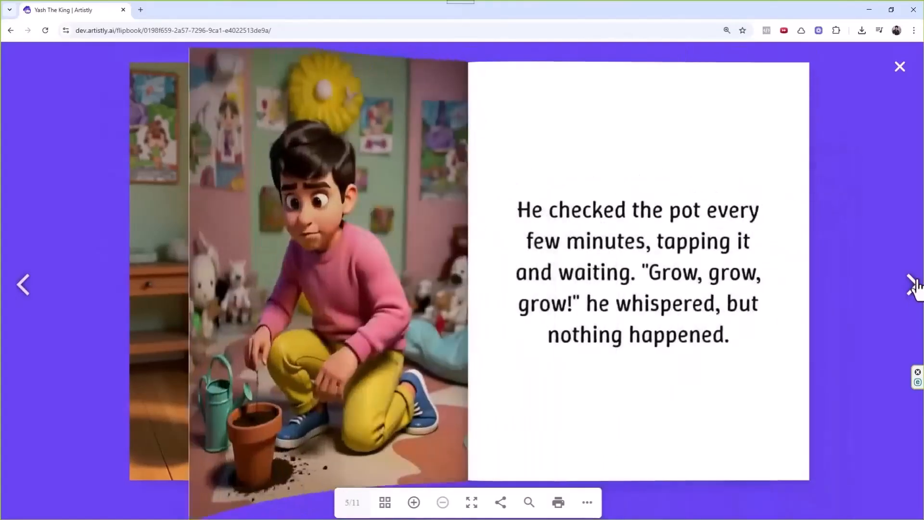
click(912, 285)
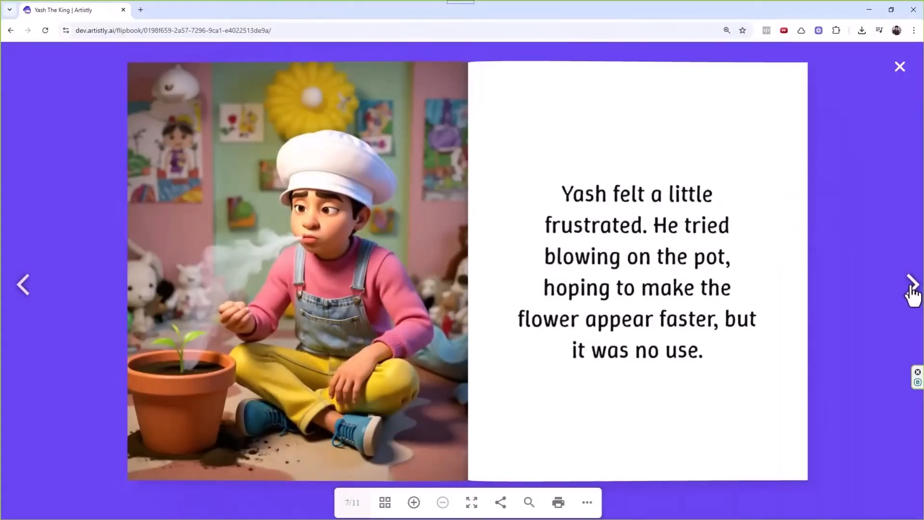
click(911, 288)
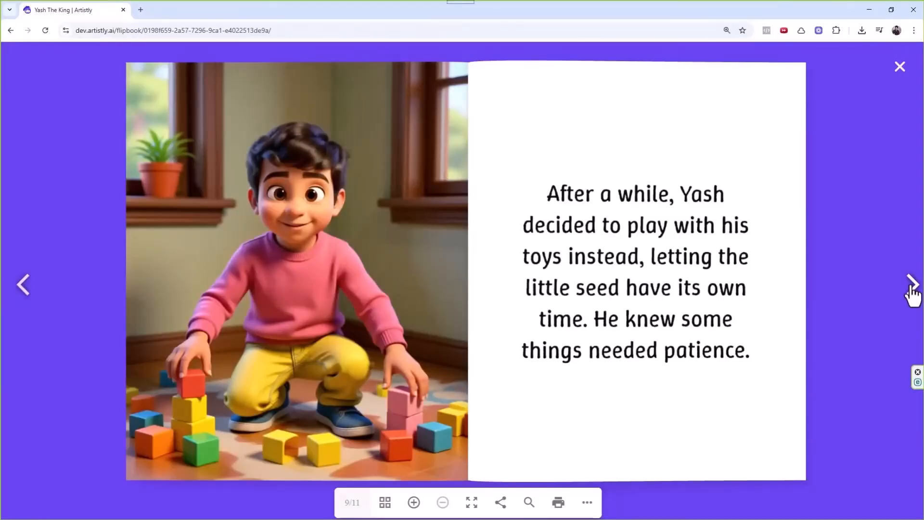
click(911, 286)
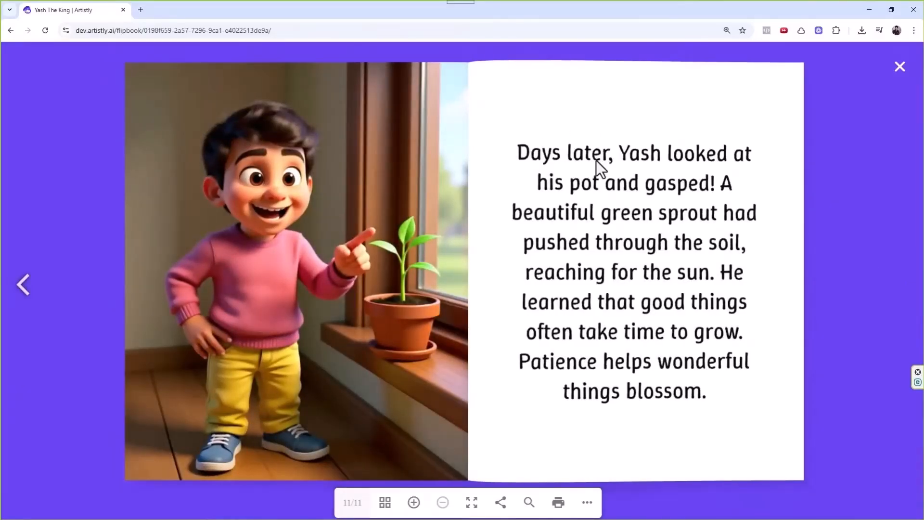
click(900, 66)
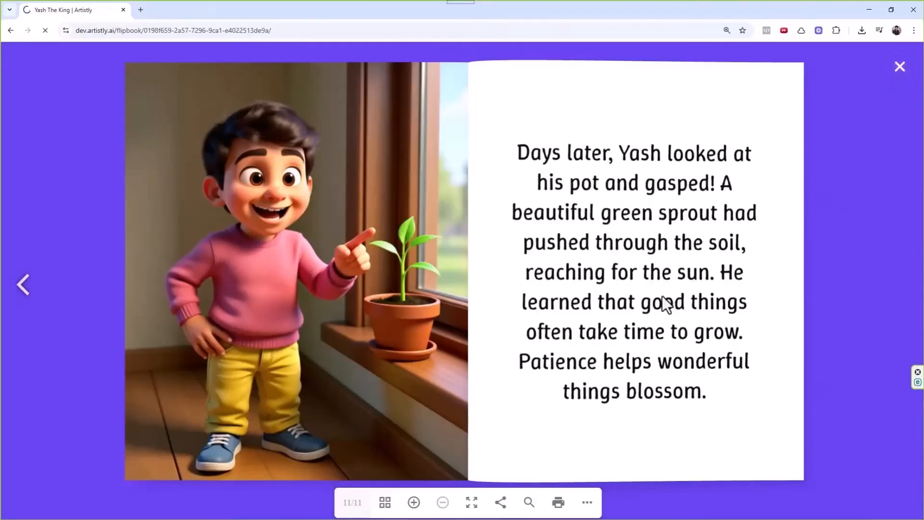